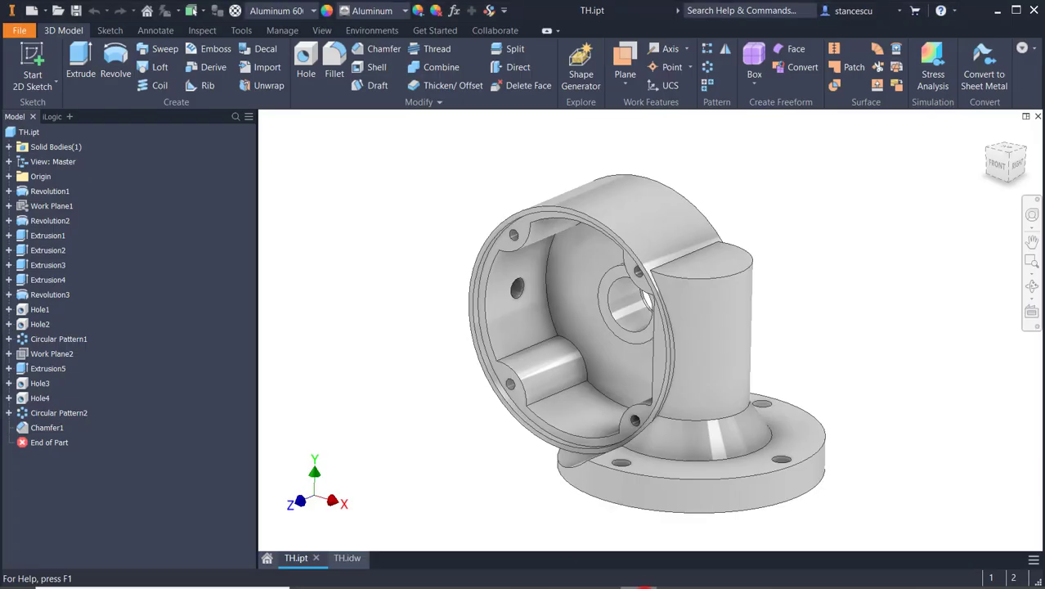
Examine the tachometer housing model from several angles, then inspect its dimensioned TH.idw drawing and title text
middle_click_drag(769, 428, 842, 428, "shift")
scroll(634, 483, "up", 3)
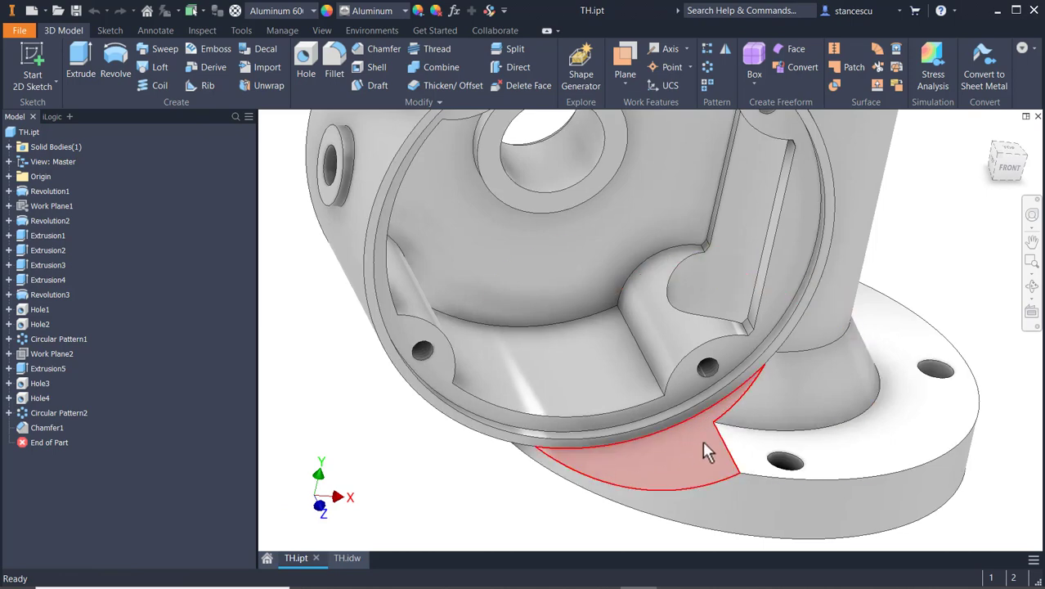
middle_click_drag(887, 354, 857, 328, "shift")
scroll(856, 328, "down", 3)
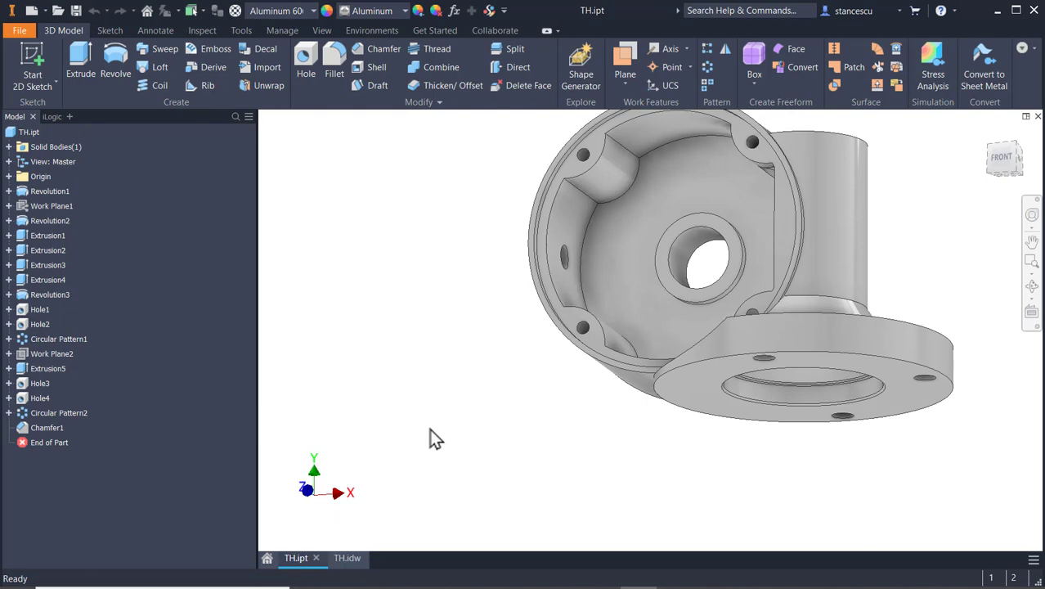
left_click(352, 560)
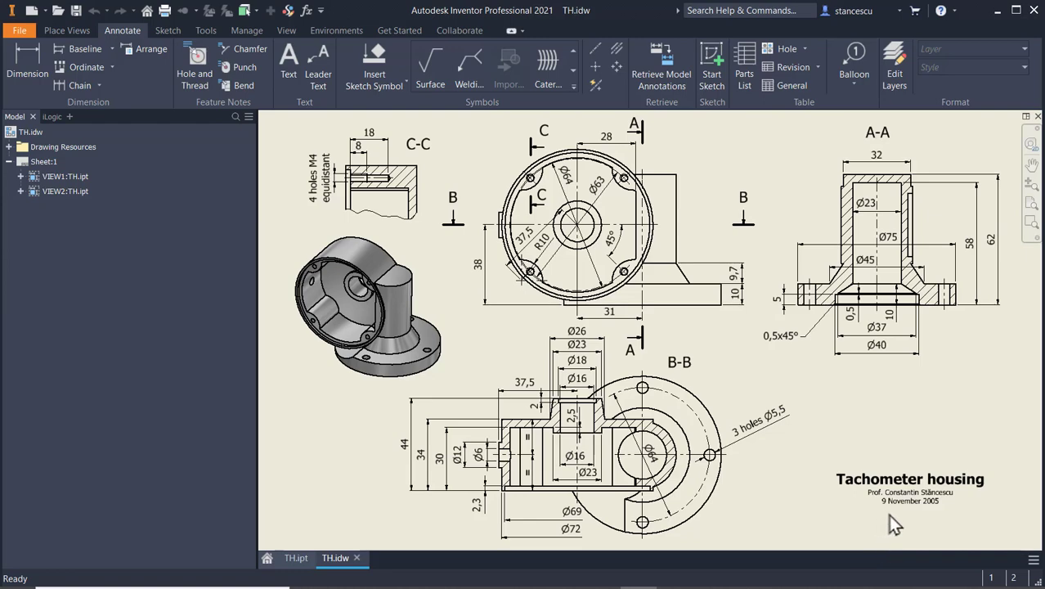
scroll(908, 512, "up", 6)
middle_click_drag(912, 516, 802, 509)
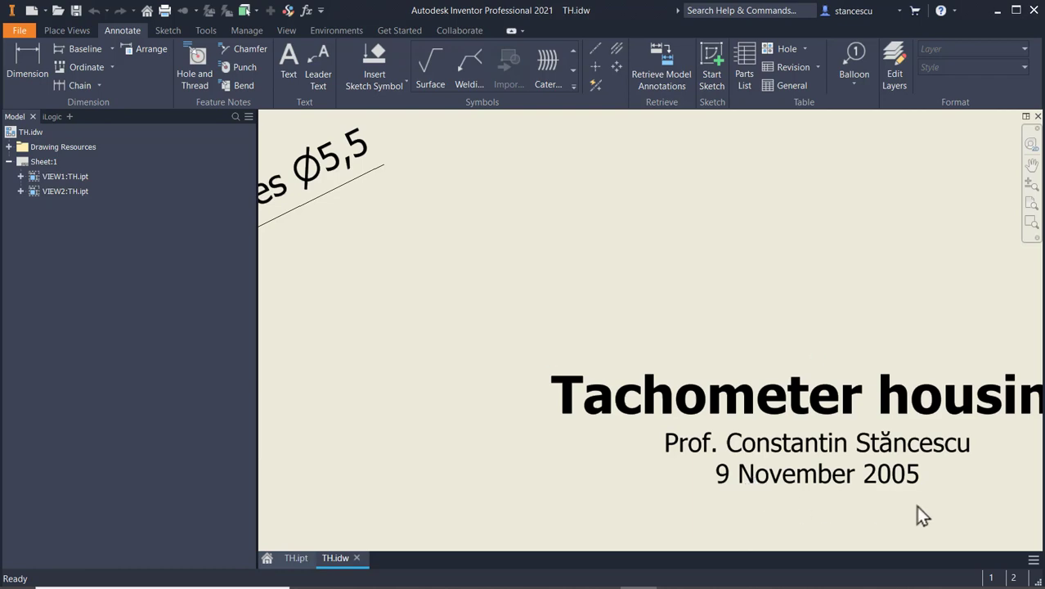
scroll(691, 499, "down", 6)
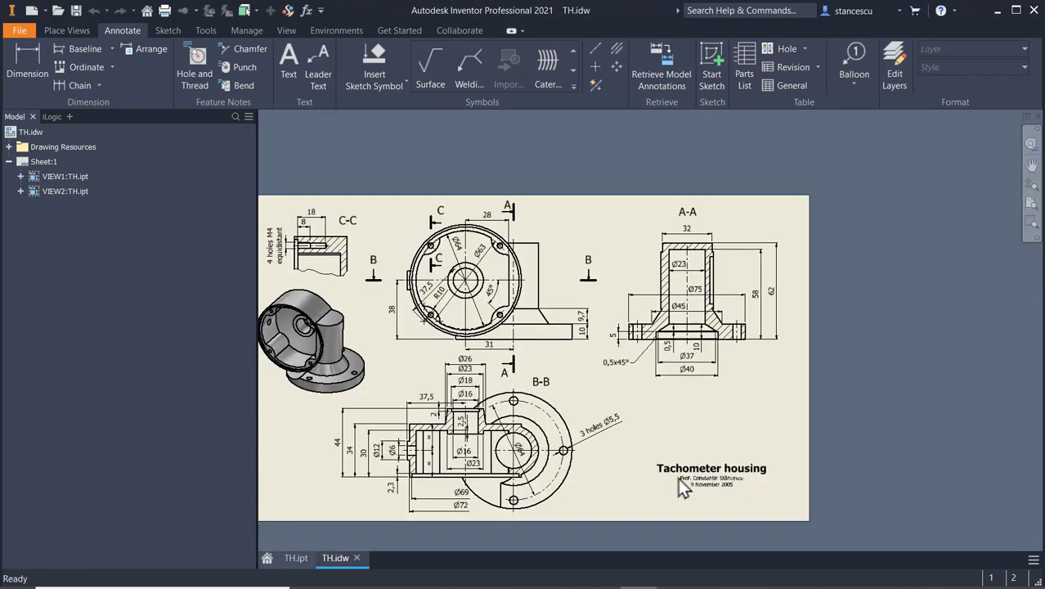
key("F6")
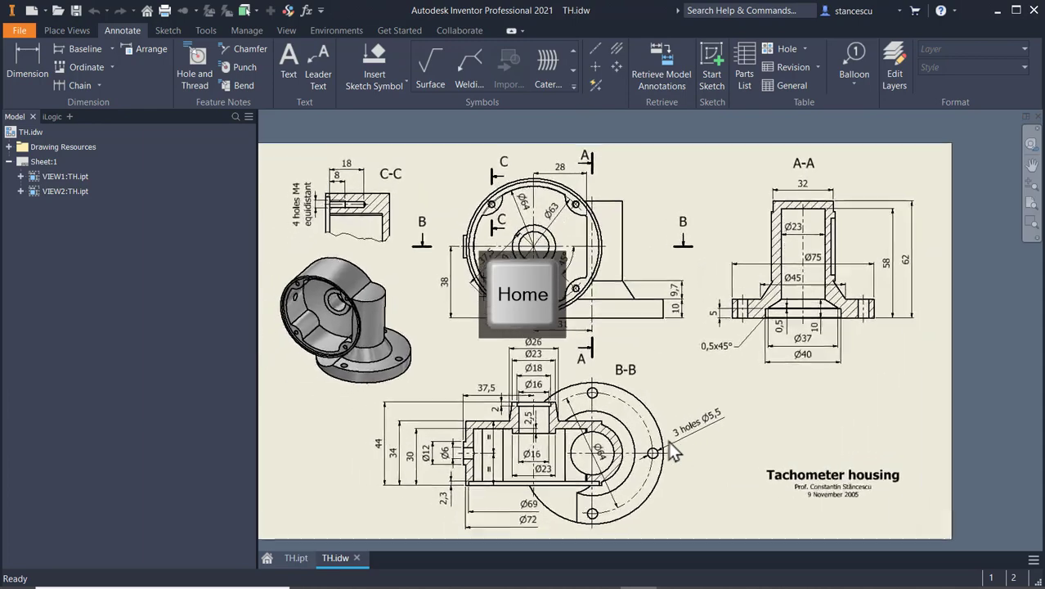
left_click(10, 131)
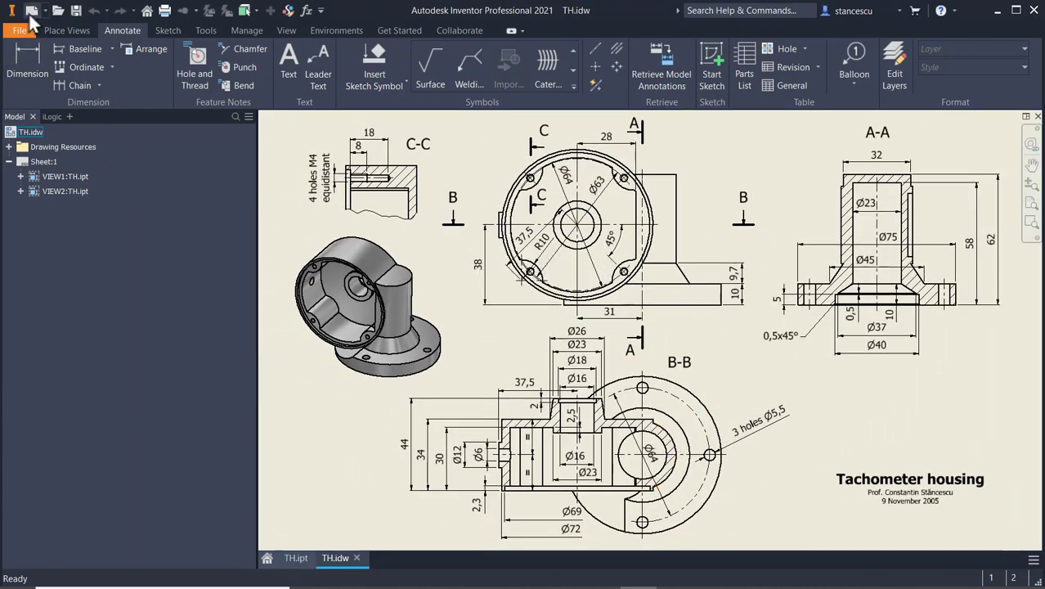
Create a new part from the metric Standard (mm).ipt template and start a 2D sketch on the XY plane
left_click(31, 10)
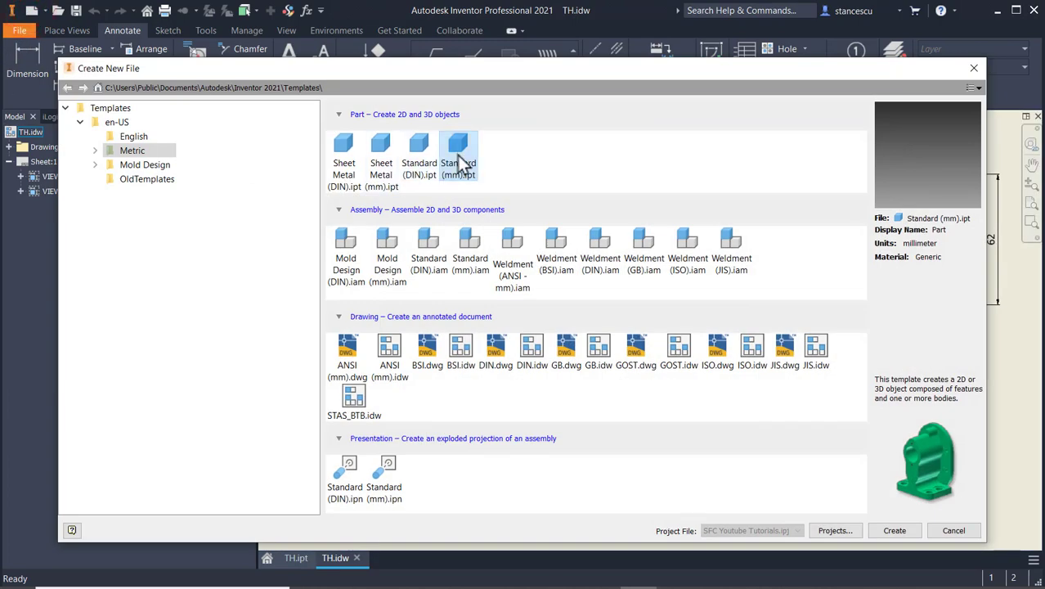
double_click(459, 157)
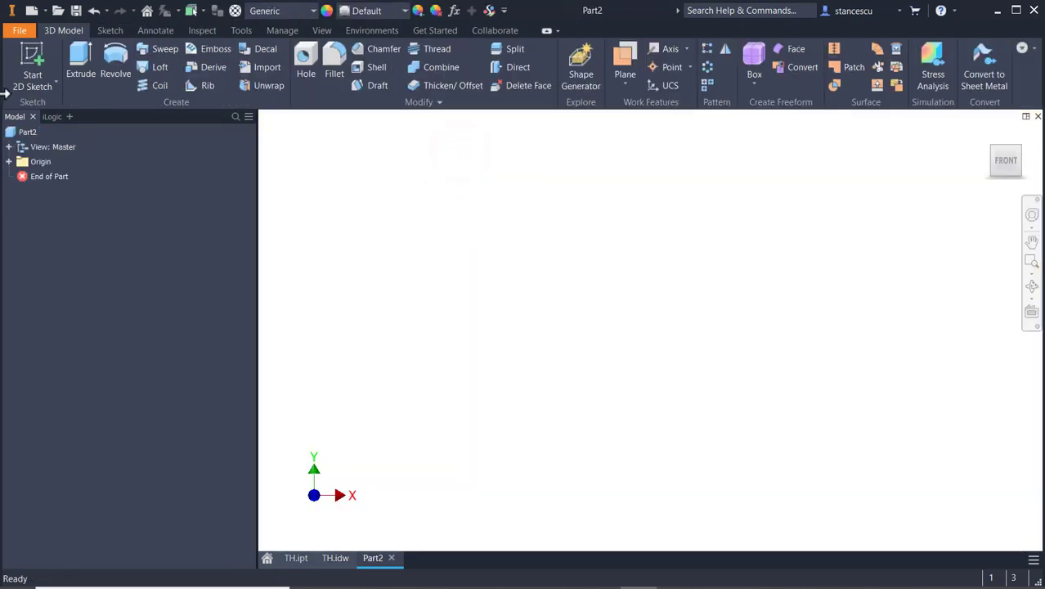
left_click(31, 54)
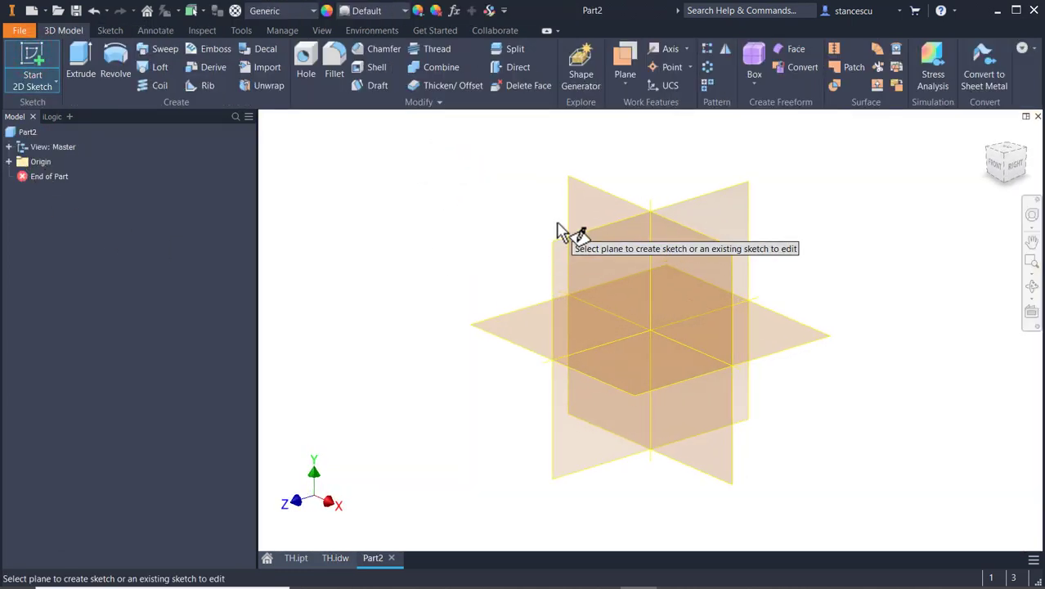
left_click(583, 197)
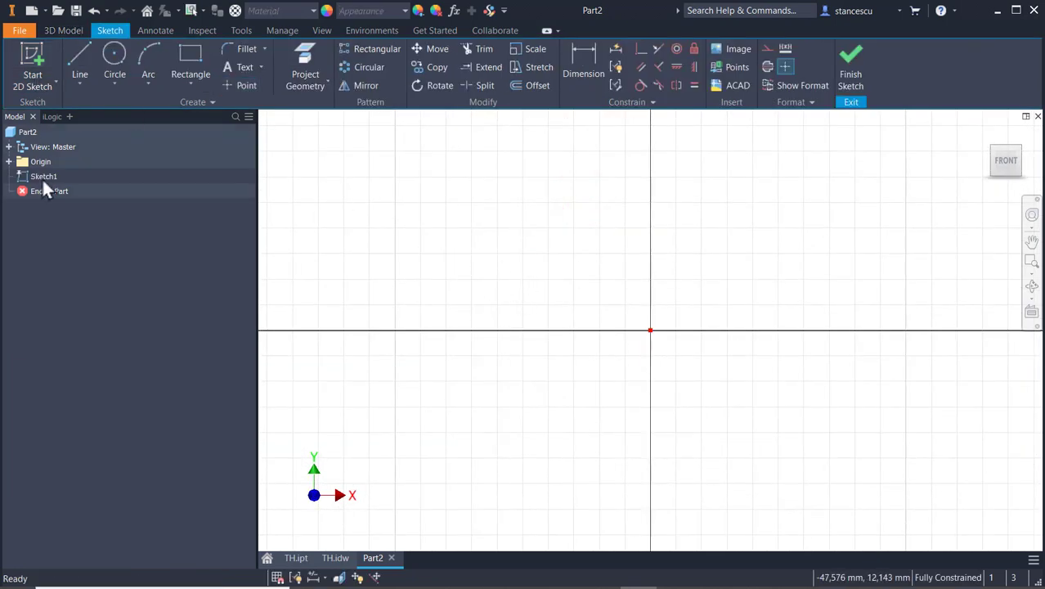
Draw a 62 mm vertical line upward from the sketch origin
left_click(79, 65)
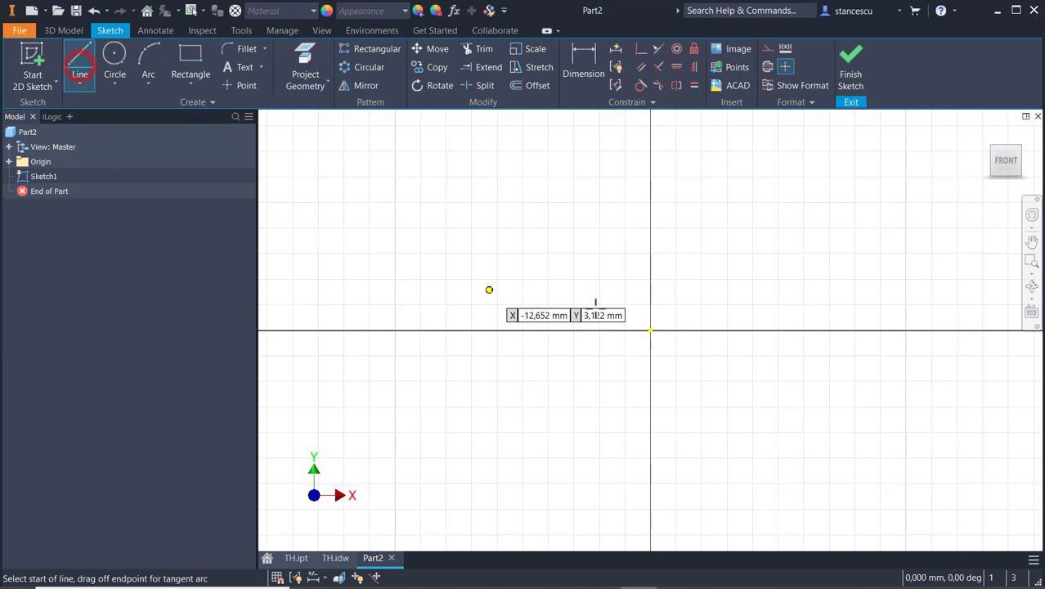
left_click(650, 329)
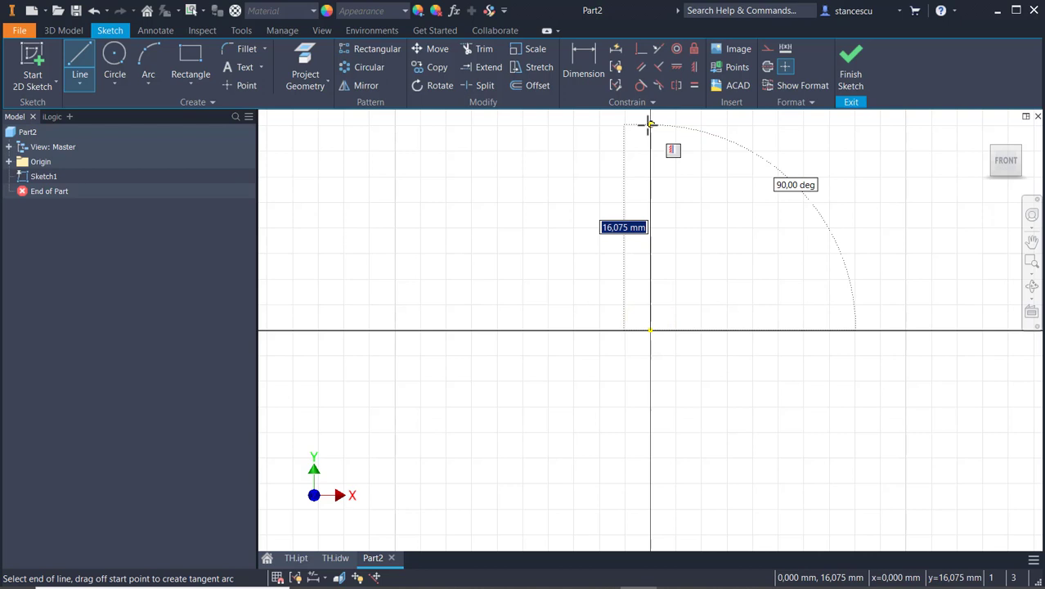
type("6")
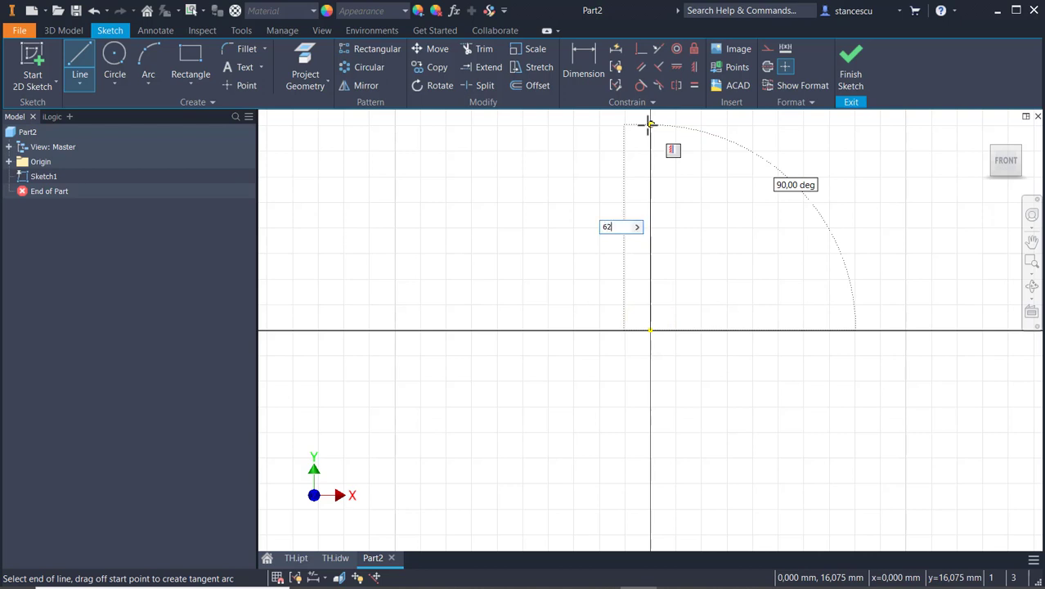
type("2")
key("Return")
Close the half-profile with lines: top edge about 15 mm, side about 50 mm down, sloped shoulder, flange edge about 33 mm from the axis, base to origin
scroll(655, 161, "down", 4)
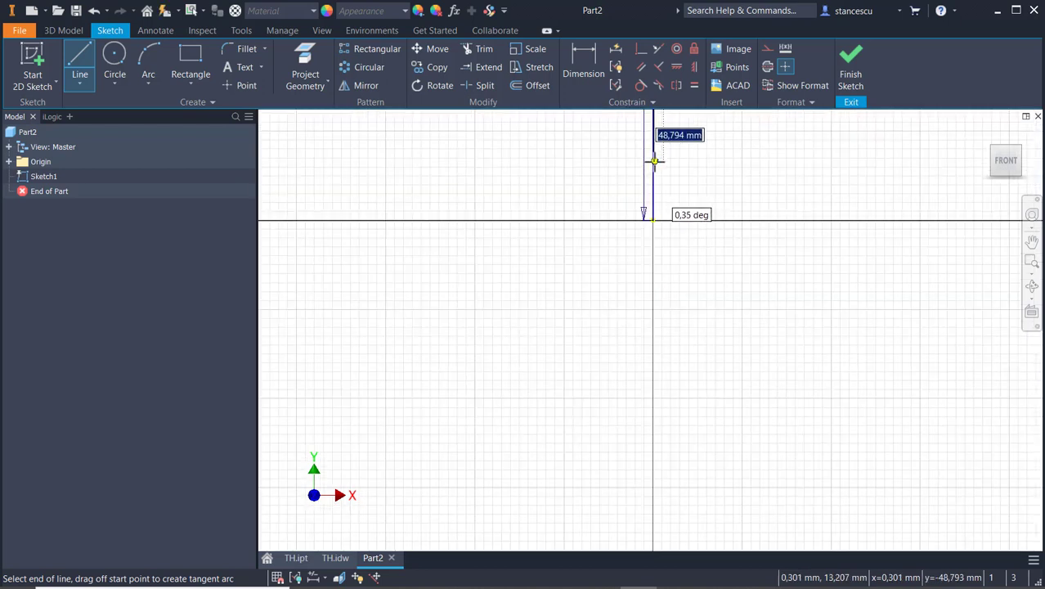
middle_click_drag(654, 161, 635, 292)
middle_click_drag(648, 245, 644, 314)
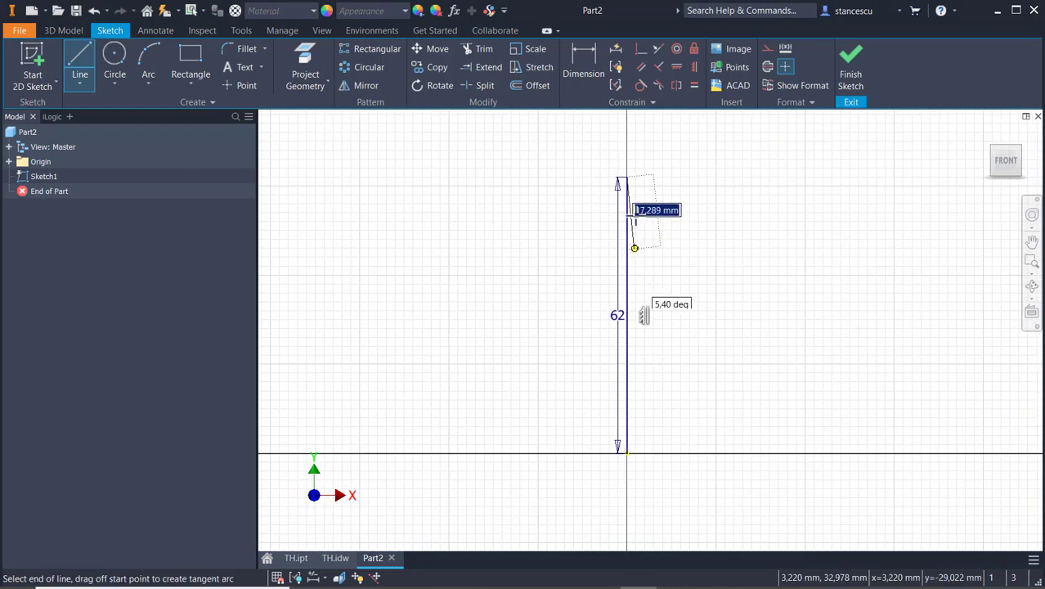
left_click(694, 178)
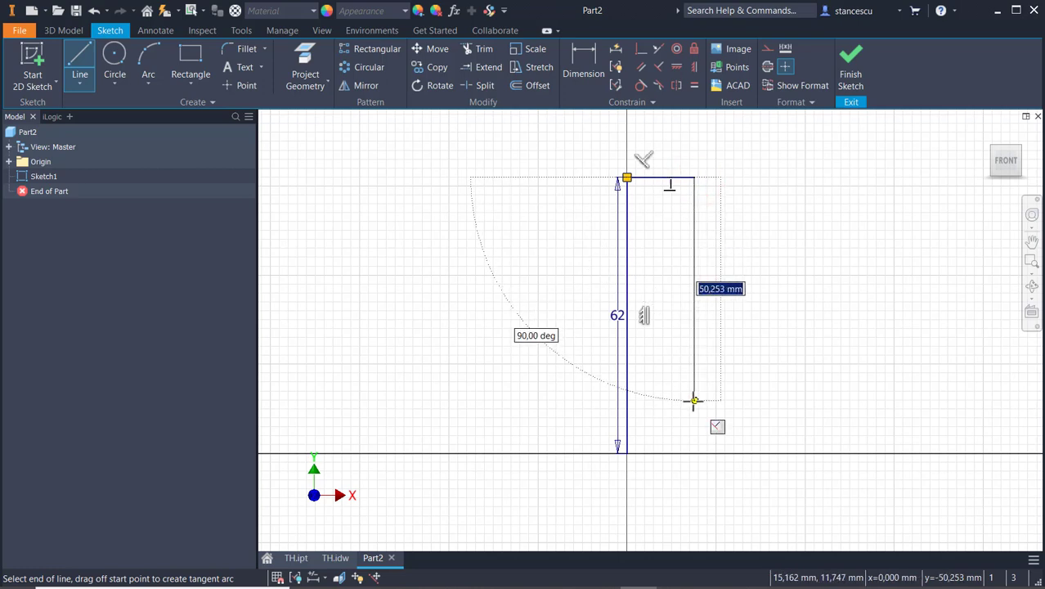
left_click(694, 401)
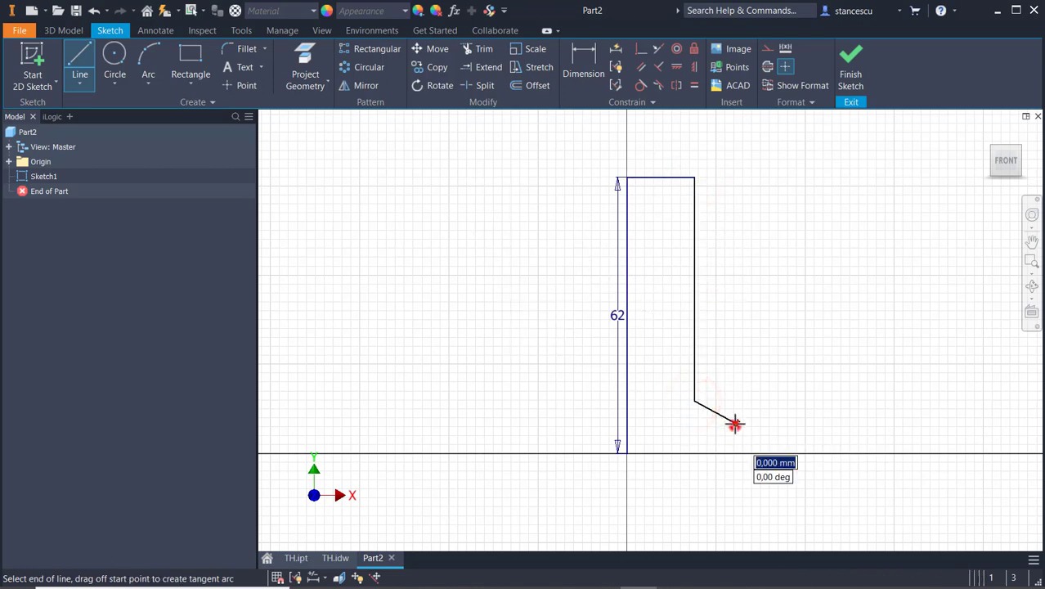
left_click(773, 422)
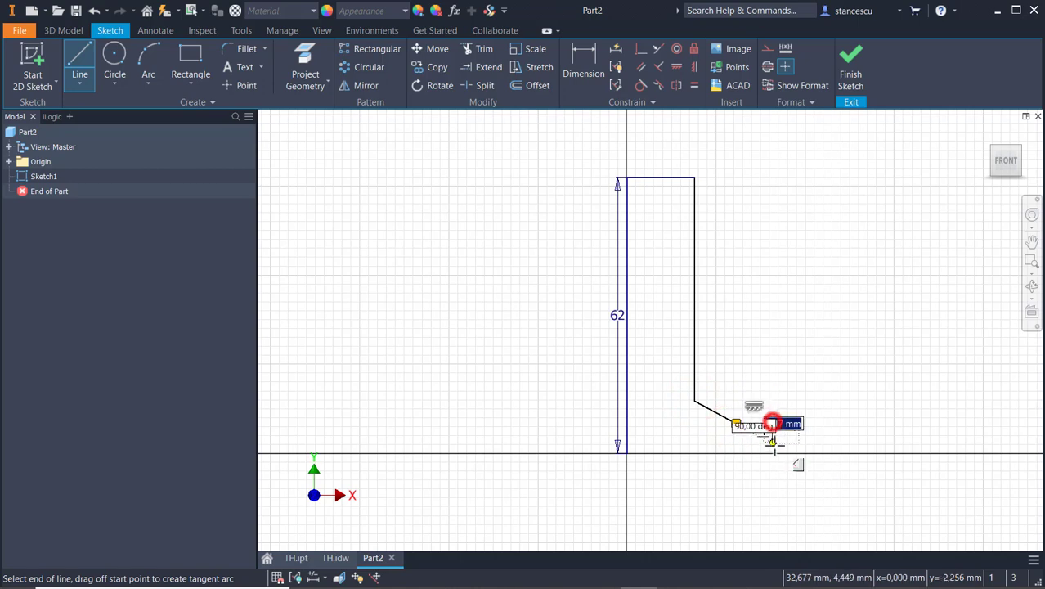
left_click(773, 452)
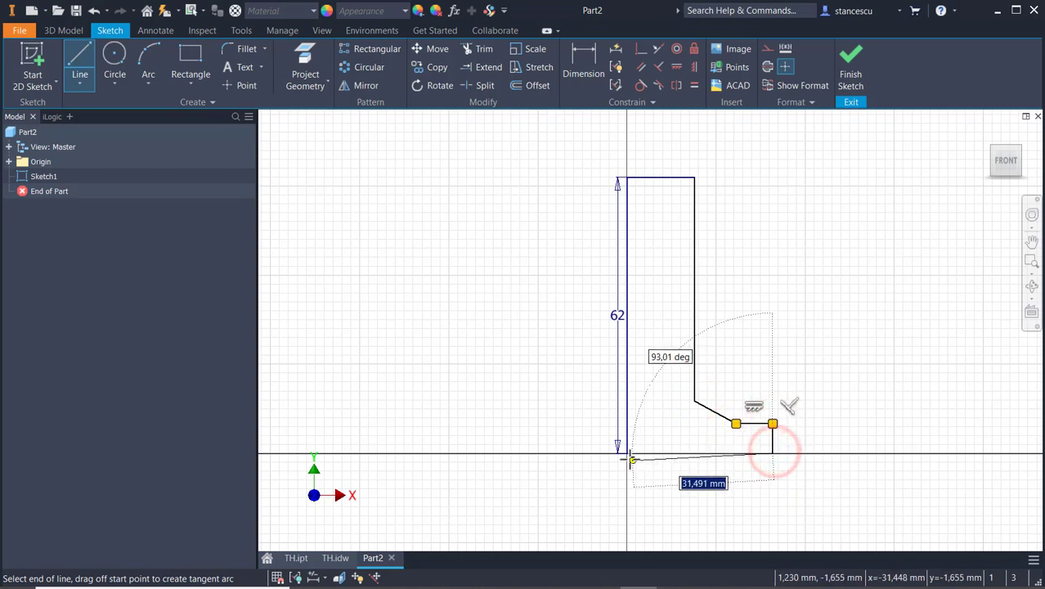
left_click(627, 452)
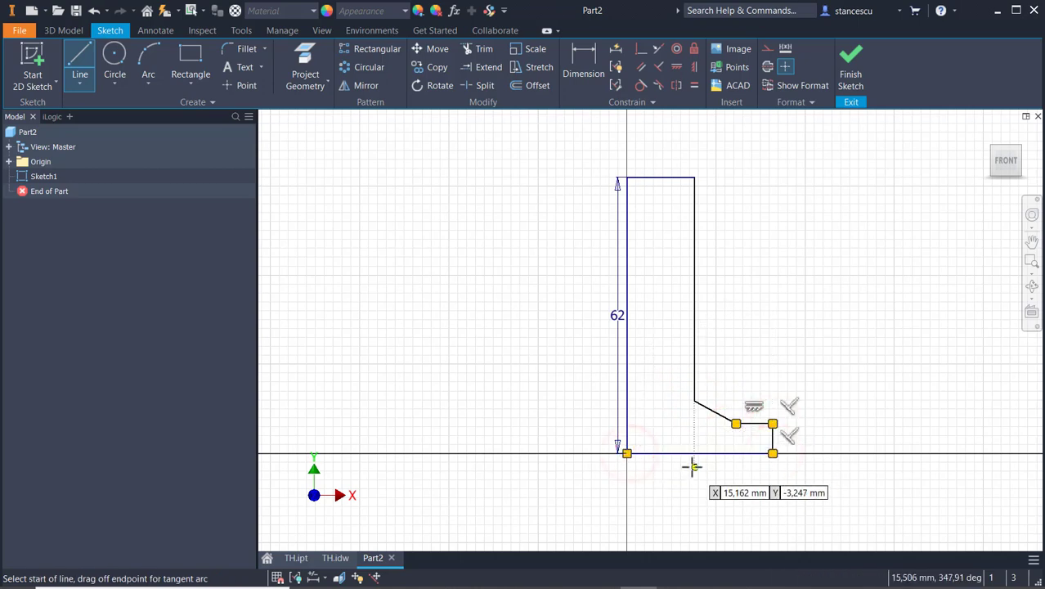
key("Escape")
Convert the 62 mm vertical line on the axis into a centerline
left_click_drag(649, 259, 567, 274)
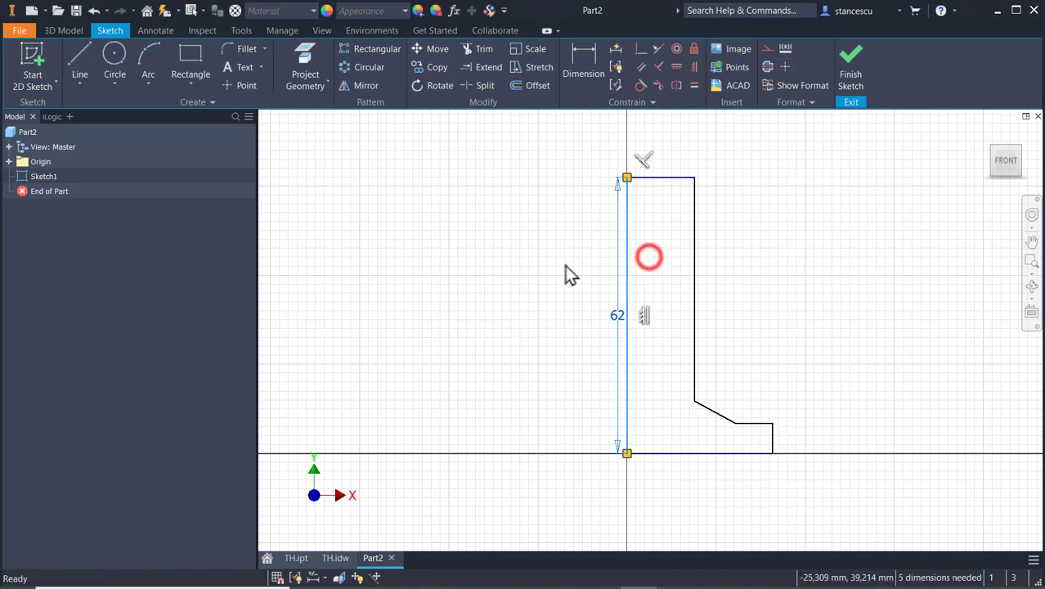
left_click(766, 64)
left_click(779, 215)
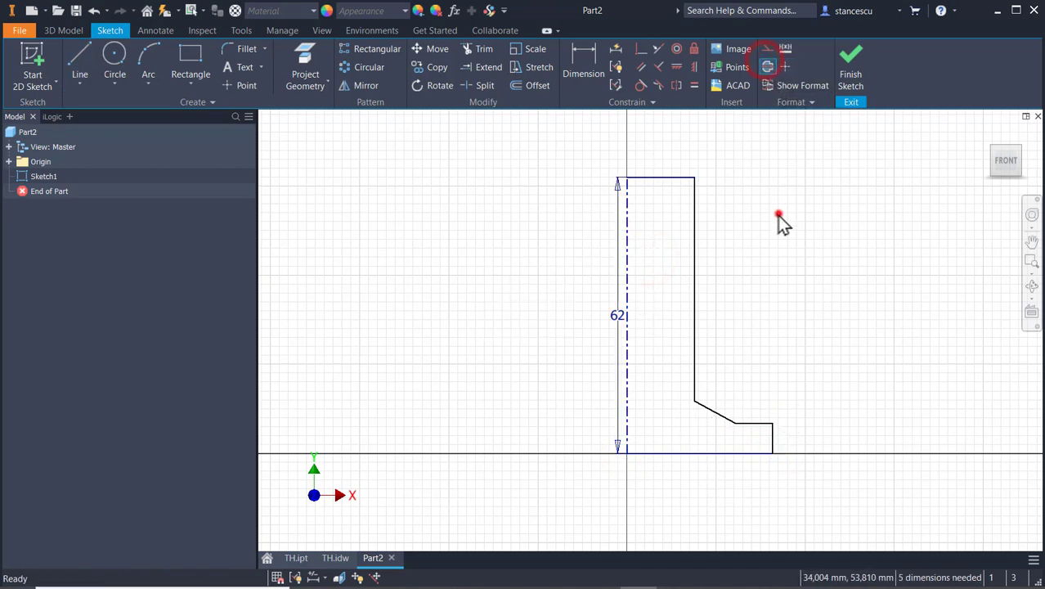
Dimension the long vertical side from the centerline as a 32 mm diameter, placed above the profile
left_click(577, 54)
left_click(695, 257)
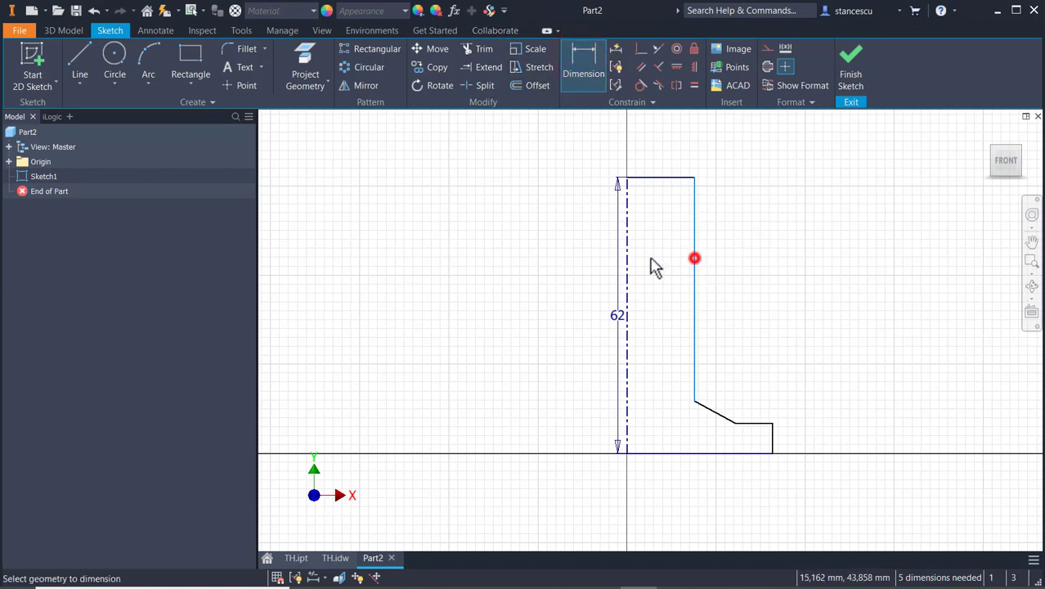
left_click(629, 252)
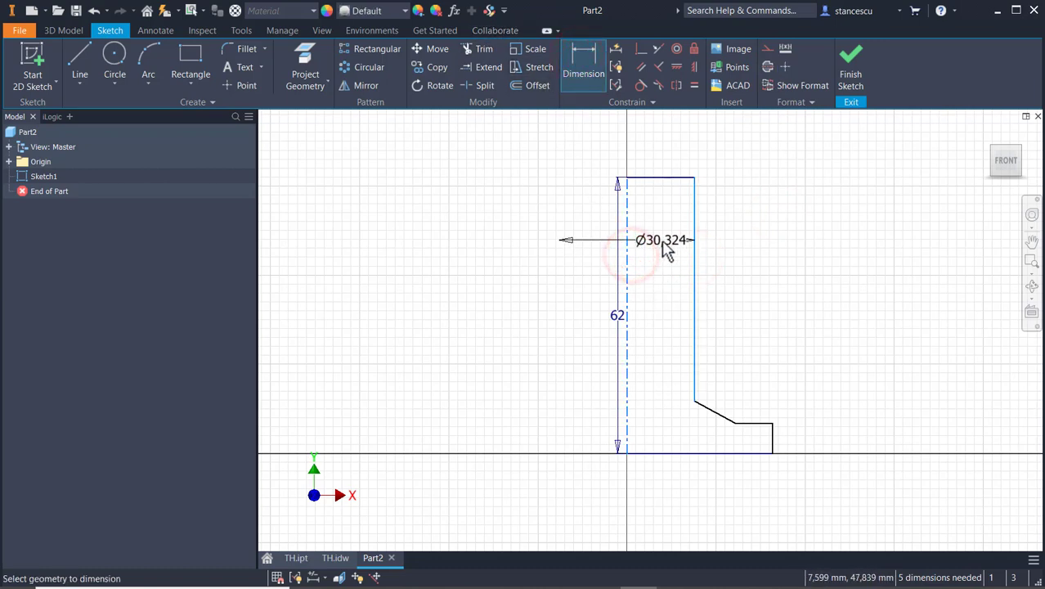
left_click(650, 143)
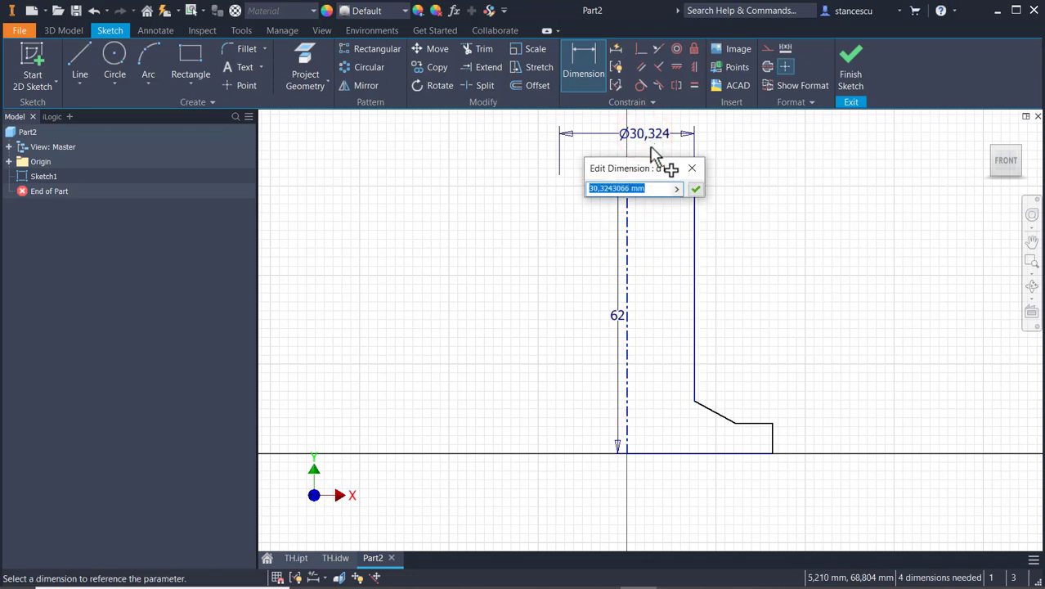
key("Return")
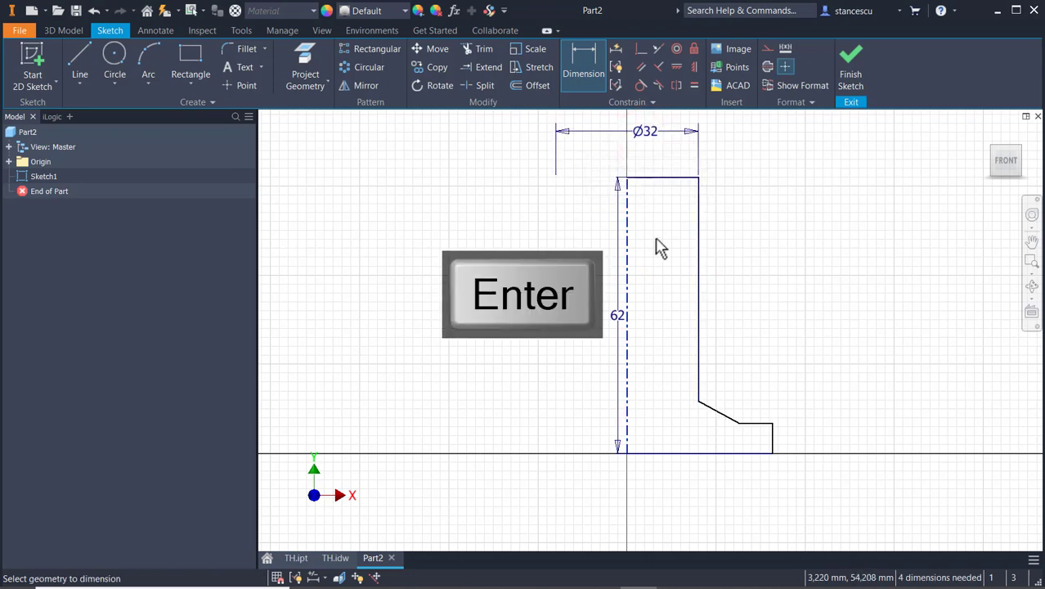
Dimension the lower end of the sloped shoulder from the centerline as a 45 mm diameter
left_click(739, 424)
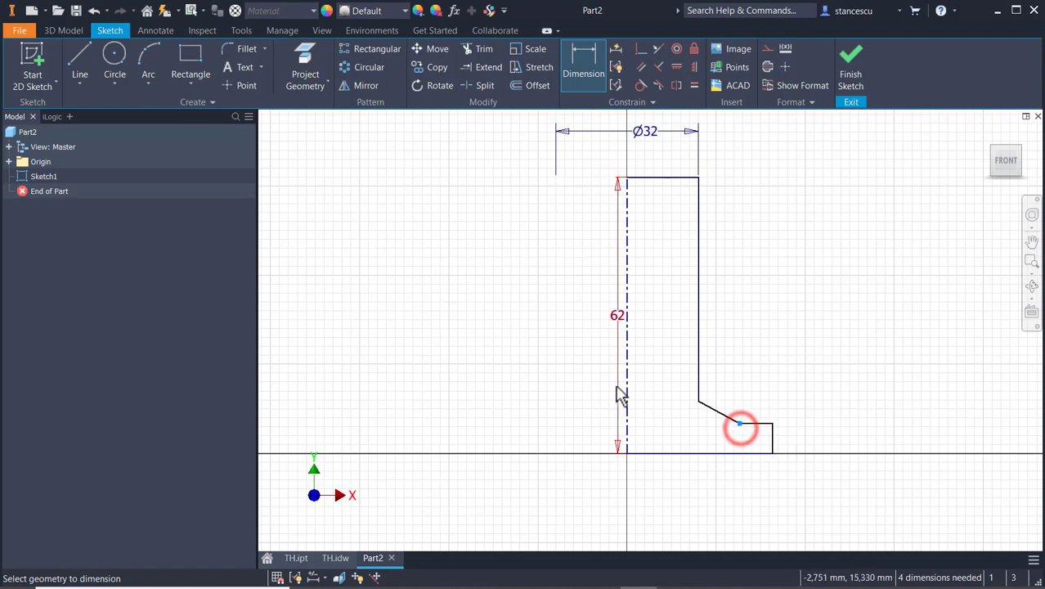
left_click(624, 386)
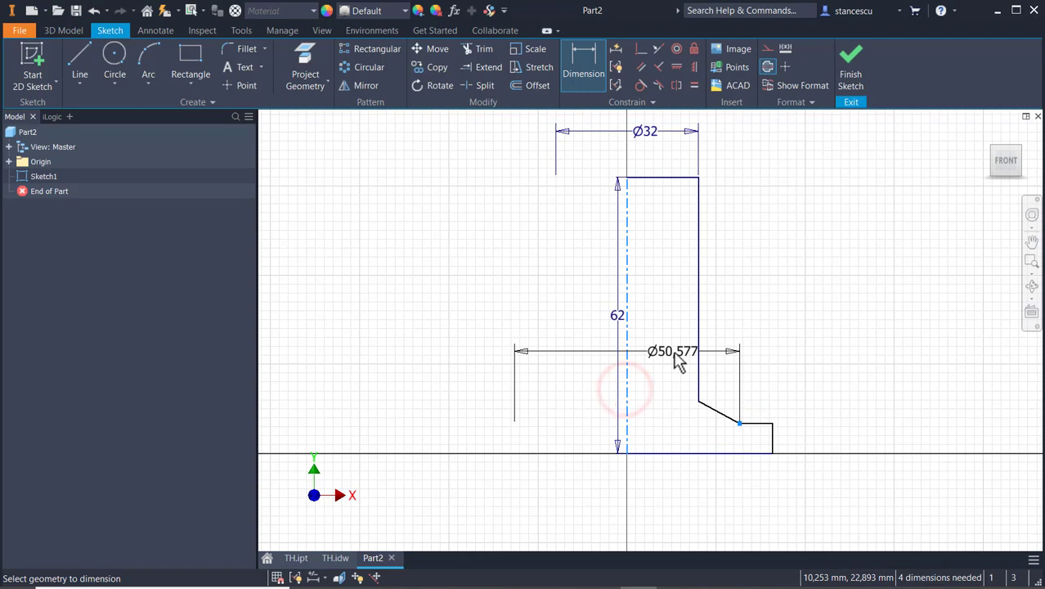
left_click(675, 360)
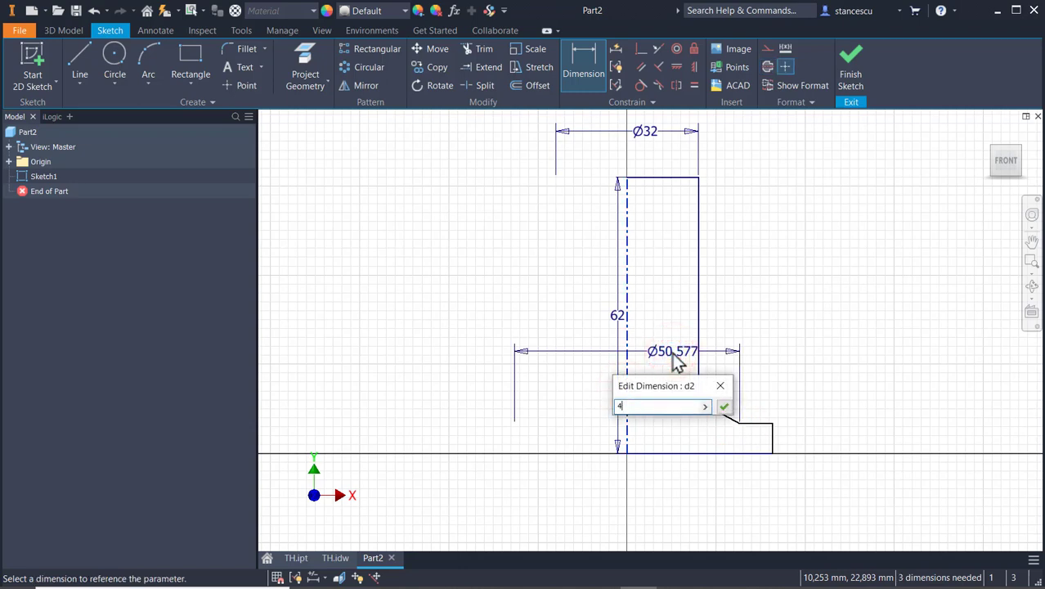
key("Return")
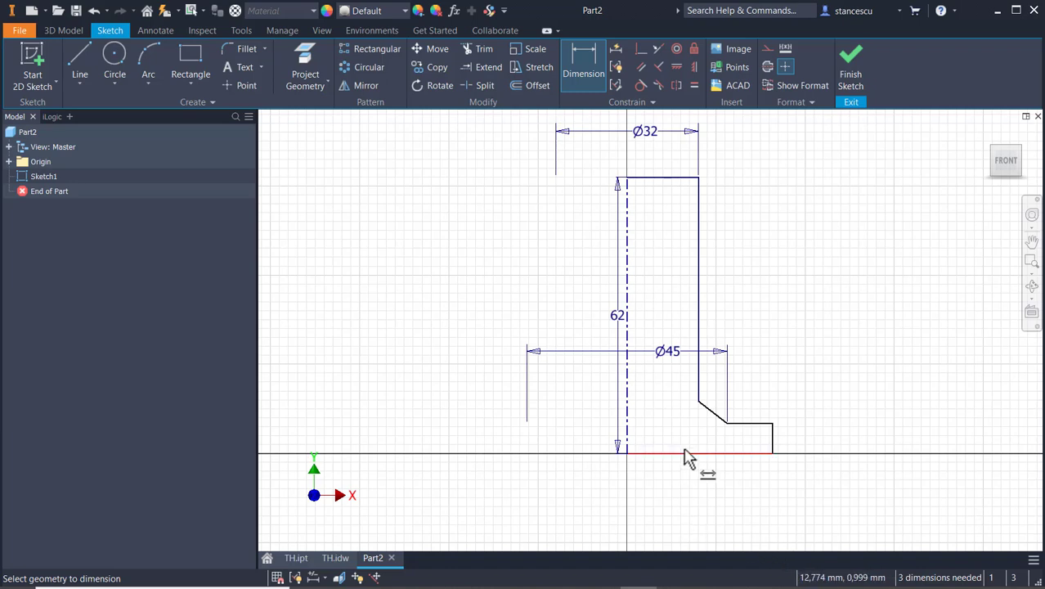
Dimension the flange's outer edge from the centerline as a 75 mm diameter, placed below the profile
left_click(773, 435)
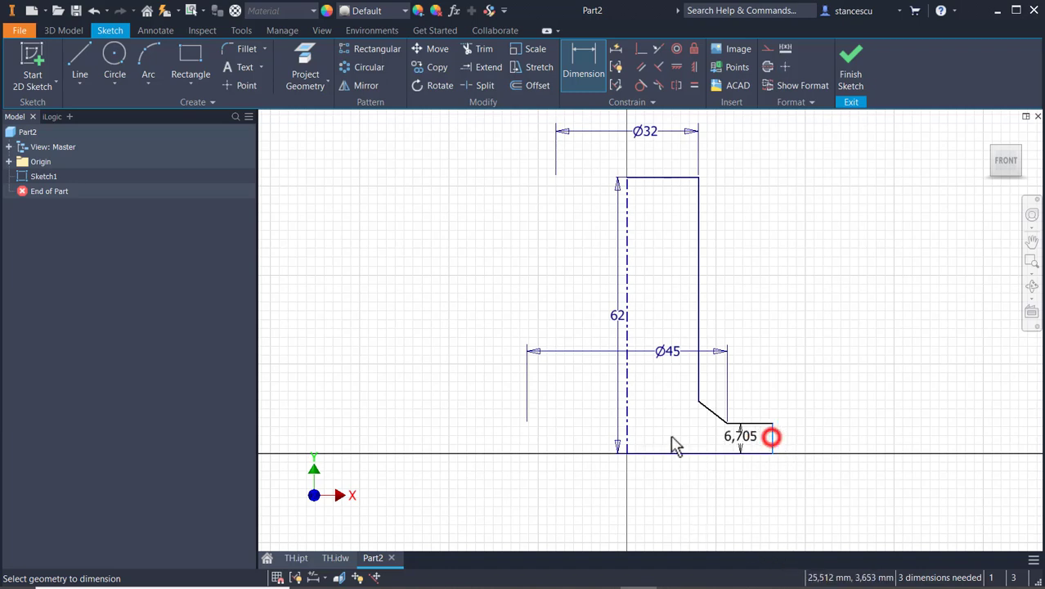
left_click(627, 423)
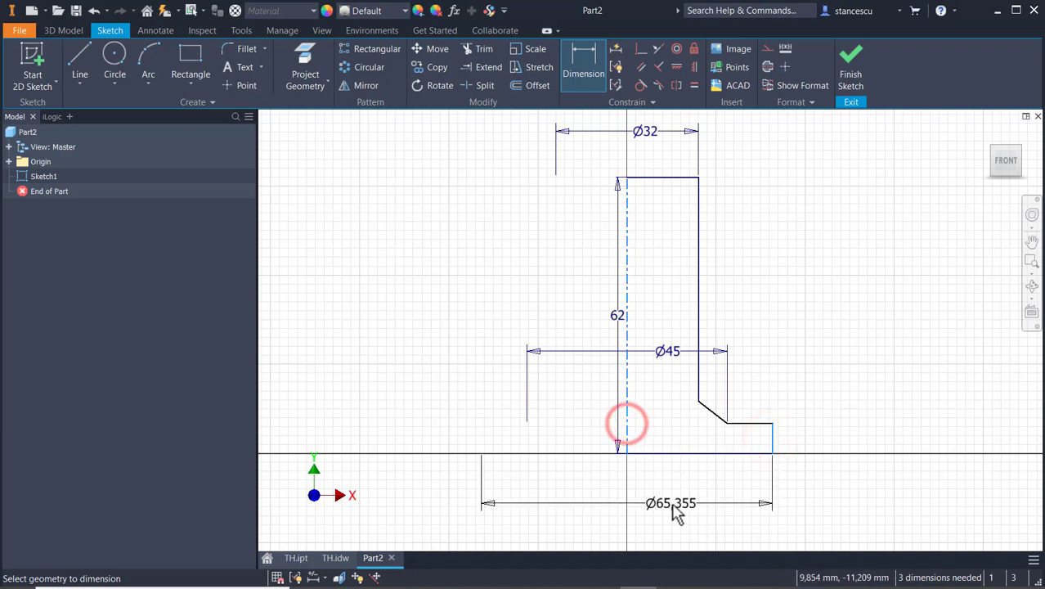
left_click(672, 505)
type("75")
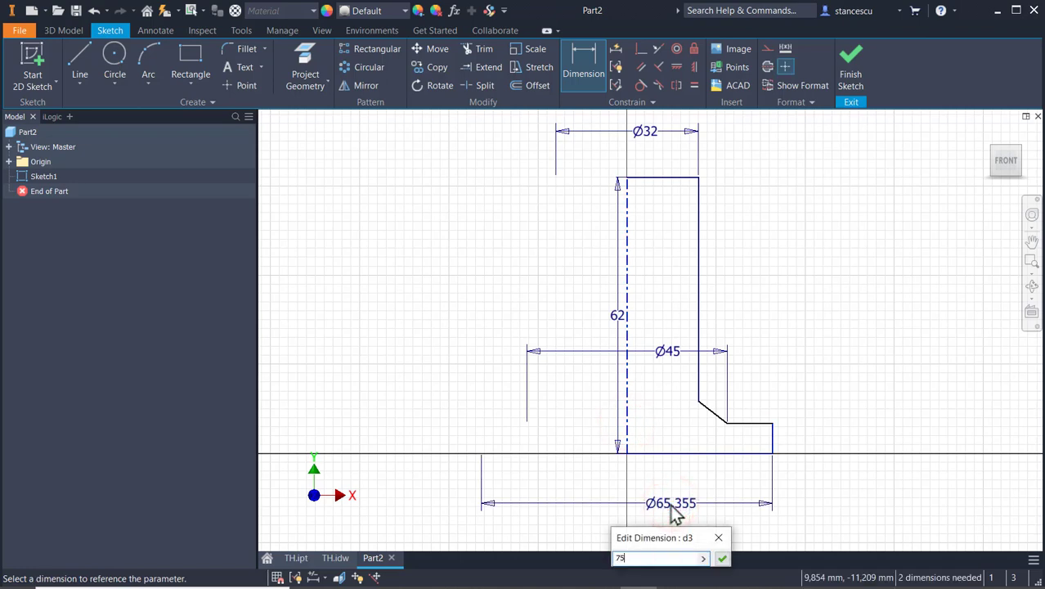
key("Return")
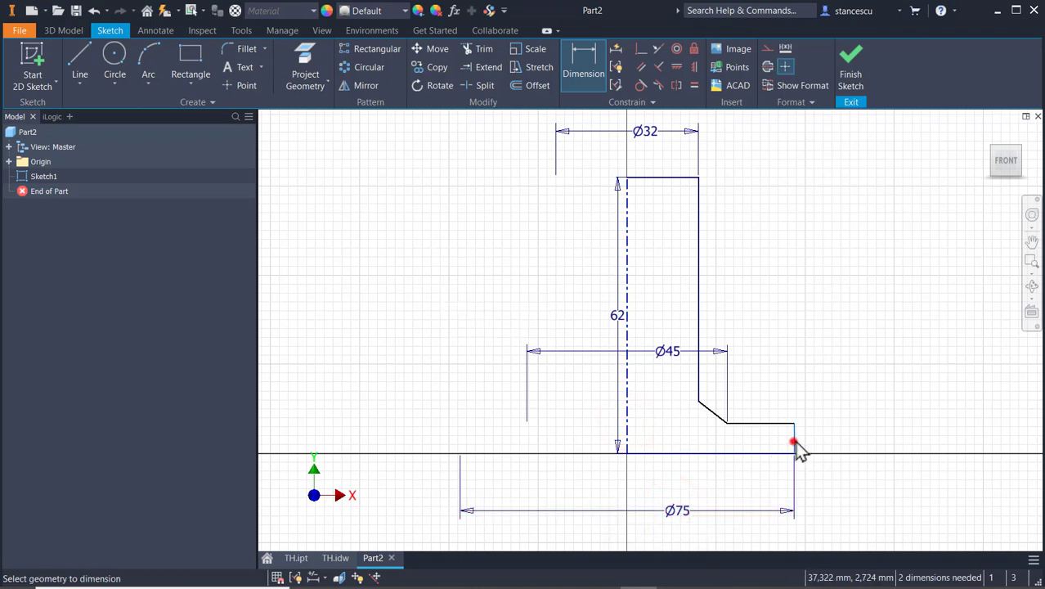
Dimension the flange's outer vertical edge as 10 mm high, placed outside the profile
left_click(795, 442)
left_click(863, 438)
type("1")
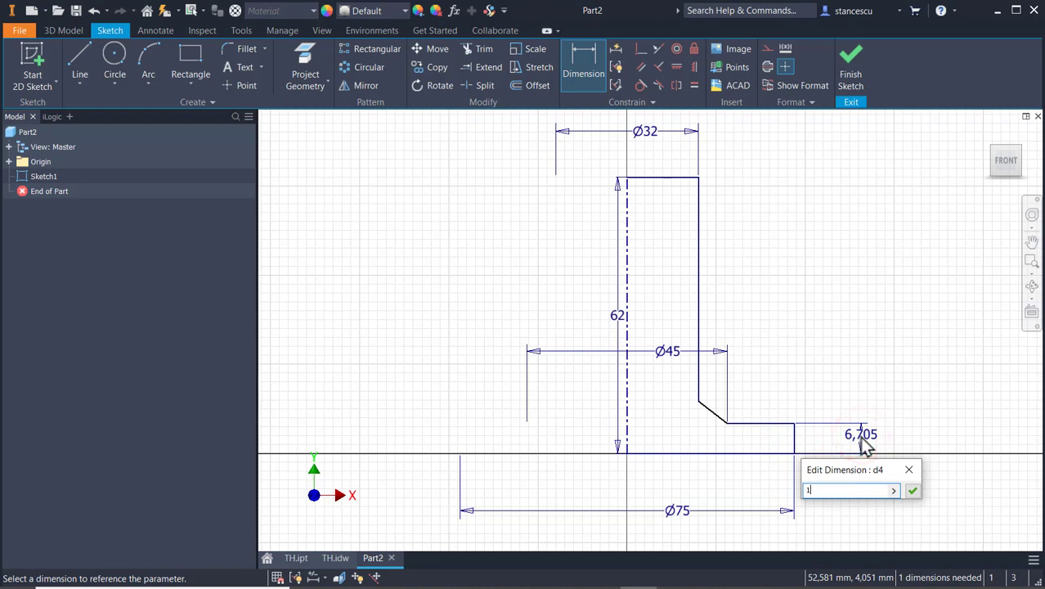
type("0")
key("Return")
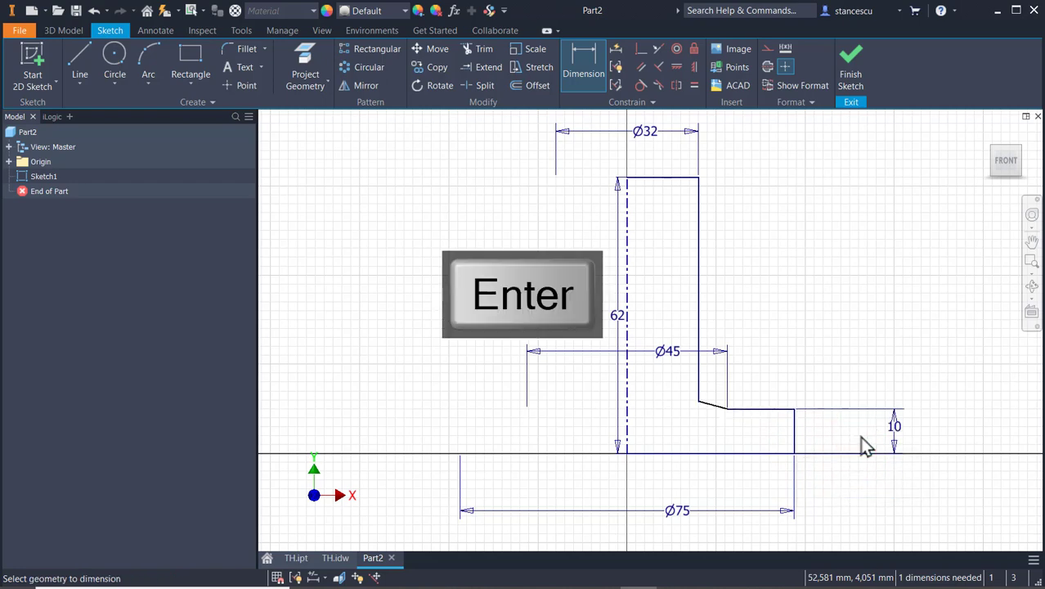
Dimension the vertical height of the sloped shoulder as 9,7 mm
left_click(706, 406)
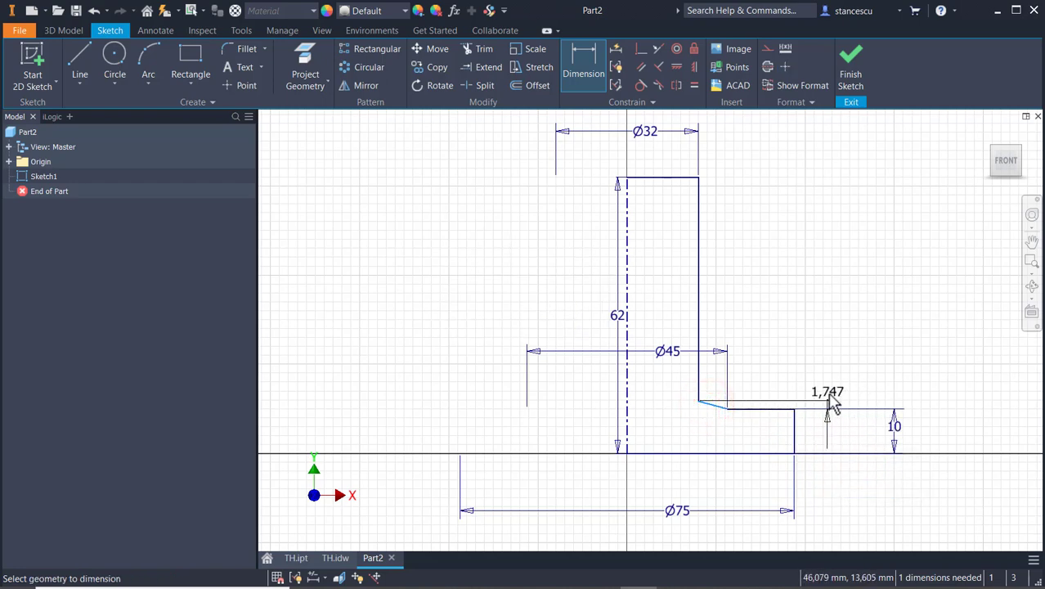
left_click(761, 399)
type("9")
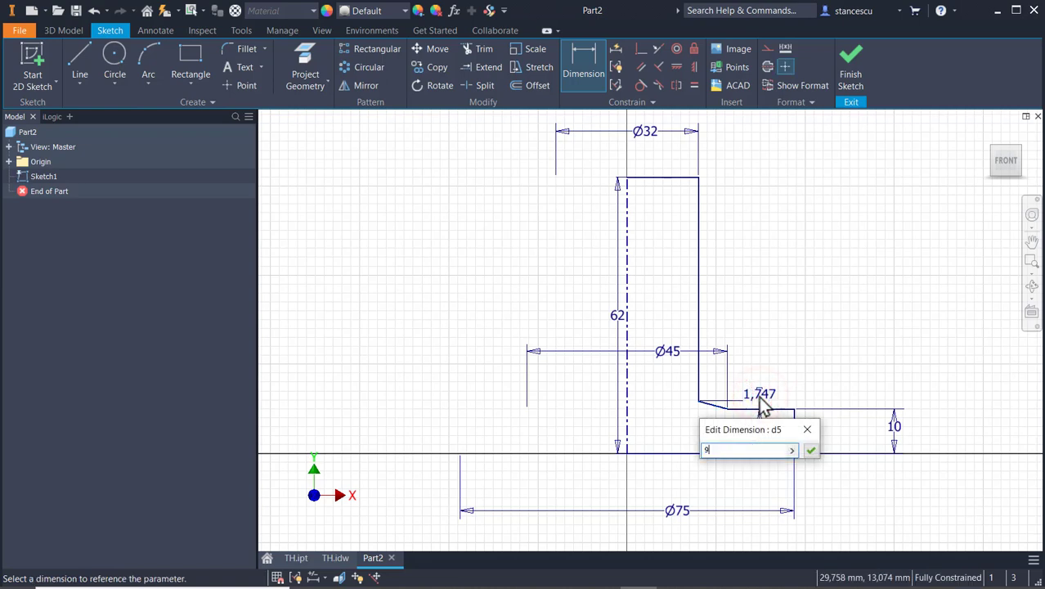
type(",7")
key("Return")
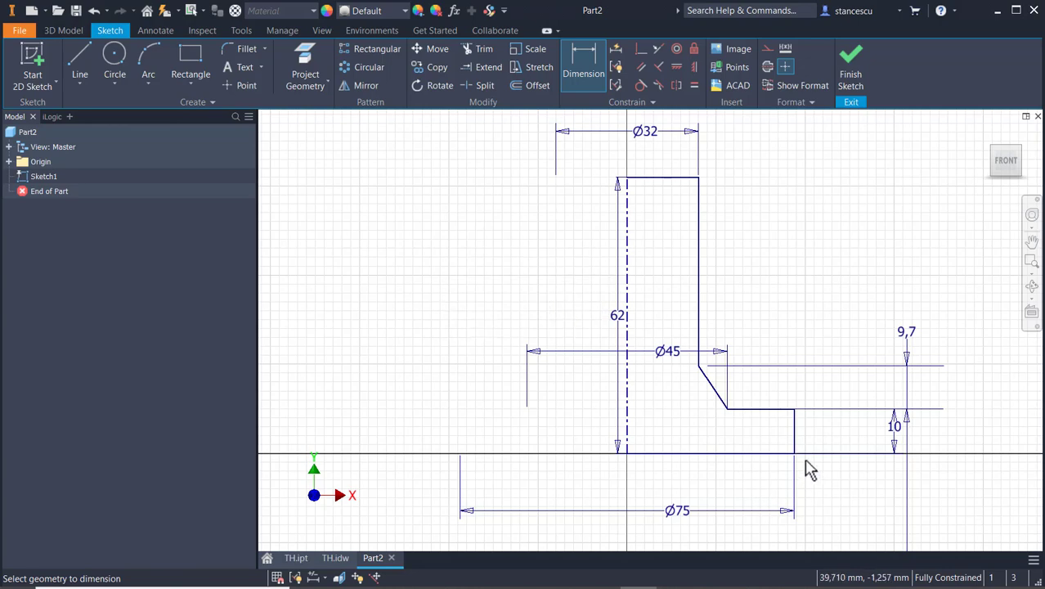
Finish the sketch and revolve the half-profile a full 360 degrees about the centerline into a solid
left_click(852, 72)
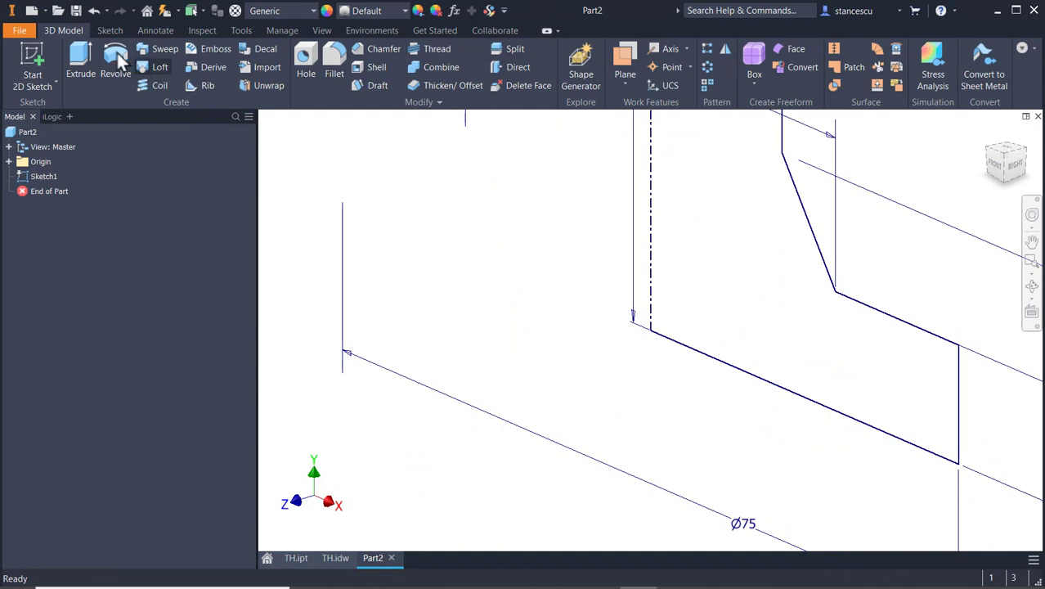
left_click(115, 63)
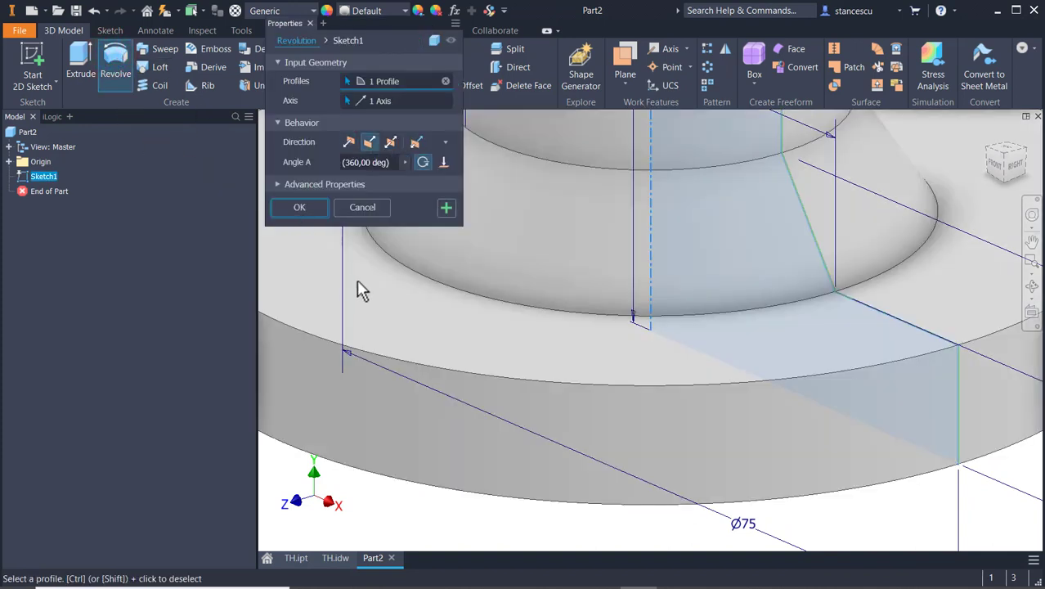
key("F6")
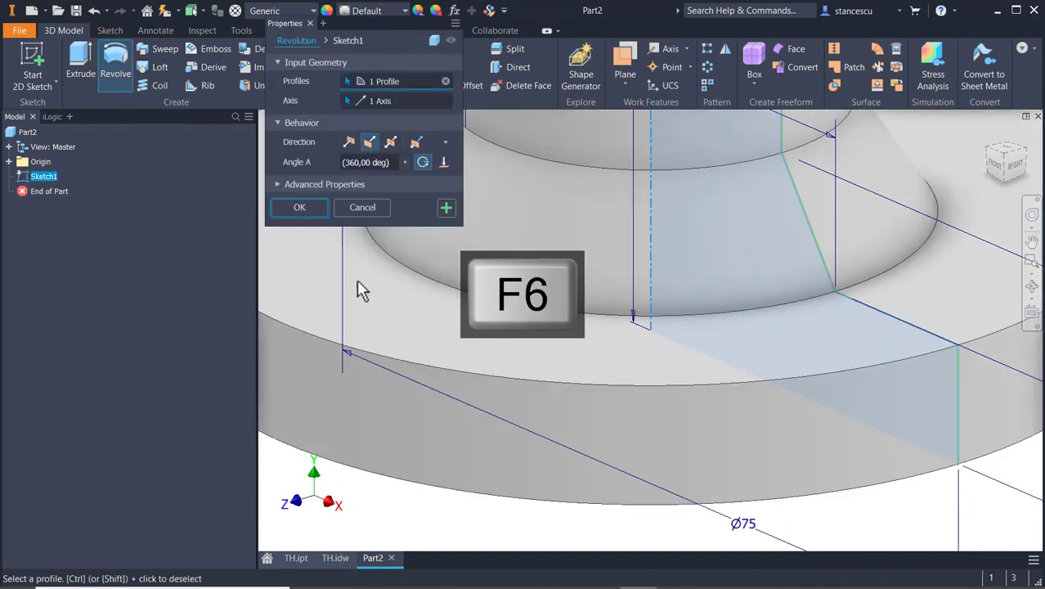
left_click(298, 208)
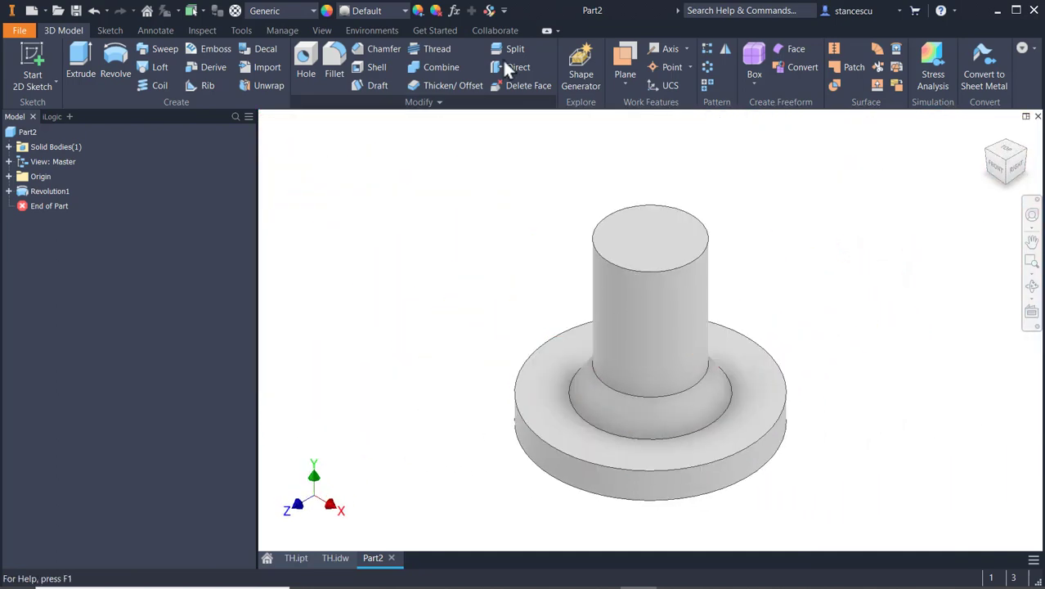
Examine the TH.idw drawing for the round housing's shape in the isometric view, its B-B section dimensions and its offset from the cylinder axis
left_click(334, 561)
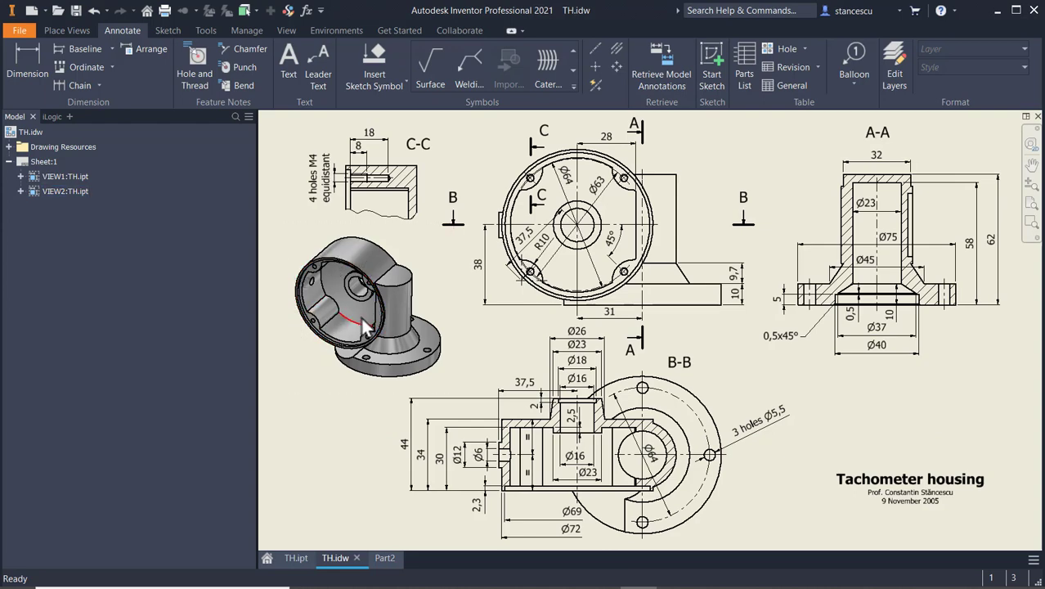
scroll(358, 303, "up", 3)
middle_click_drag(357, 303, 468, 336)
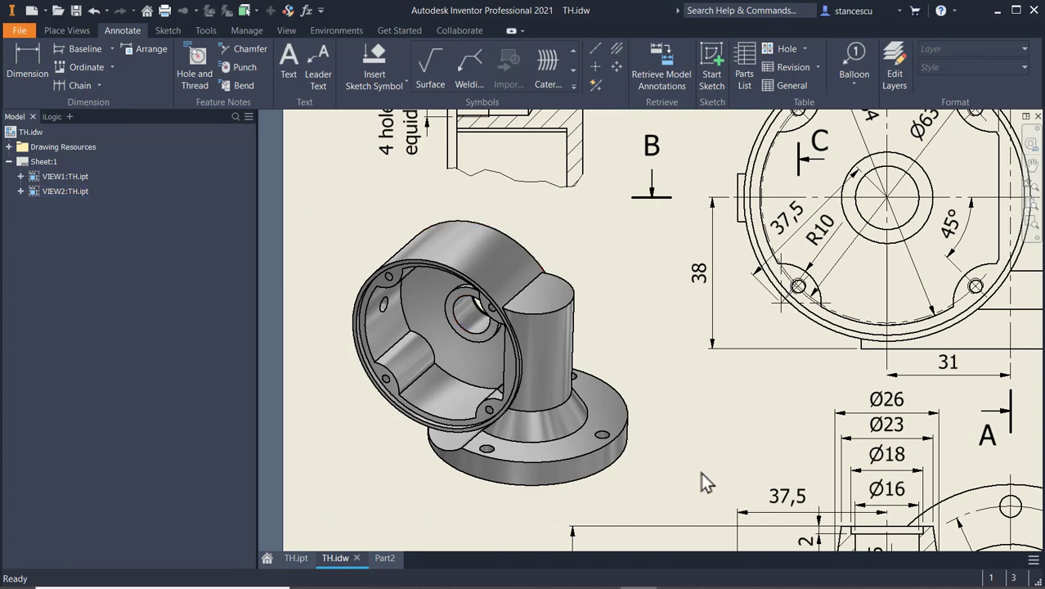
scroll(709, 422, "down", 3)
middle_click_drag(737, 476, 670, 310)
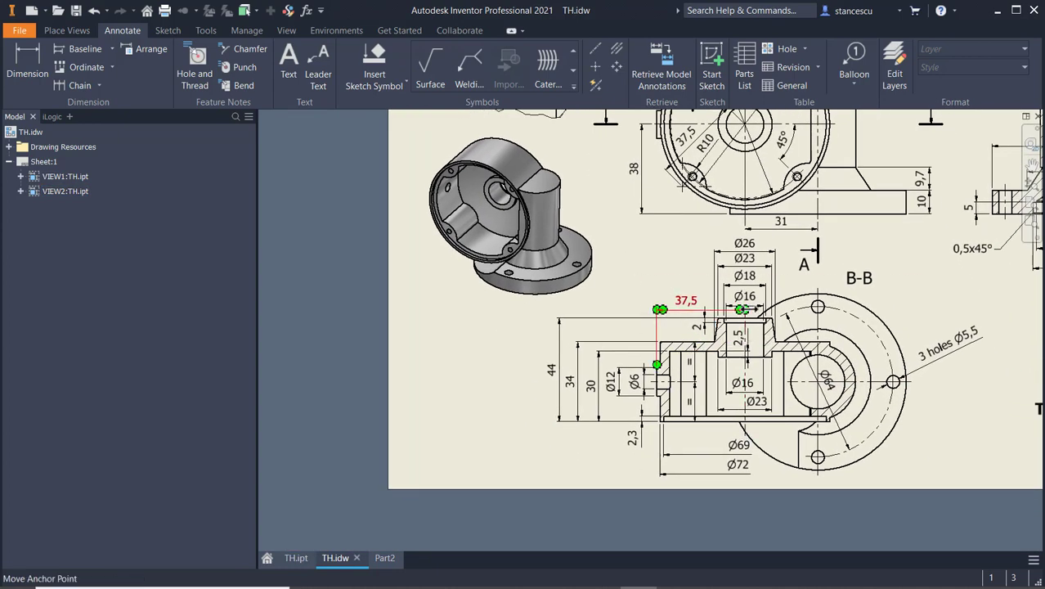
scroll(749, 311, "up", 3)
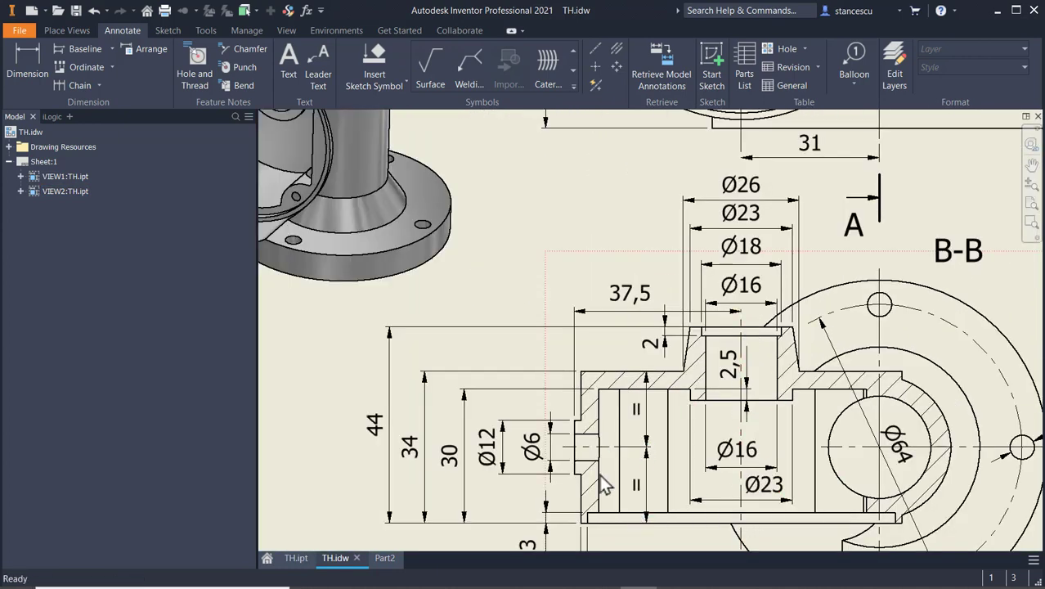
scroll(632, 401, "down", 3)
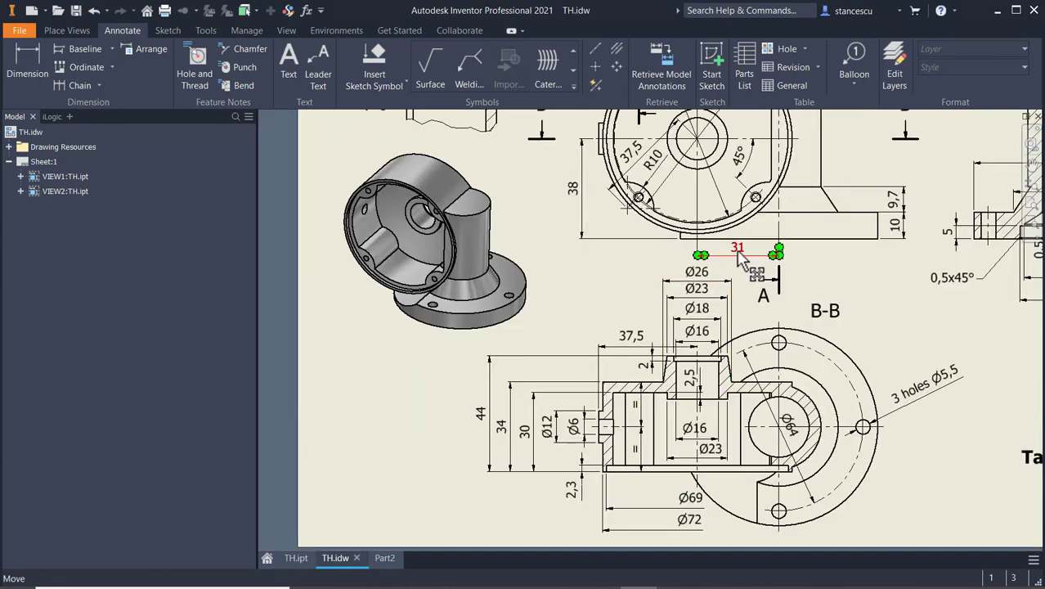
middle_click_drag(742, 268, 731, 363)
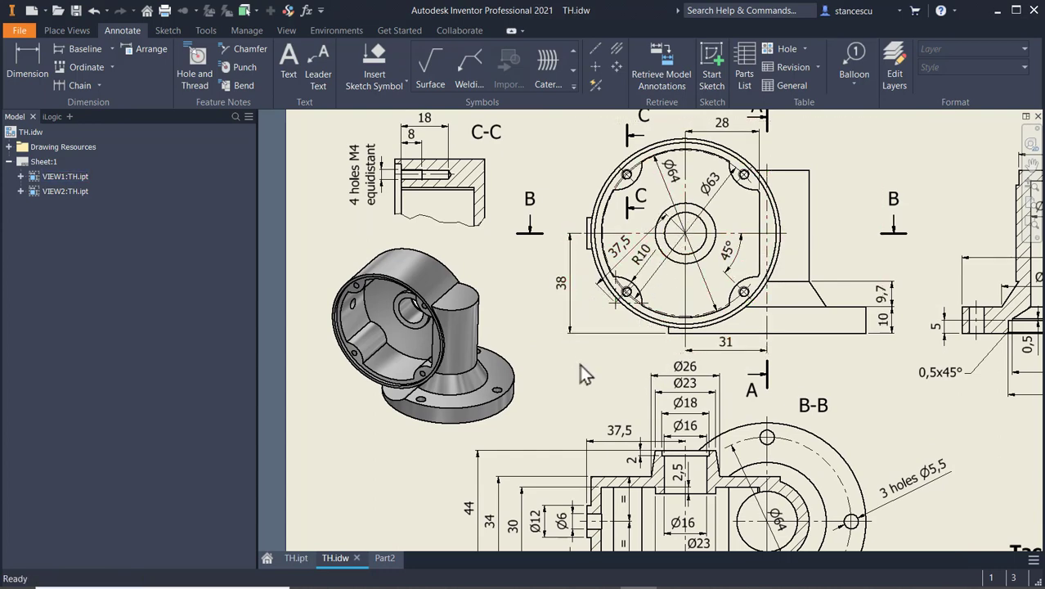
scroll(580, 366, "down", 3)
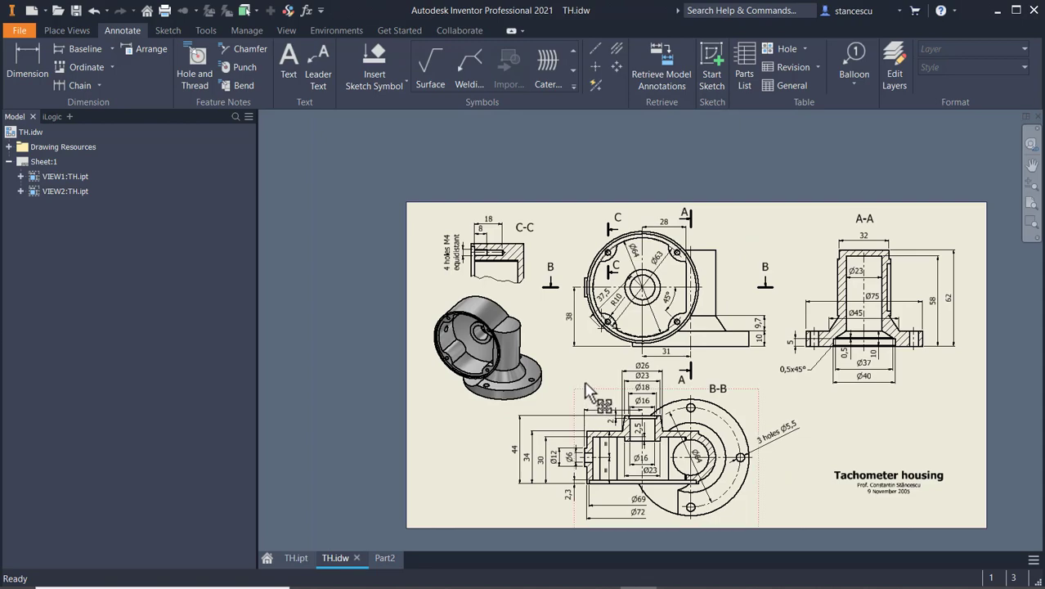
mouse_move(585, 360)
middle_mouse_down()
mouse_move(576, 288)
mouse_move(568, 318)
middle_mouse_up()
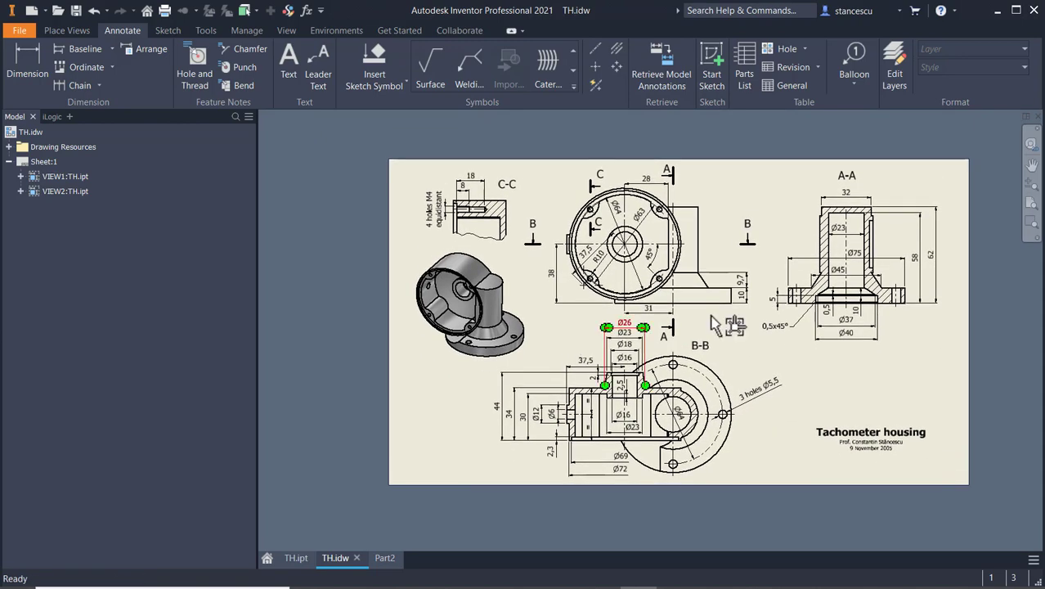
key("Home")
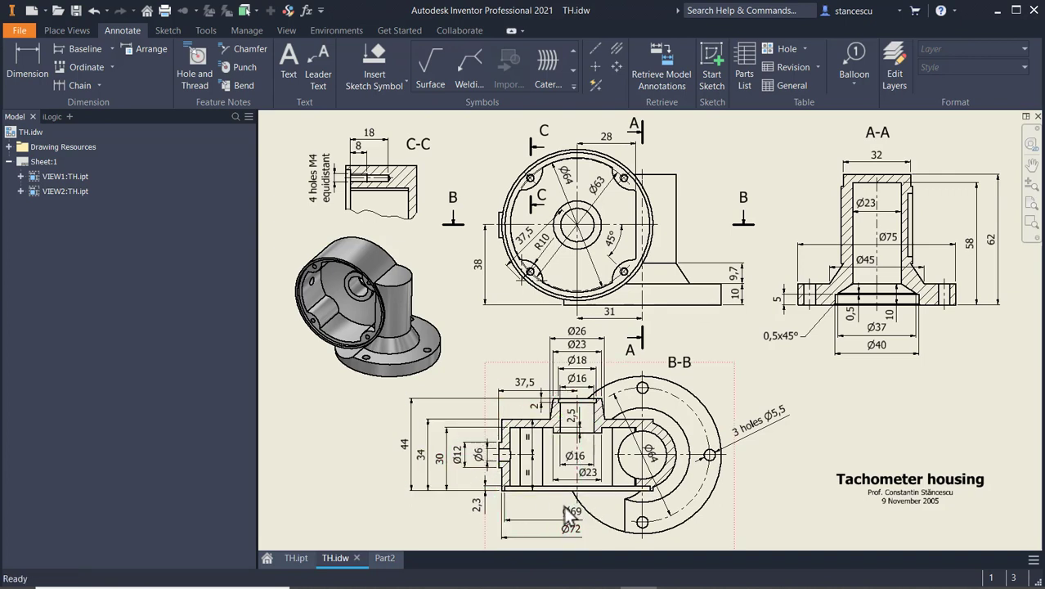
Return to Part2 and create a work plane offset -31 mm from the origin YZ plane
left_click(385, 558)
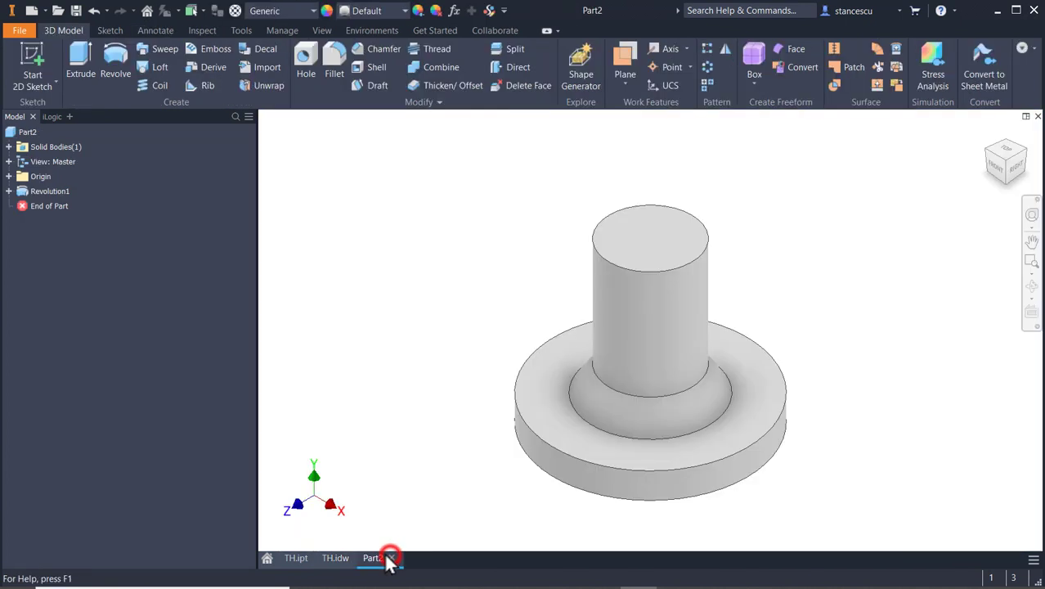
left_click(408, 318)
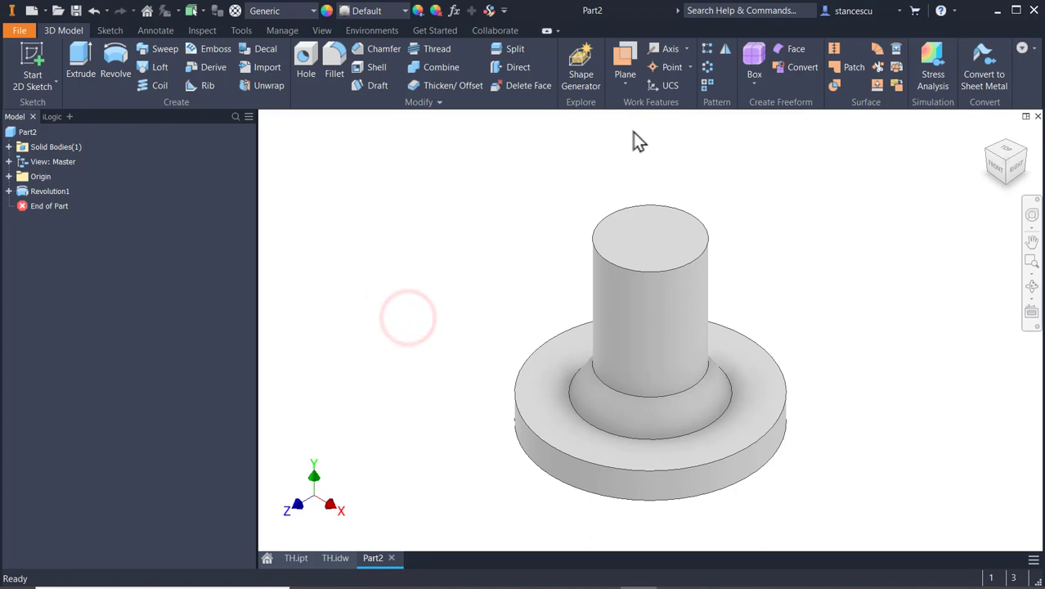
left_click(627, 60)
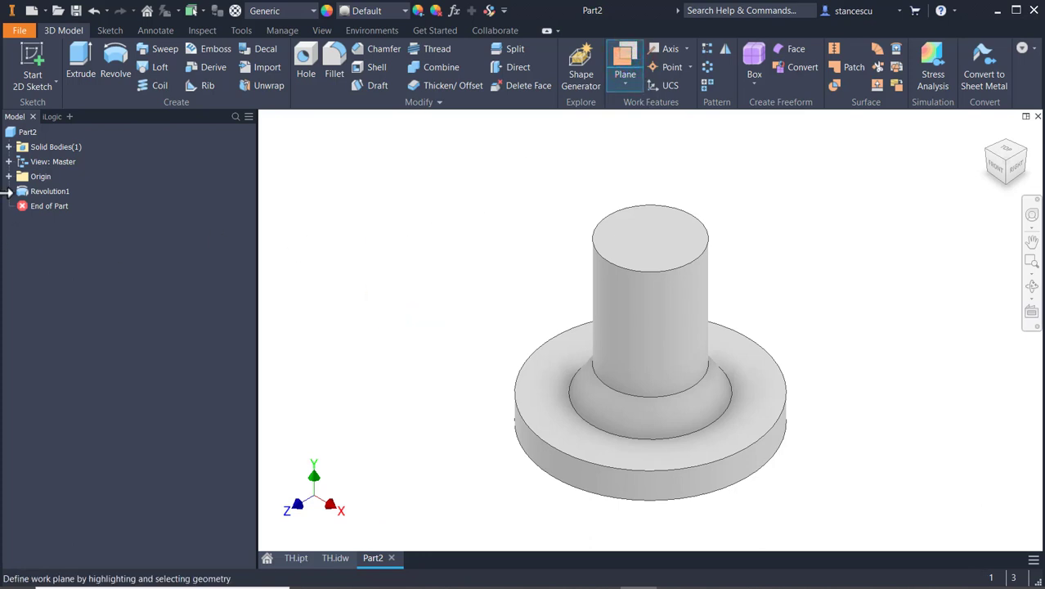
left_click(8, 176)
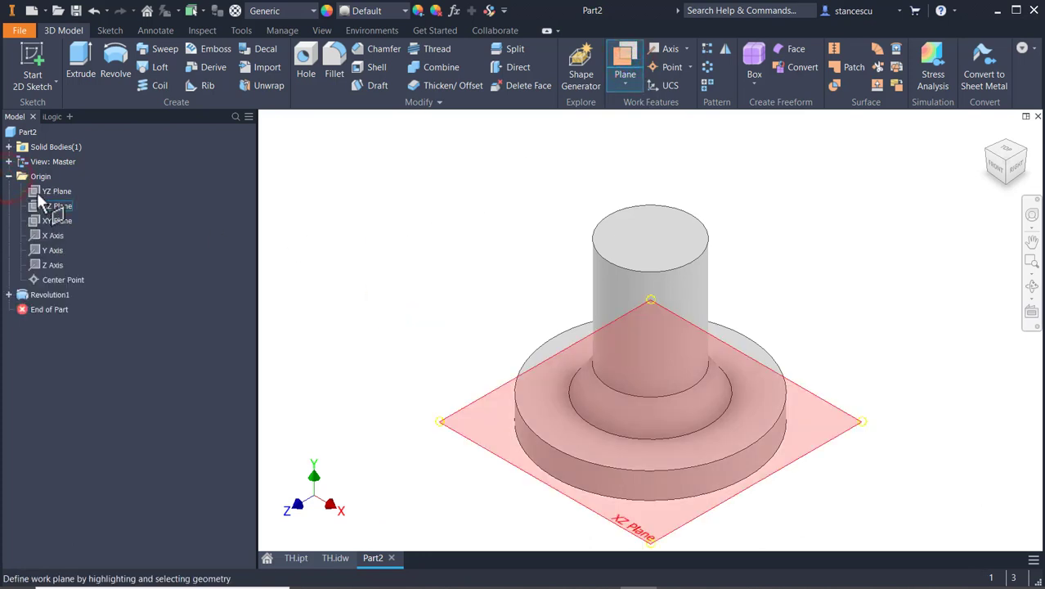
left_click(39, 191)
left_click_drag(557, 287, 482, 268)
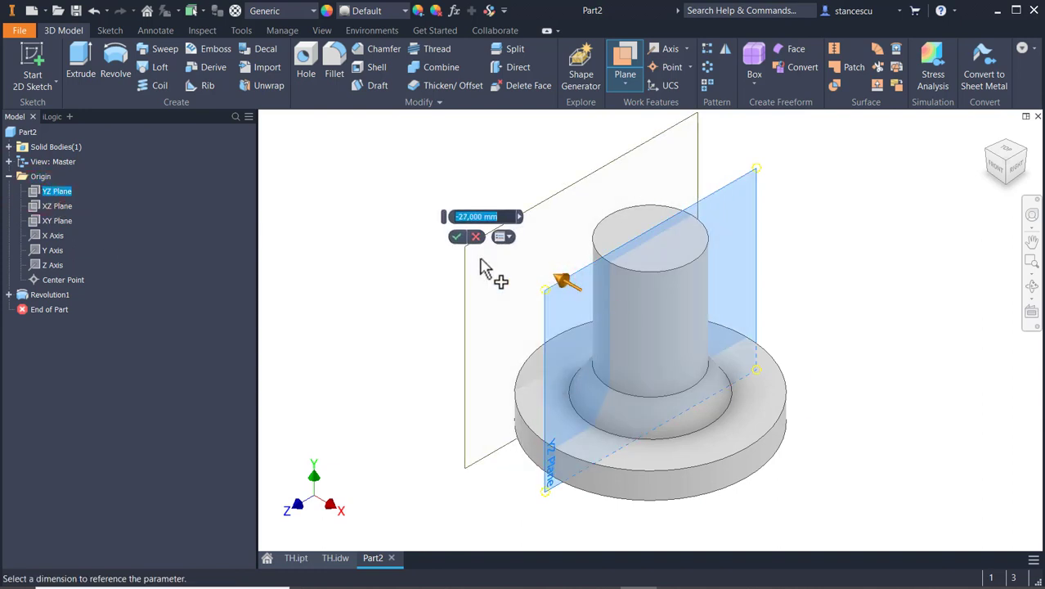
key("BackSpace")
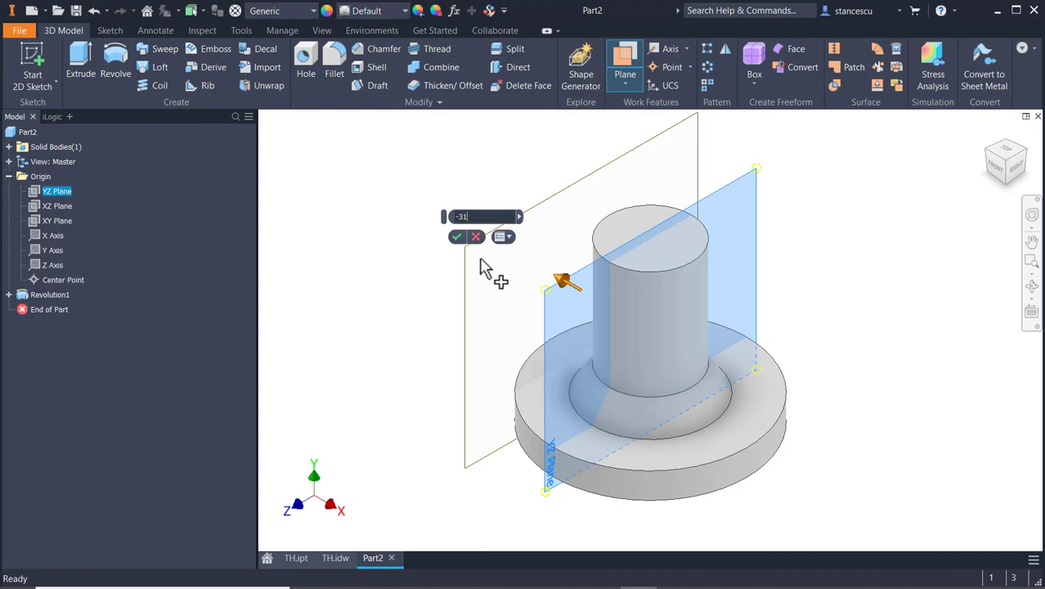
type("-31")
key("Return")
Start a sketch on the new offset work plane and slice the model graphics at that plane
mouse_move(547, 202)
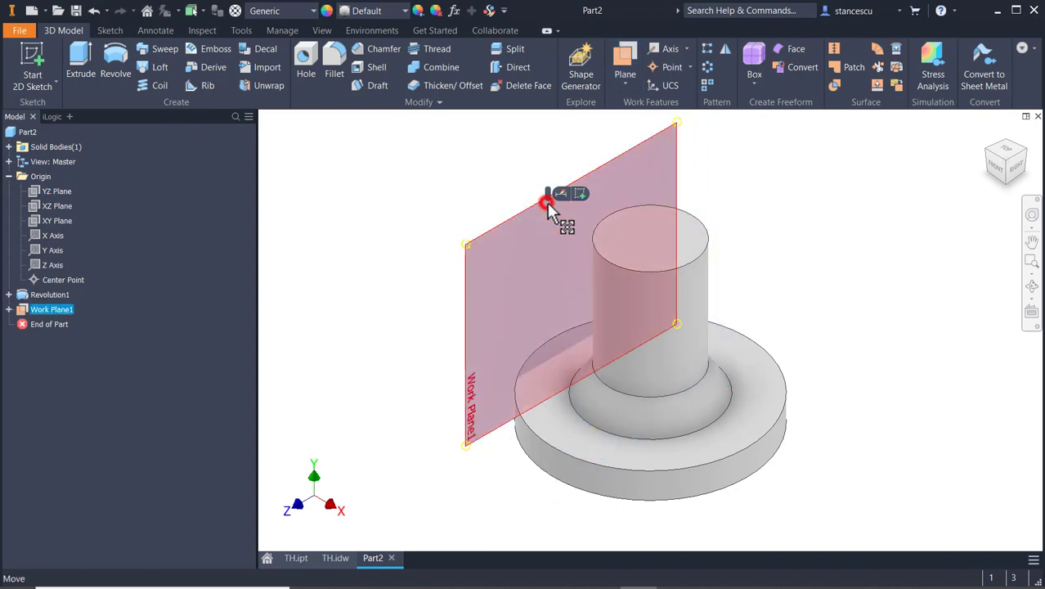
left_click(581, 195)
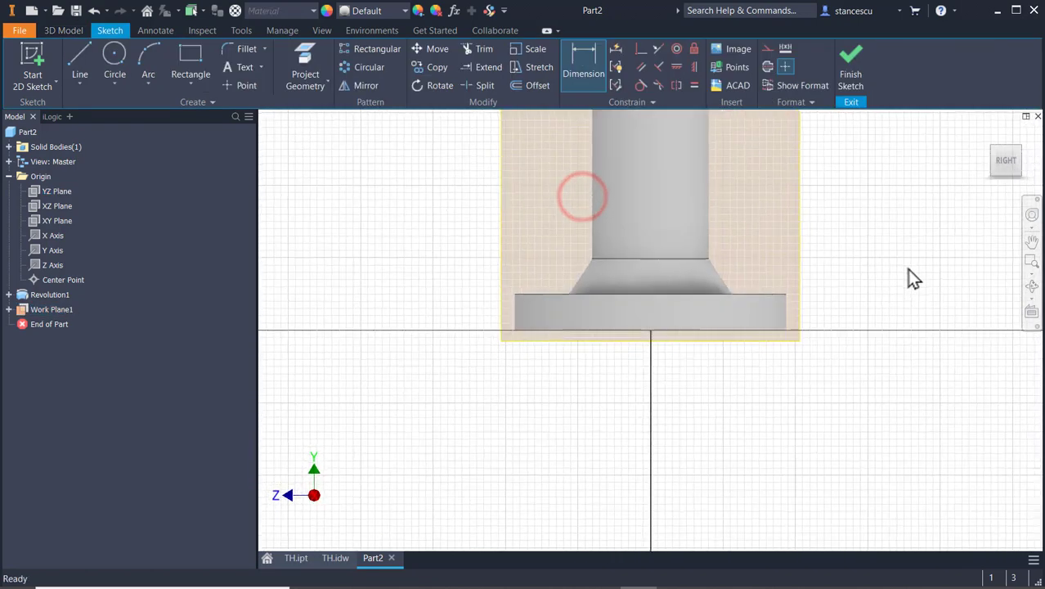
key("F7")
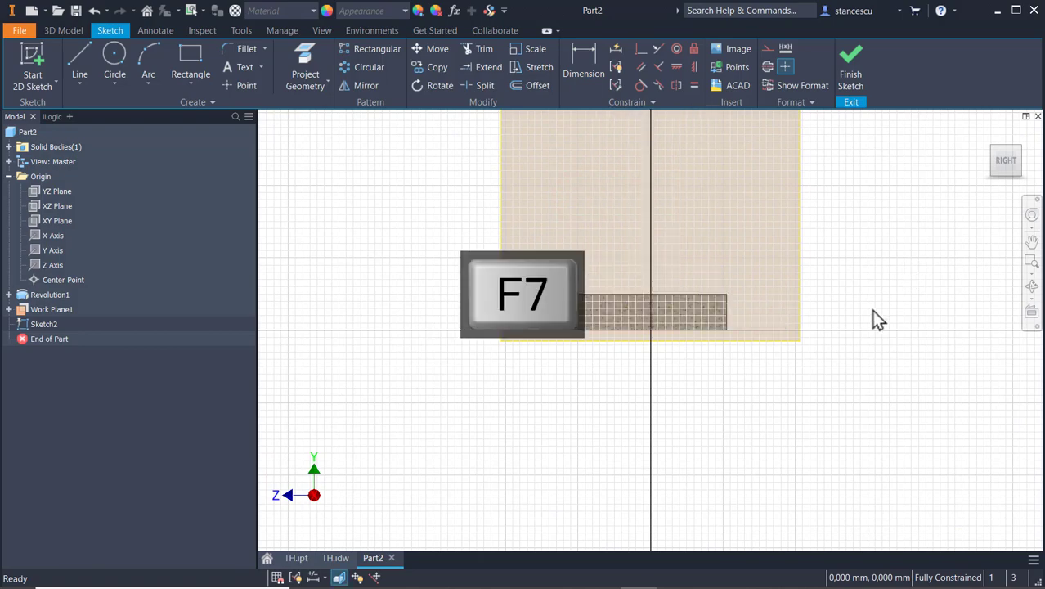
middle_click_drag(878, 320, 860, 512)
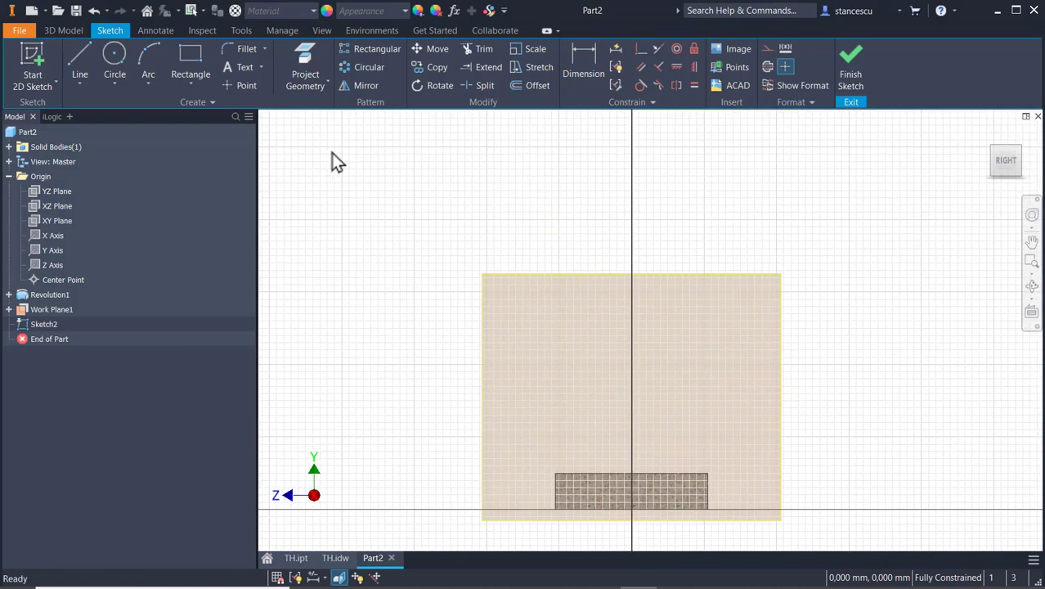
Sketch a closed six-sided profile above the cylinder, about 34.6 mm tall and 30.4 mm wide, with a sloped-top step extending its lower right side
left_click(80, 66)
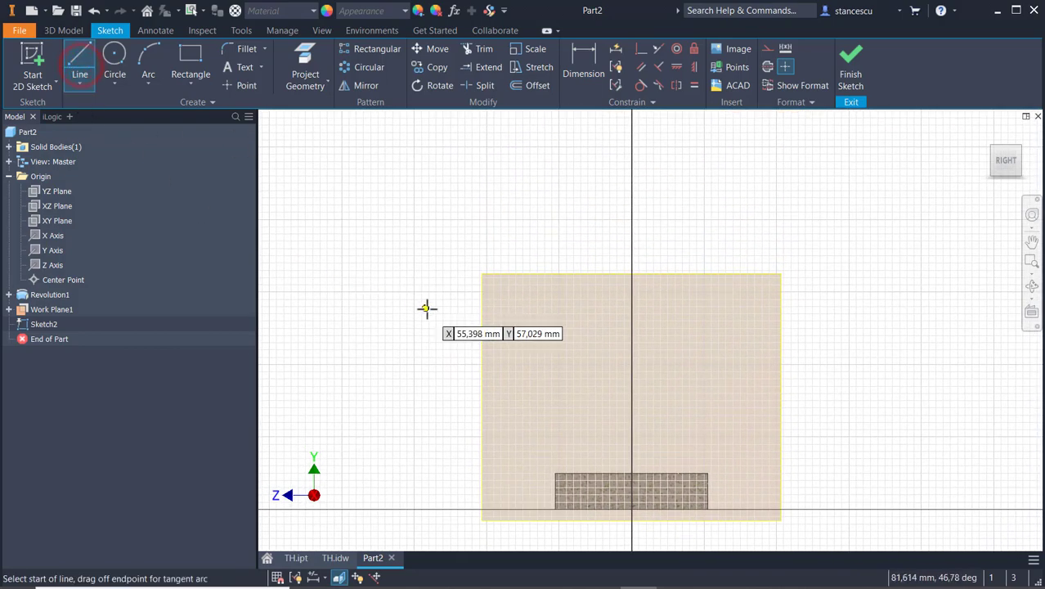
left_click(561, 335)
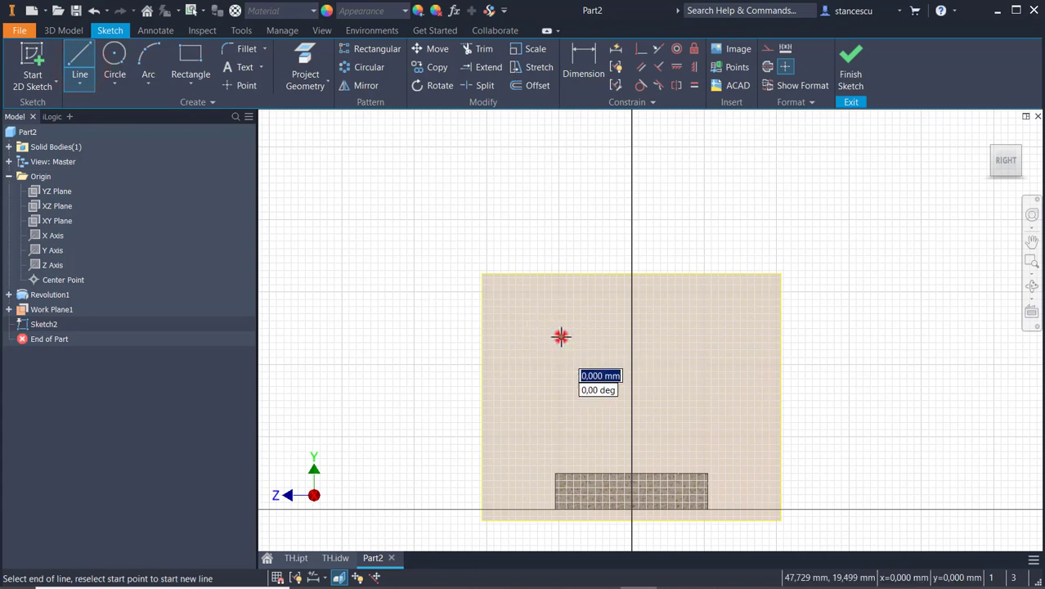
left_click(705, 335)
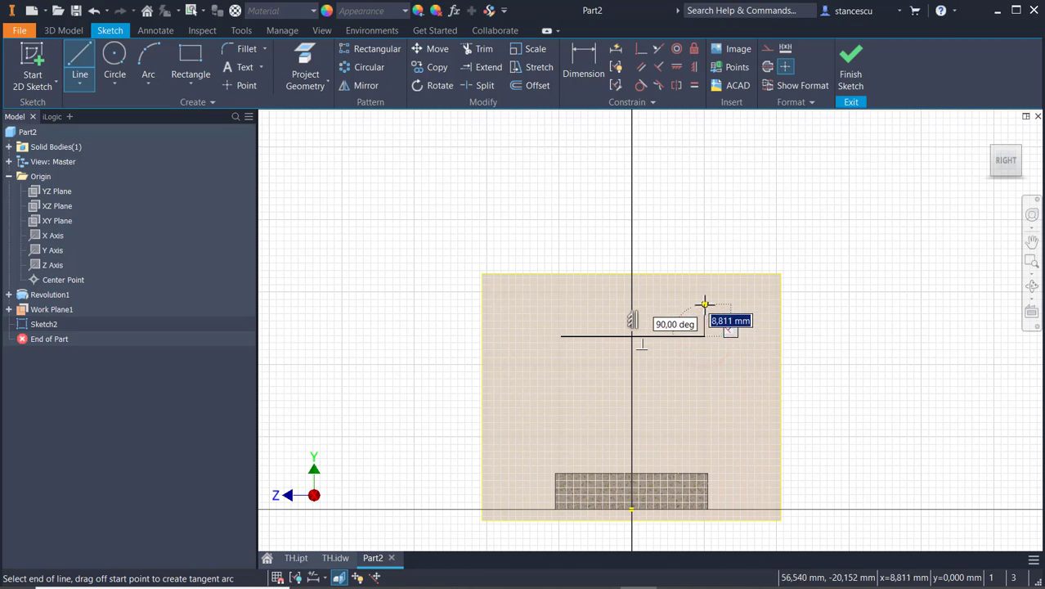
left_click(705, 305)
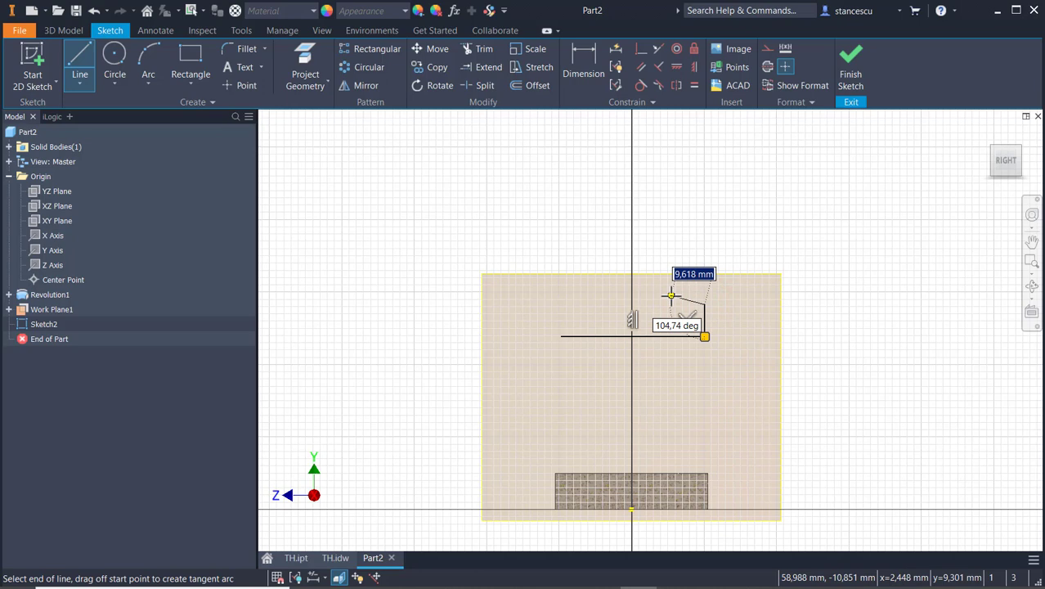
left_click(670, 295)
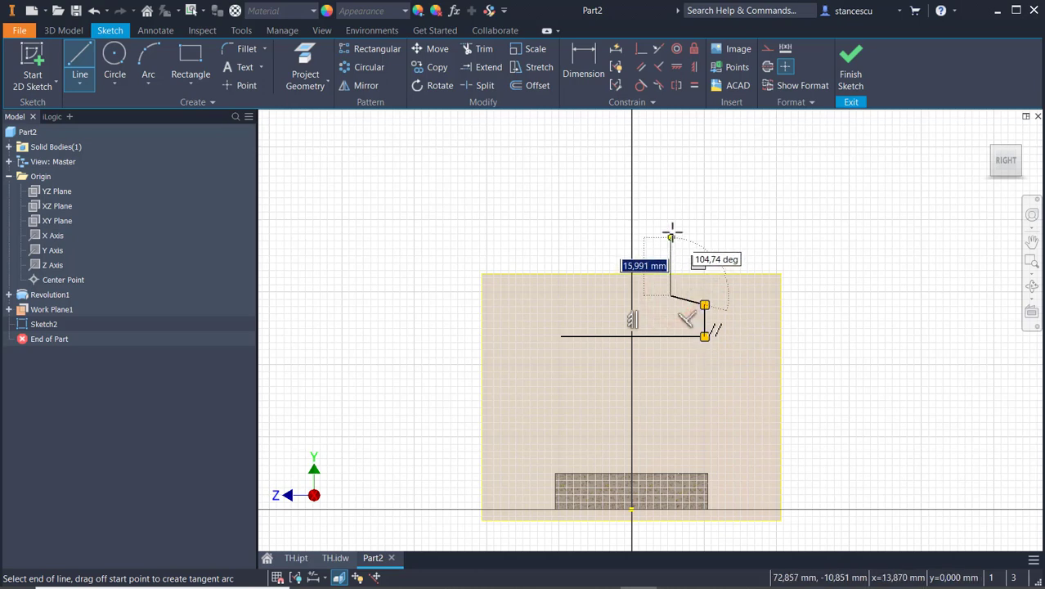
left_click(672, 211)
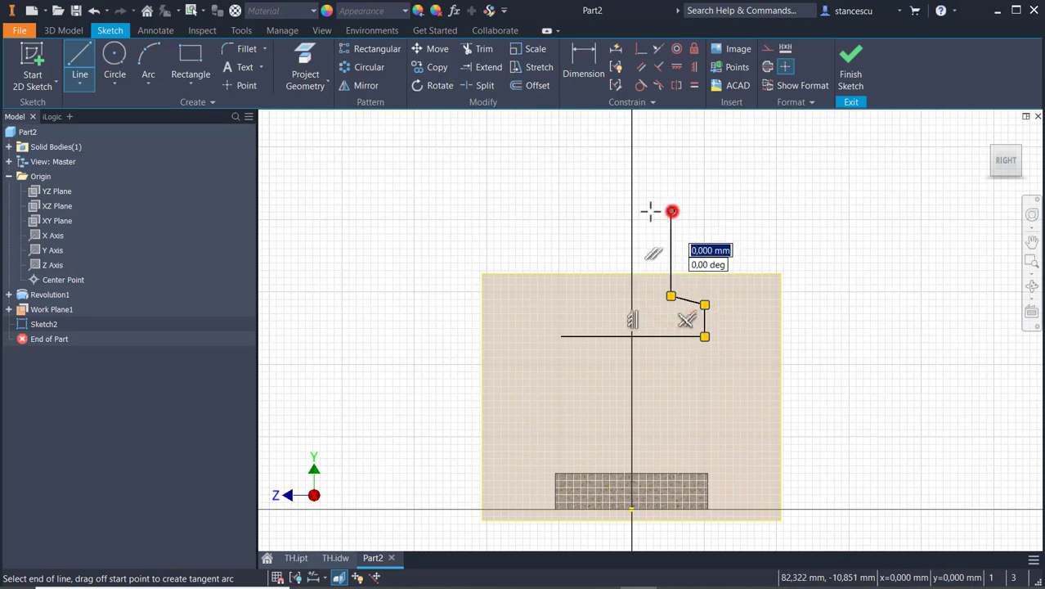
left_click(561, 211)
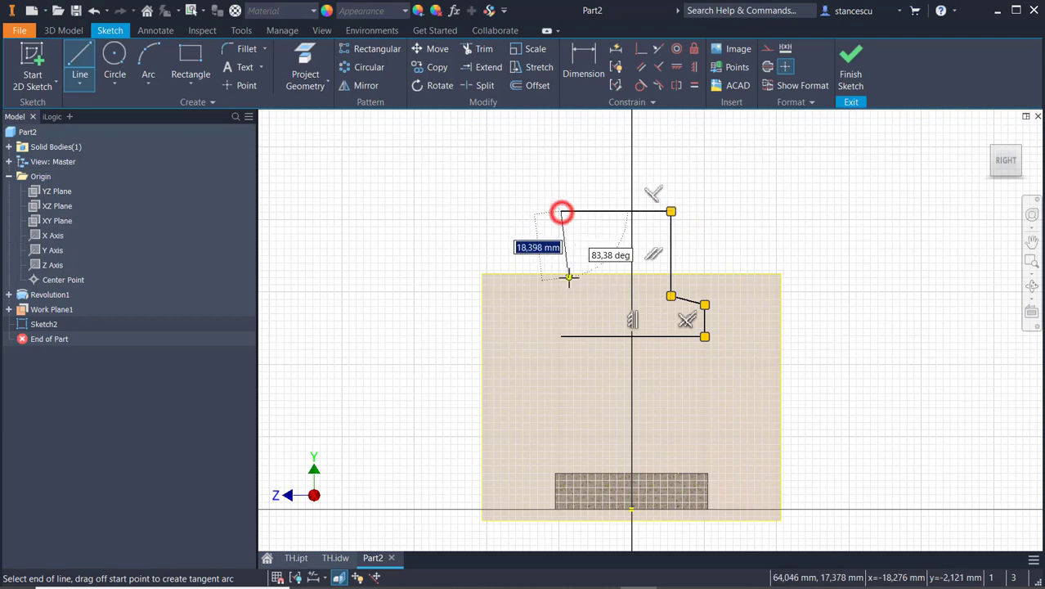
left_click(561, 336)
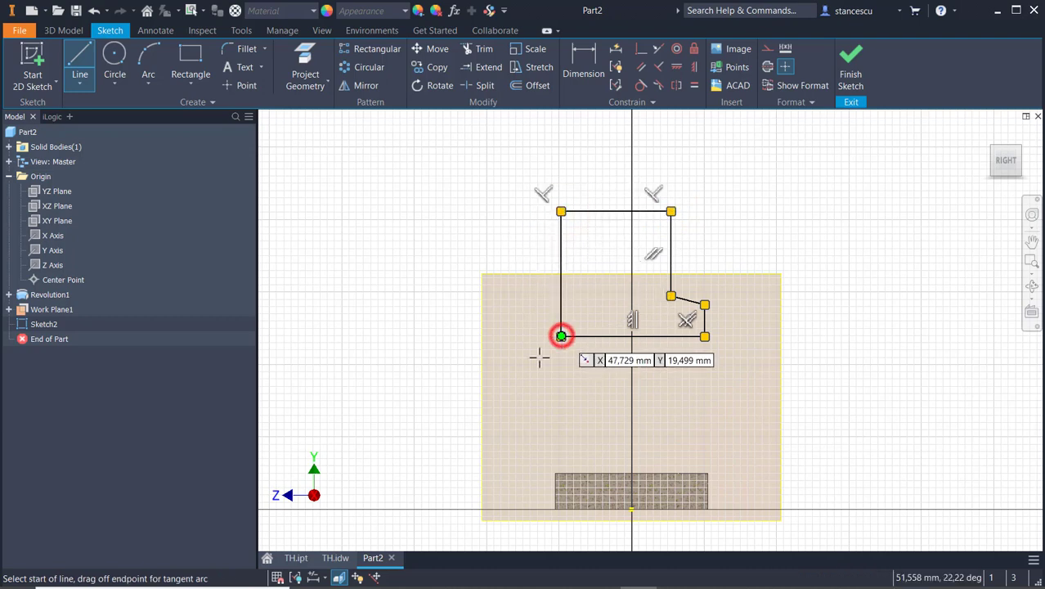
key("Escape")
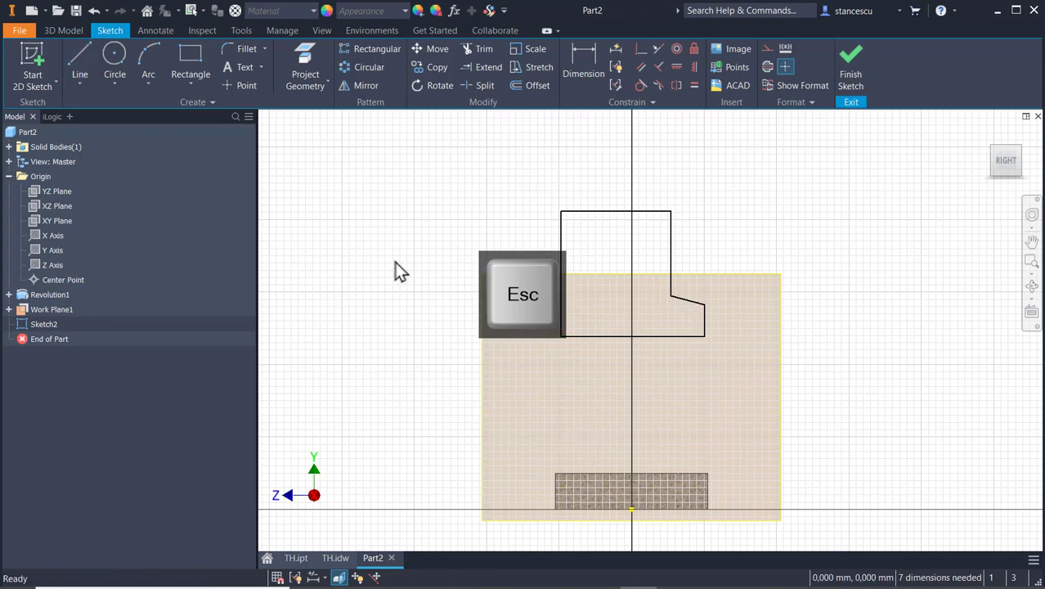
Dimension the horizontal distance between the profile's two long vertical sides as 34 mm
left_click(582, 56)
left_click(561, 252)
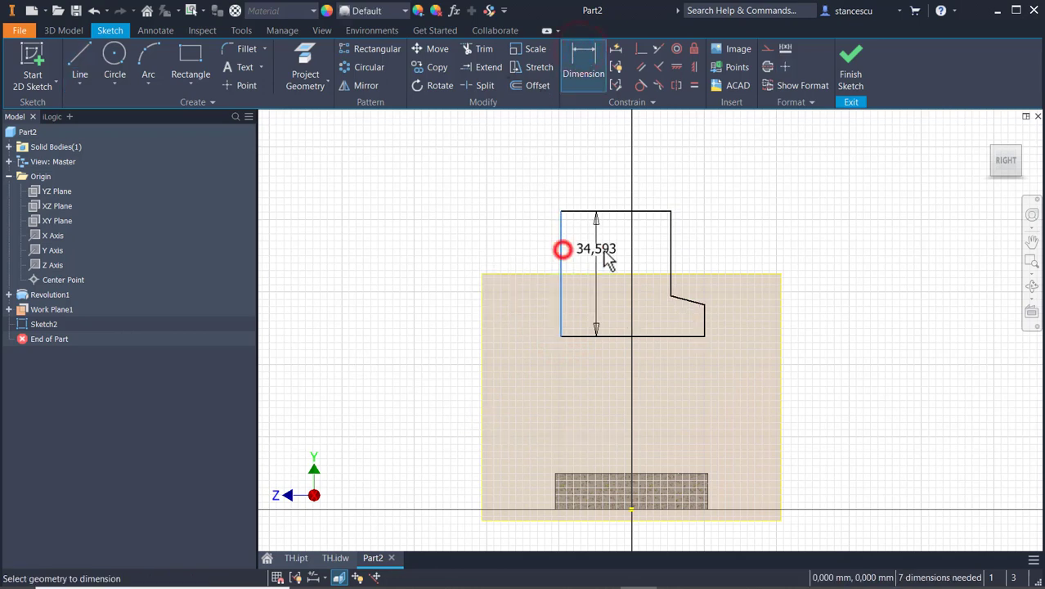
left_click(671, 251)
left_click(593, 181)
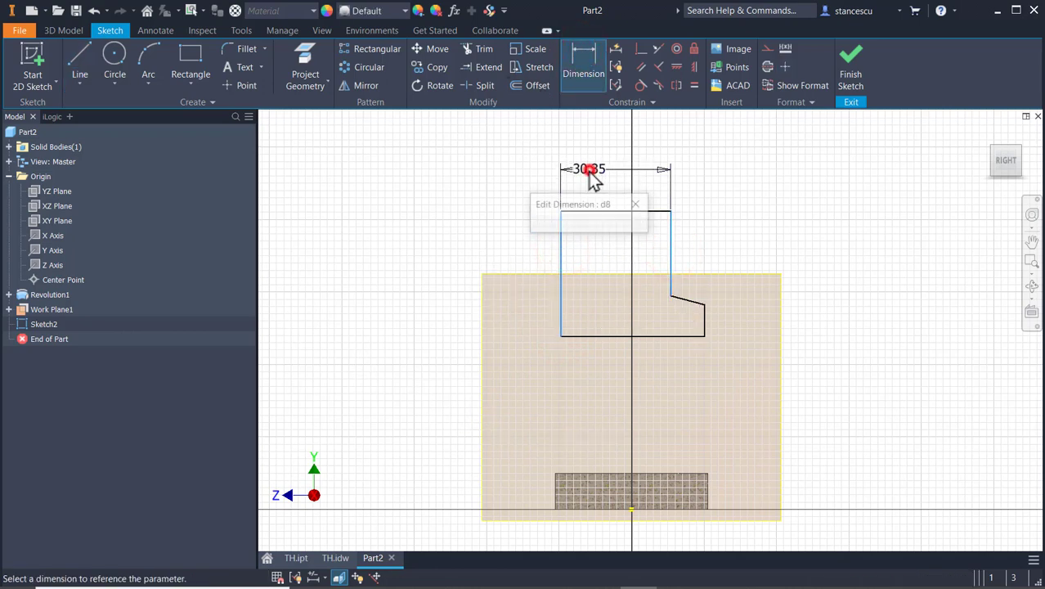
type("34")
key("Return")
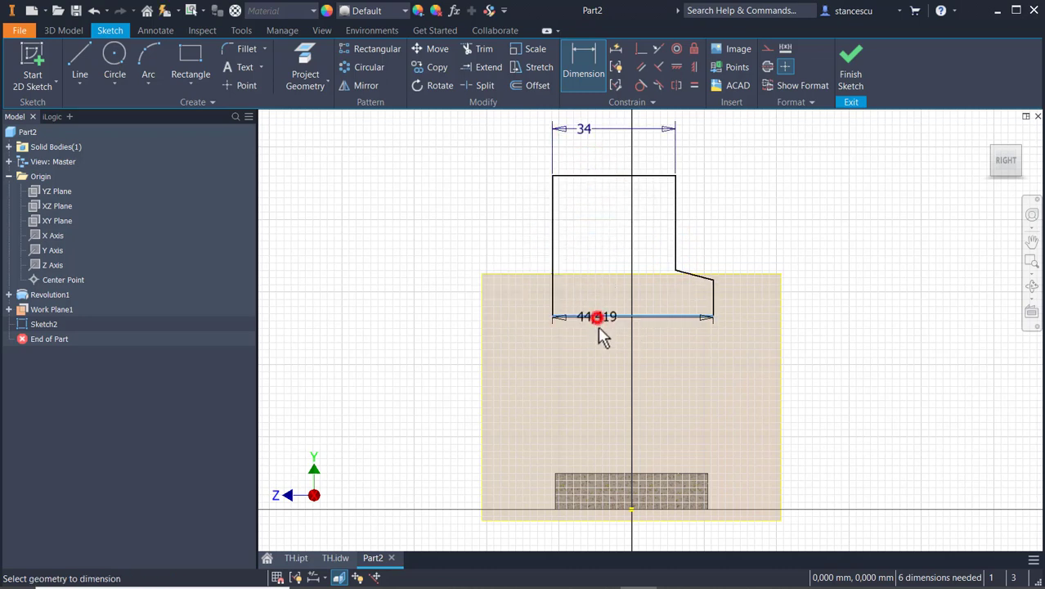
Dimension the vertical distance from the sketch origin to the profile's base line as 38 mm
left_click(632, 511)
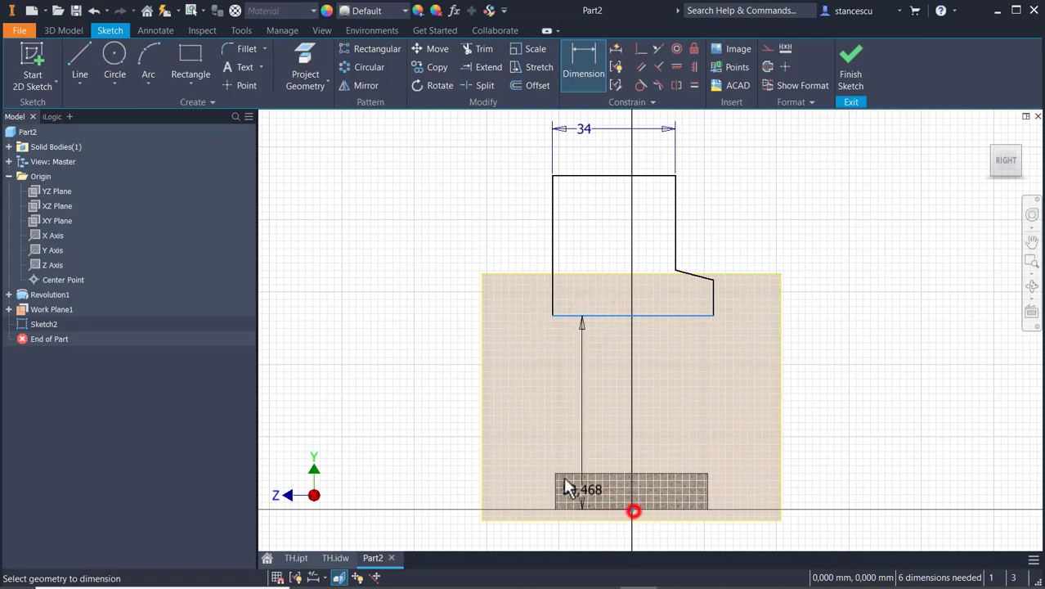
left_click(450, 413)
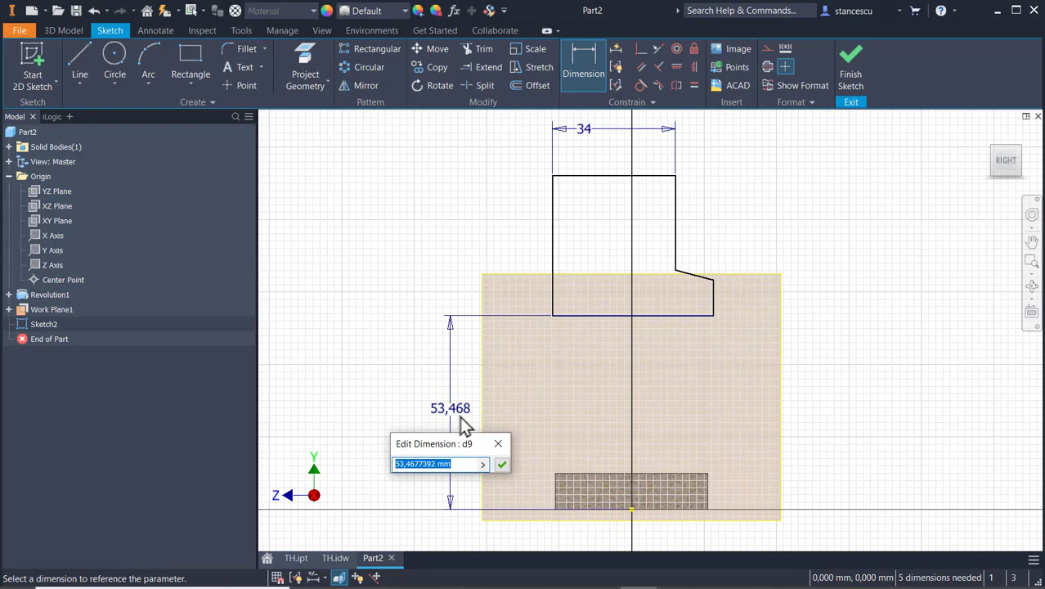
type("31")
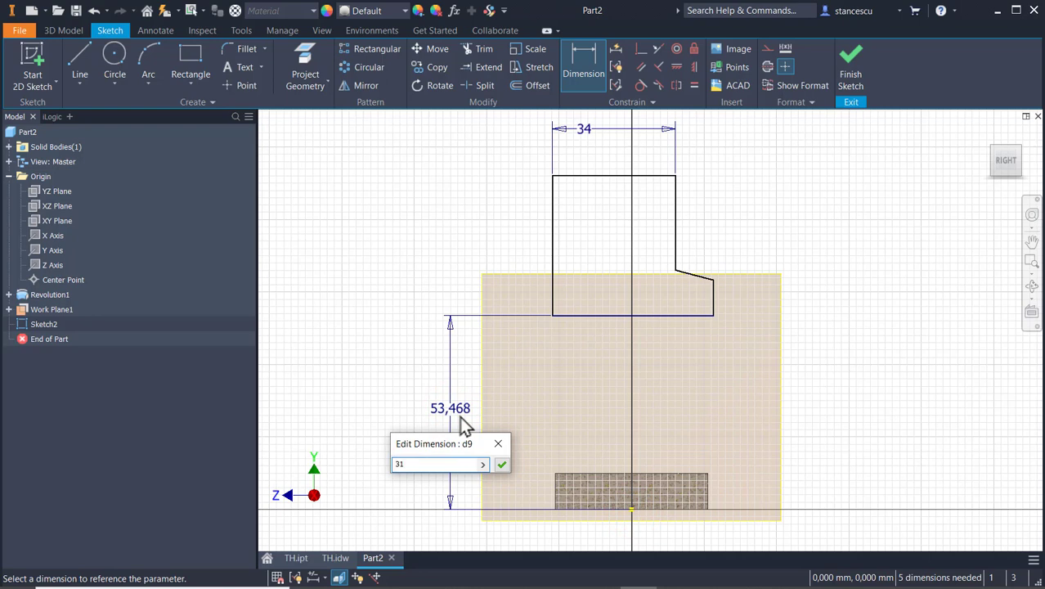
key("BackSpace")
key("Return")
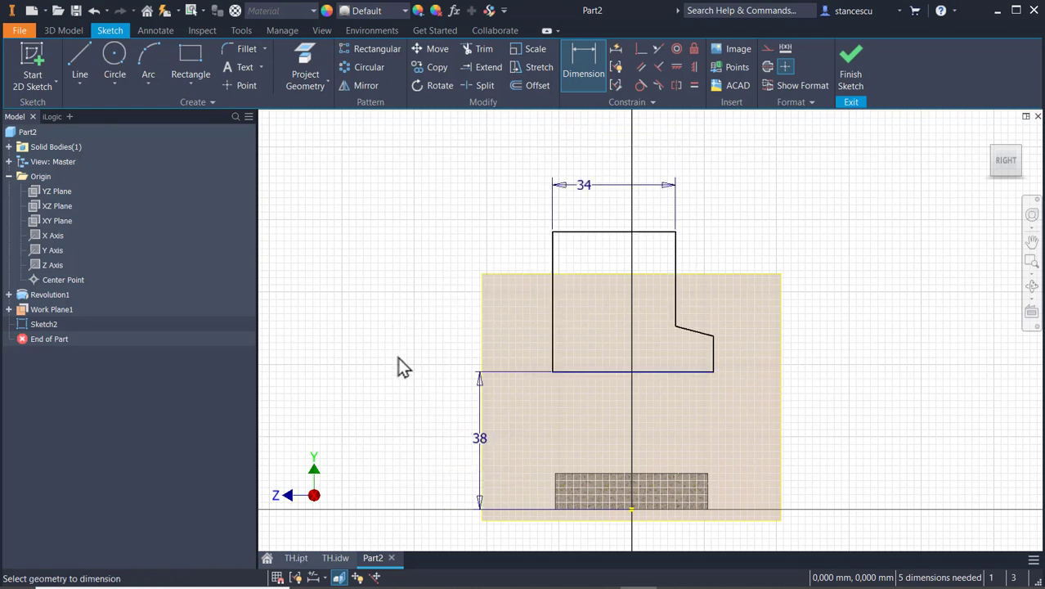
Set the distance from the profile's left side to the origin to half the 34 mm width, using the expression d8/2
left_click(553, 317)
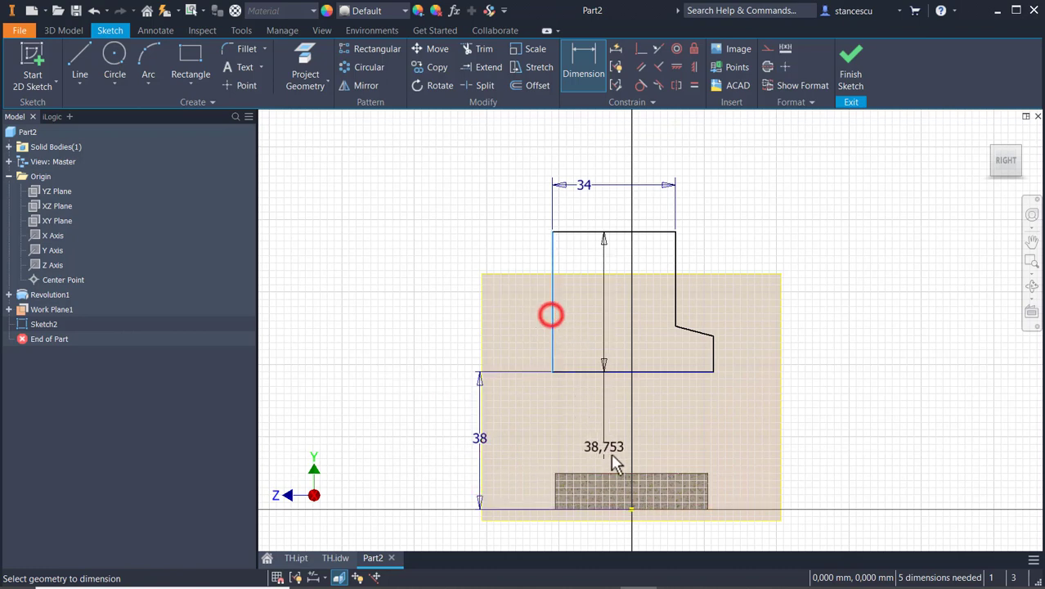
left_click(633, 508)
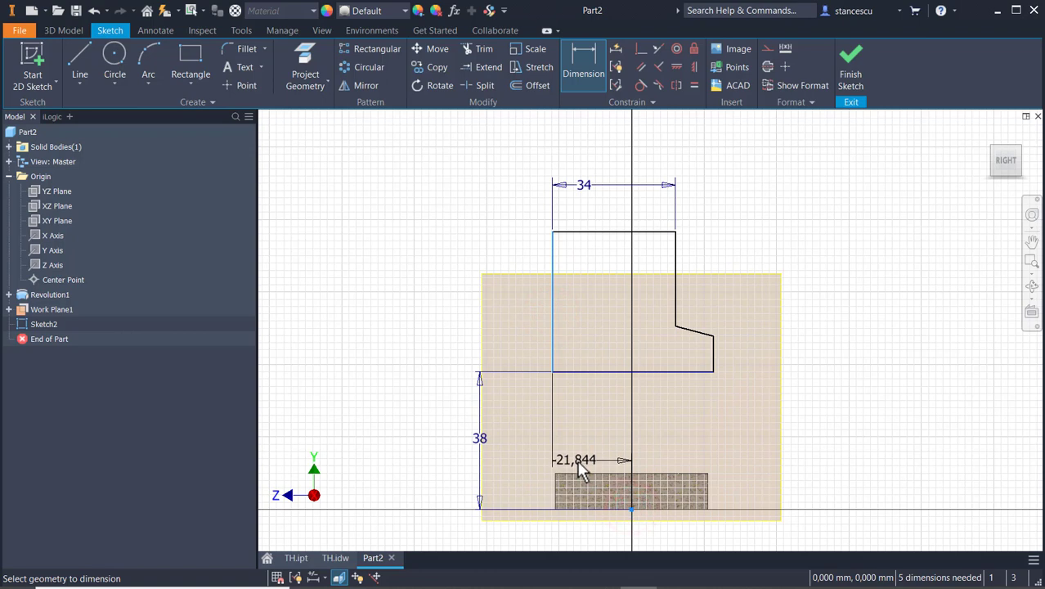
left_click(589, 417)
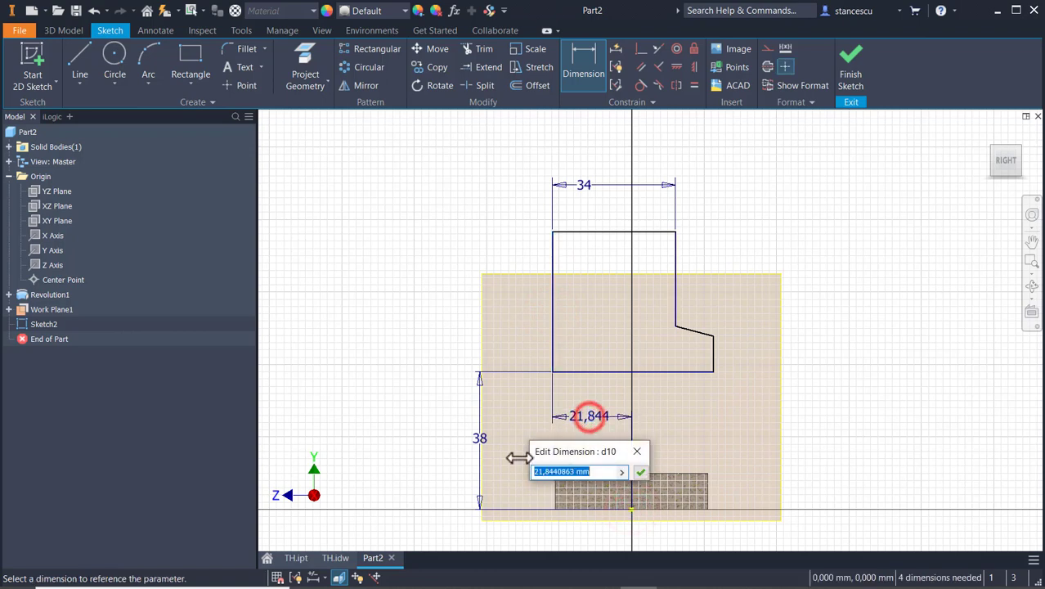
left_click(586, 190)
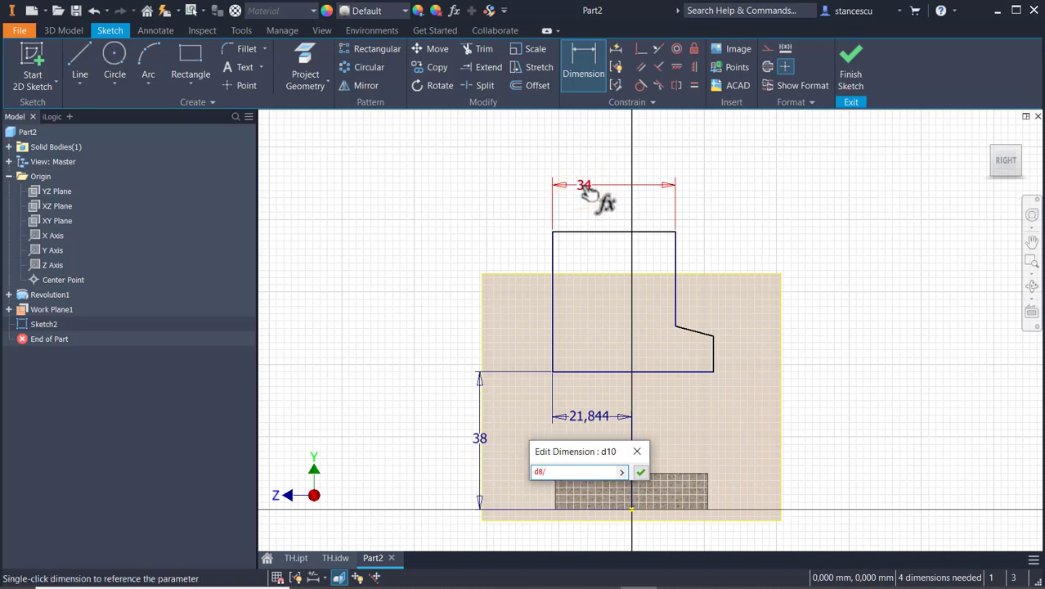
type("/2")
key("Return")
key("Escape")
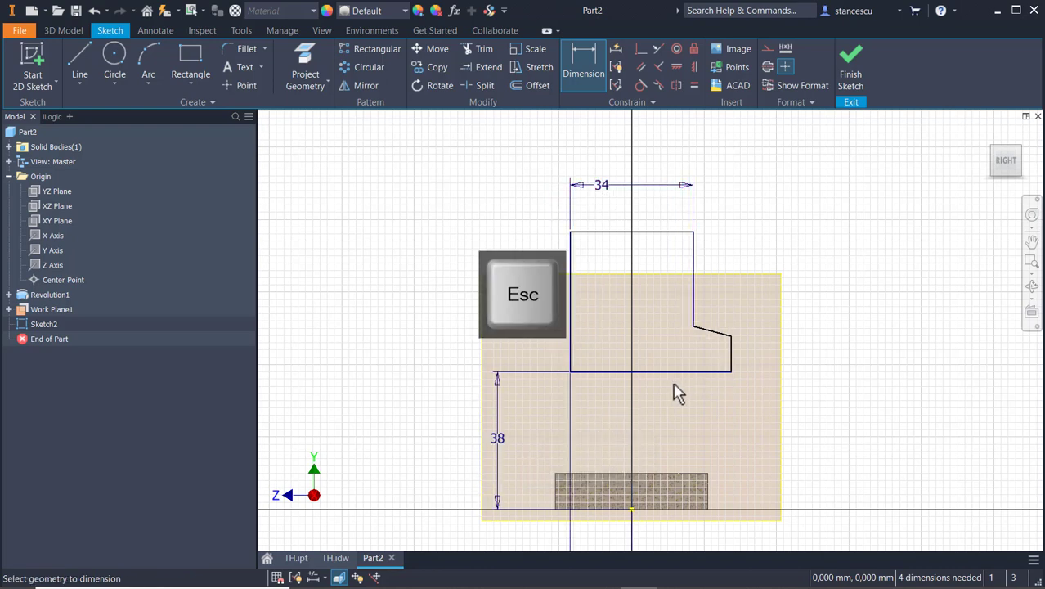
Convert the profile's base line to a centerline and dimension the profile's overall width as 44 mm
left_click(679, 368)
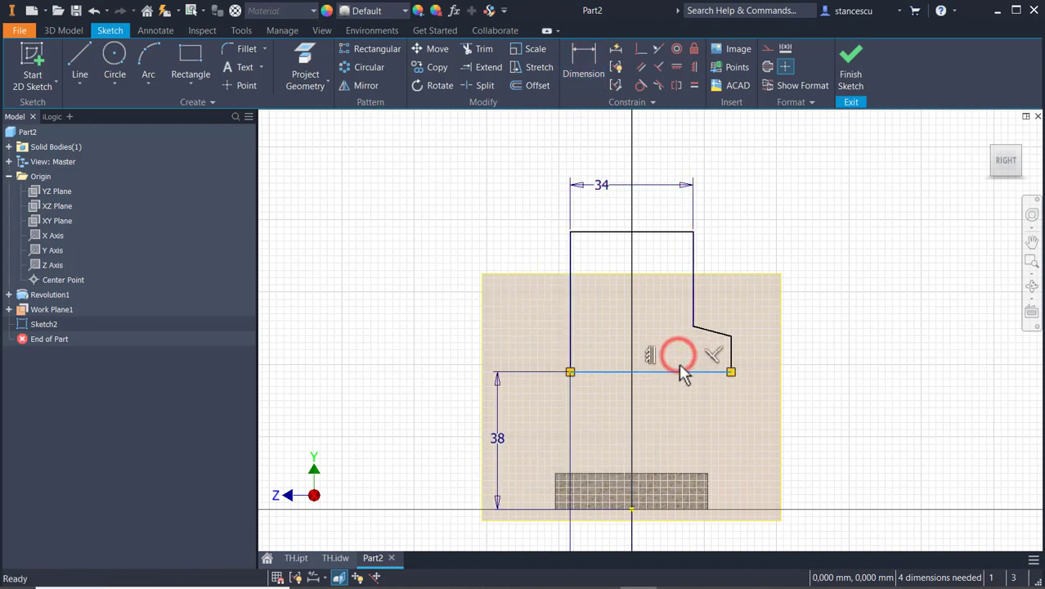
left_click(767, 68)
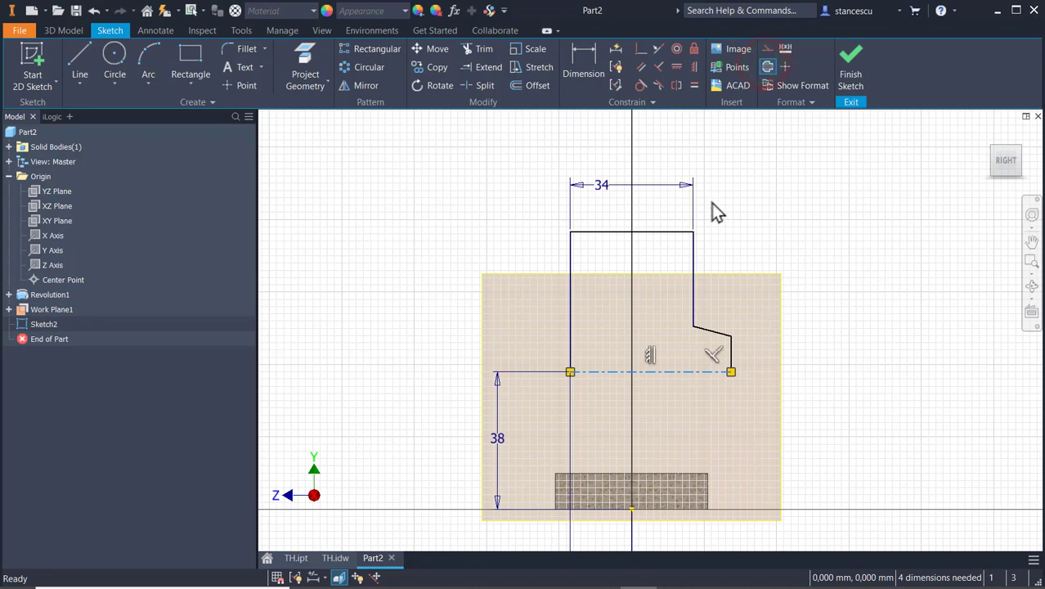
left_click(576, 71)
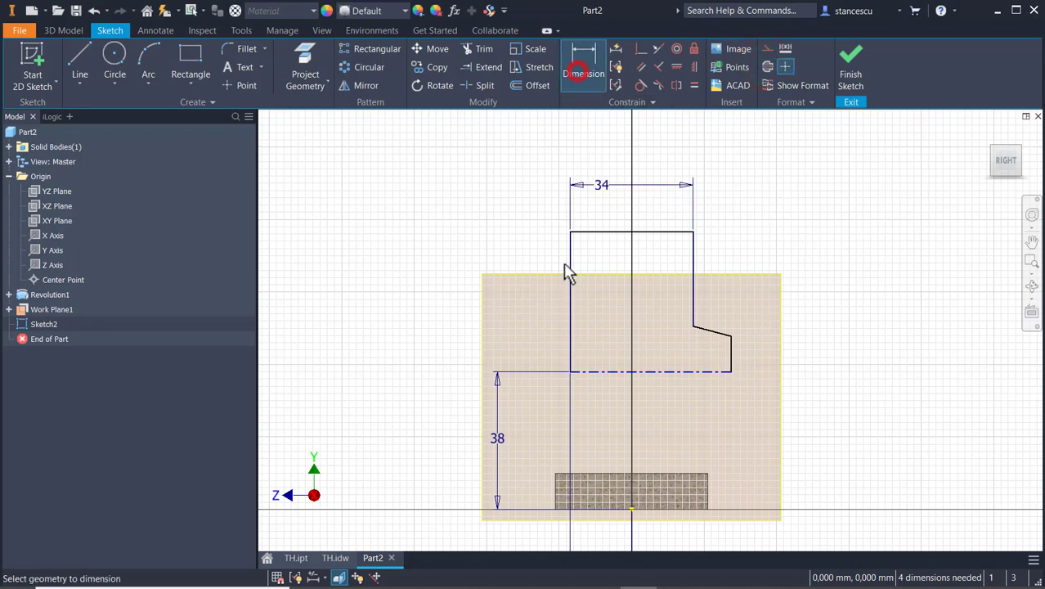
left_click(572, 280)
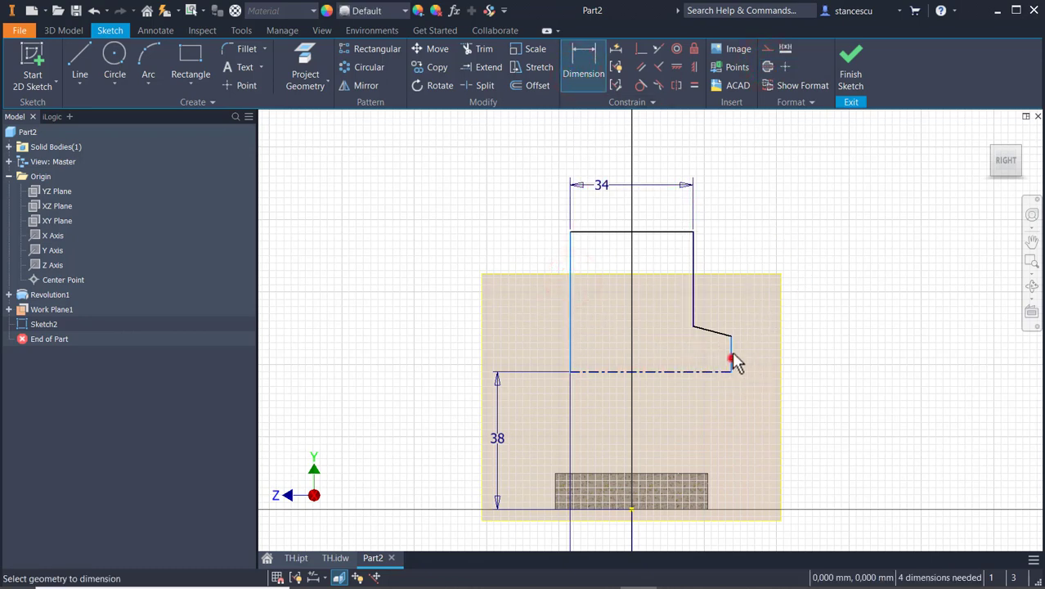
left_click(730, 355)
left_click(669, 140)
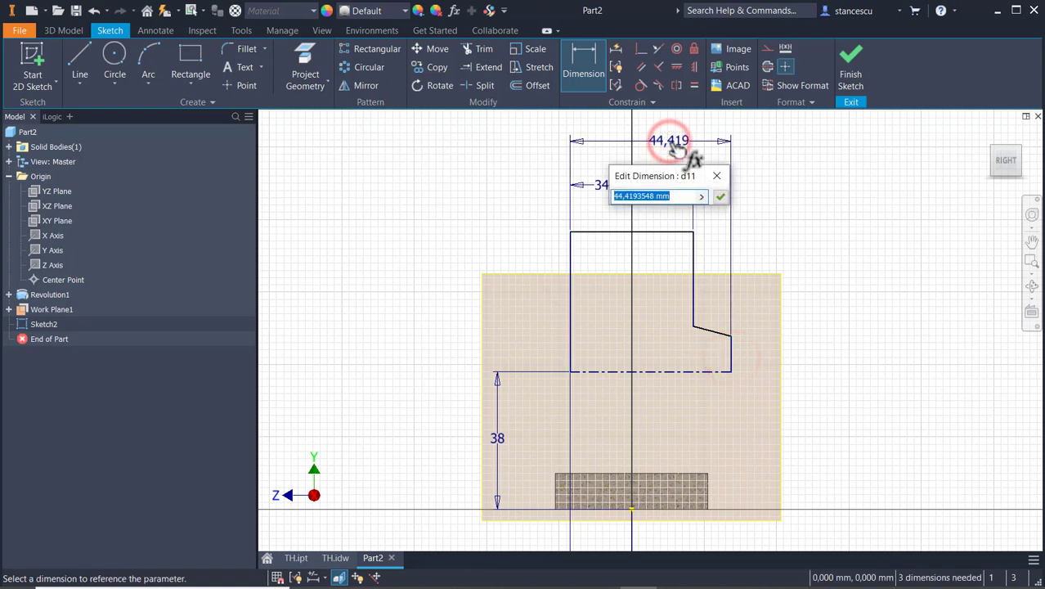
type("44")
key("Return")
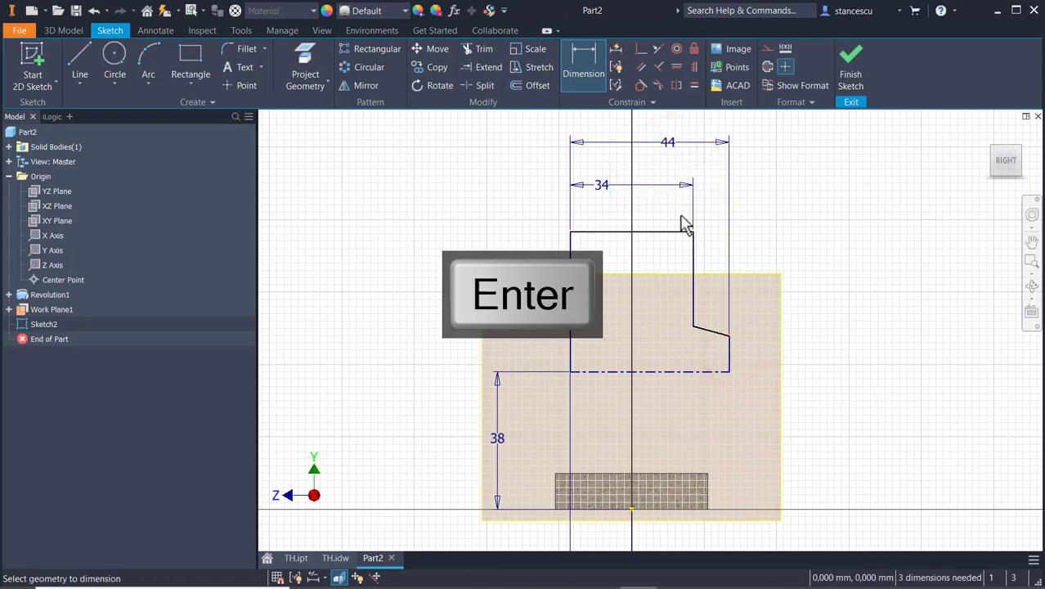
Add a 26 mm diameter dimension from the sloped edge's inner corner to the centerline
left_click(692, 326)
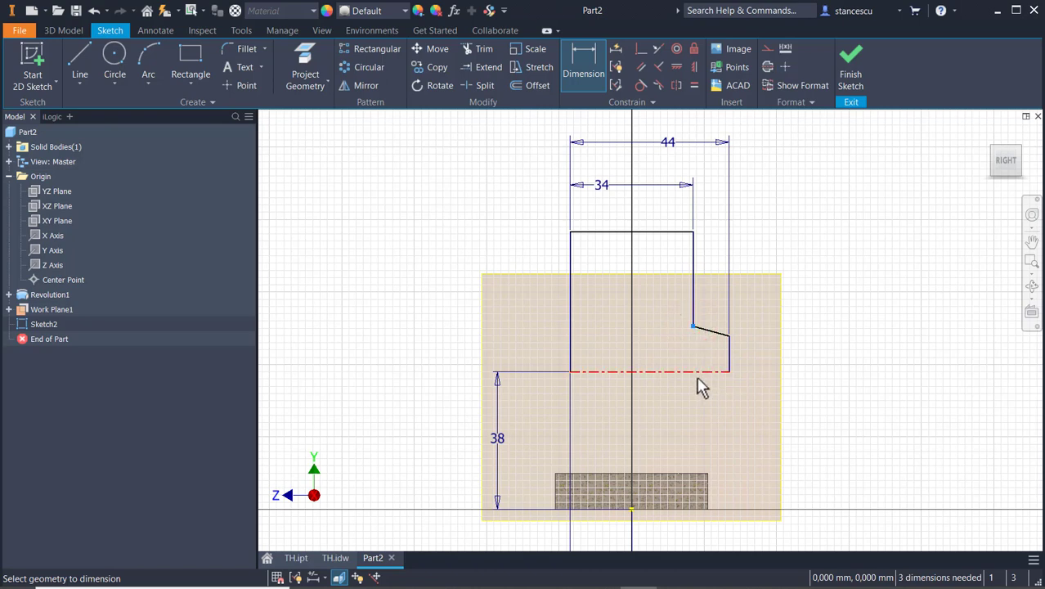
left_click(695, 374)
left_click(828, 361)
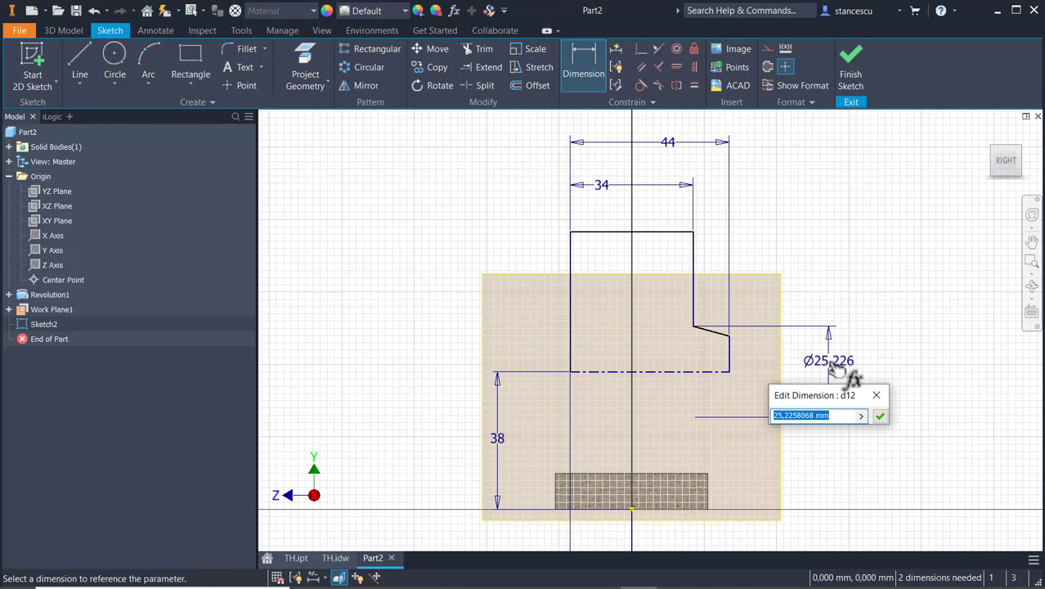
type("26")
key("Return")
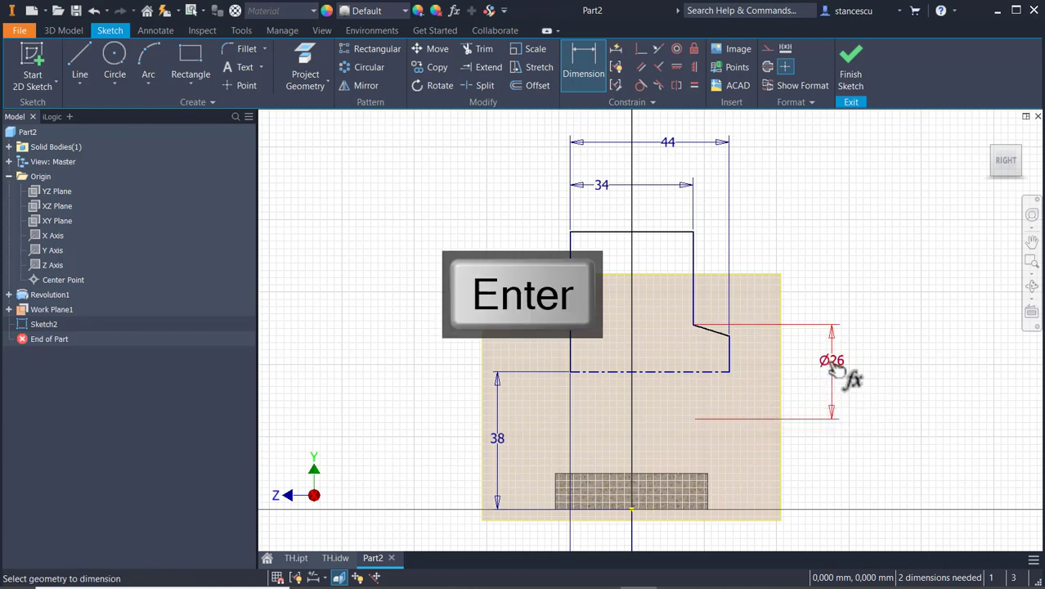
Add a 23 mm diameter dimension from the sloped edge's outer corner to the centerline
left_click(730, 338)
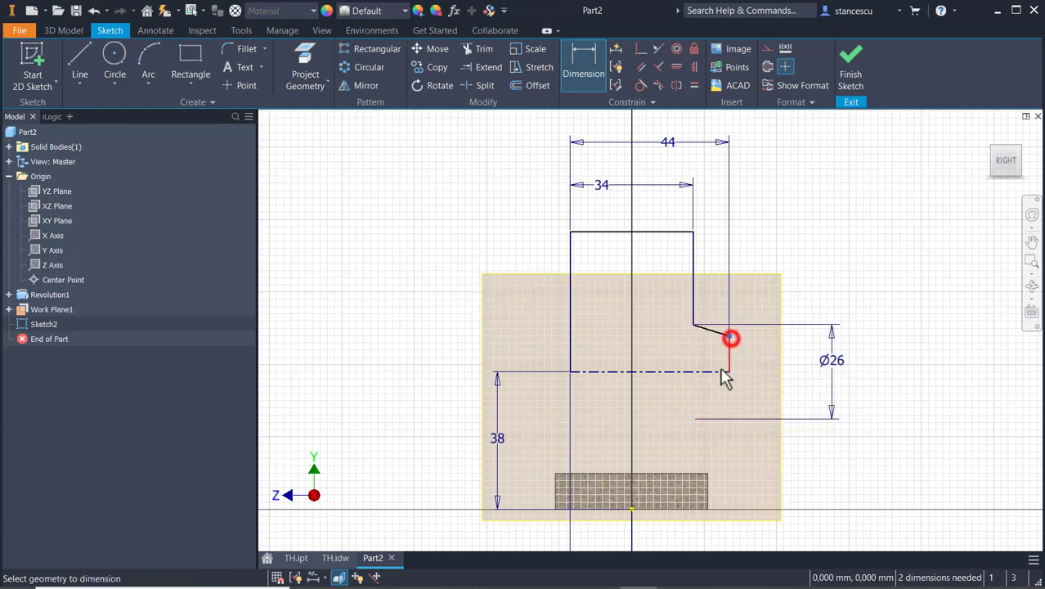
left_click(719, 370)
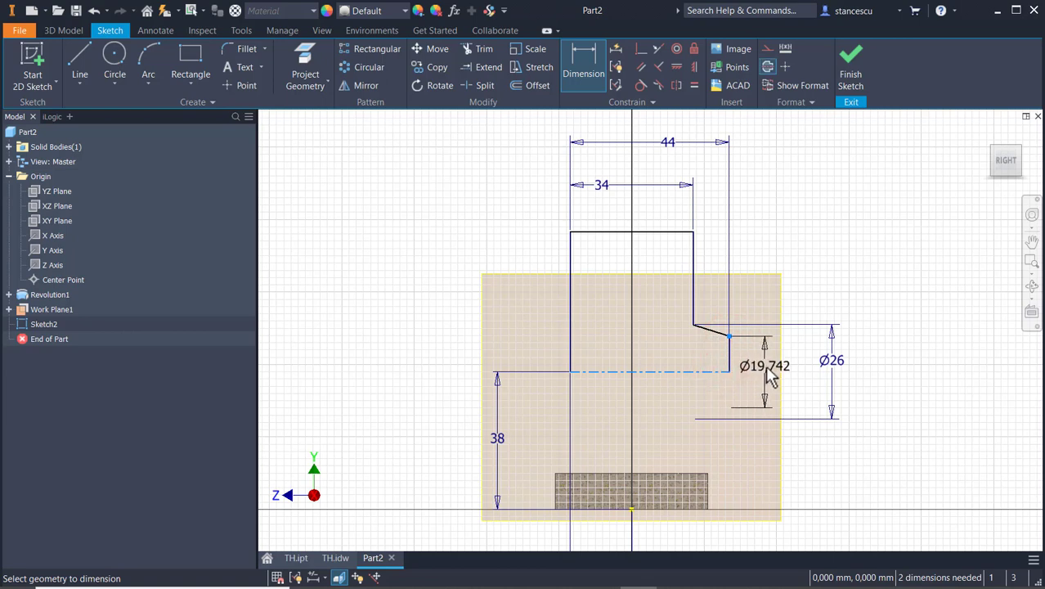
left_click(766, 367)
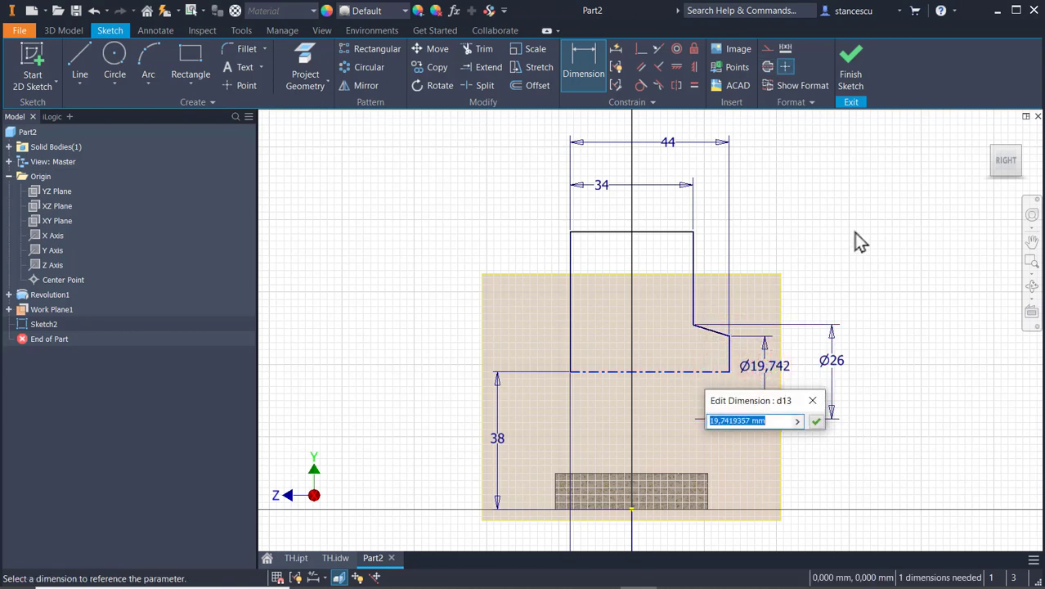
type("23")
key("Return")
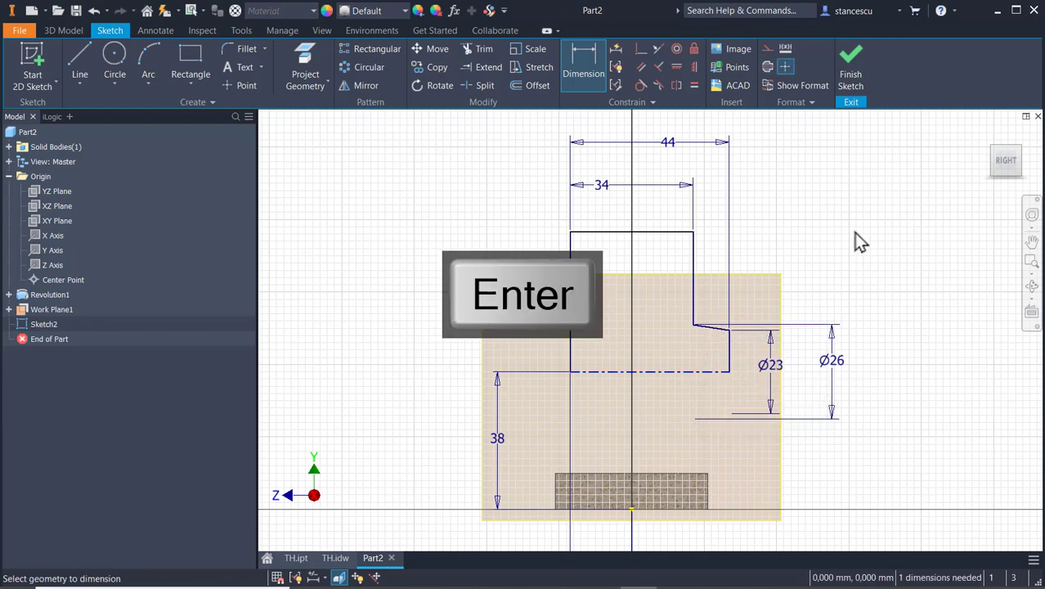
Add a 72 mm diameter dimension from the profile's top edge to the centerline and finish the sketch
left_click(587, 234)
left_click(586, 372)
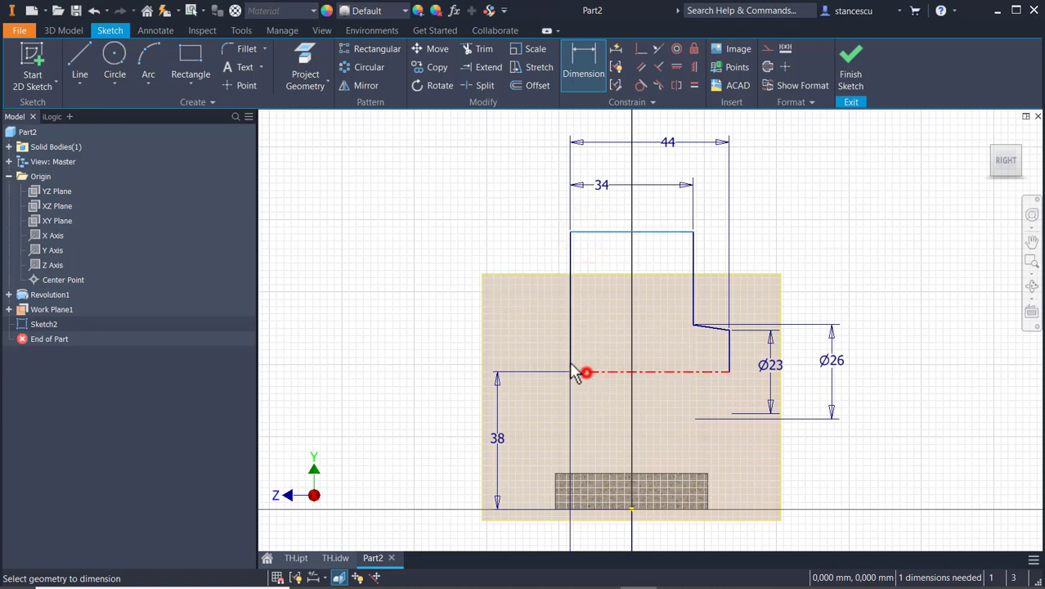
left_click(438, 330)
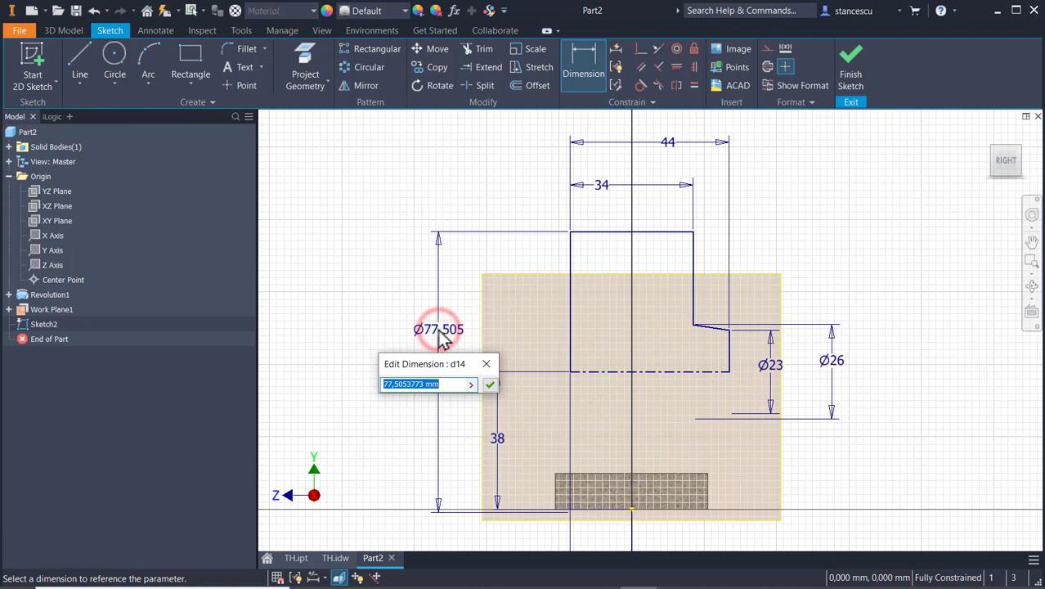
type("72")
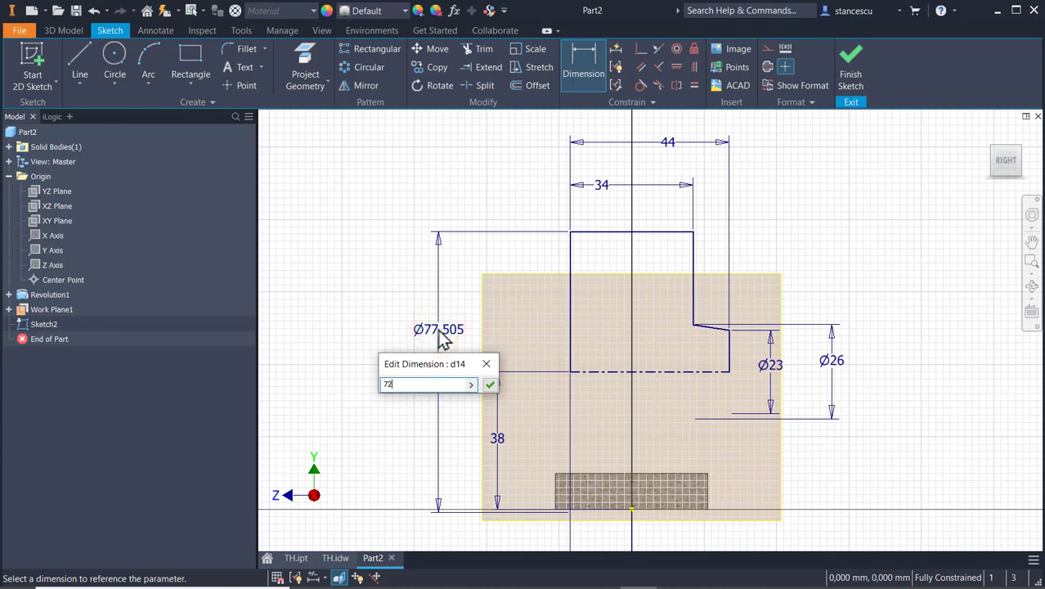
key("Return")
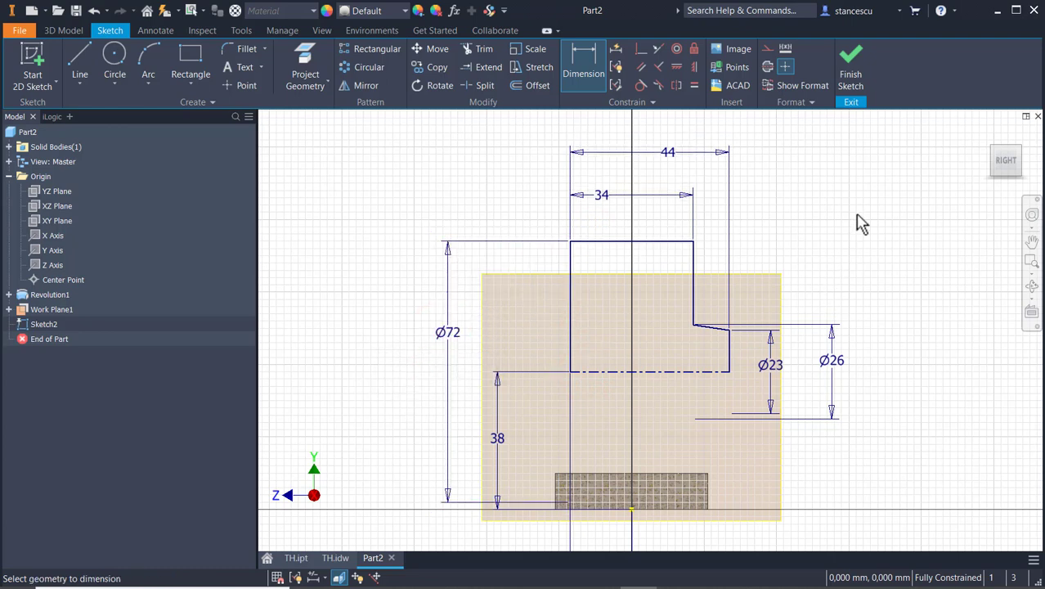
left_click(853, 71)
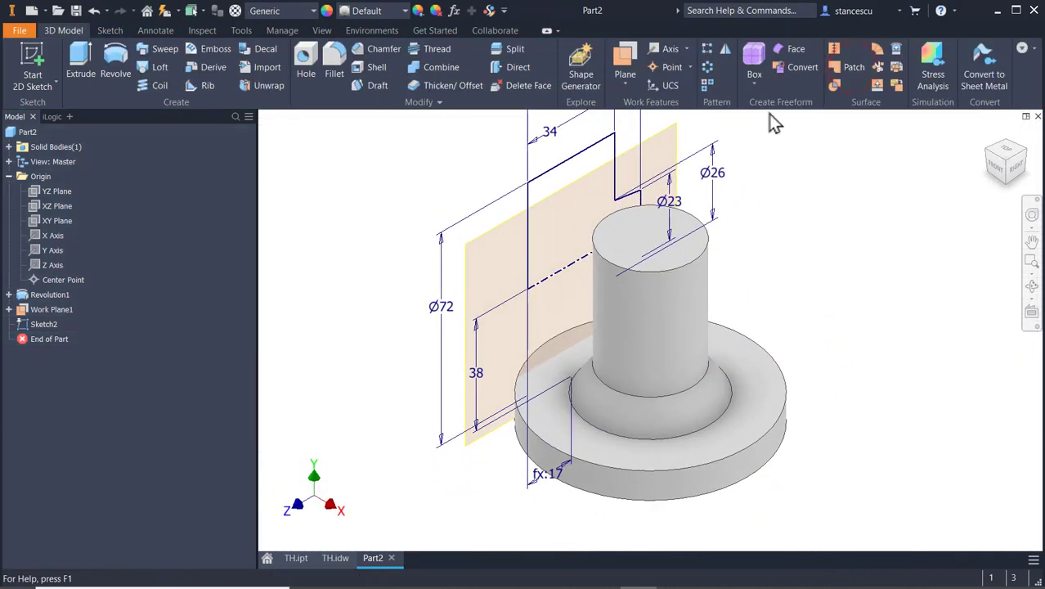
Revolve the profile around its centerline to form the round housing body, and hide the offset work plane
left_click(115, 55)
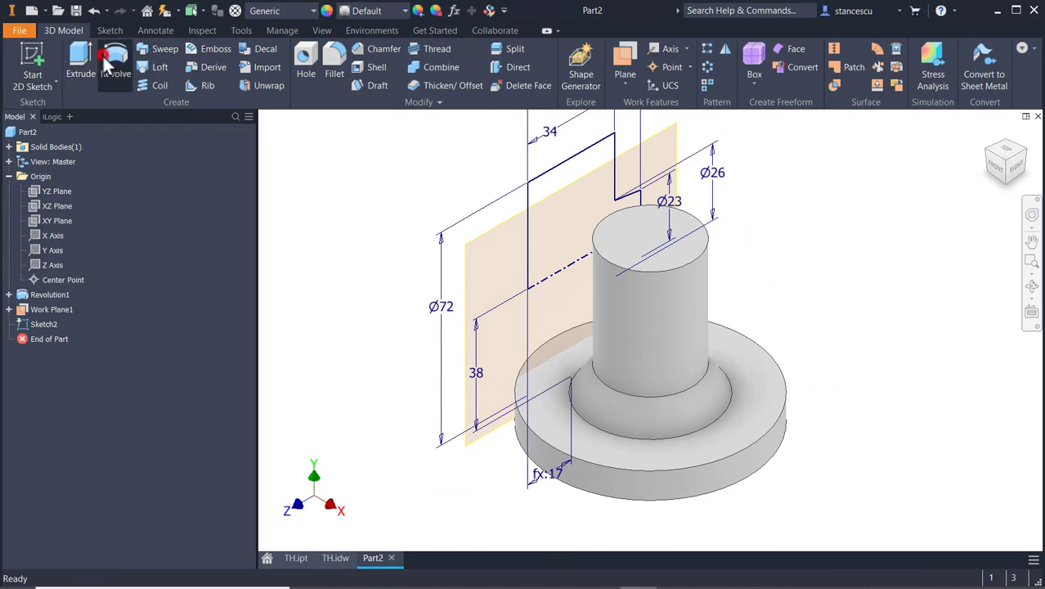
left_click(300, 249)
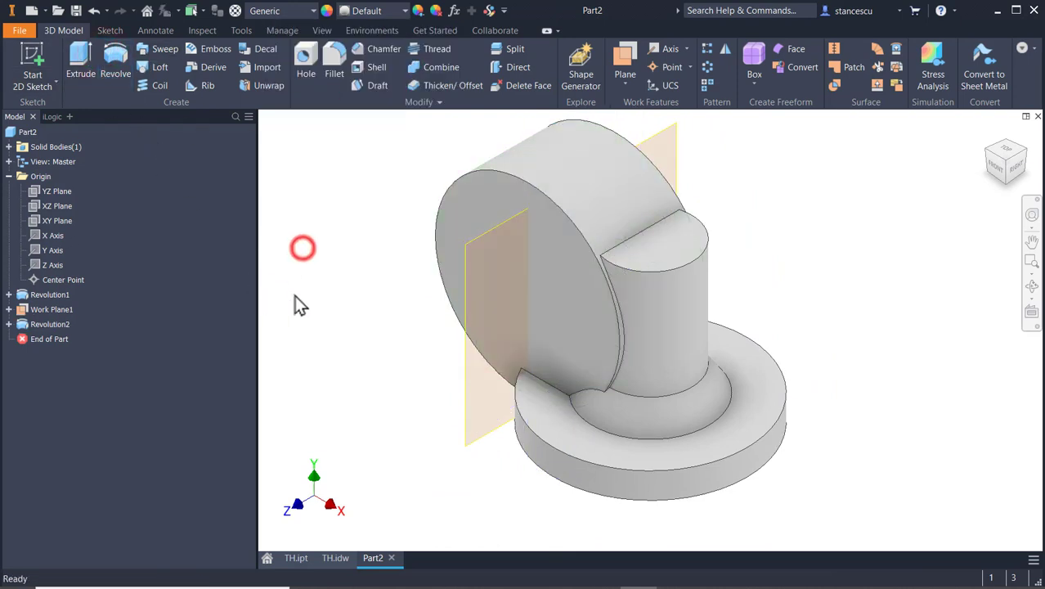
right_click(678, 139)
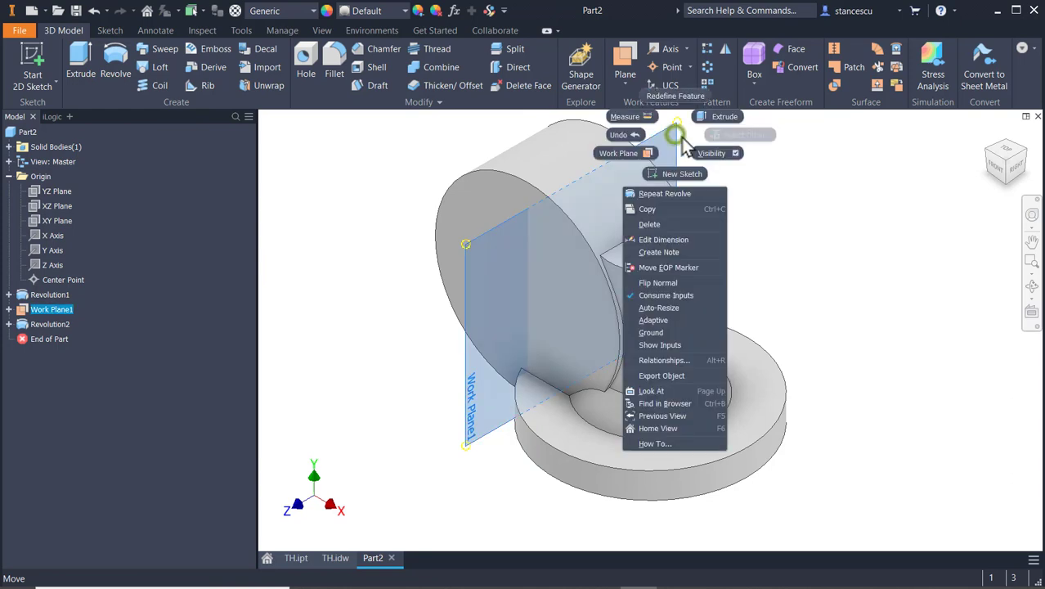
left_click(712, 153)
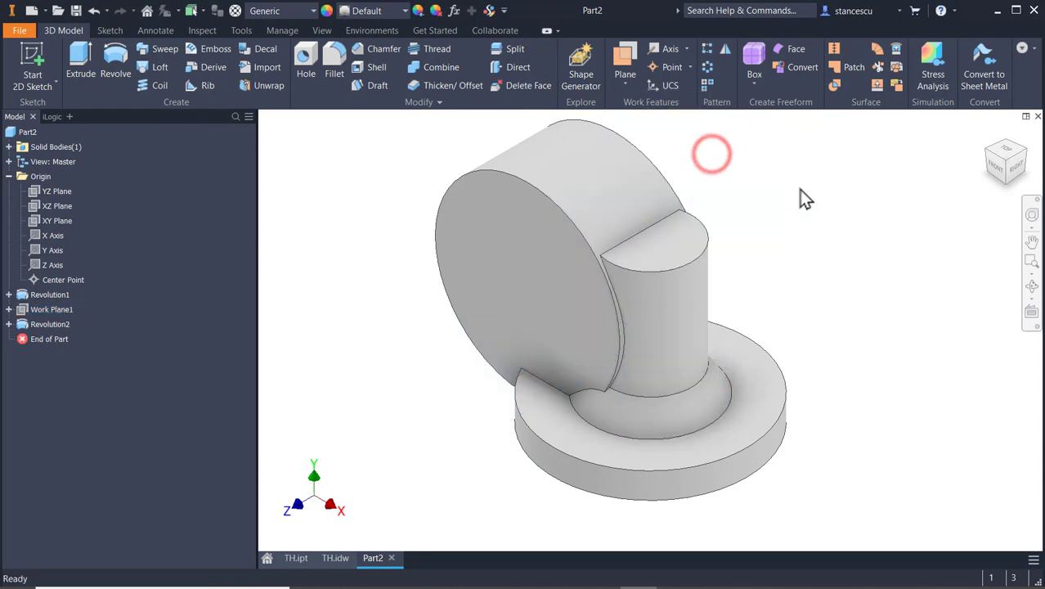
Sketch a circle on the round body's flat front face, centred on the face and matching its outer edge
left_click(546, 287)
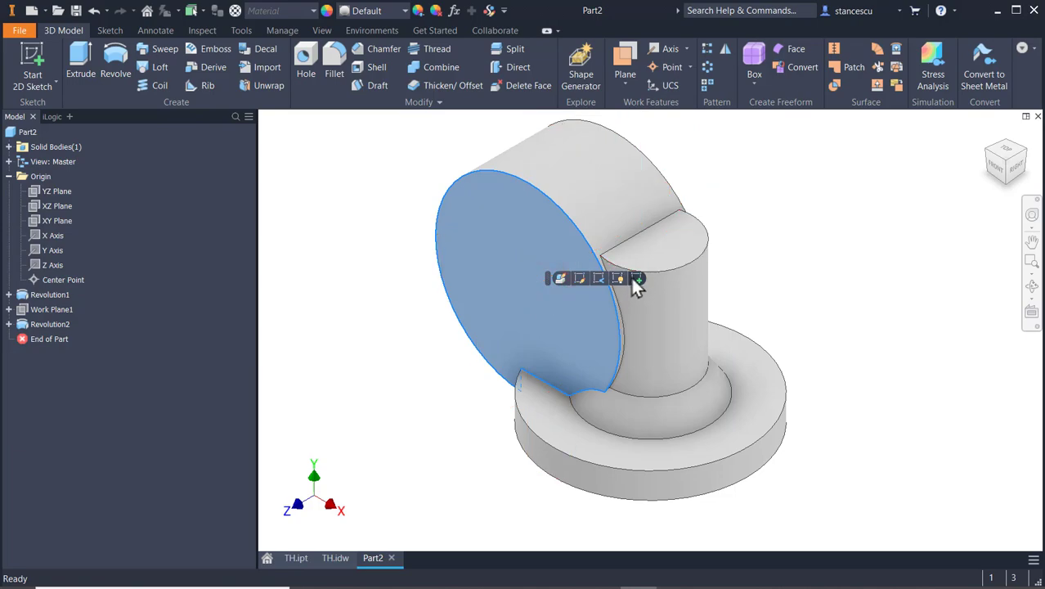
left_click(637, 278)
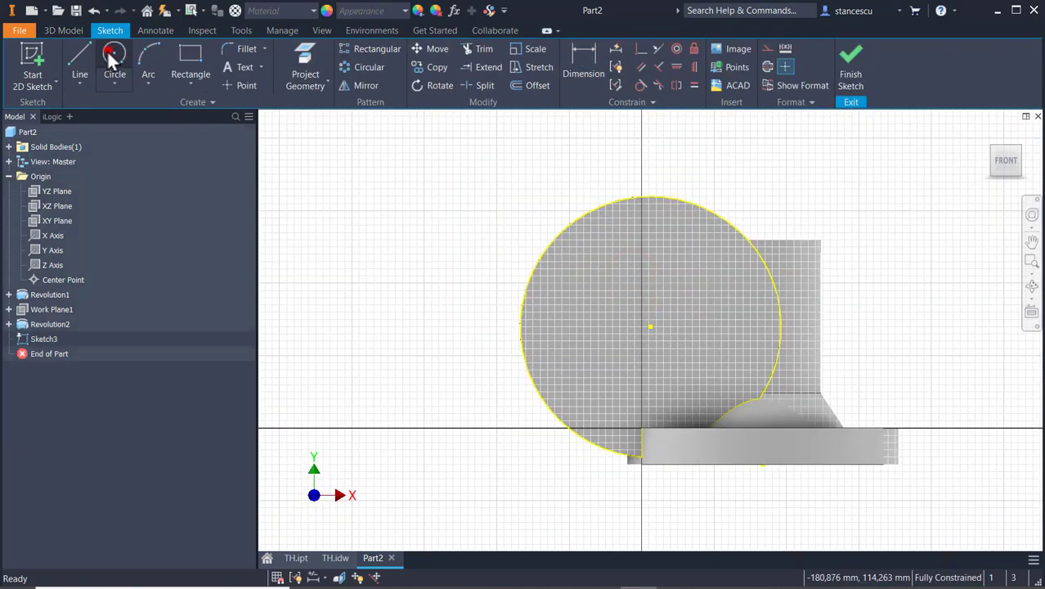
left_click(115, 59)
left_click(651, 327)
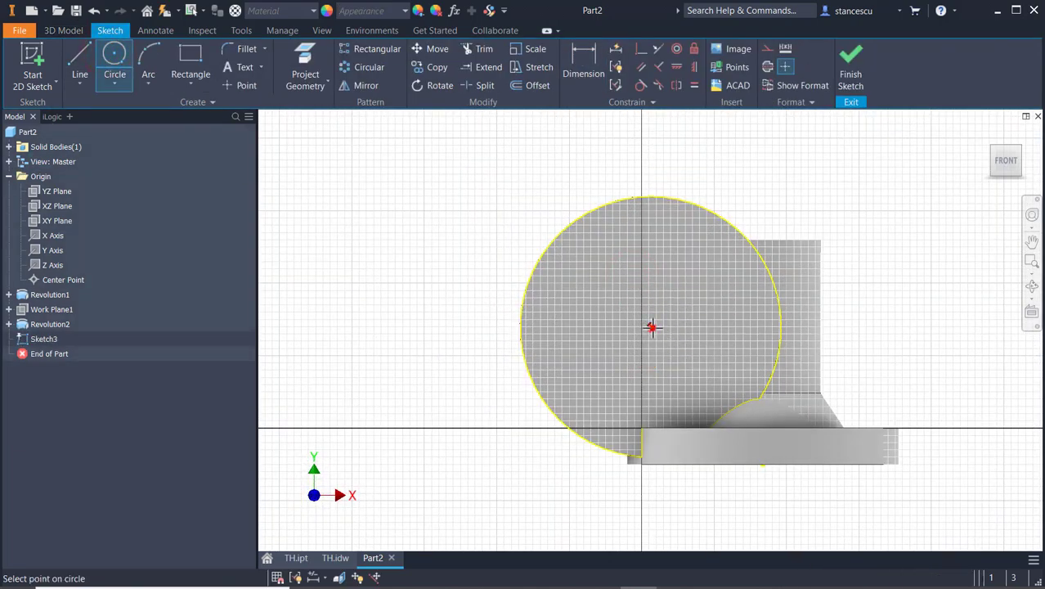
left_click(728, 223)
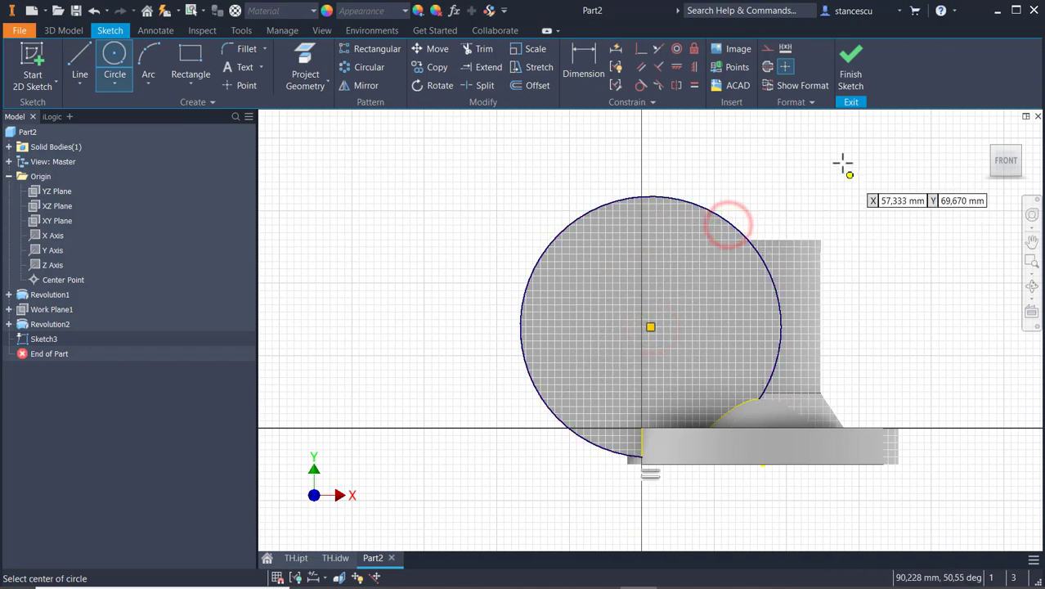
left_click(850, 61)
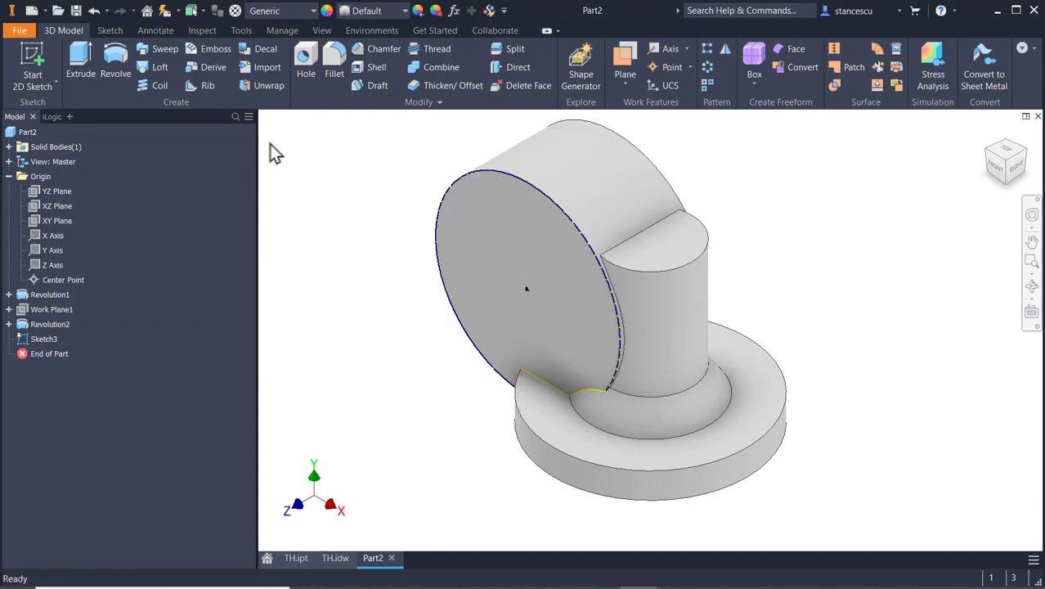
Extrude-cut both regions of the circle outward from the front face through all, clearing the base material in front of it
left_click(80, 64)
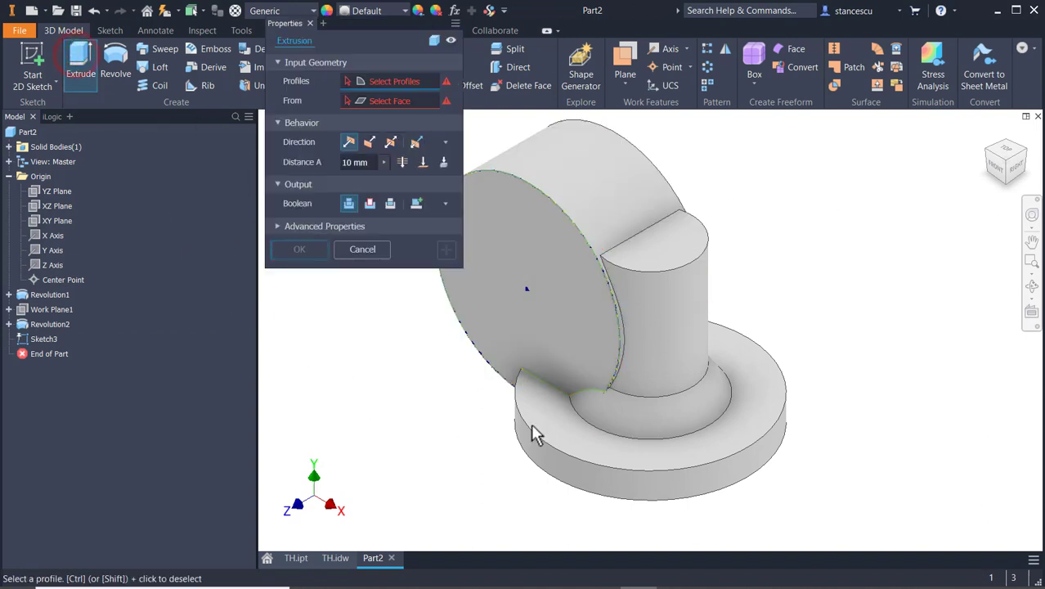
left_click(577, 422)
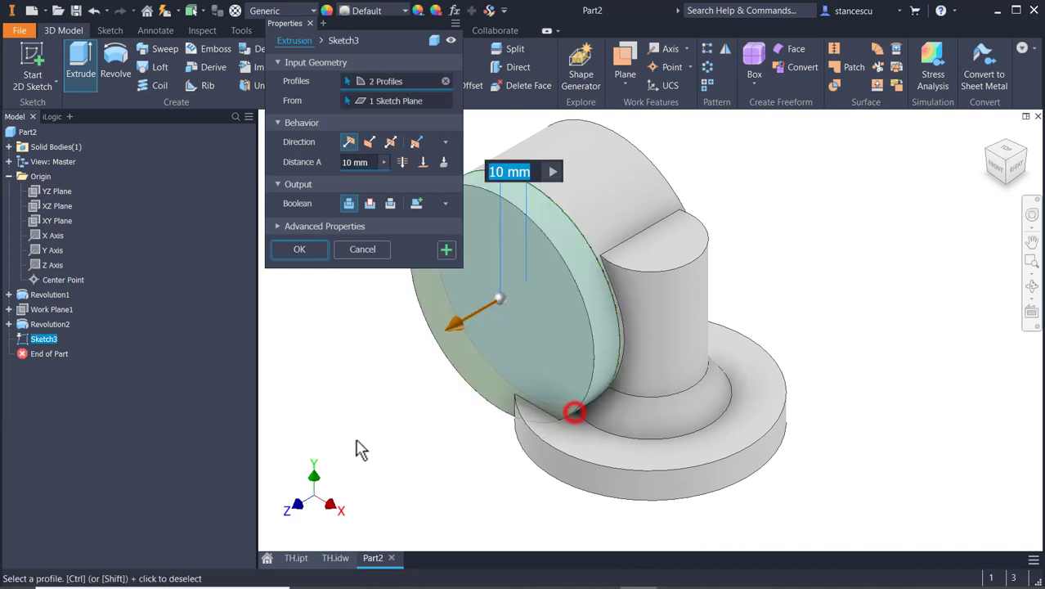
left_click(368, 202)
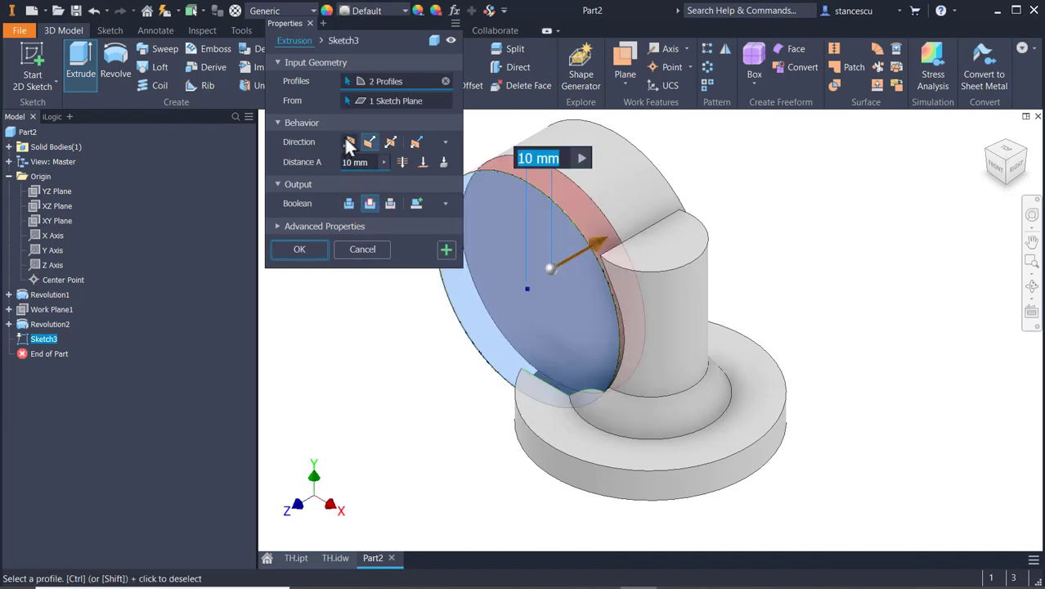
left_click(348, 142)
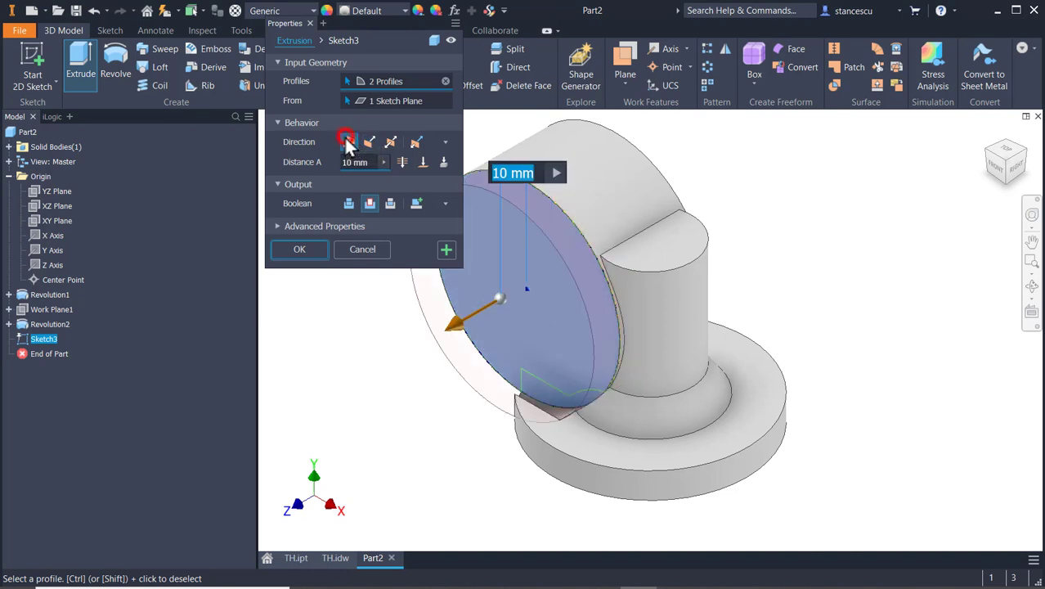
left_click(403, 164)
left_click(299, 250)
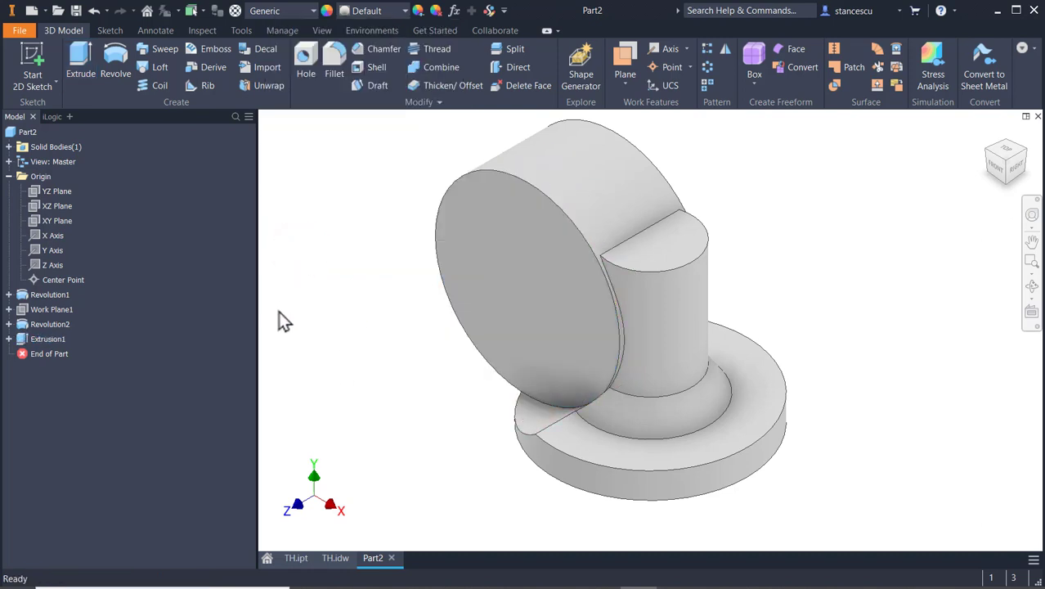
Check section B-B in TH.idw and, back in Part2, sketch a 69 mm diameter circle centred on the round body's front face
key("F6")
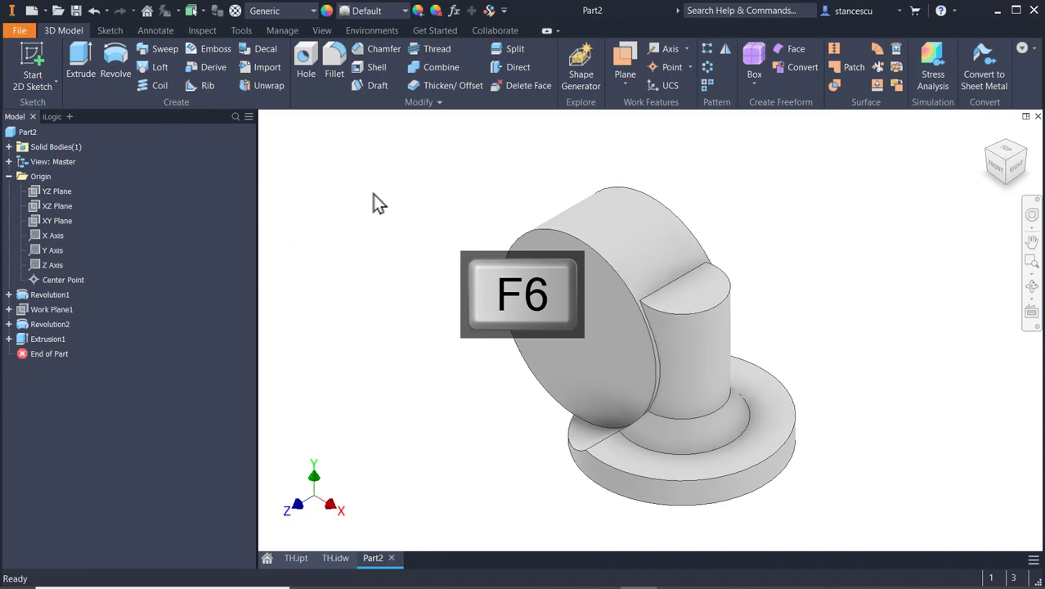
left_click(335, 558)
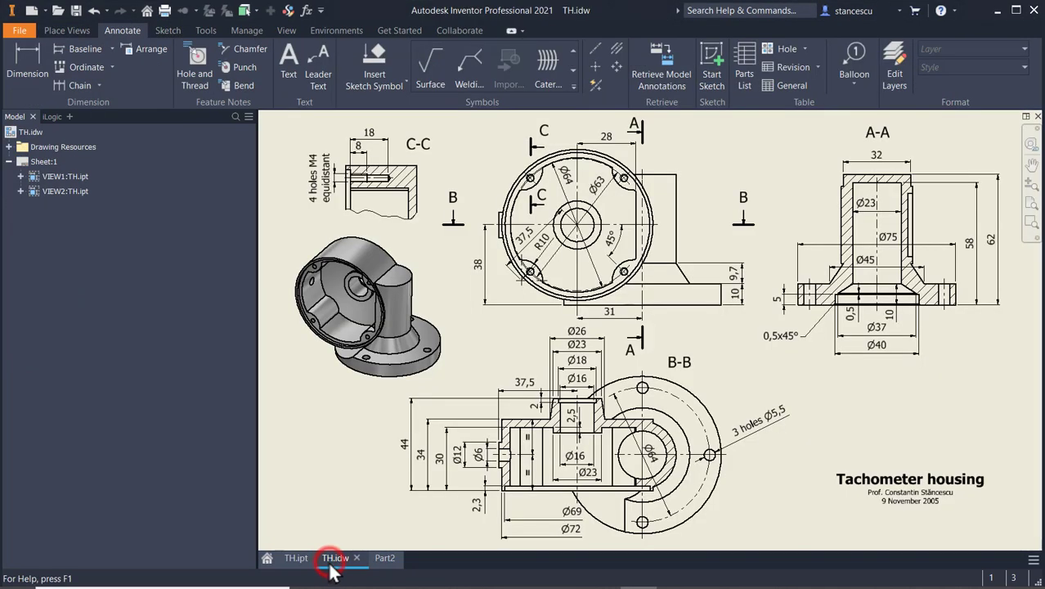
scroll(504, 497, "up", 3)
scroll(562, 428, "up", 3)
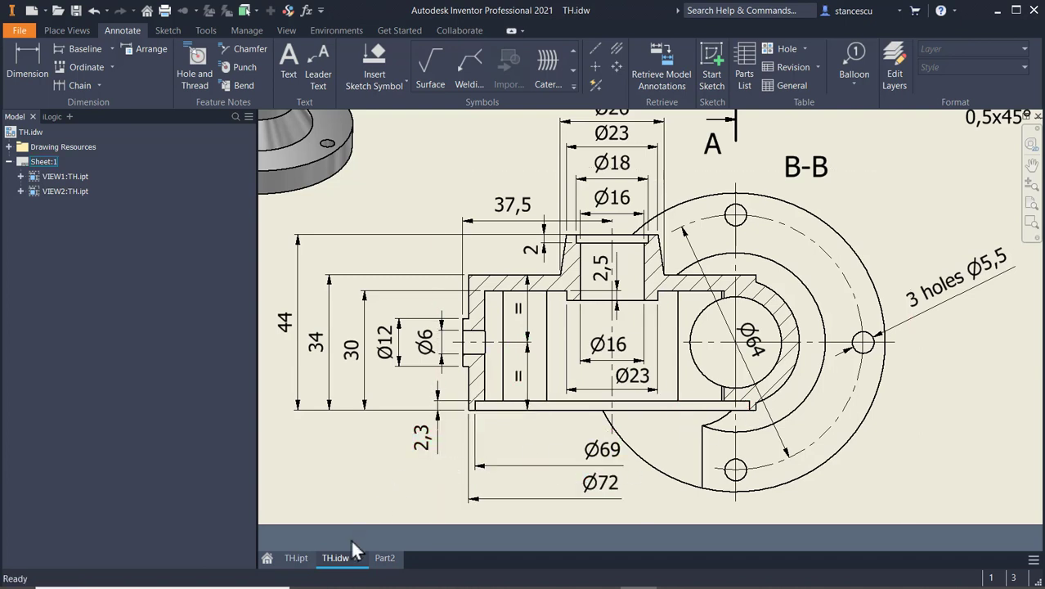
left_click(381, 560)
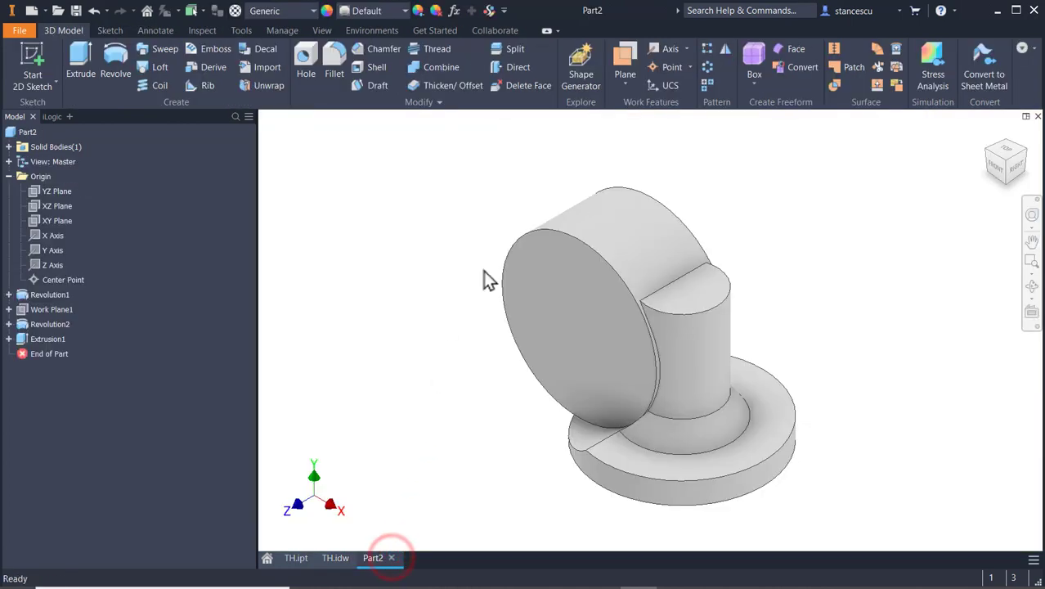
left_click(525, 305)
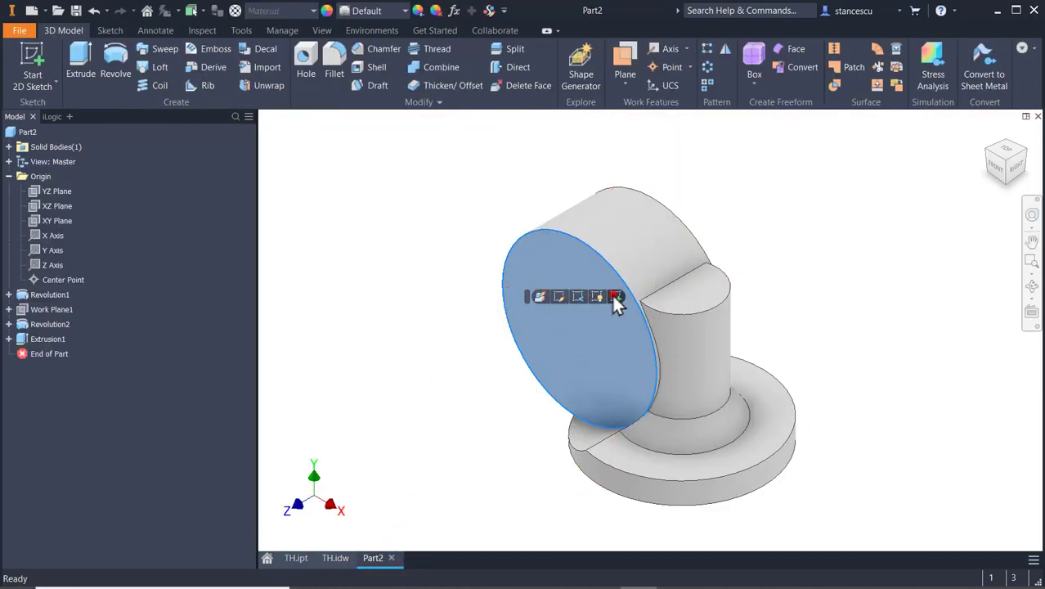
left_click(615, 297)
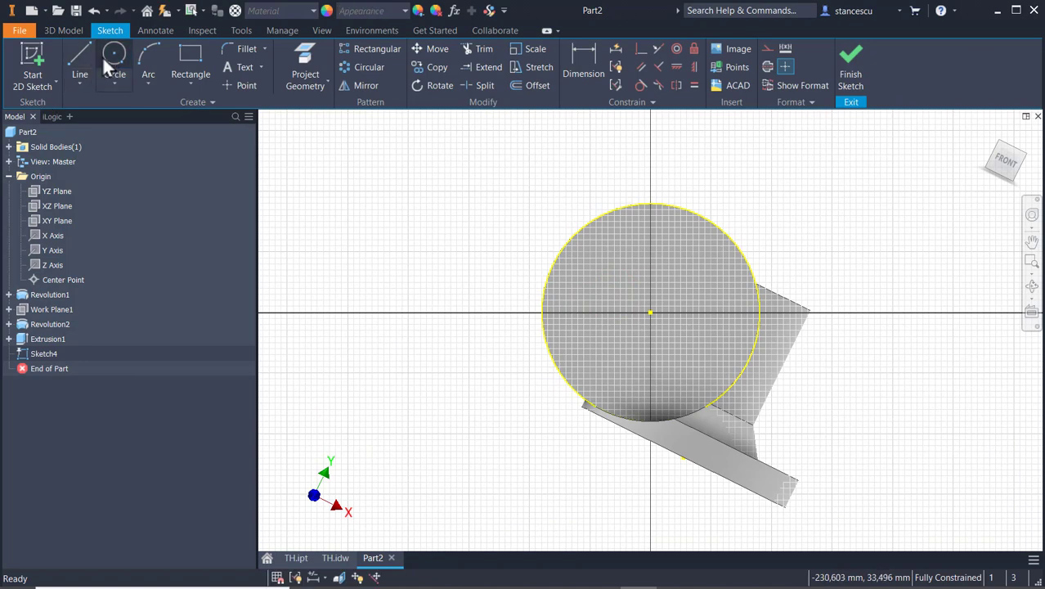
left_click(114, 53)
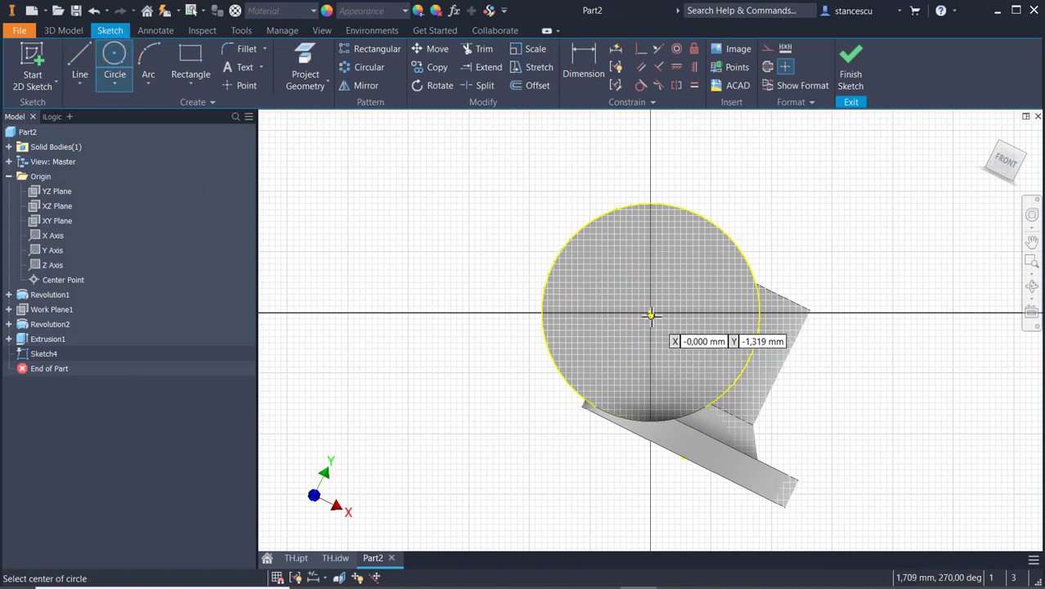
left_click(651, 311)
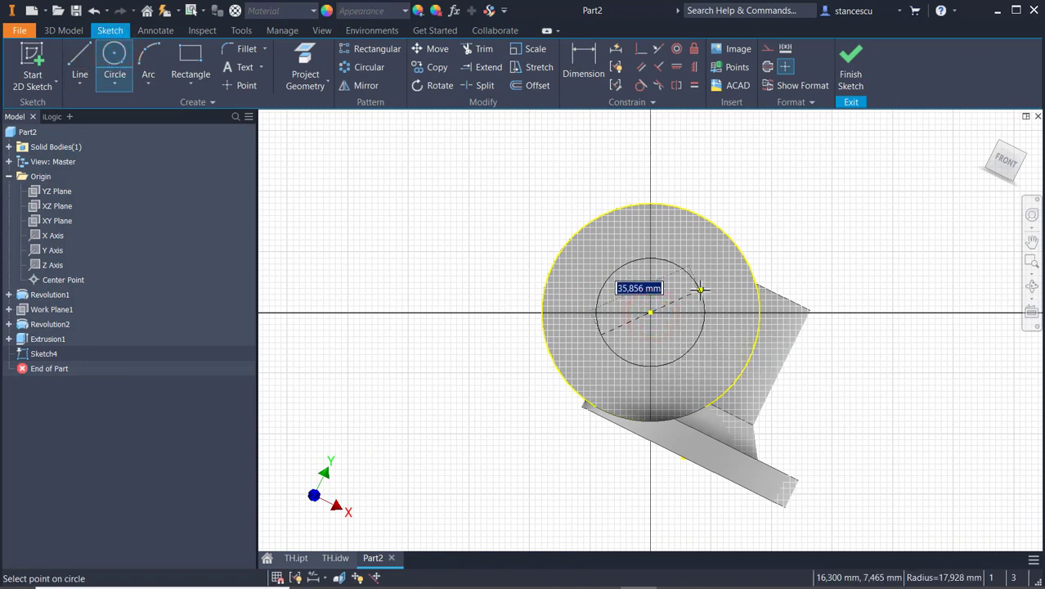
type("69")
key("Return")
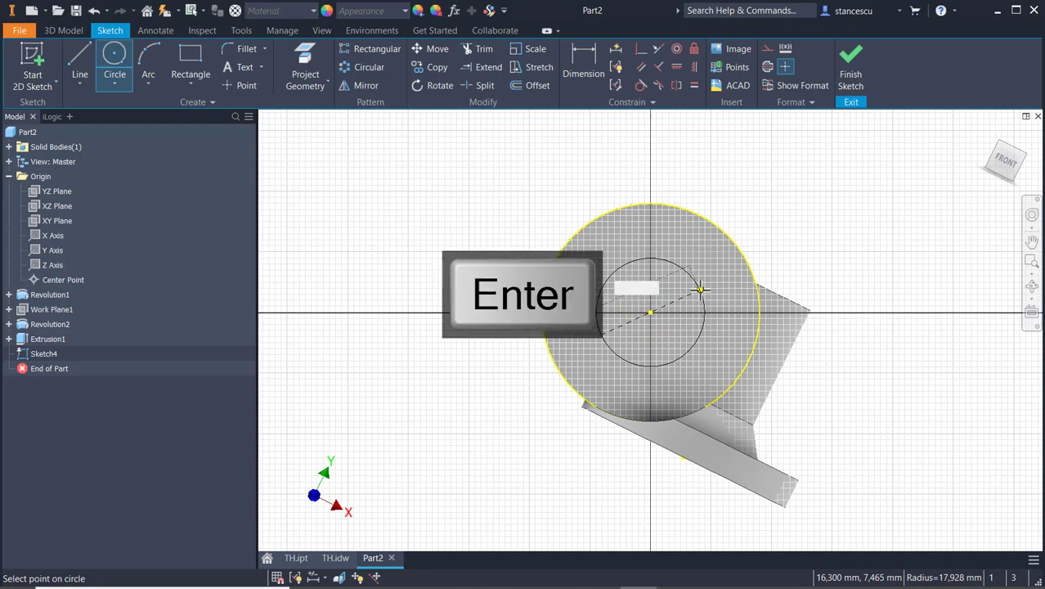
left_click(853, 65)
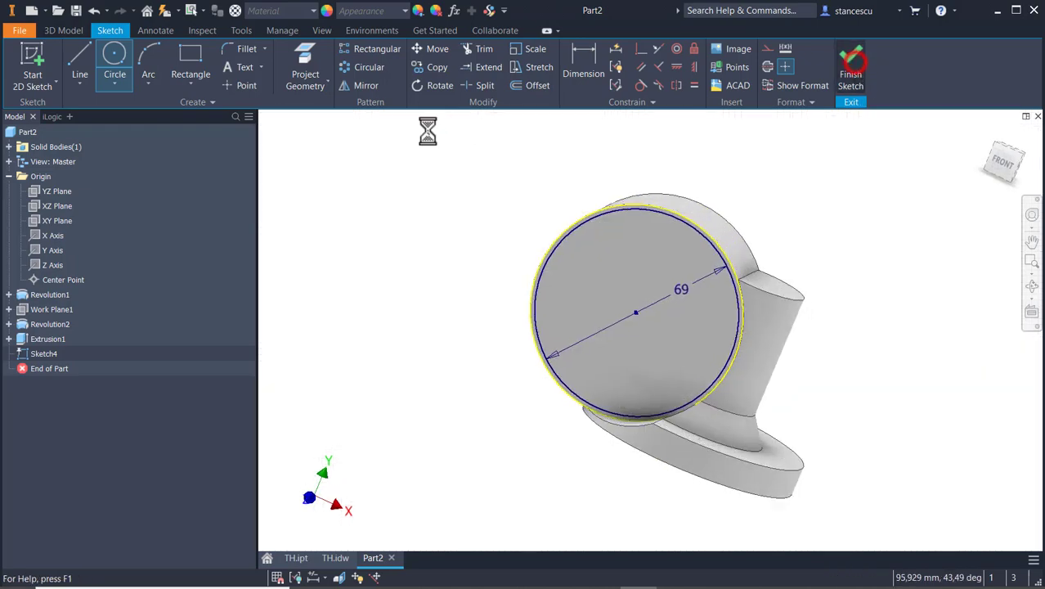
Extrude-cut the 69 mm circle 2.3 mm deep into the round body
left_click(80, 64)
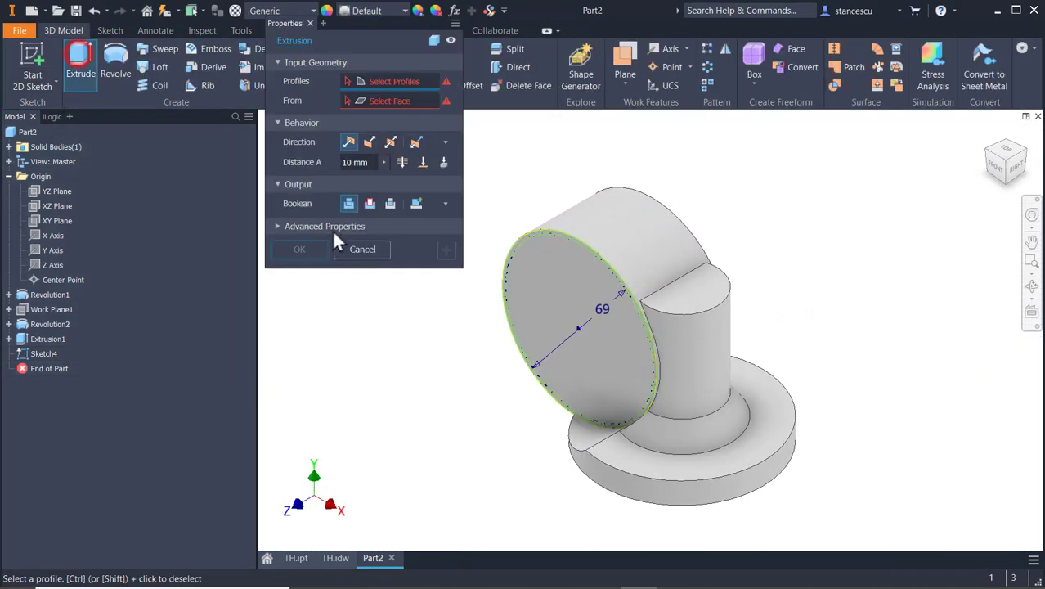
left_click(531, 281)
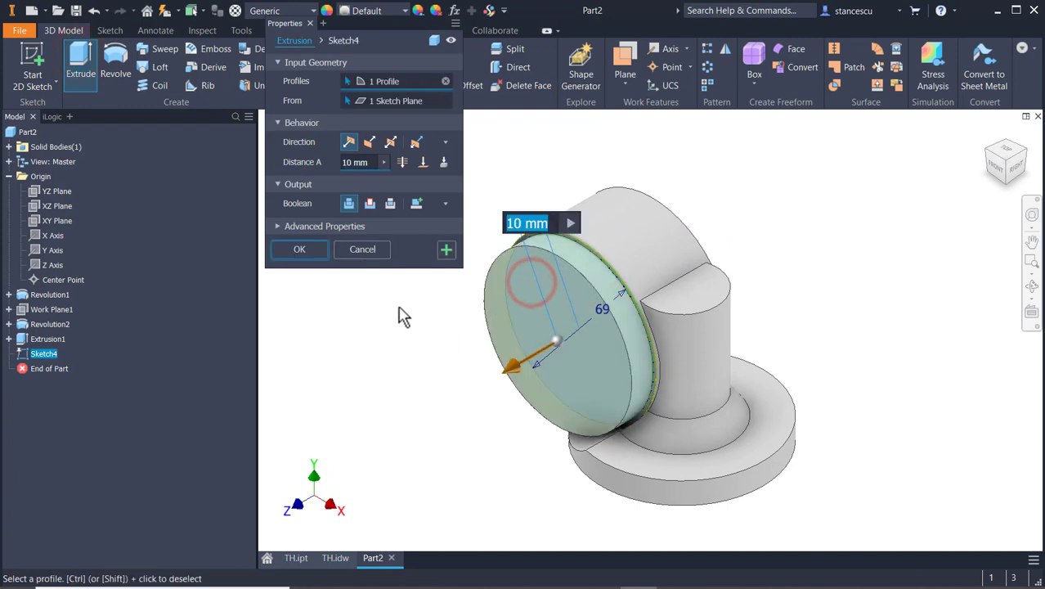
left_click(369, 204)
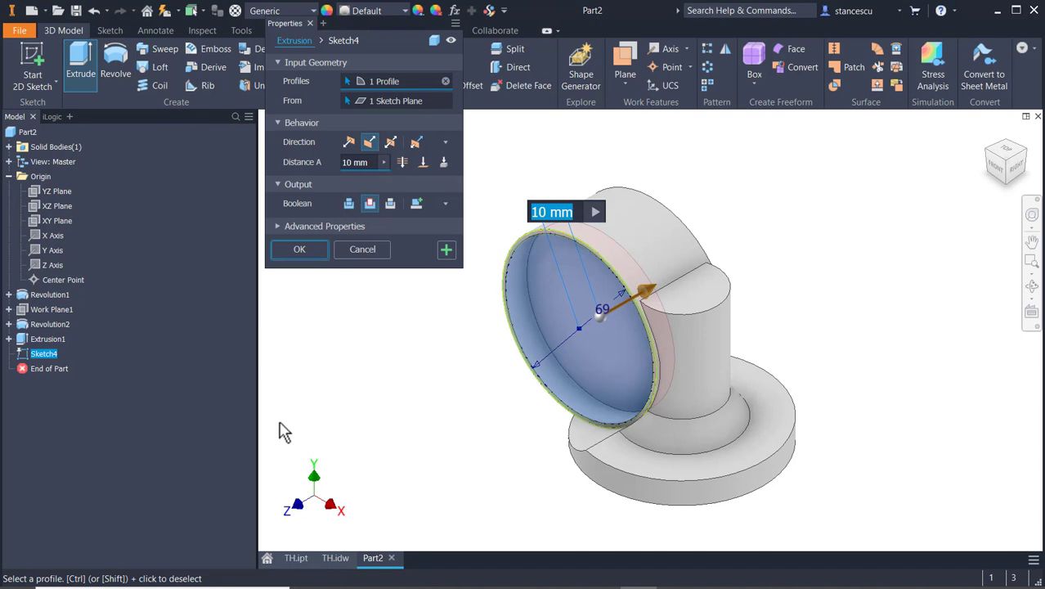
type("2.3")
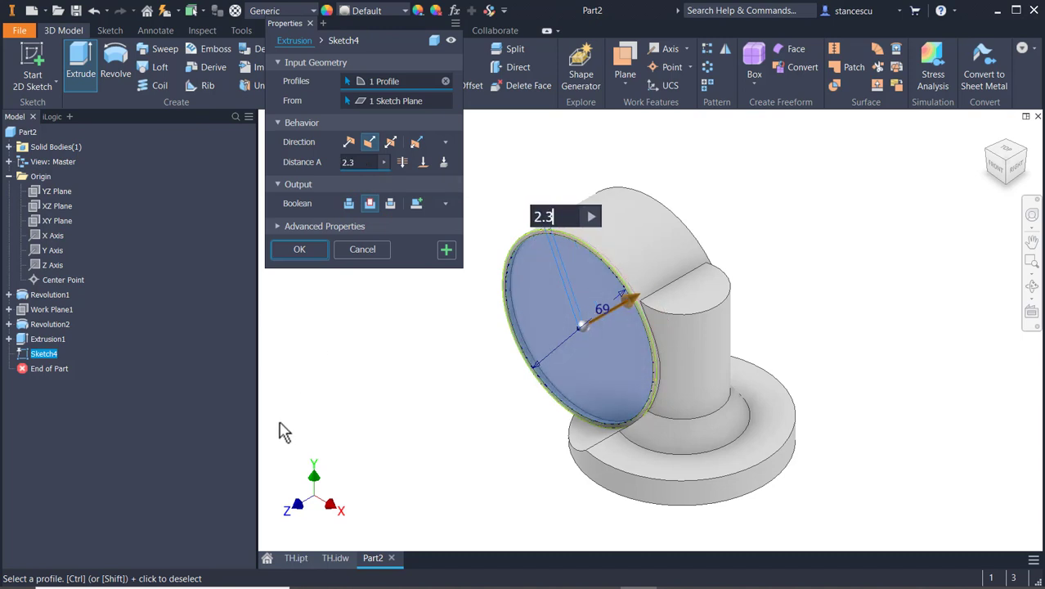
key("Return")
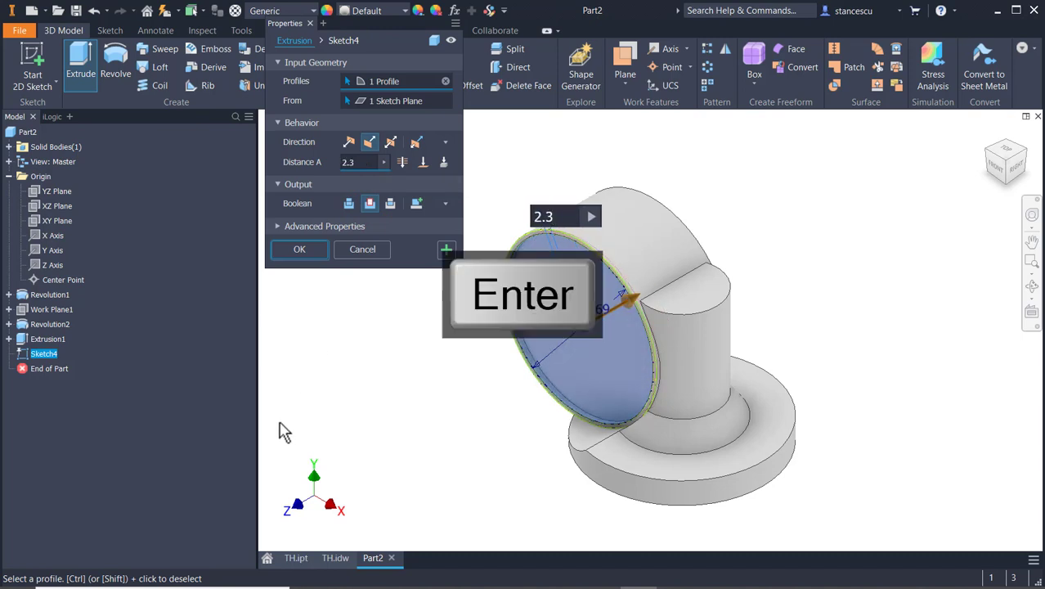
Sketch a 64 mm diameter circle centred on the recessed front face, turning off the save reminder
left_click(577, 335)
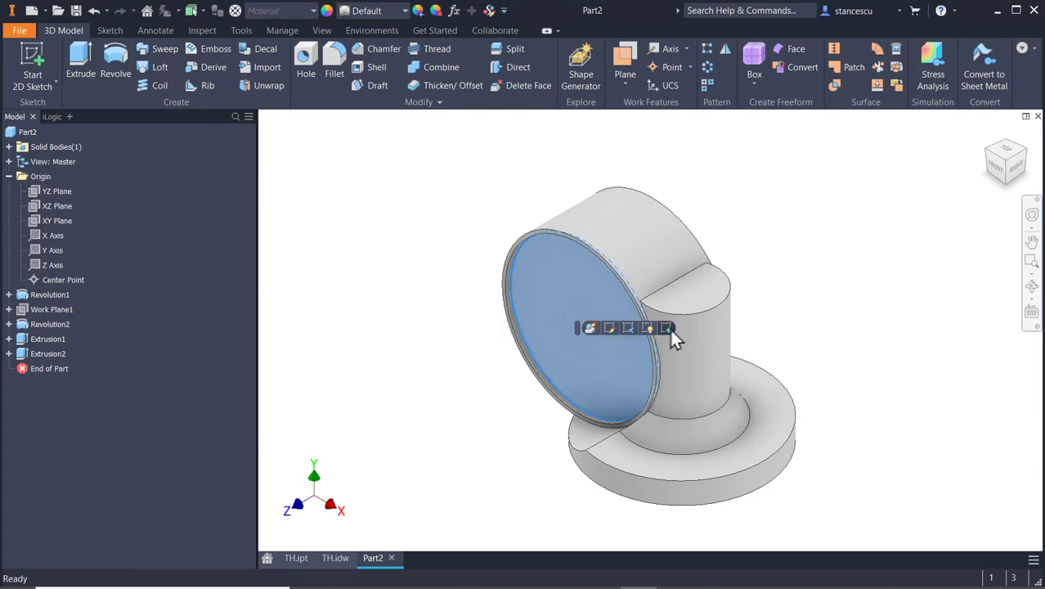
left_click(669, 329)
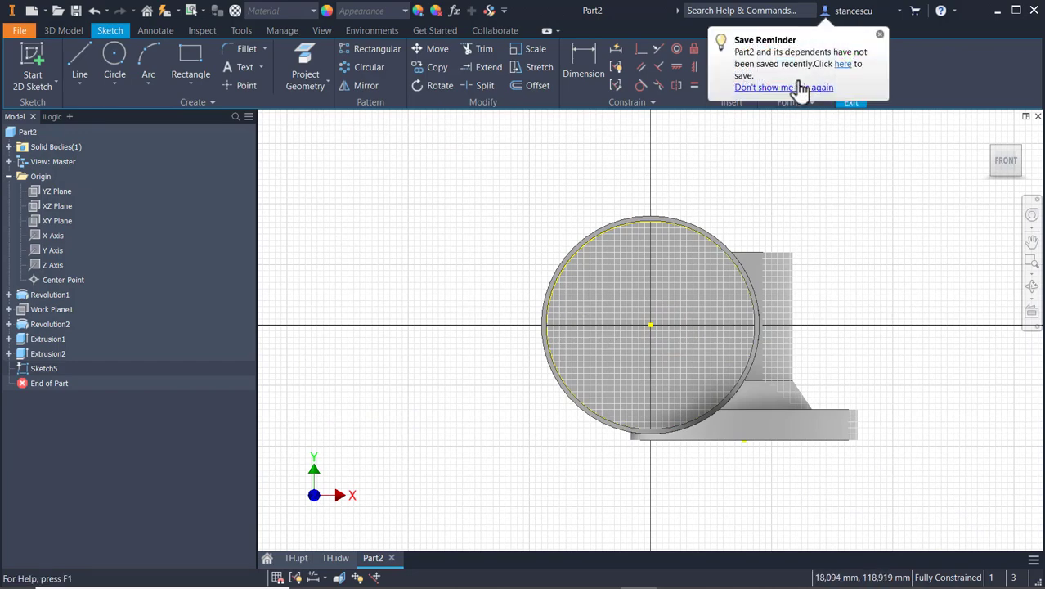
left_click(803, 87)
scroll(427, 287, "down", 3)
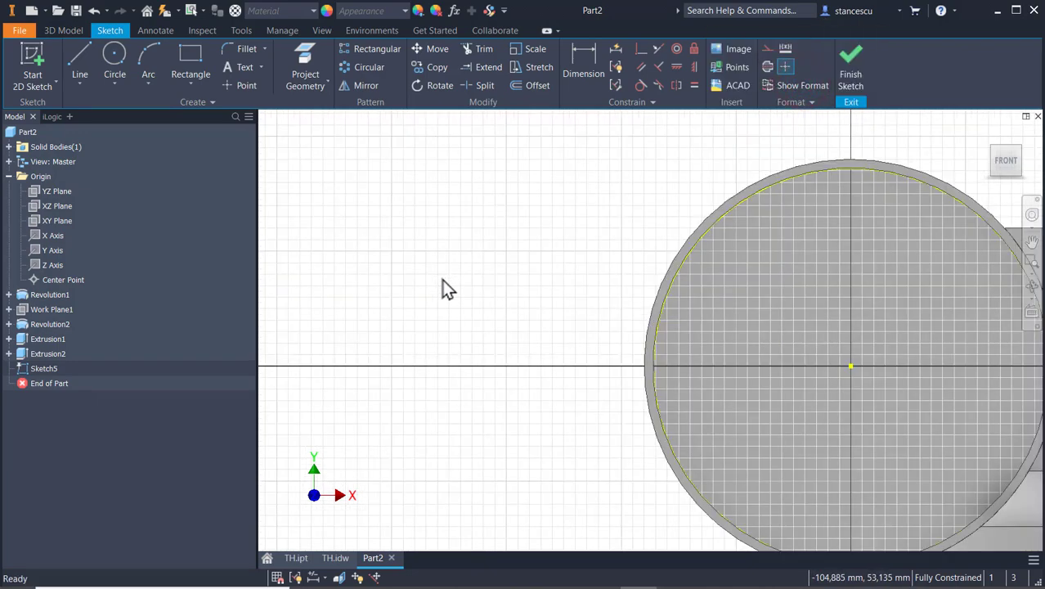
mouse_move(444, 287)
middle_mouse_down()
mouse_move(341, 240)
mouse_move(277, 242)
middle_mouse_up()
scroll(360, 252, "up", 2)
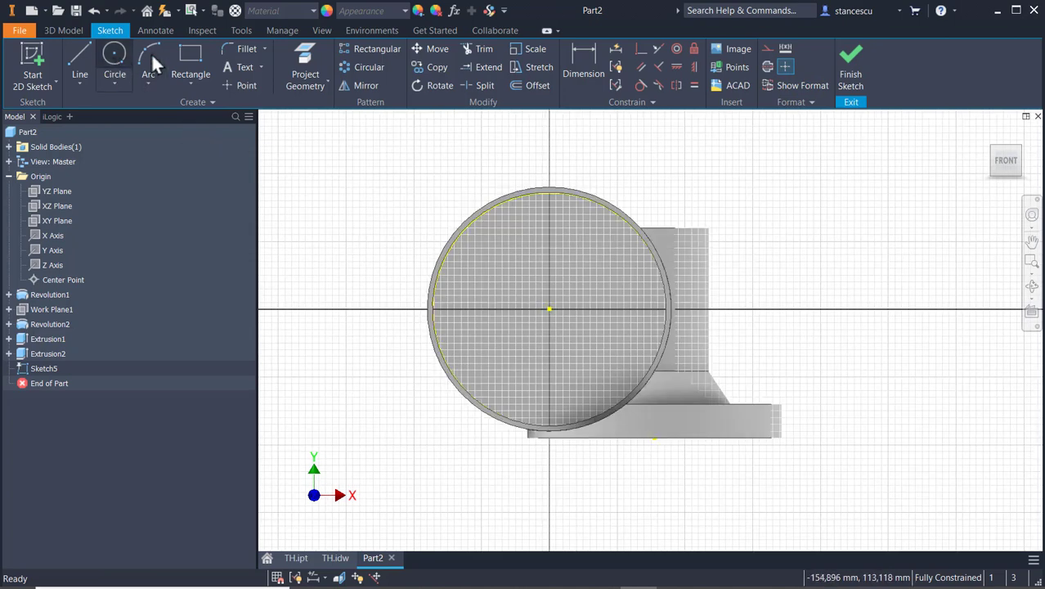
left_click(118, 70)
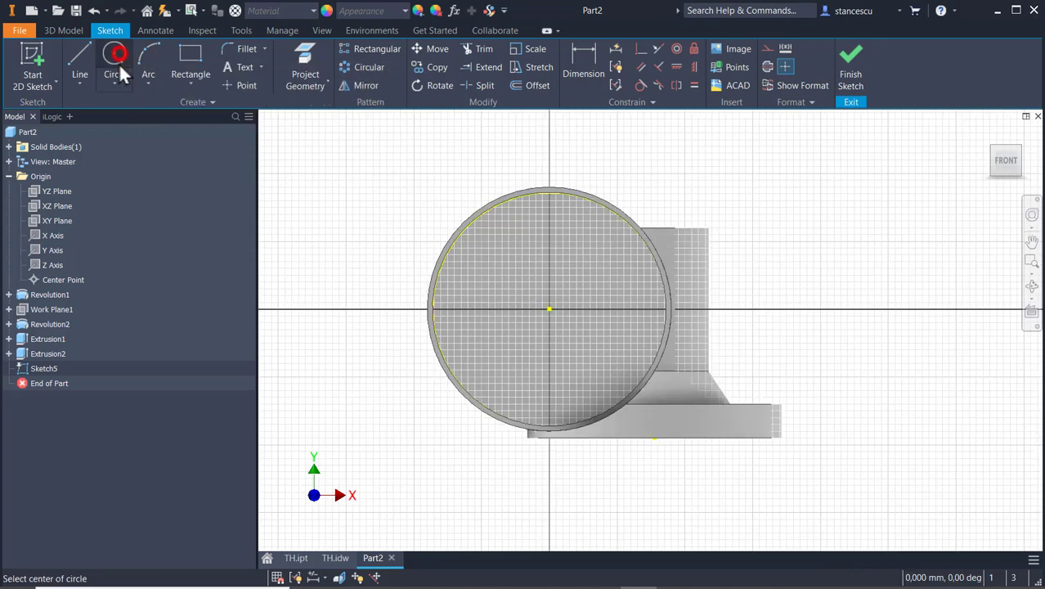
left_click(550, 308)
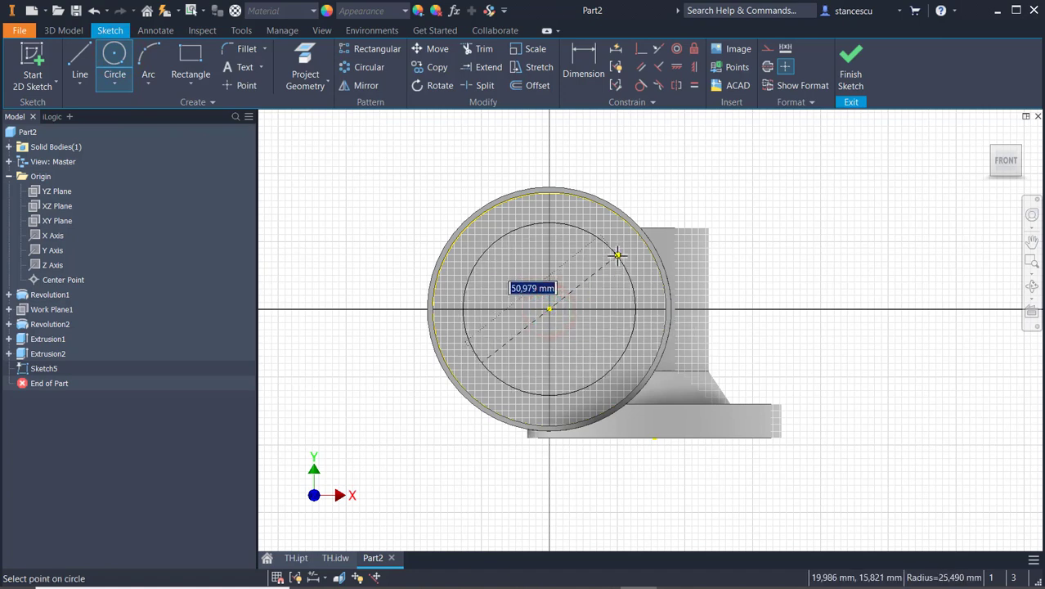
type("64")
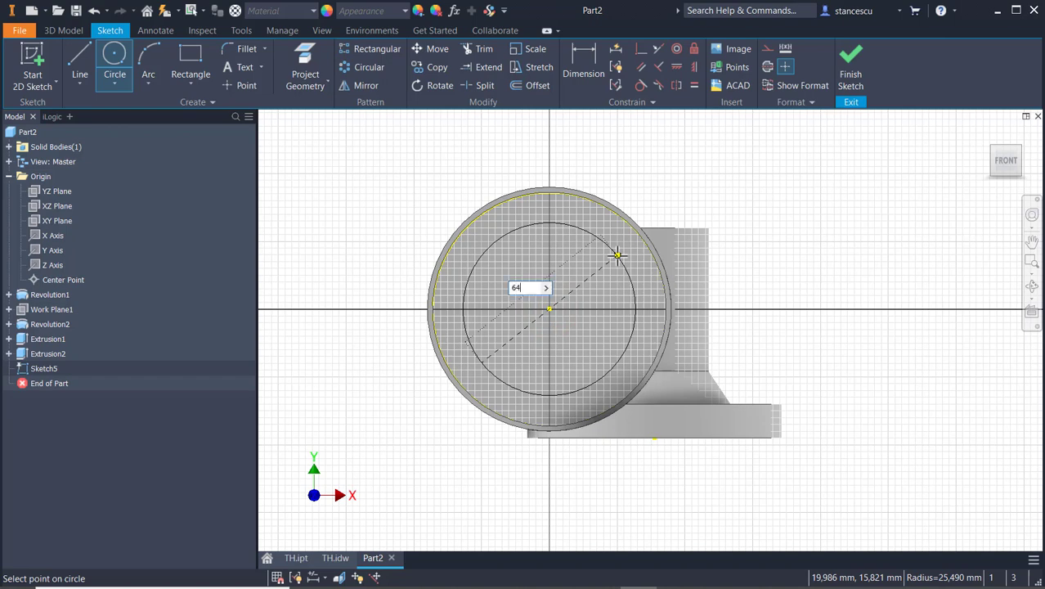
key("Return")
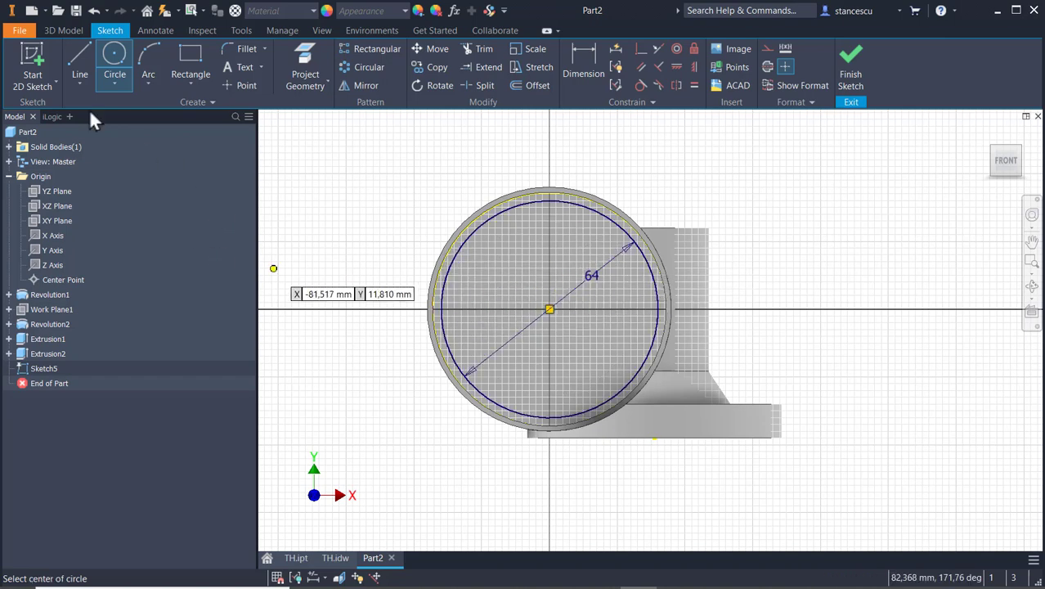
Draw a small three-point arc bulging inward across the circle's upper-left part, with both endpoints on the 64 mm circle
left_click(142, 56)
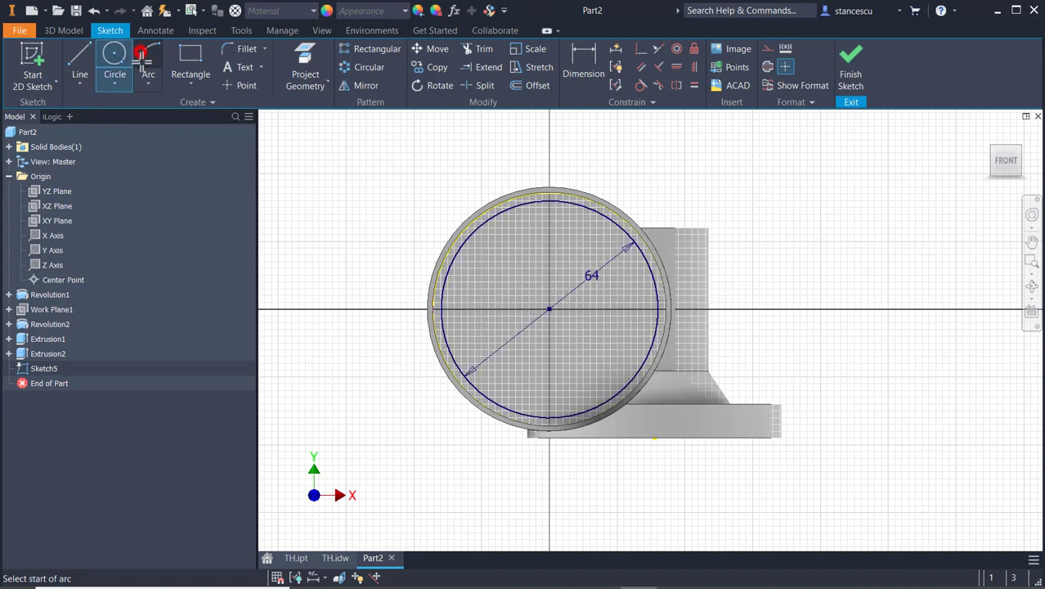
left_click(455, 262)
left_click(480, 223)
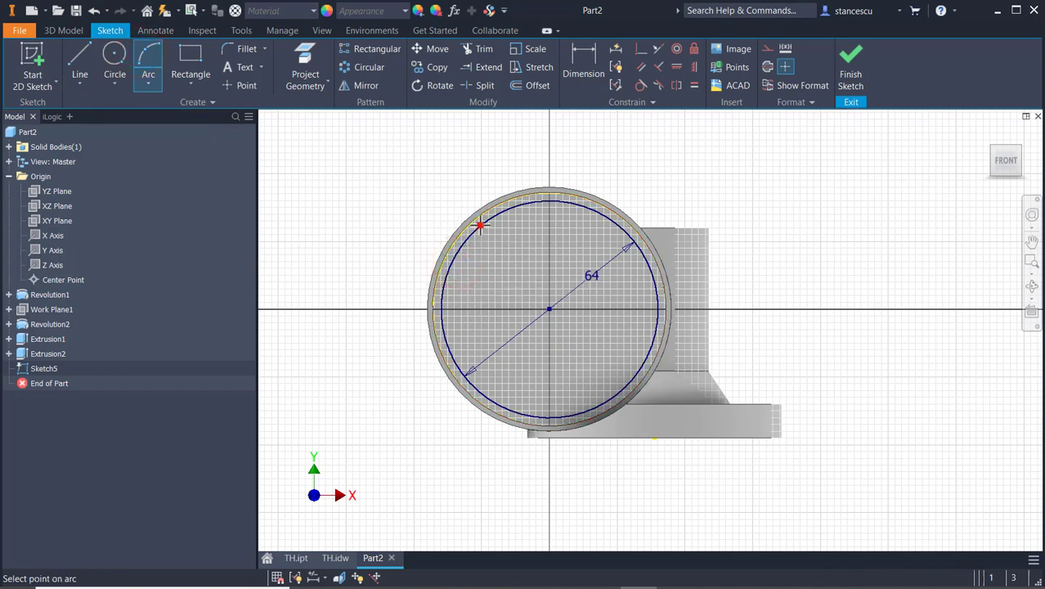
left_click(478, 245)
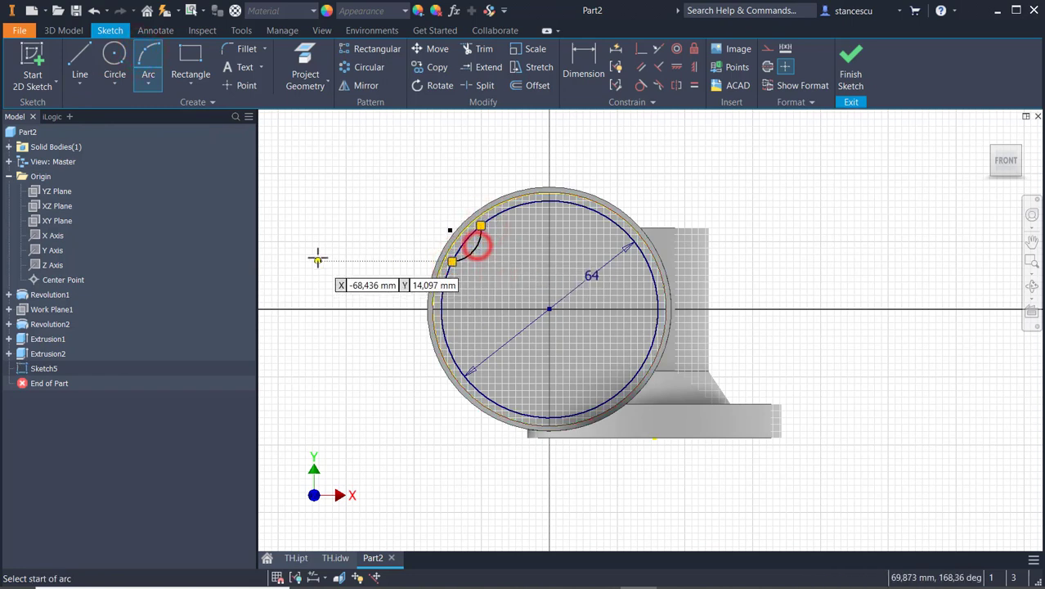
key("Escape")
Draw a line from the small arc's centre point to the centre of the 64 mm circle
scroll(406, 215, "down", 3)
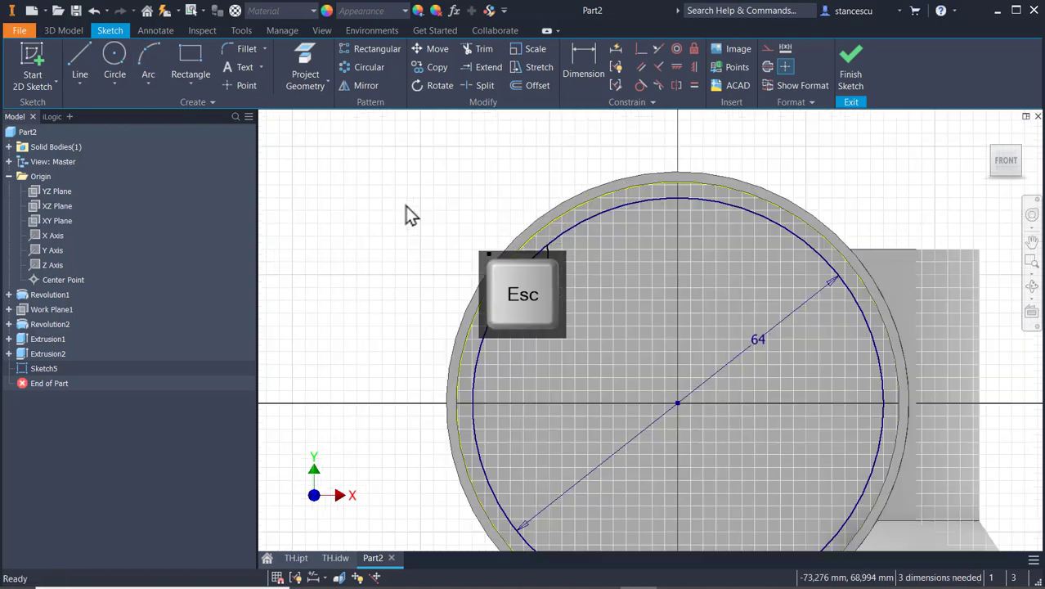
left_click(79, 61)
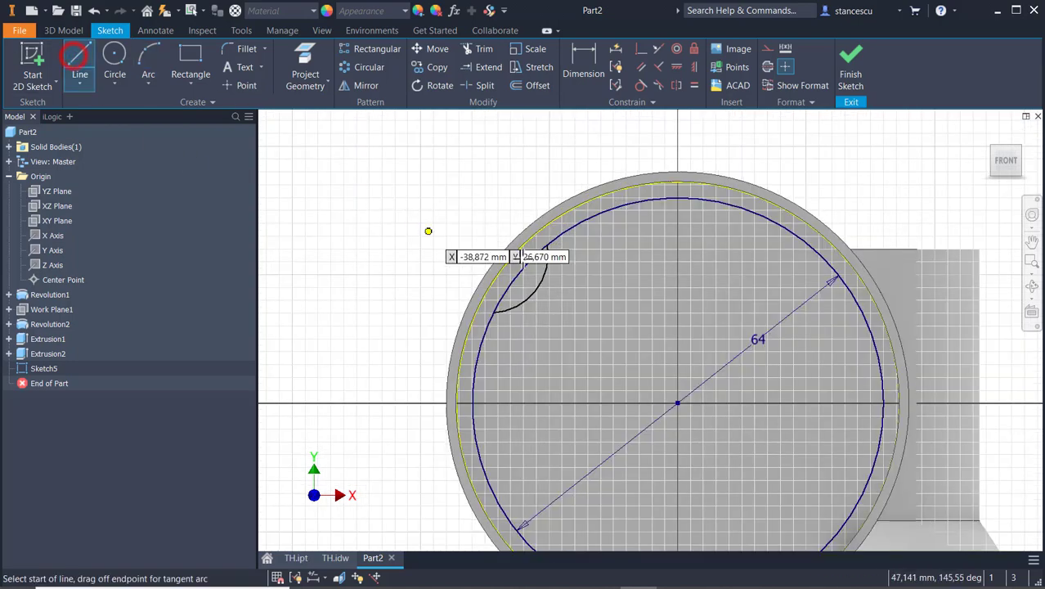
left_click(489, 254)
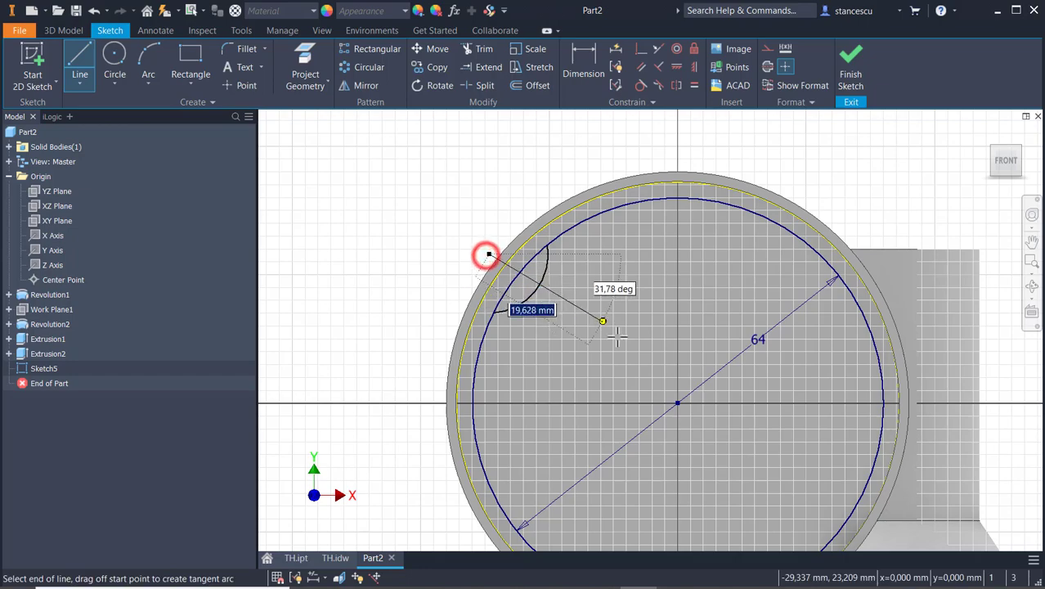
left_click(676, 404)
mouse_move(553, 347)
middle_mouse_down()
mouse_move(567, 121)
mouse_move(551, 252)
middle_mouse_up()
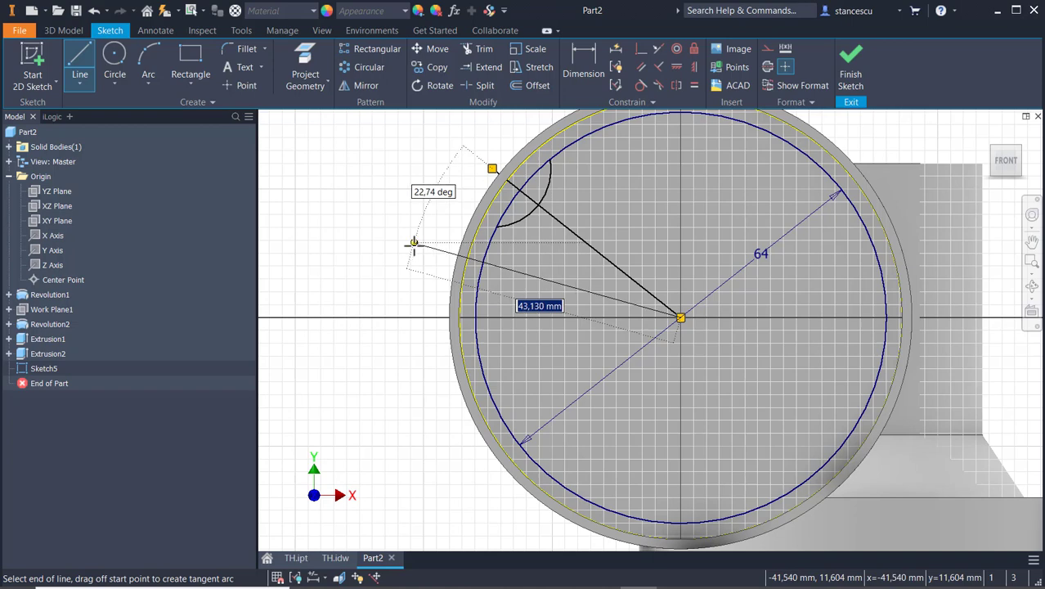
key("Escape")
Dimension the angle between the line and the bottom edge of the base as 45 degrees
left_click(595, 54)
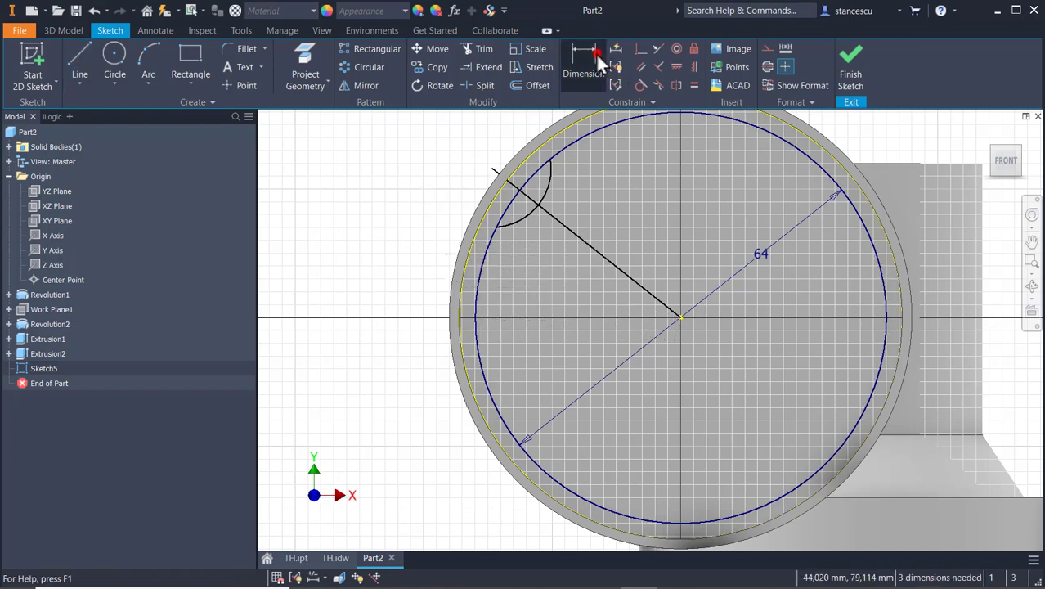
left_click(596, 260)
middle_click_drag(518, 303, 522, 220)
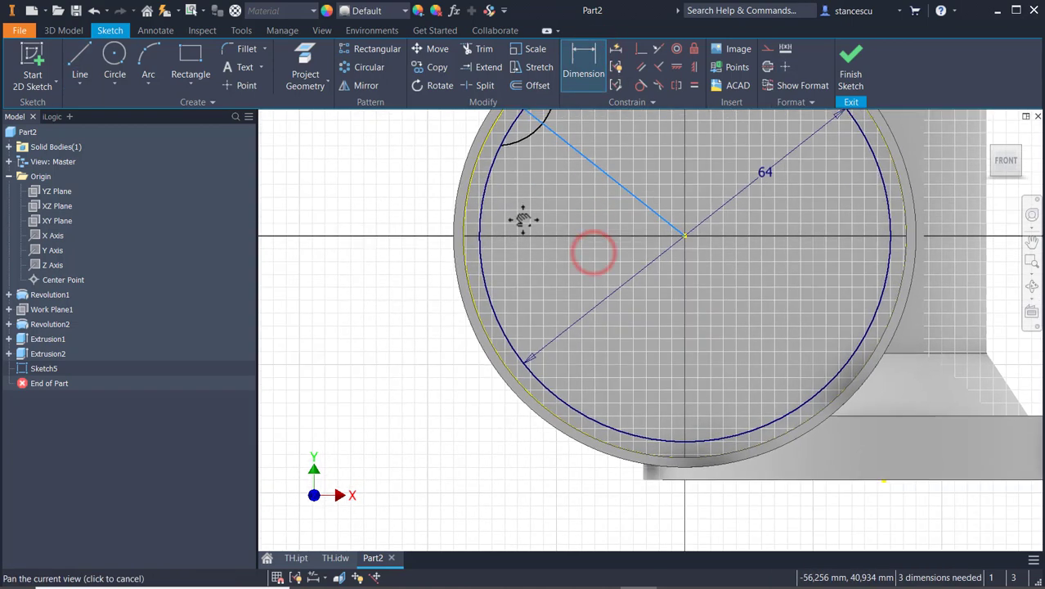
left_click(746, 481)
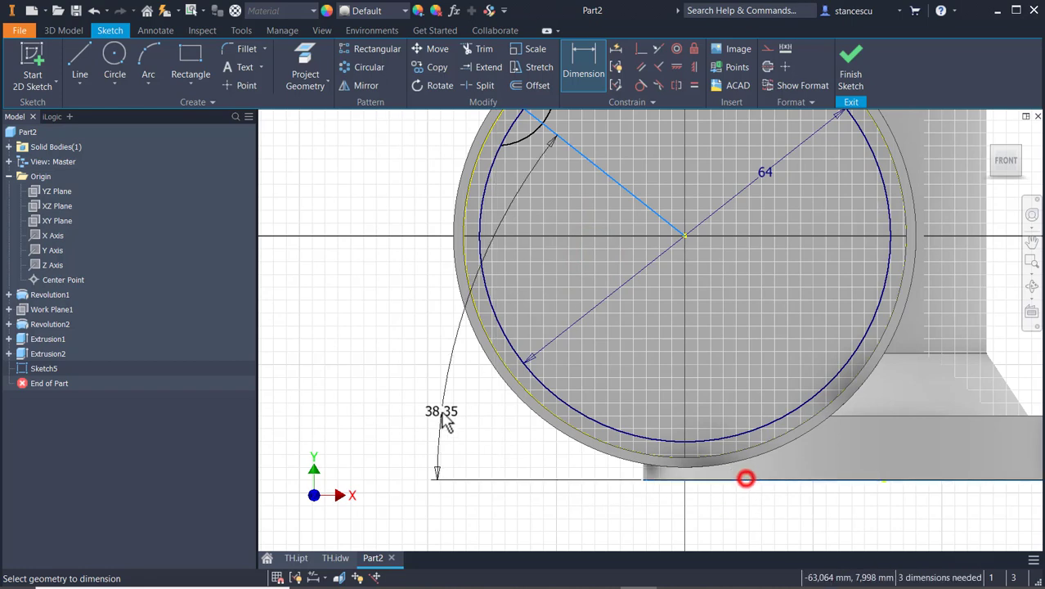
left_click(333, 214)
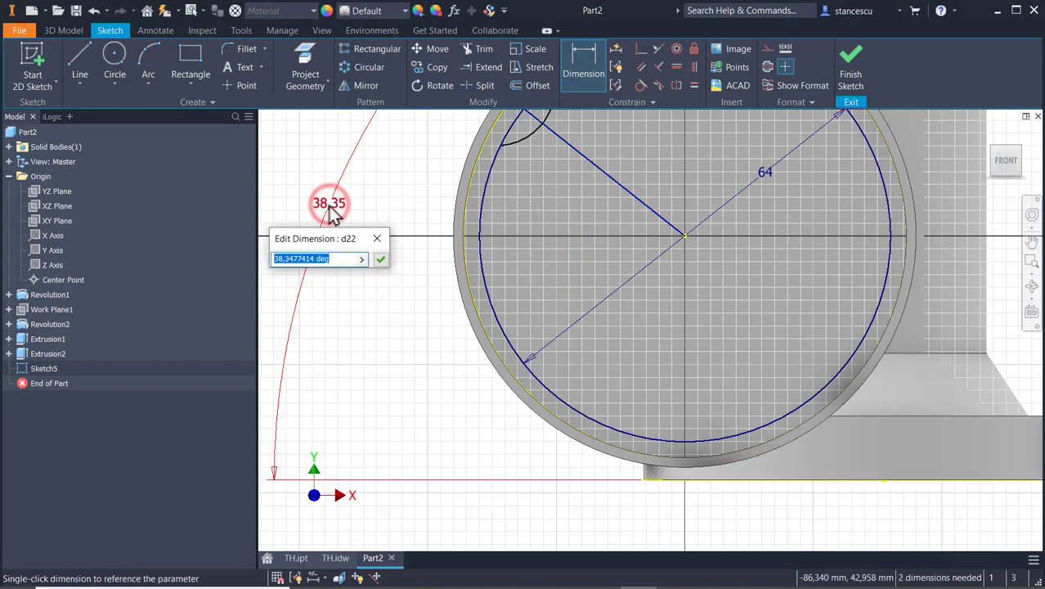
type("45")
key("Return")
Dimension the small arc's radius as 10 mm
scroll(337, 217, "down", 3)
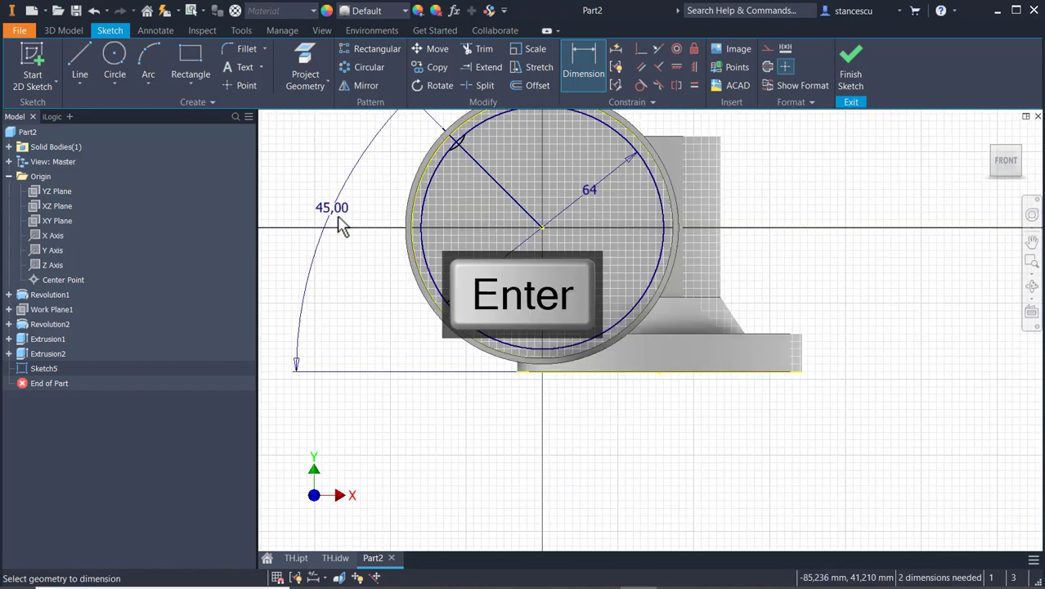
middle_click_drag(368, 240, 479, 386)
scroll(511, 320, "up", 3)
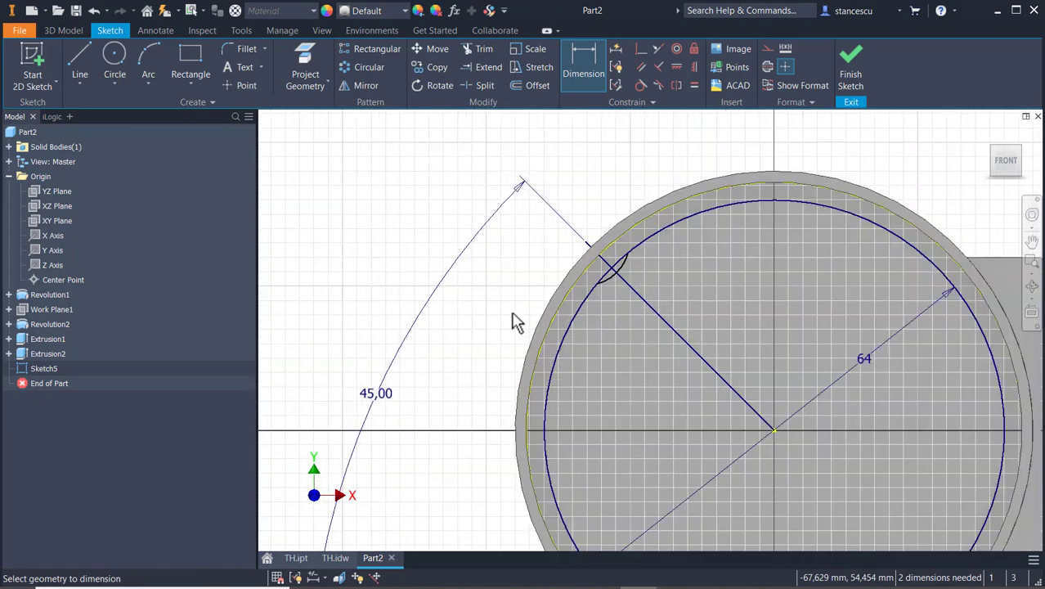
left_click(627, 270)
left_click(670, 282)
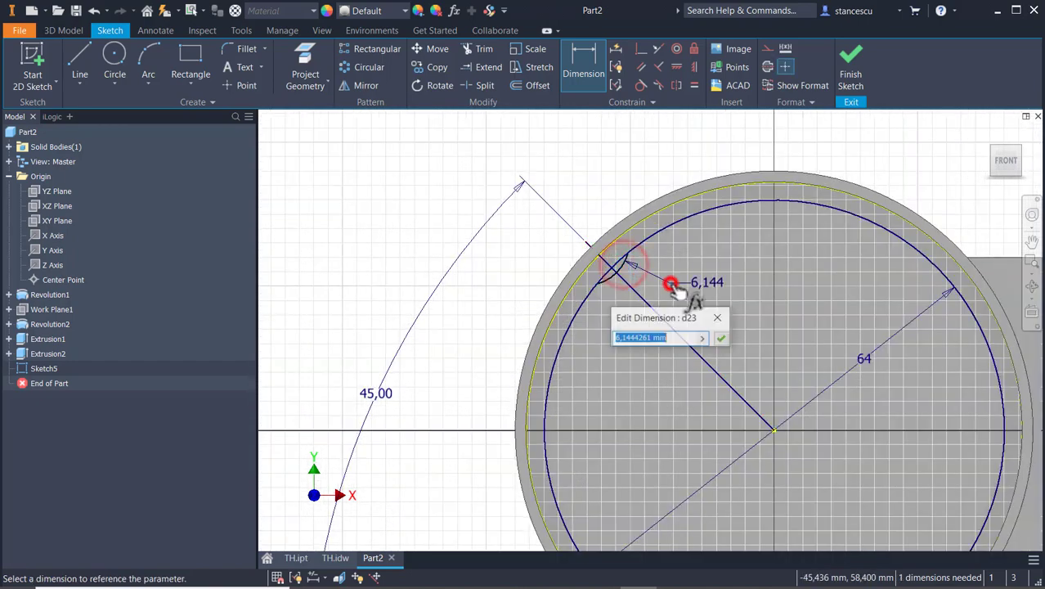
type("10")
key("Return")
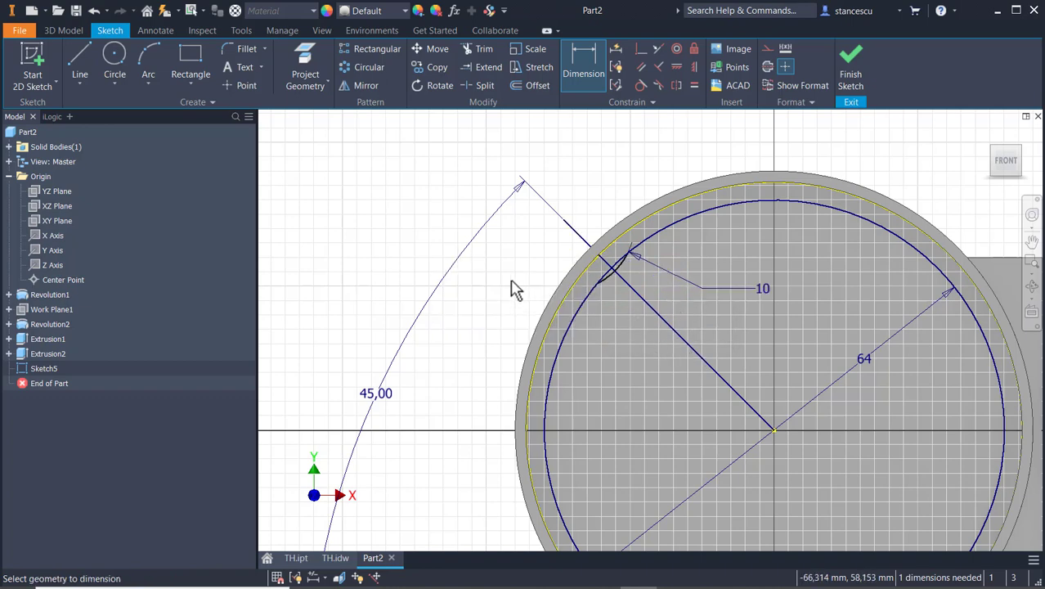
Check the front view in TH.idw and, back in Part2, dimension the slanted line's aligned length as 37.5 mm
left_click(327, 558)
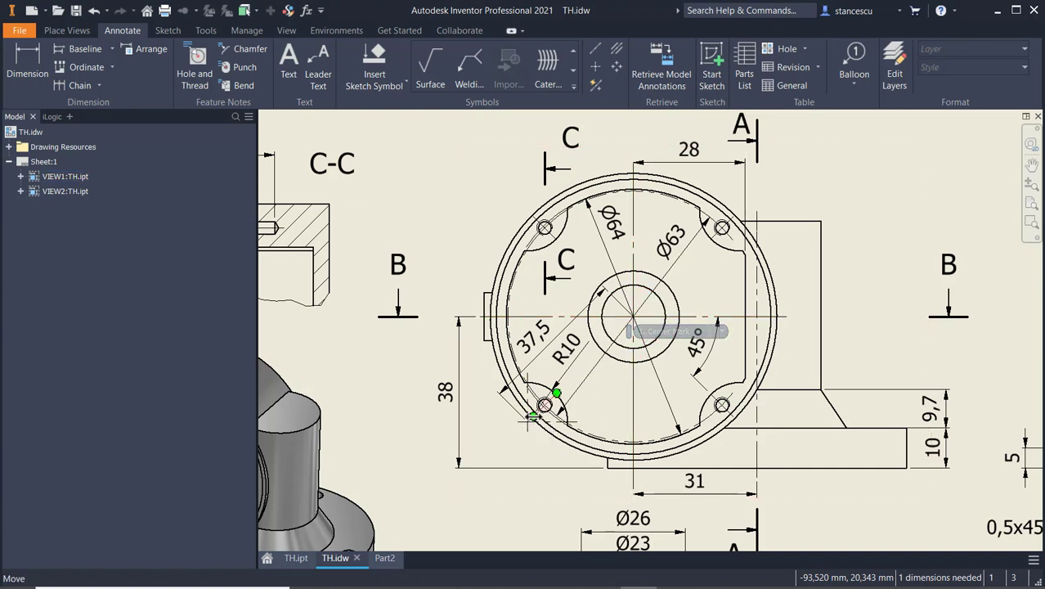
left_click(386, 558)
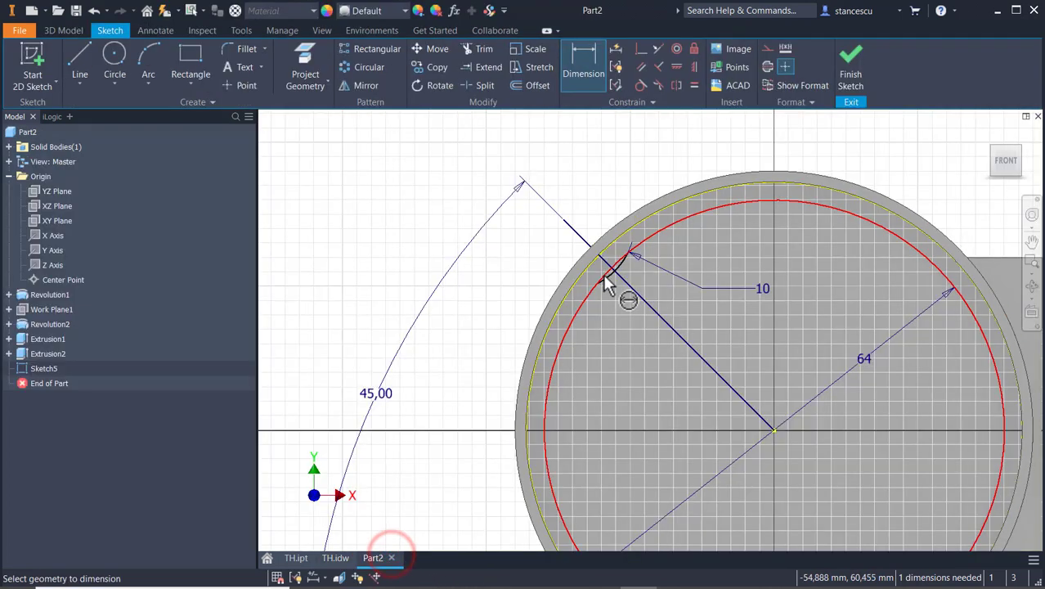
left_click(571, 228)
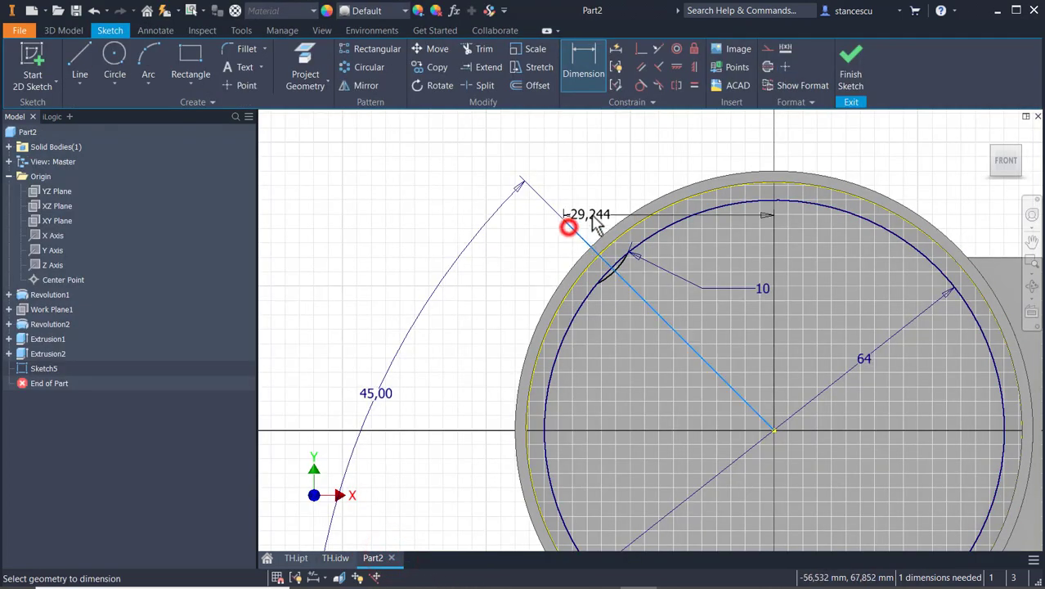
left_click(593, 220)
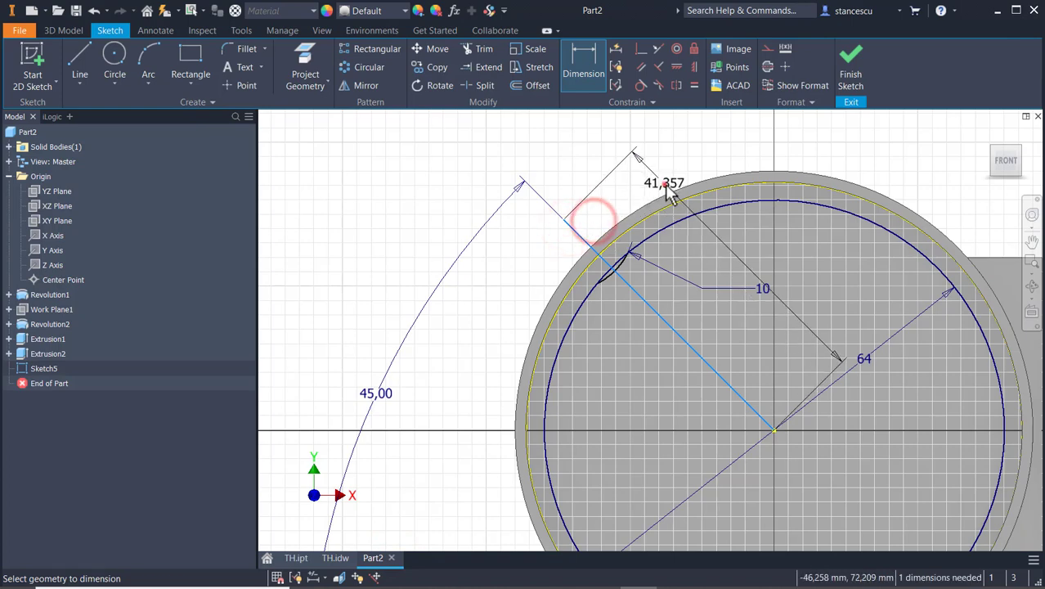
left_click(670, 191)
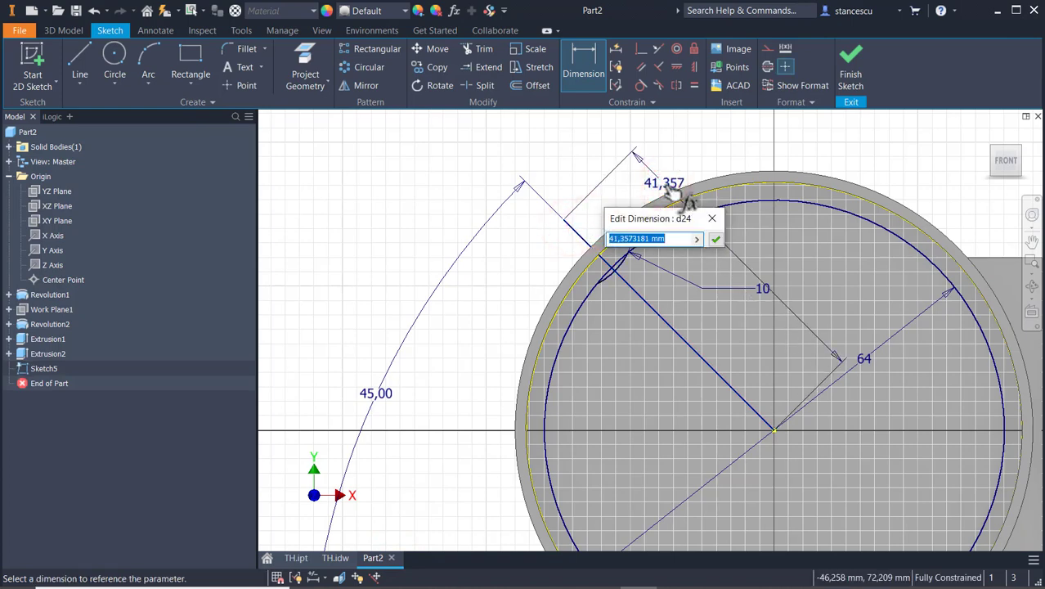
type("37.5")
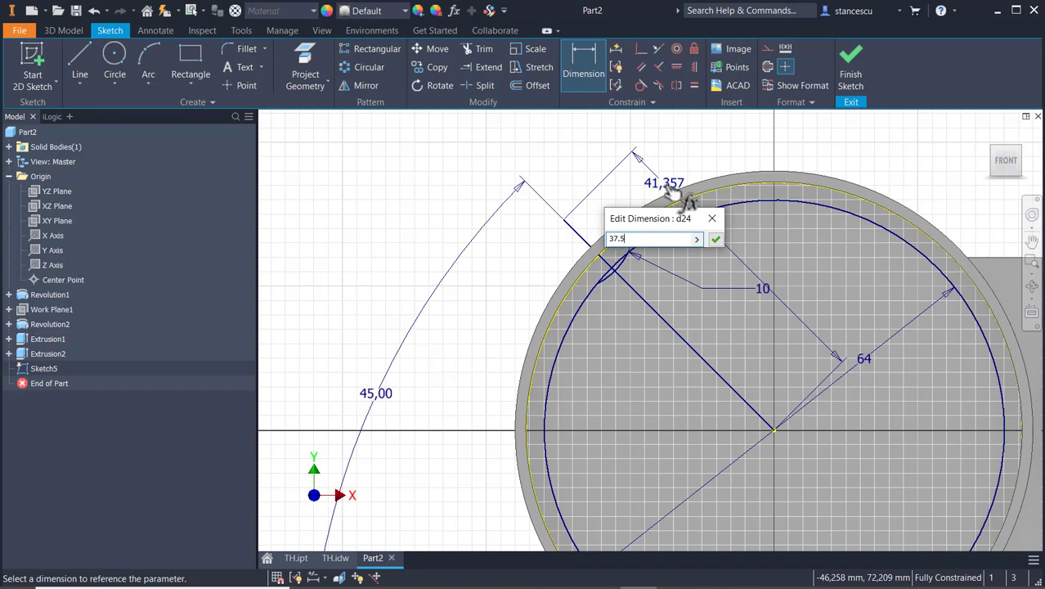
key("Return")
scroll(568, 362, "down", 3)
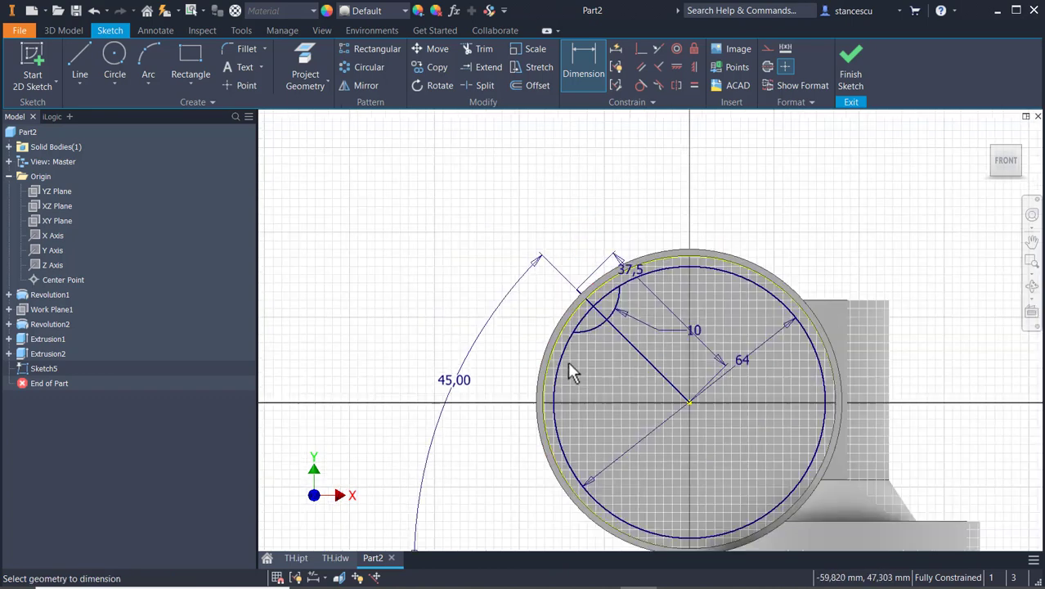
middle_click_drag(572, 372, 491, 302)
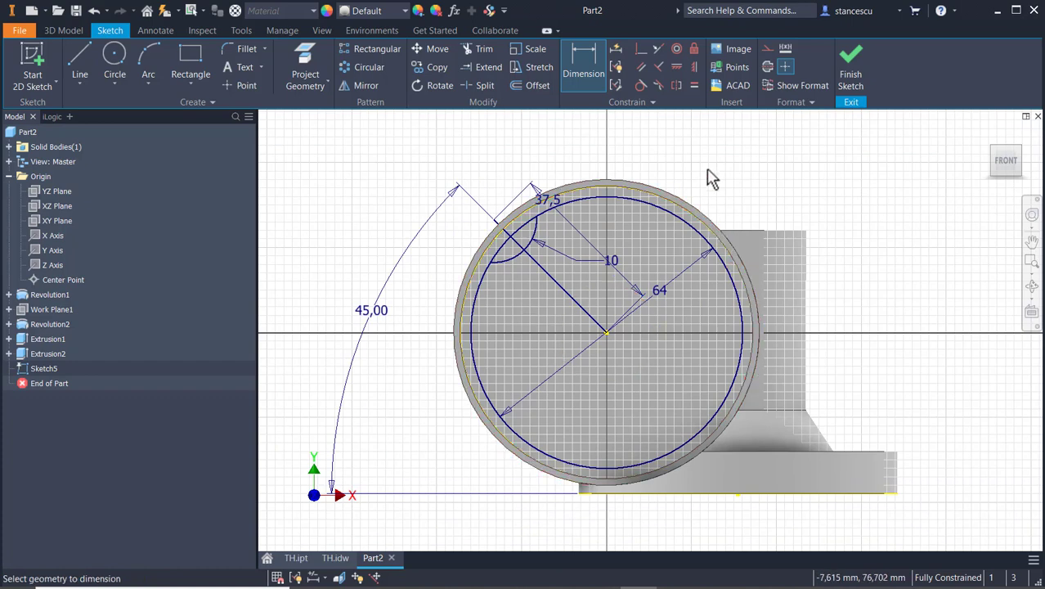
Create a circular sketch pattern of the R10 arc around the 64 mm circle's centre, with 4 instances over 360 degrees
left_click(364, 69)
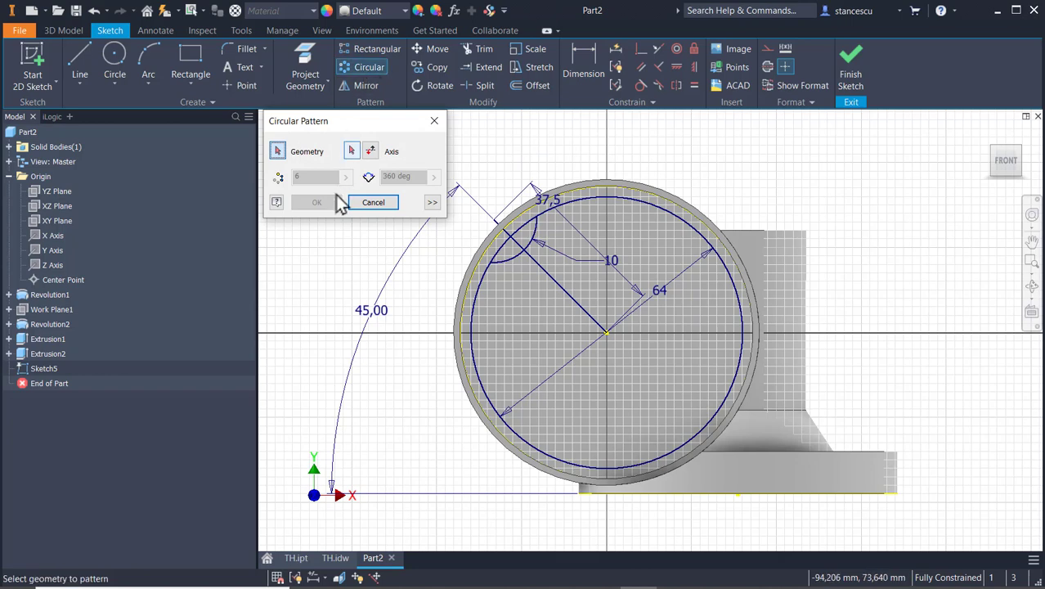
left_click(497, 265)
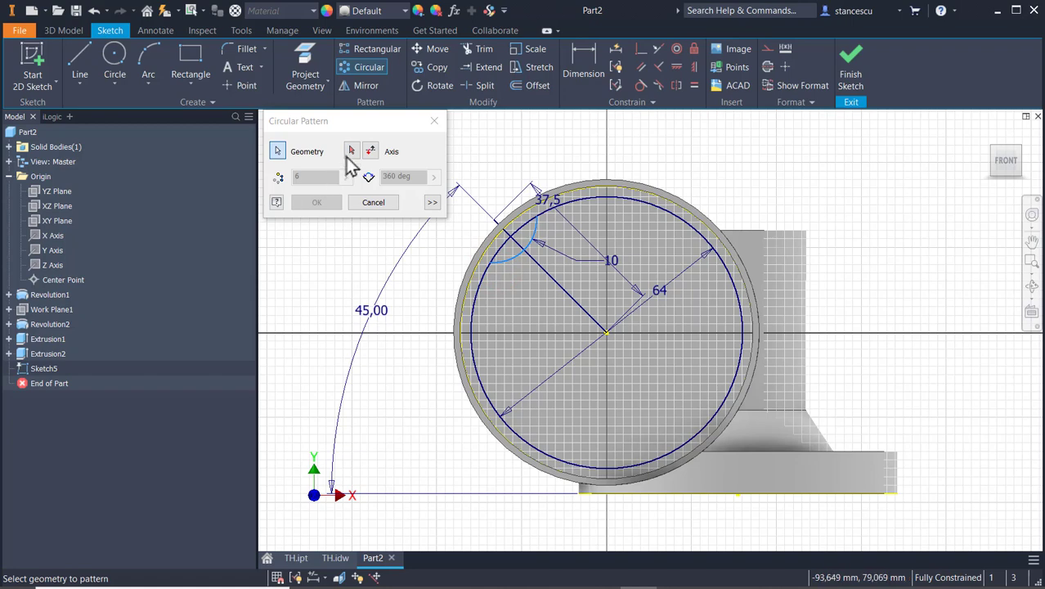
left_click(351, 150)
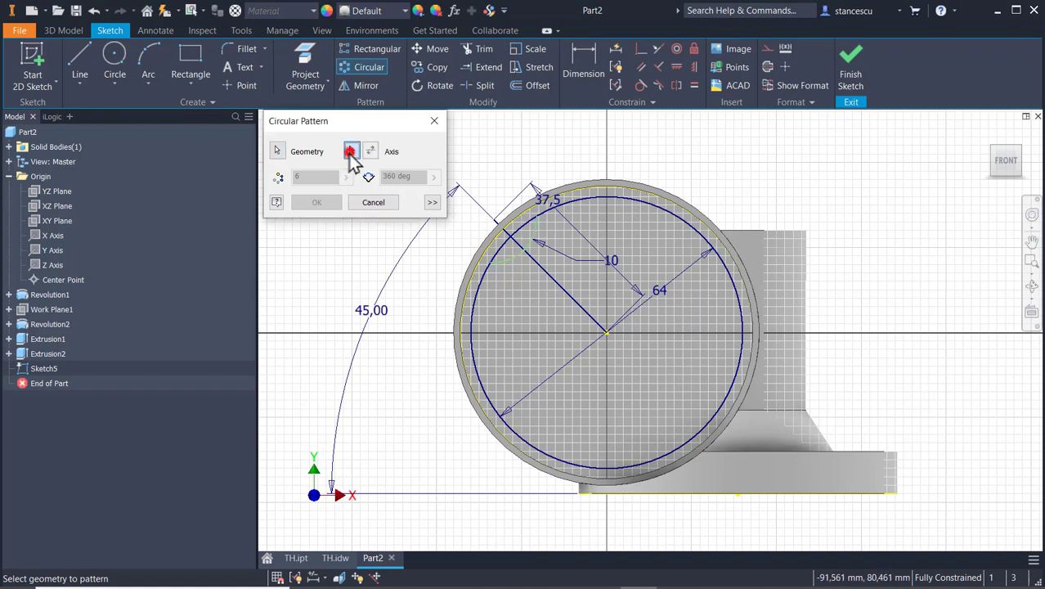
left_click(608, 334)
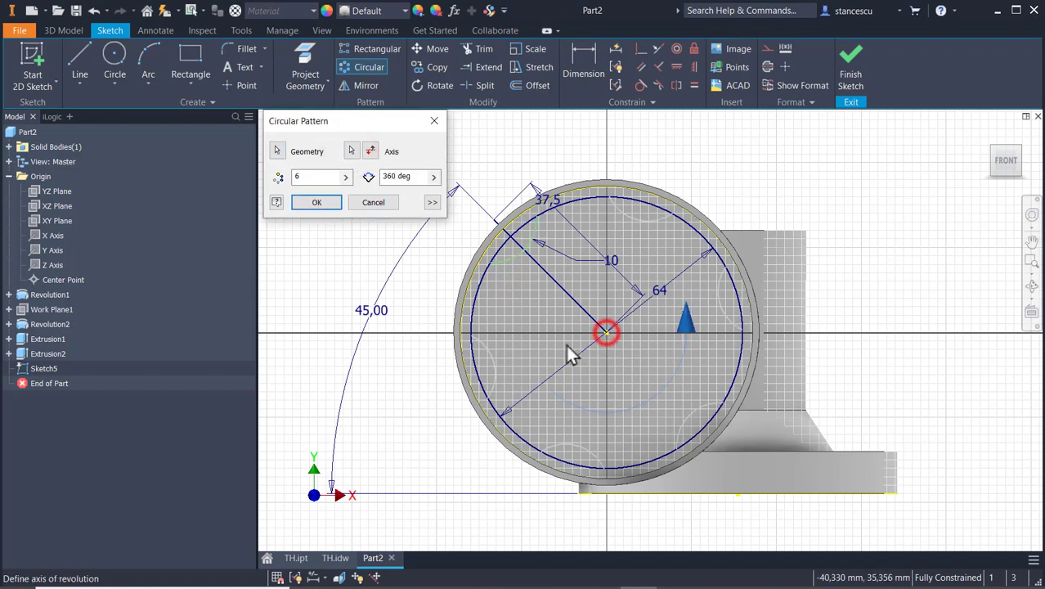
left_click(311, 176)
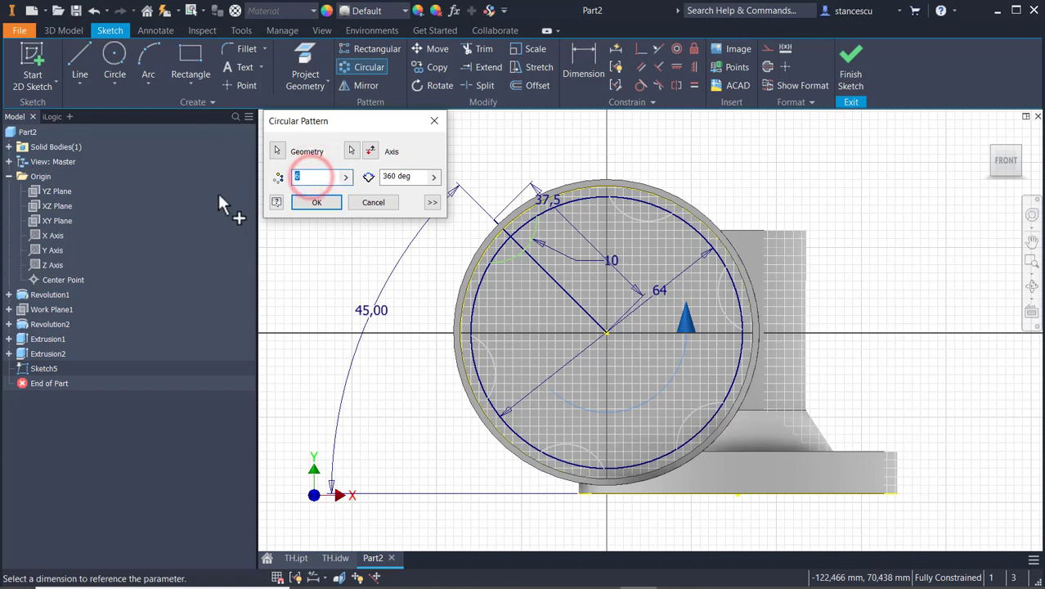
type("4")
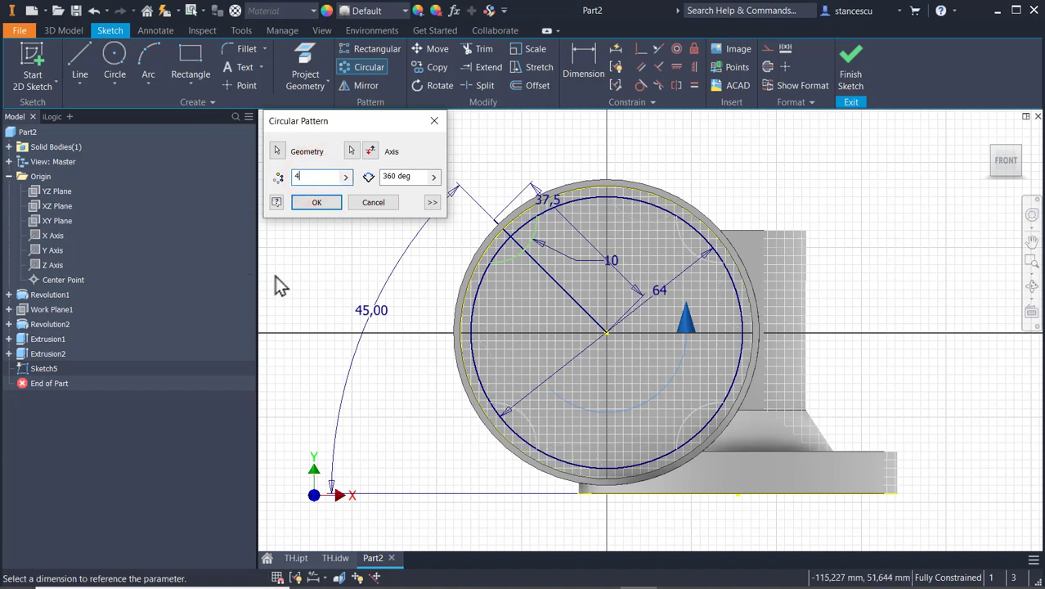
left_click(325, 206)
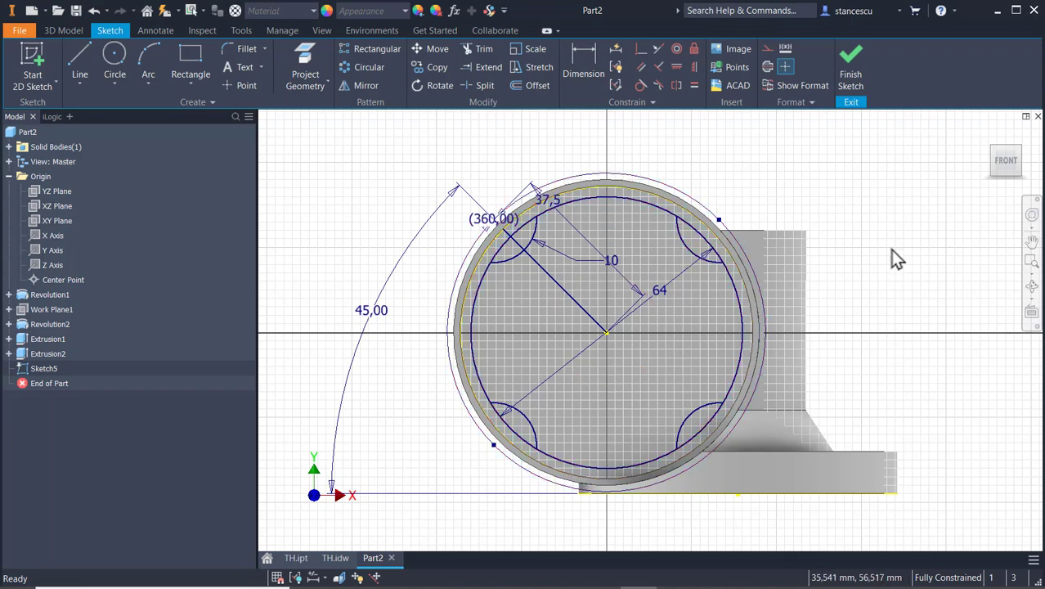
Try to delete the patterned arc in the circle's upper-right corner and view the pattern editing options on the original arc
left_click(688, 252)
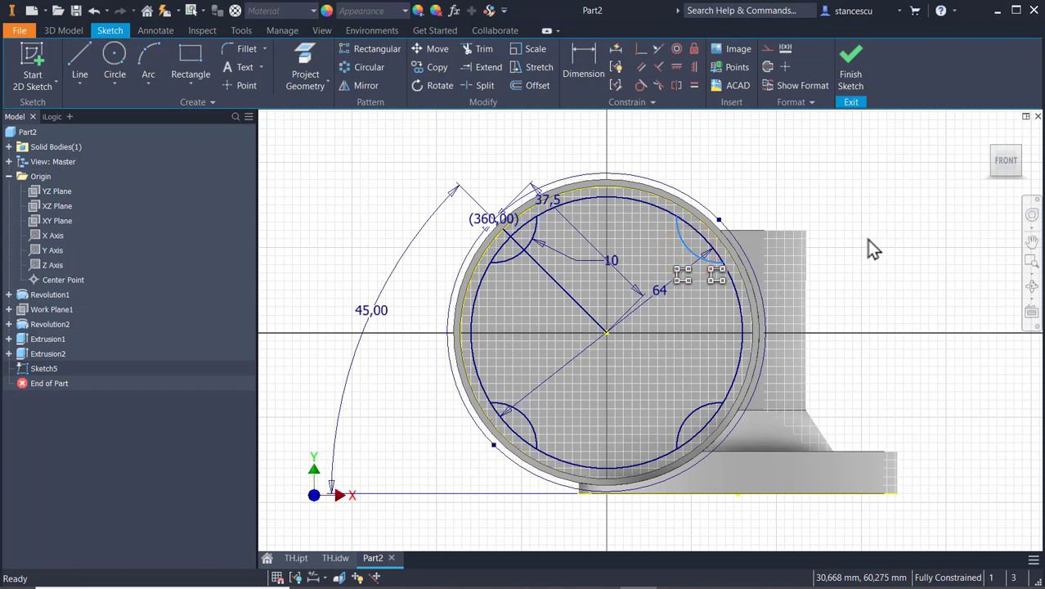
key("Delete")
key("Escape")
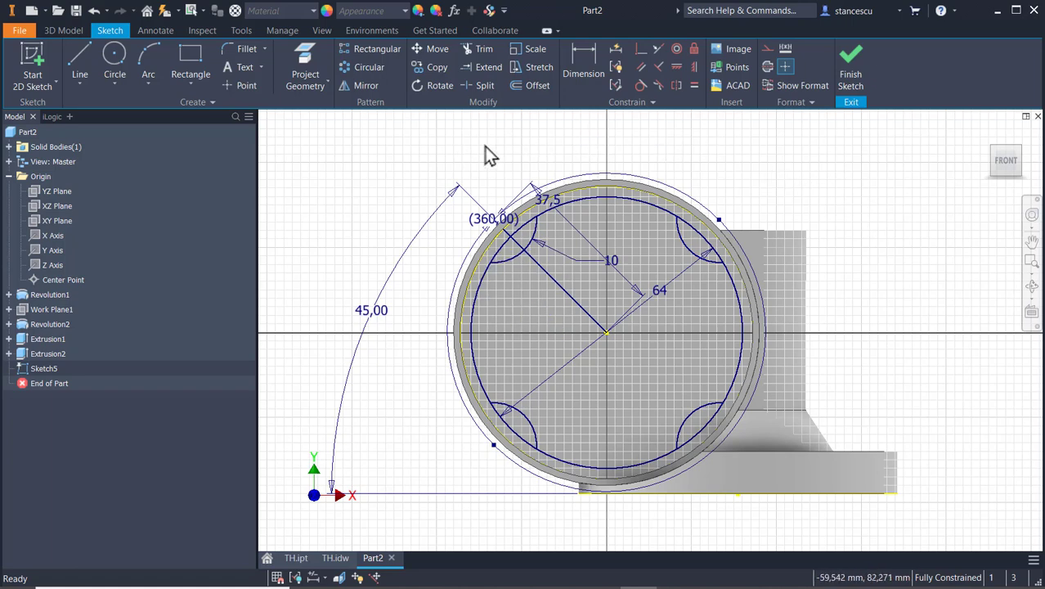
right_click(517, 266)
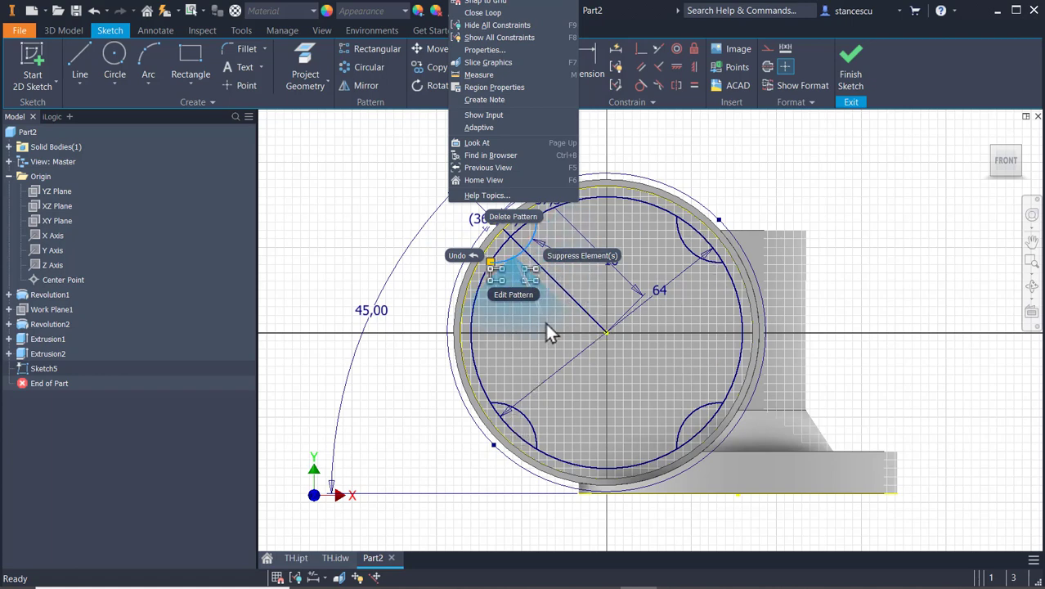
left_click(668, 150)
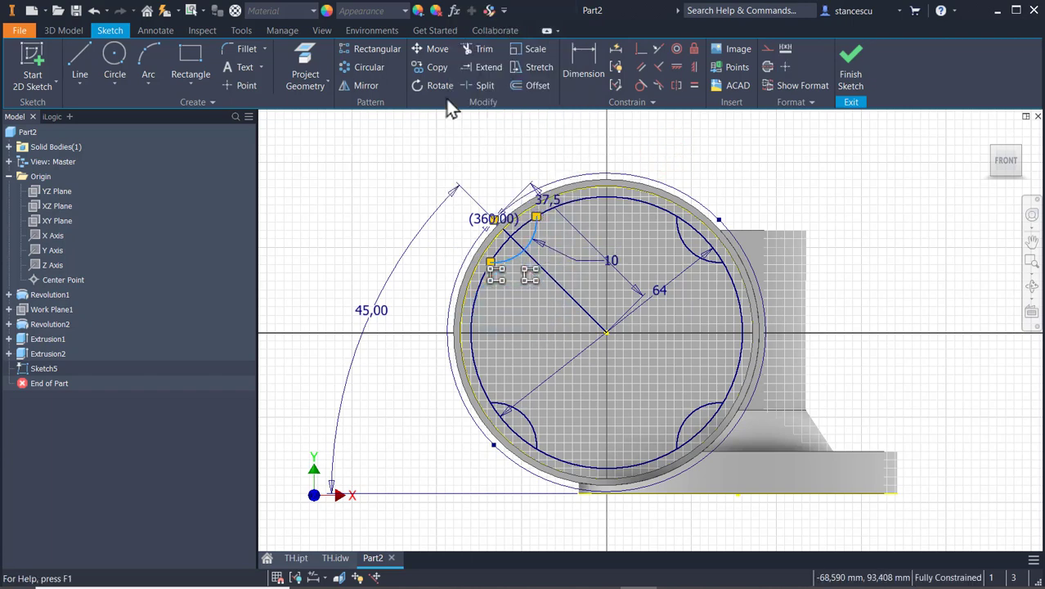
left_click(393, 145)
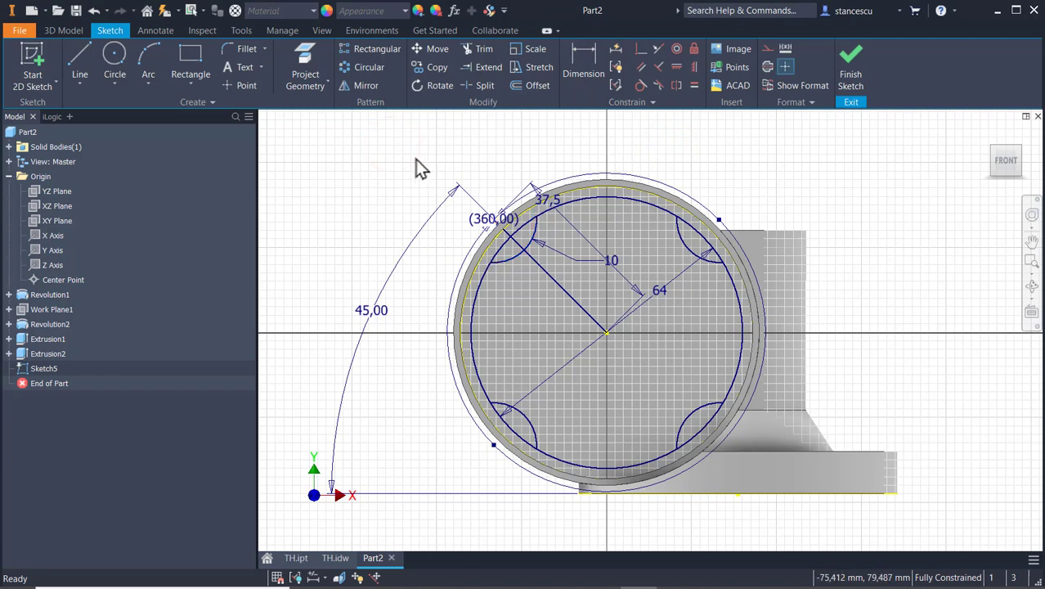
Convert the slanted line to construction geometry and draw a vertical line about 26.5 mm long across the right side of the 64 mm circle
left_click(561, 288)
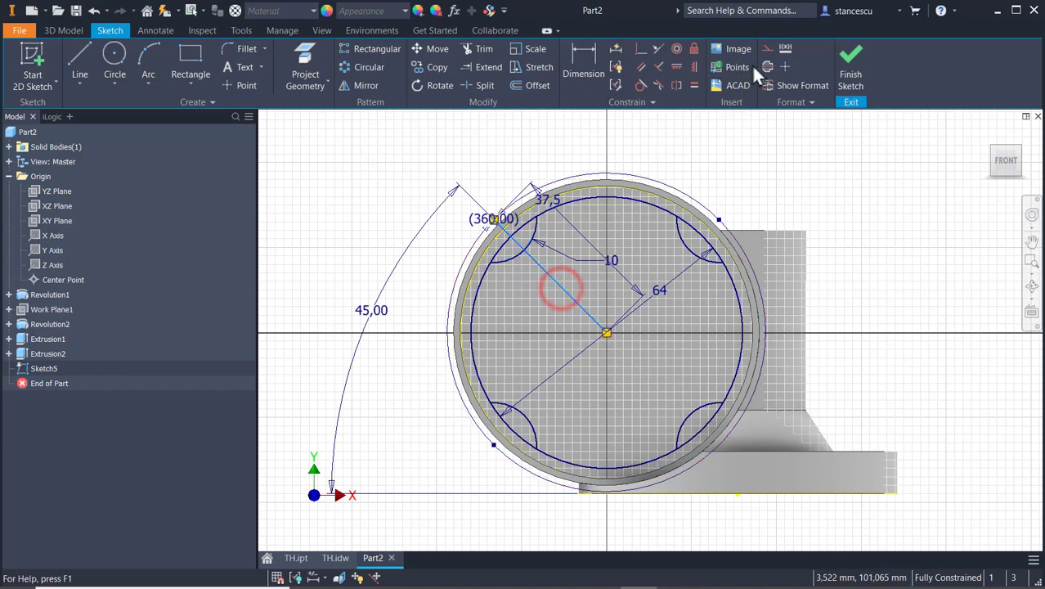
left_click(767, 48)
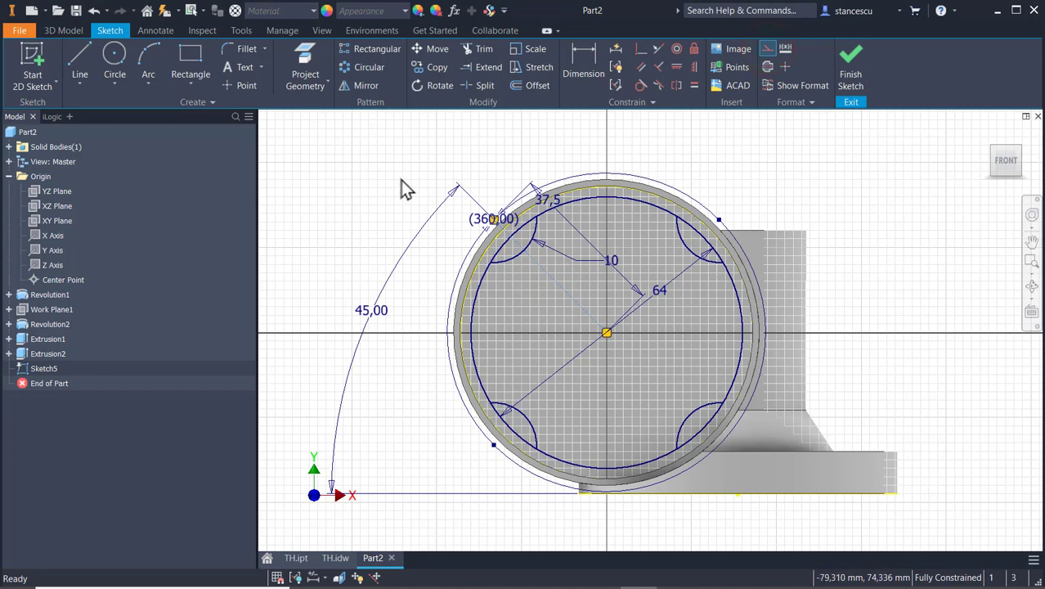
left_click(86, 57)
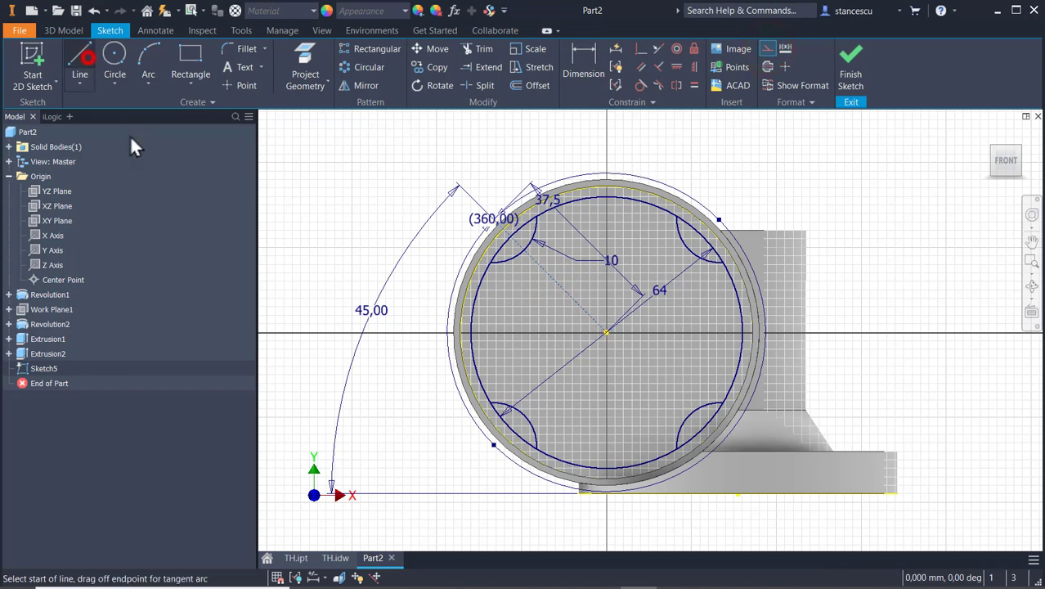
left_click(730, 275)
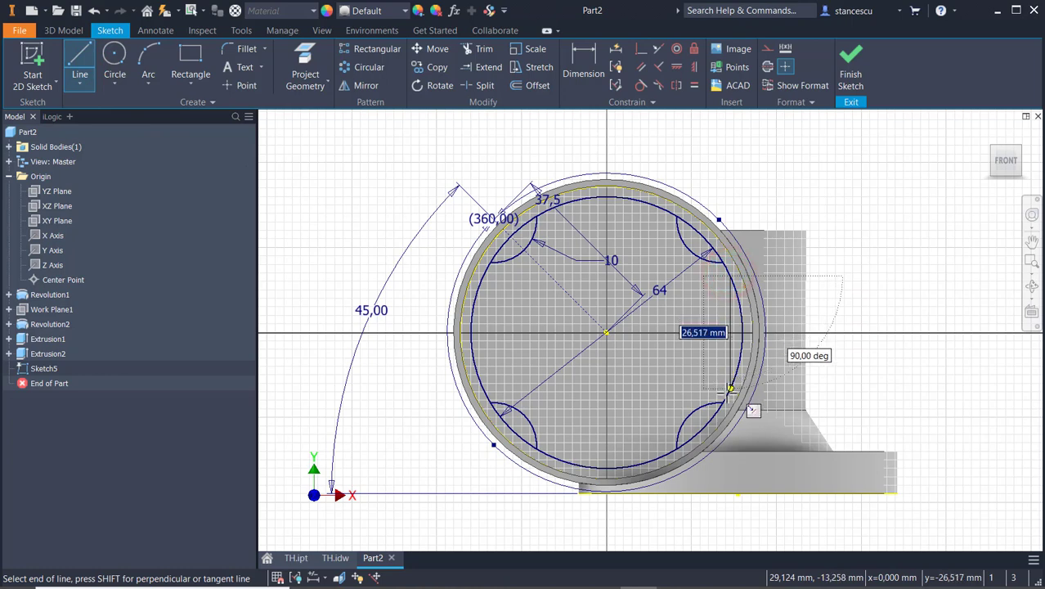
left_click(731, 390)
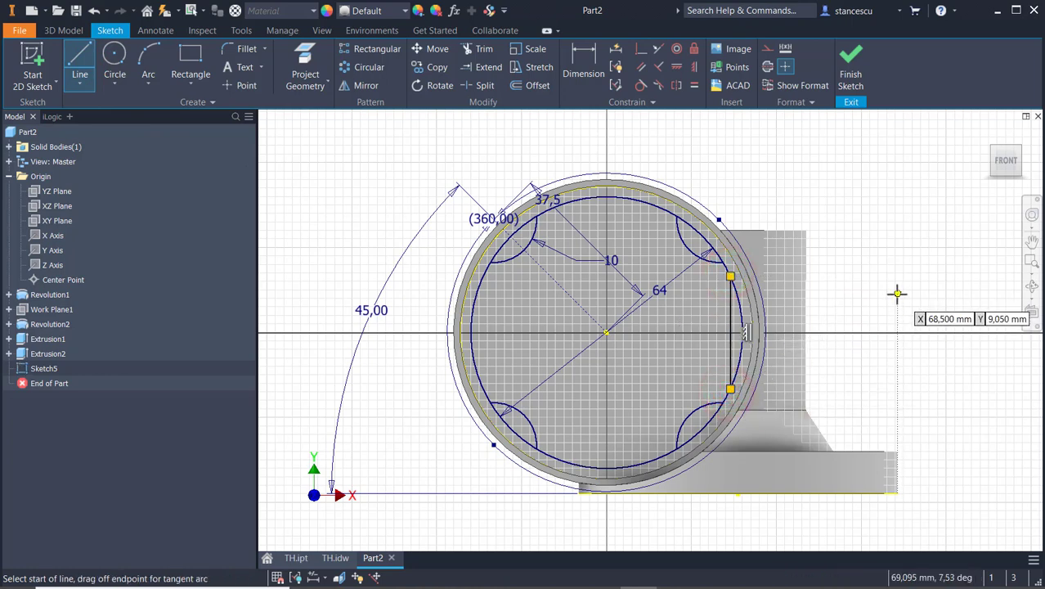
key("Escape")
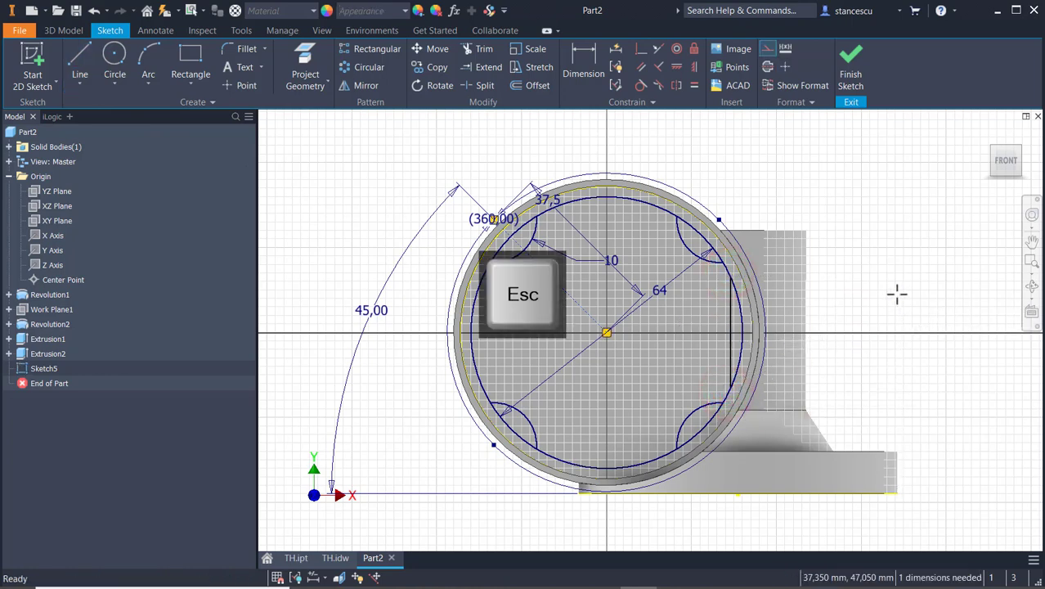
Check the front view in TH.idw and, back in Part2, dimension the vertical line 28 mm horizontally from the circle's centre
left_click(327, 559)
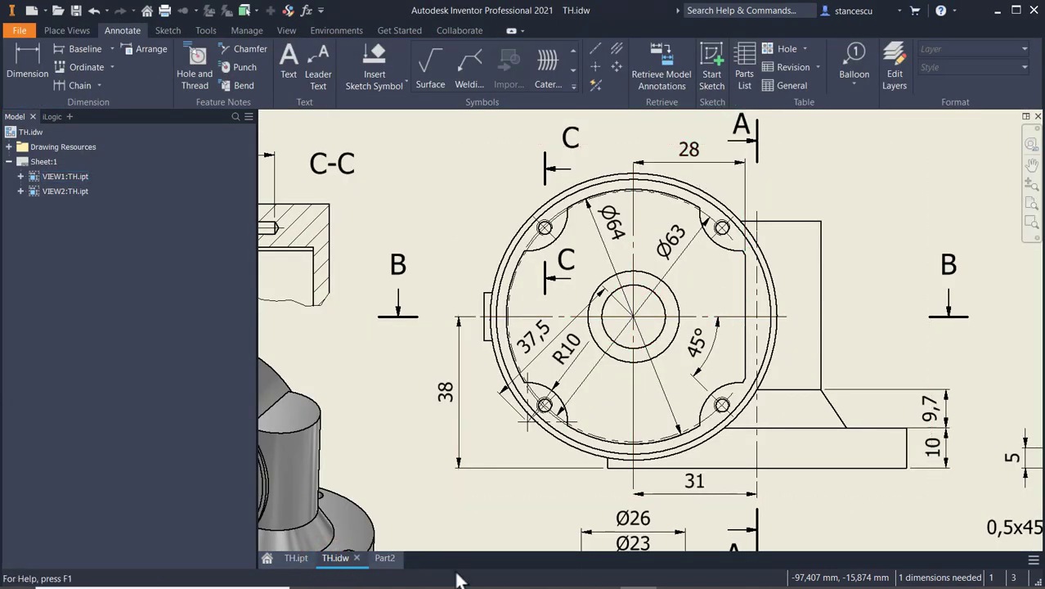
left_click(378, 561)
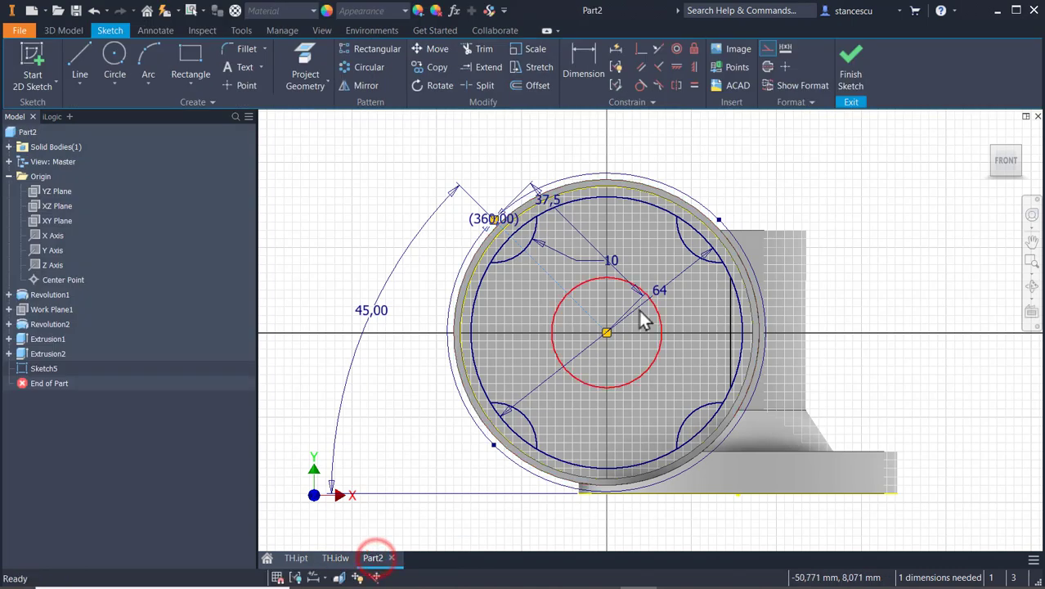
left_click(573, 59)
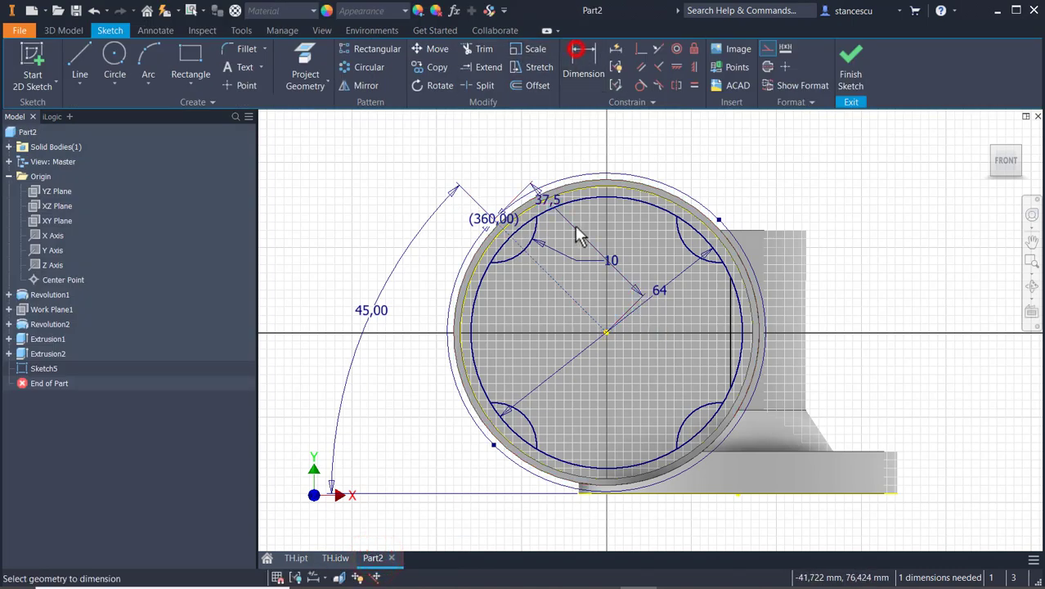
left_click(735, 309)
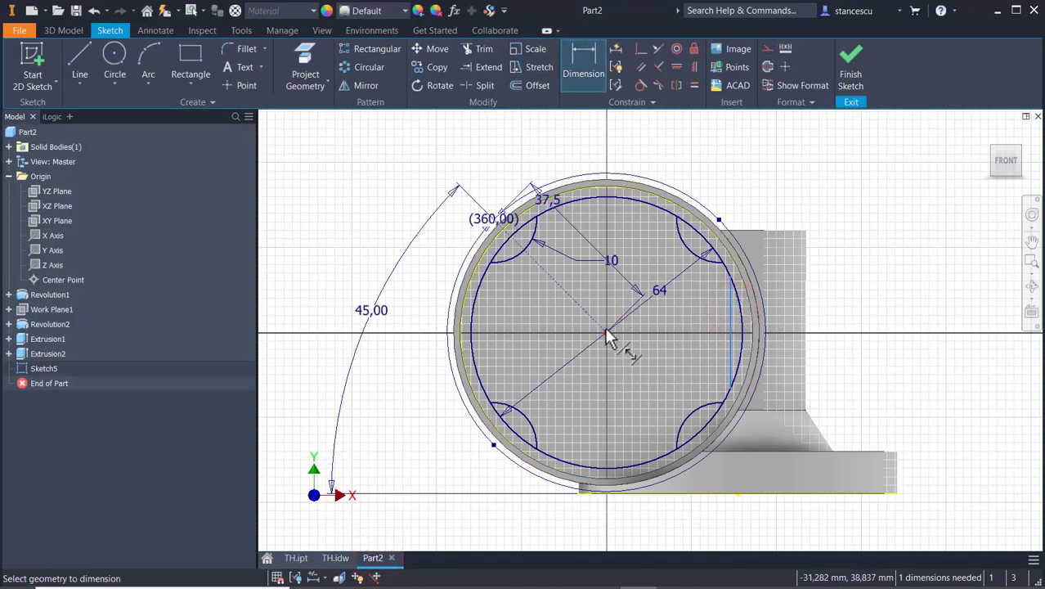
left_click(605, 329)
left_click(646, 139)
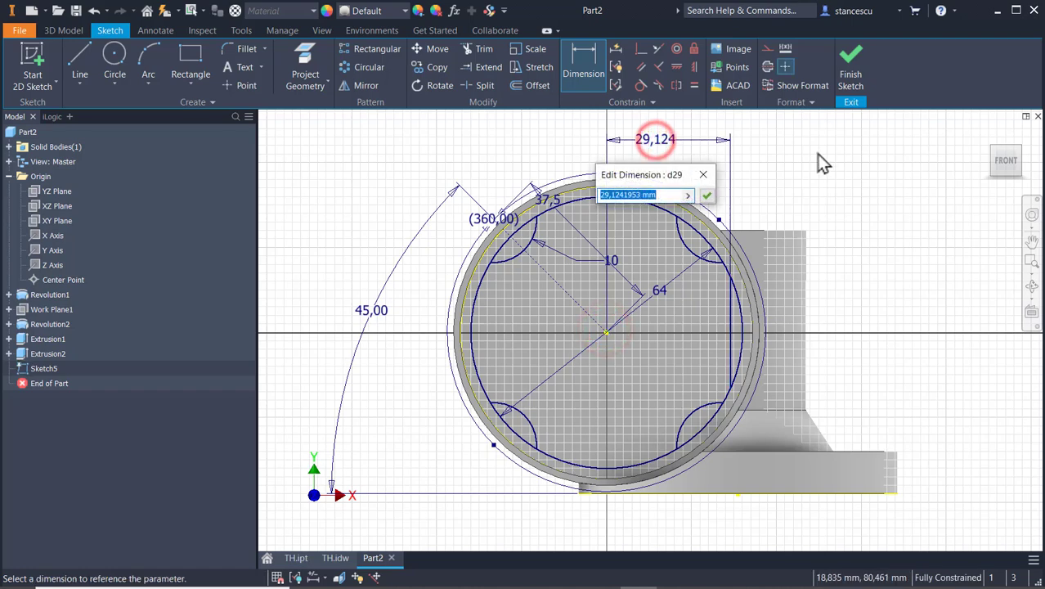
type("28")
key("Return")
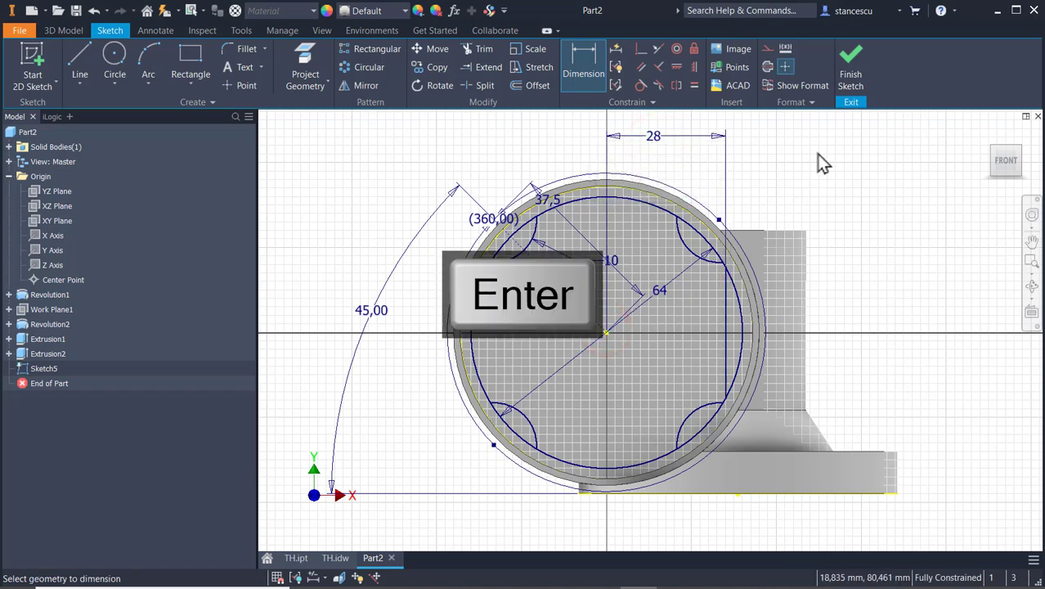
Split the 64 mm circle where it meets the four corner arcs and the vertical line
left_click(483, 85)
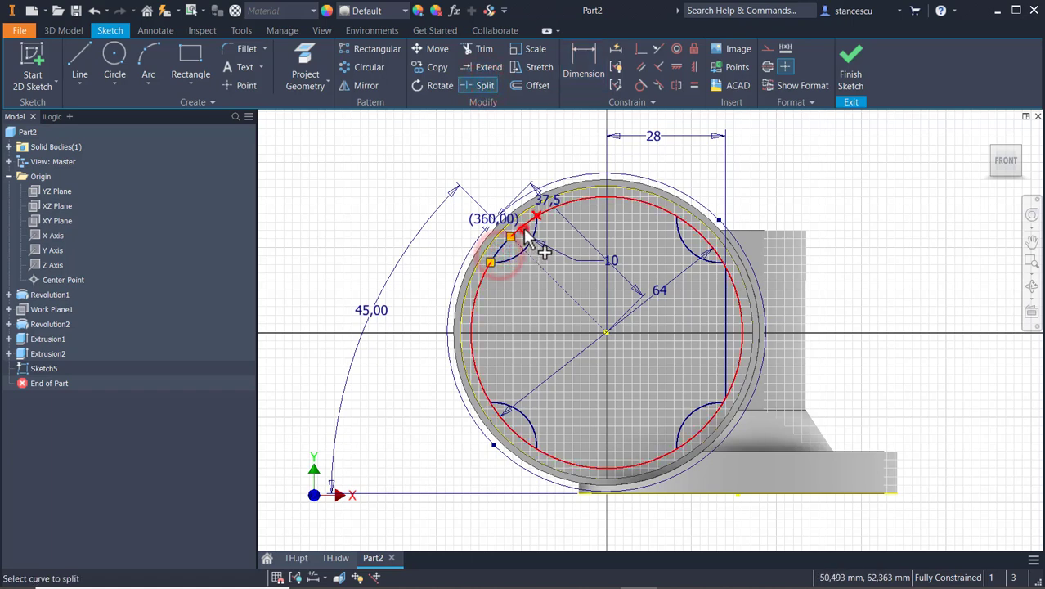
left_click(503, 256)
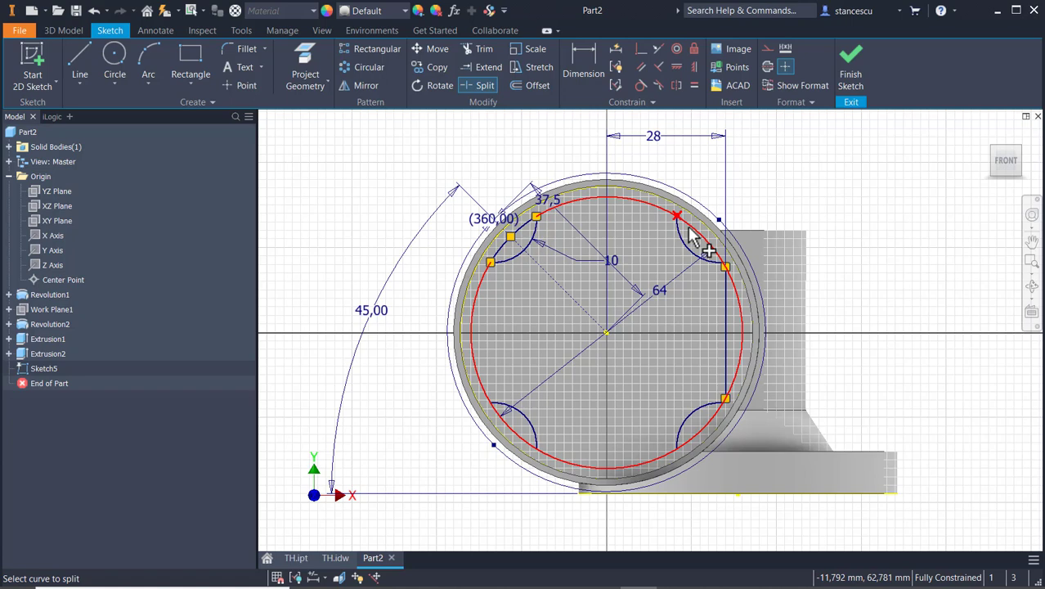
left_click(690, 231)
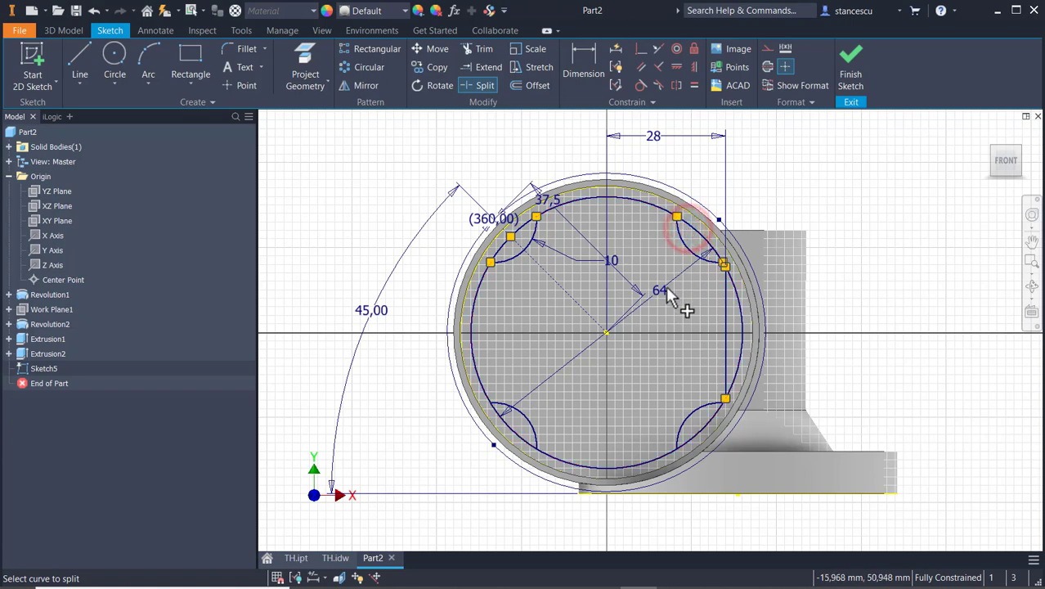
left_click(741, 319)
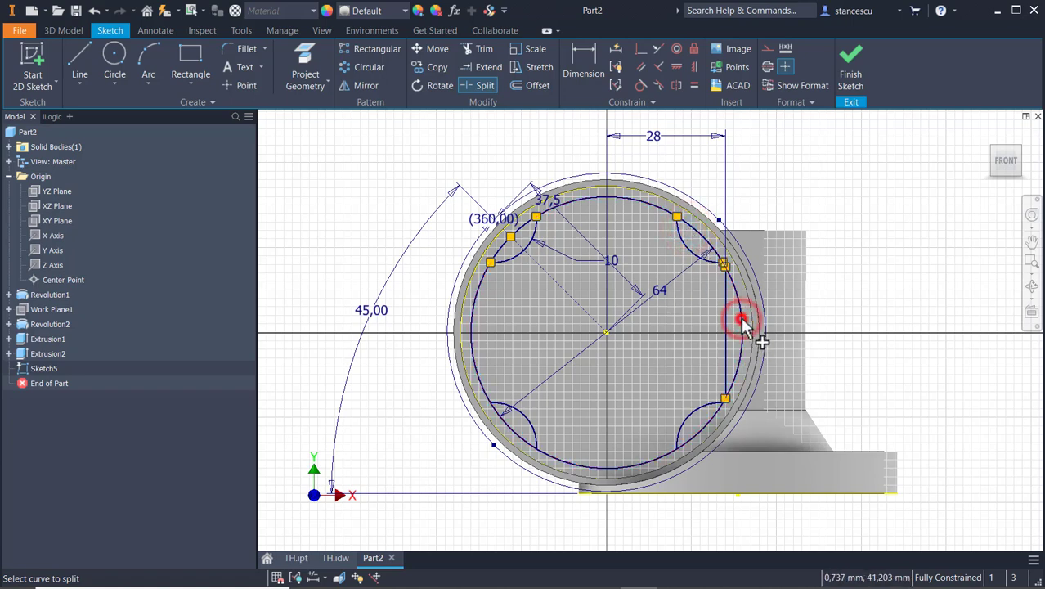
left_click(694, 442)
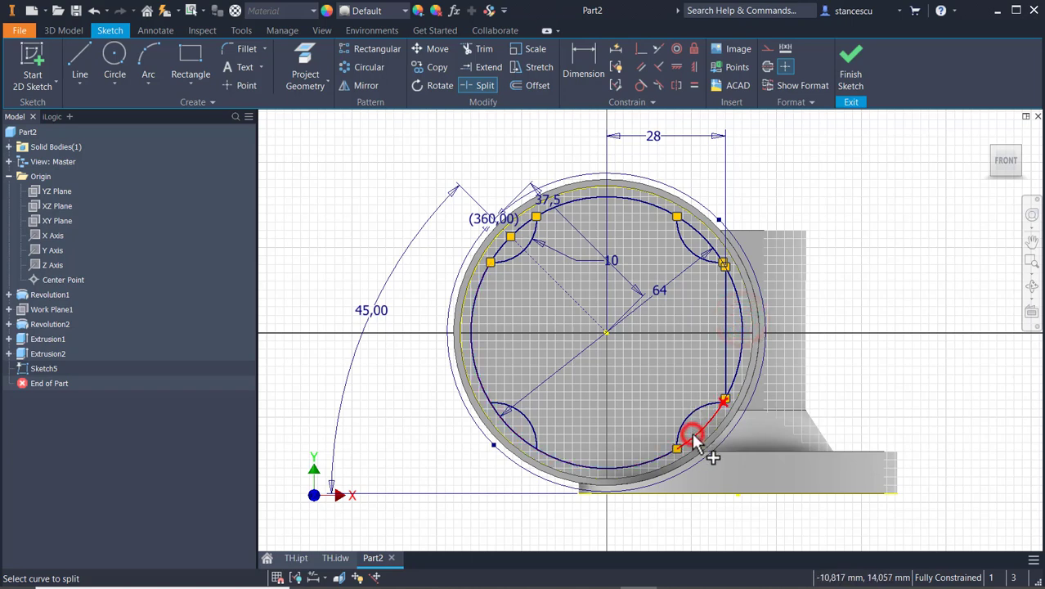
left_click(507, 426)
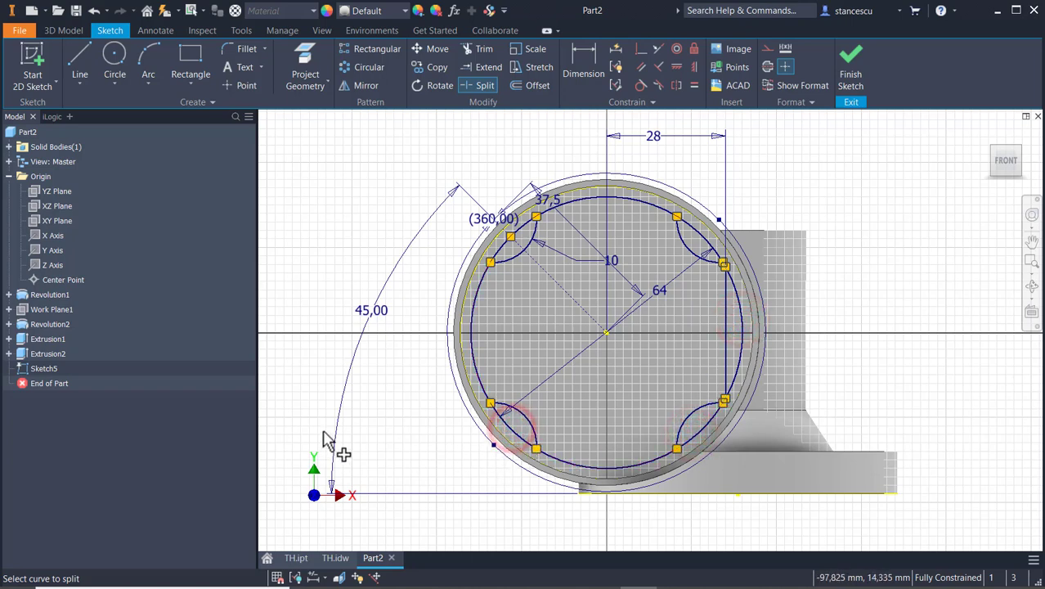
key("Escape")
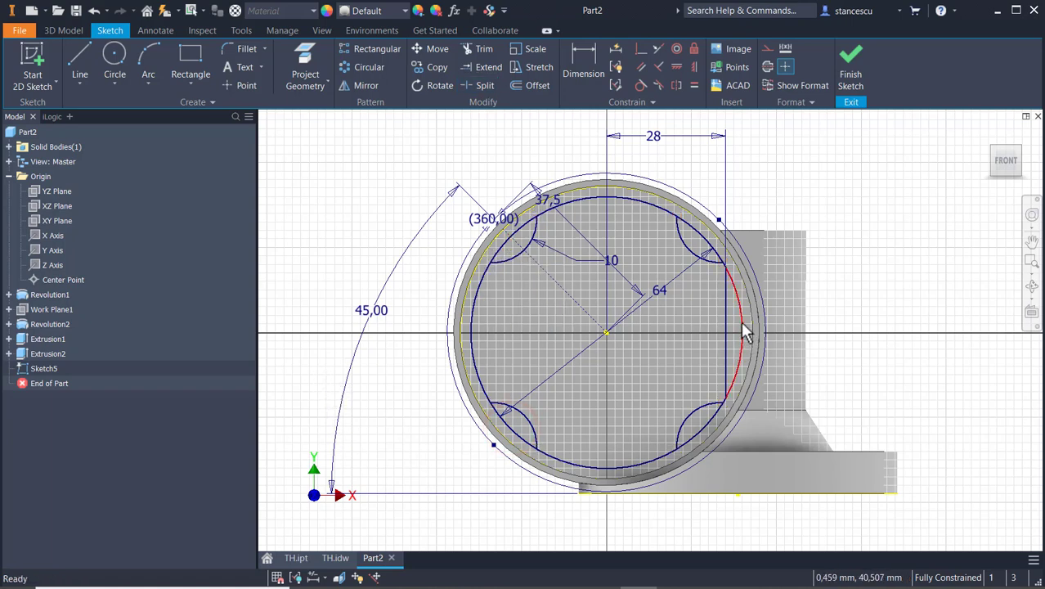
Convert the 64 mm circle's segments beyond the vertical flat and inside the corner arcs to construction geometry
left_click(744, 325)
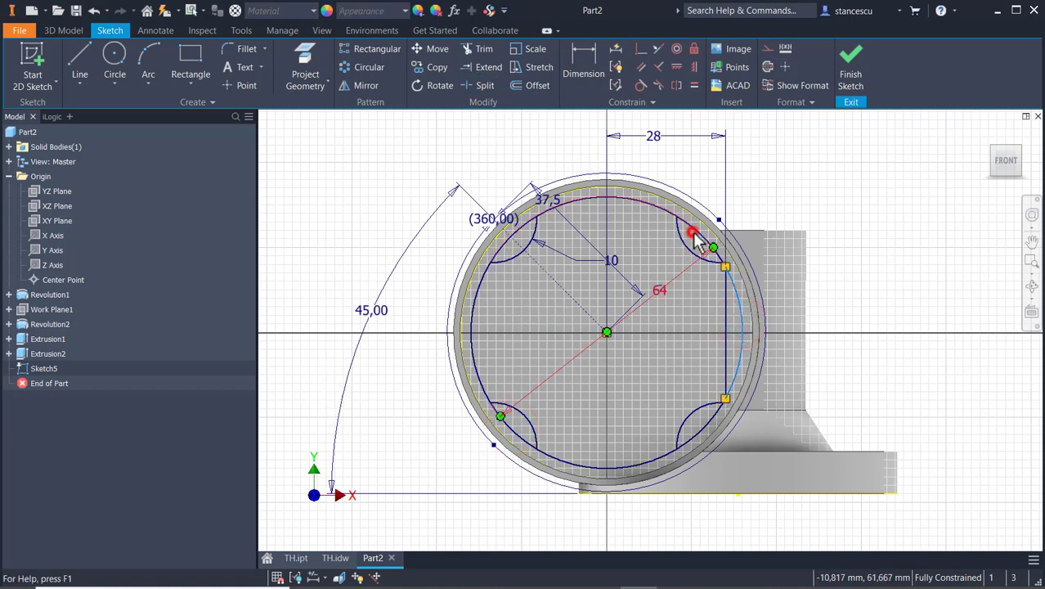
left_click(693, 236)
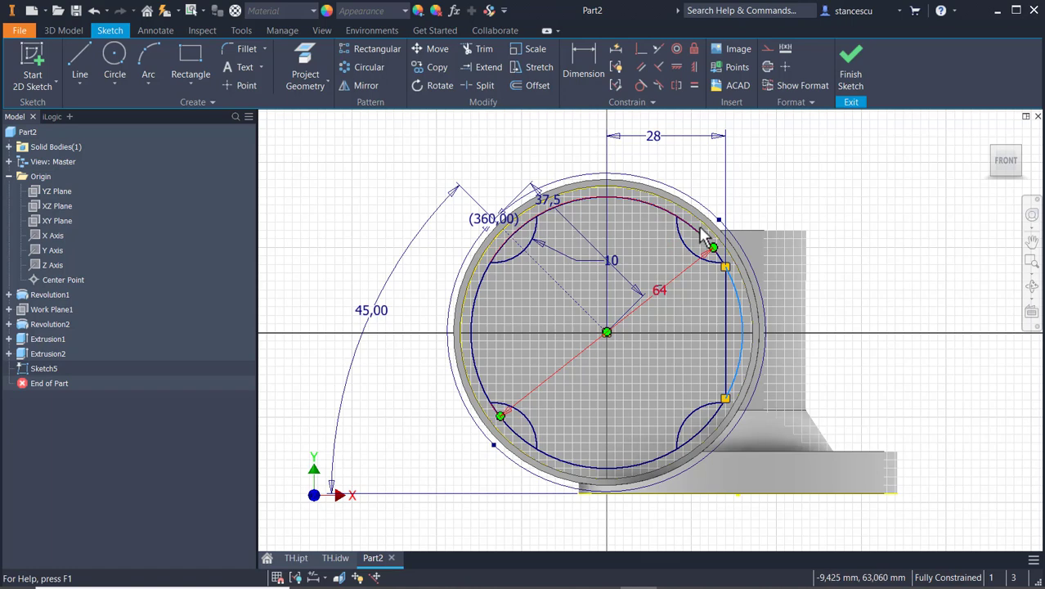
left_click(701, 233, "ctrl")
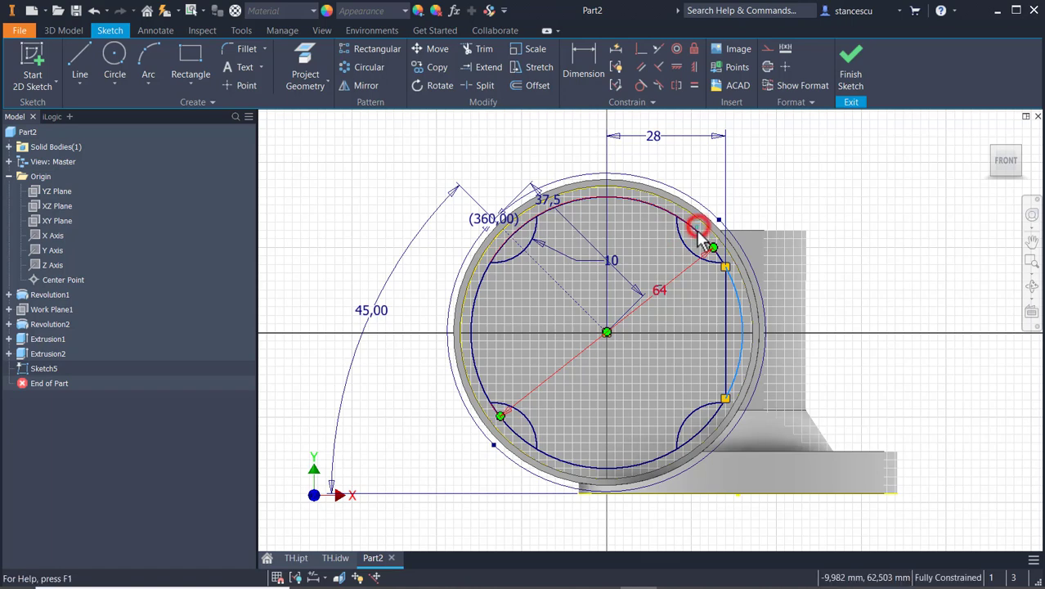
left_click(691, 436, "ctrl")
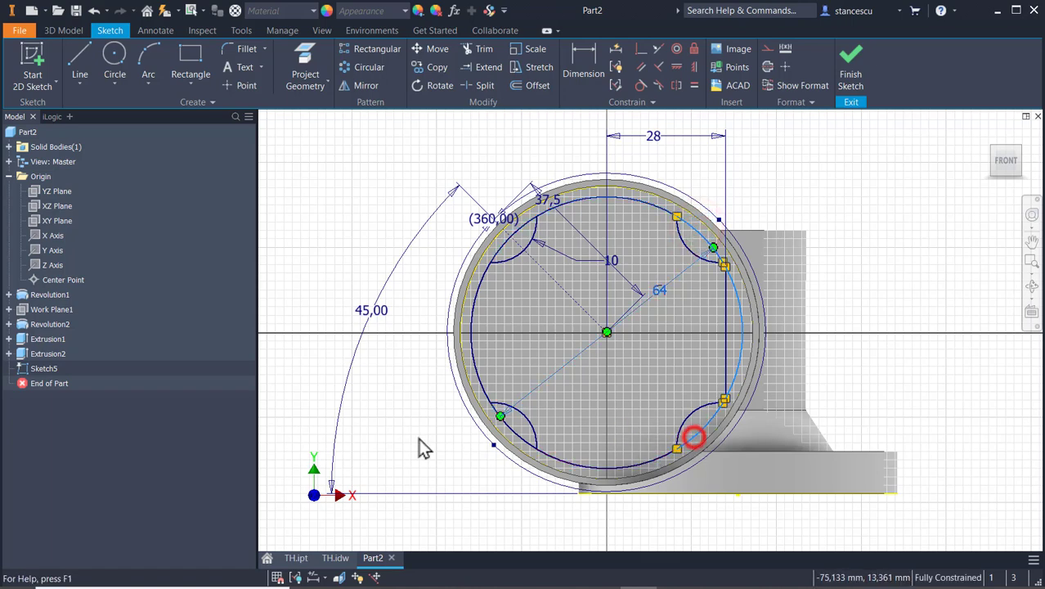
left_click(511, 428, "ctrl")
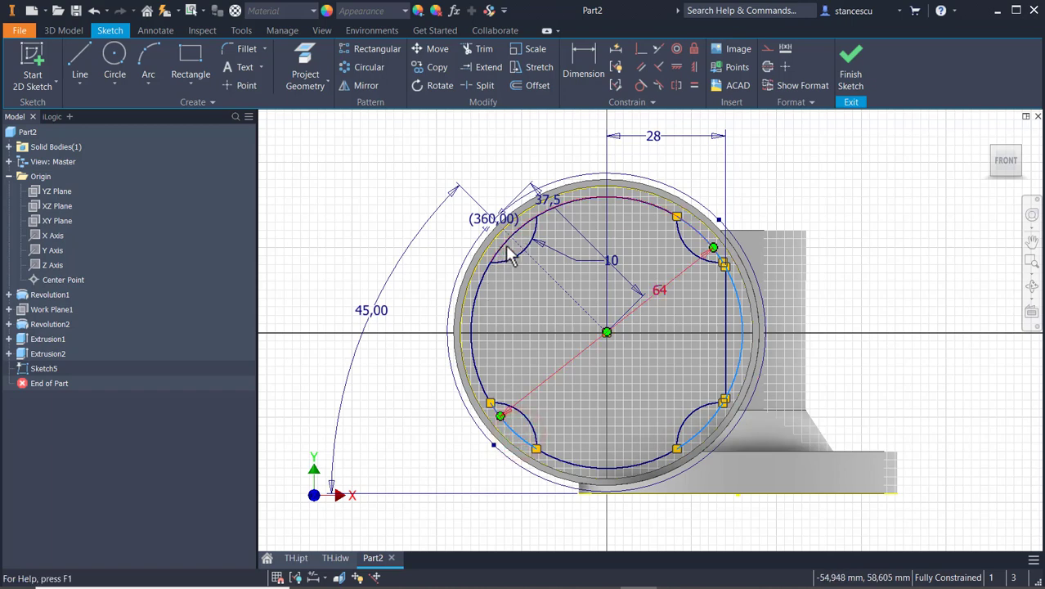
left_click(505, 247, "ctrl")
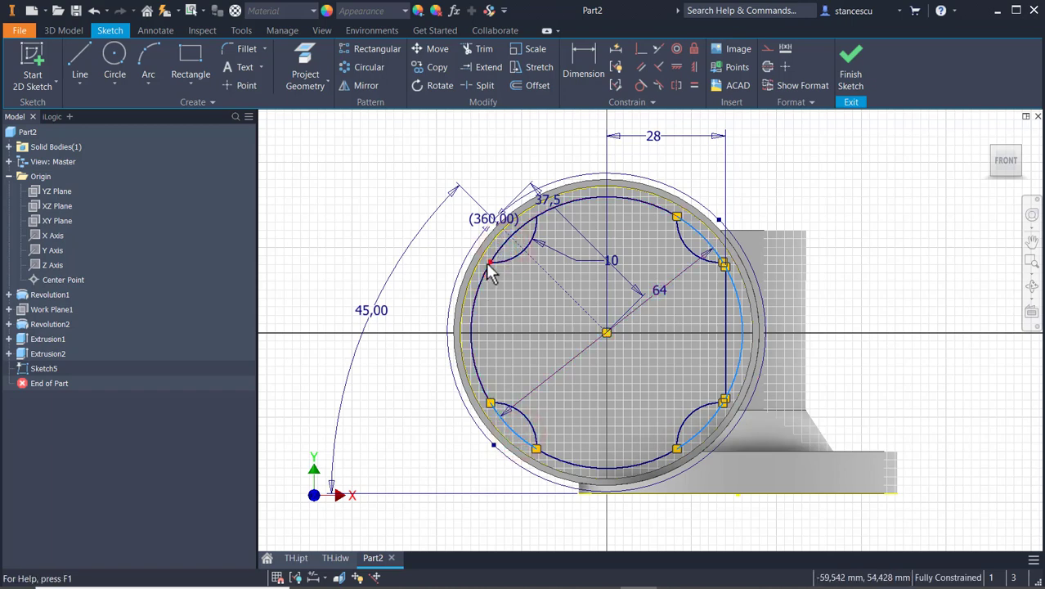
left_click(504, 249, "ctrl")
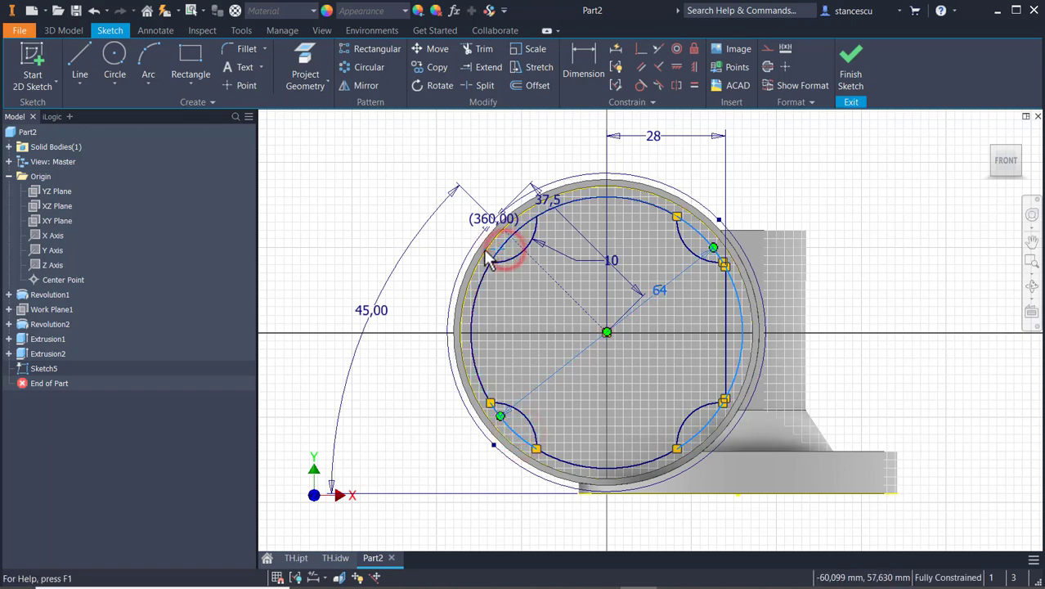
left_click(485, 251, "ctrl")
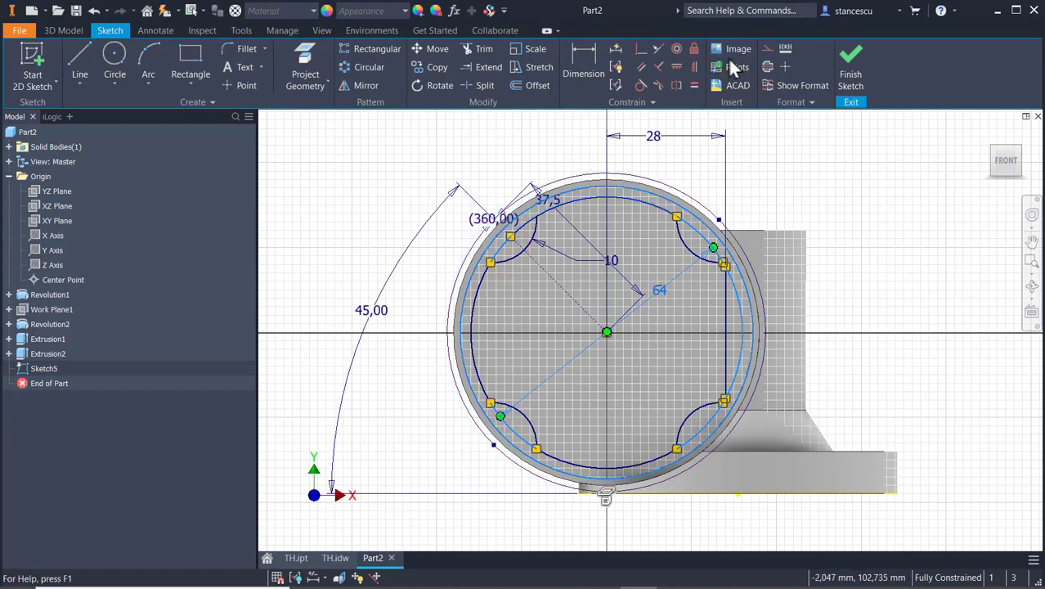
left_click(766, 50)
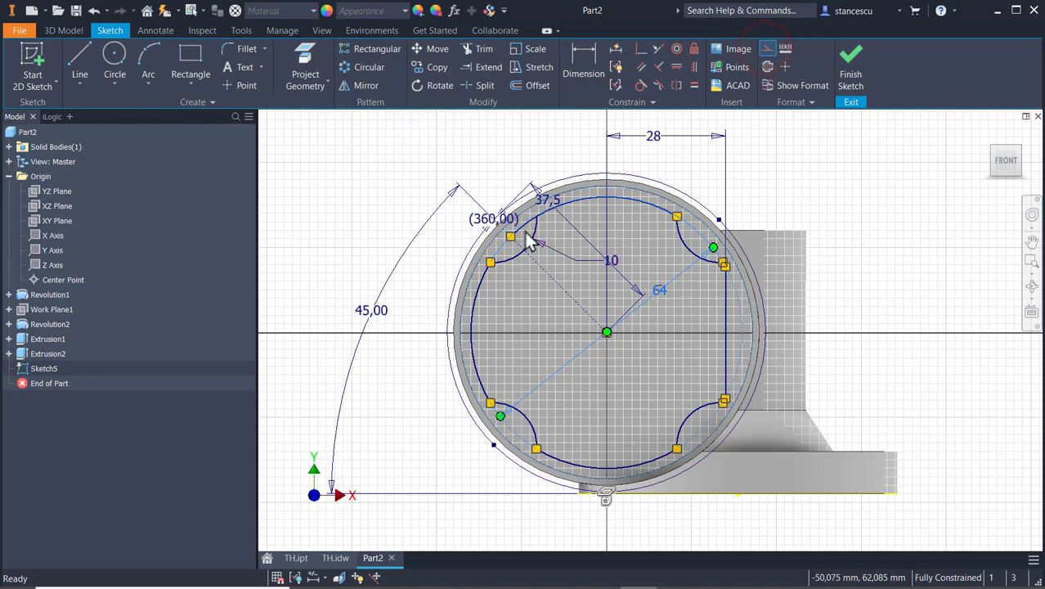
left_click(484, 85)
left_click(403, 152)
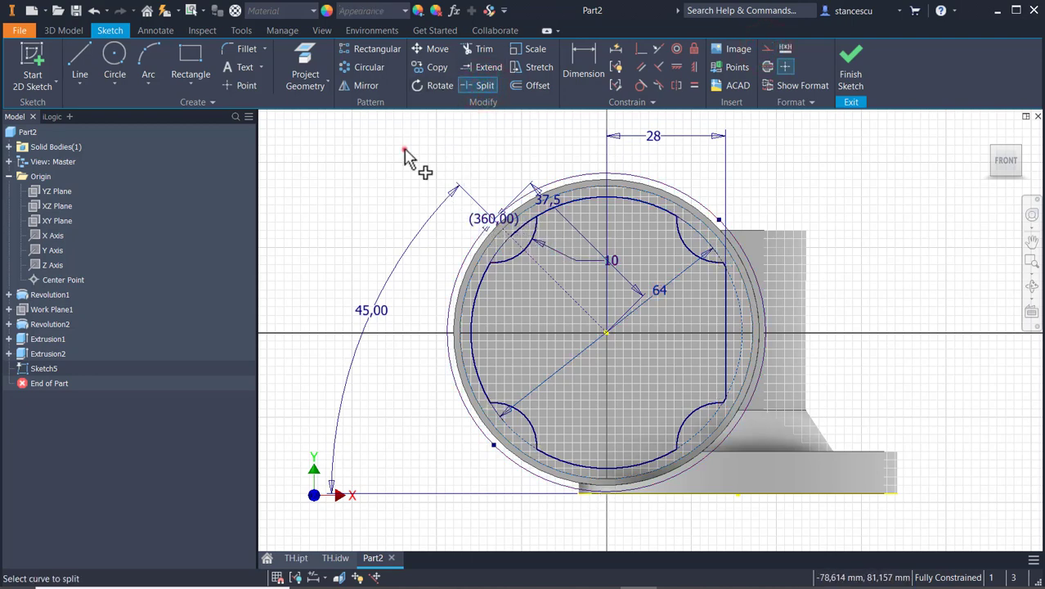
key("Escape")
Convert the remaining solid circle segment inside the upper-left corner arc to construction geometry and finish the sketch
scroll(508, 228, "up", 3)
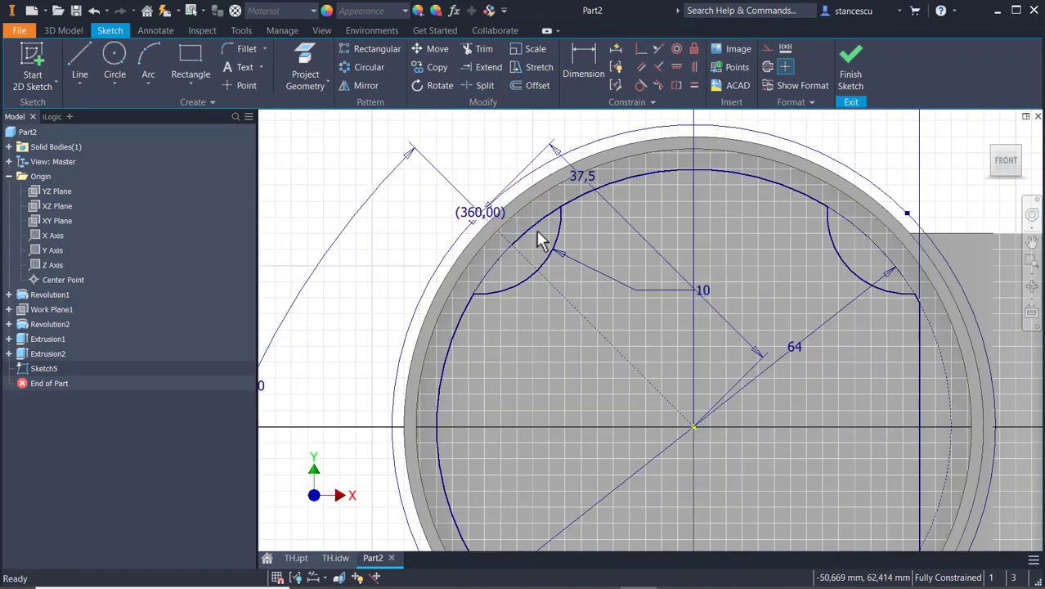
left_click(550, 223)
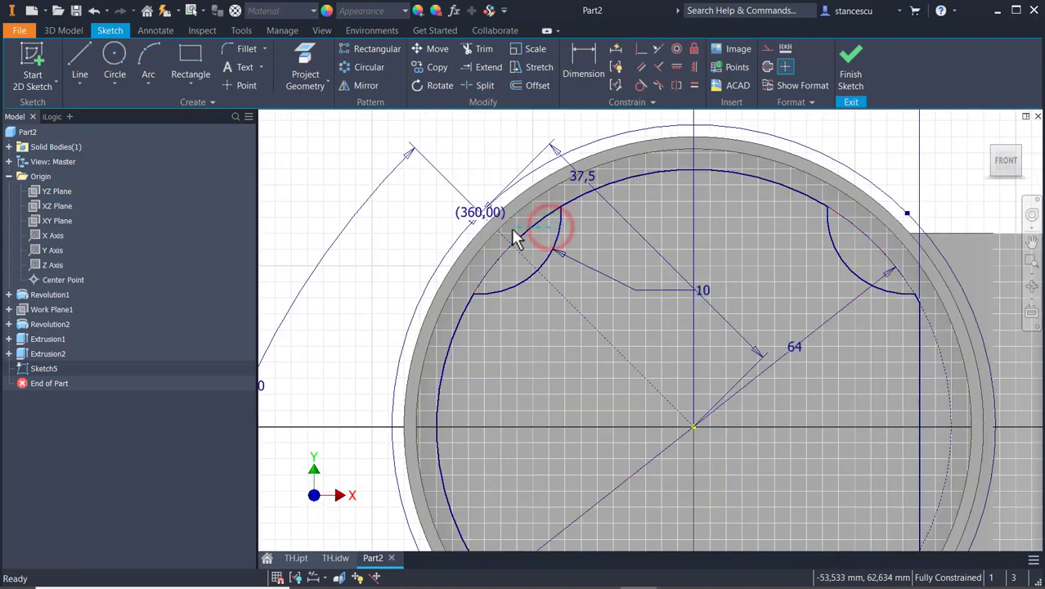
left_click(766, 49)
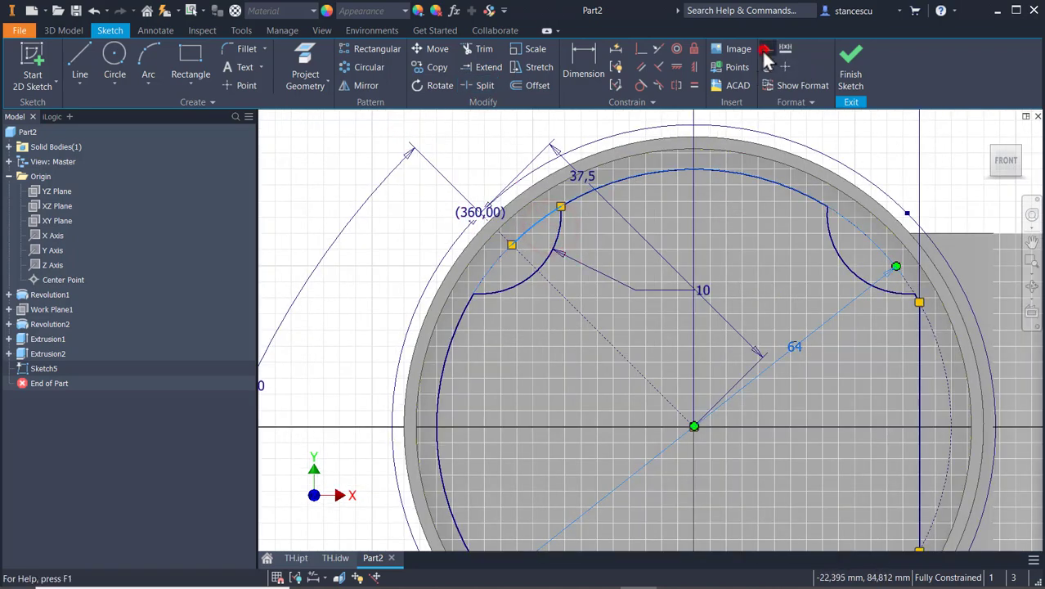
left_click(442, 143)
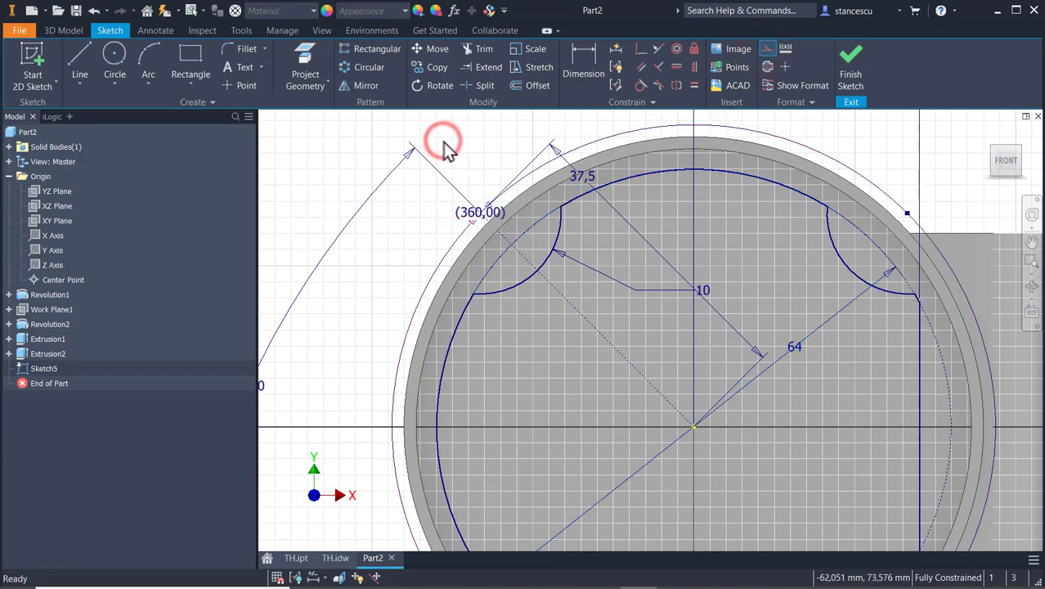
key("Home")
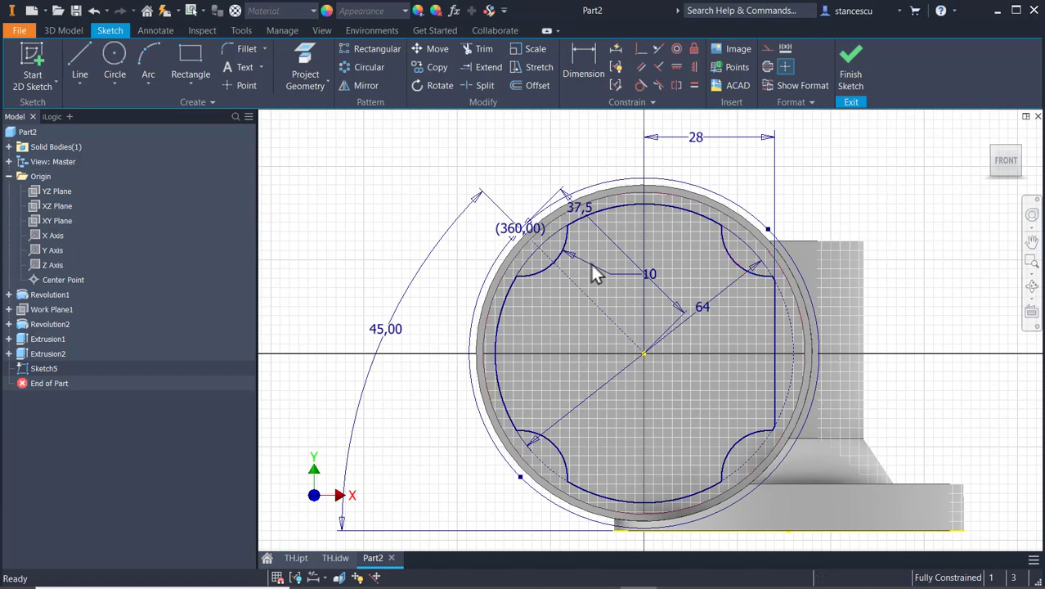
left_click(854, 61)
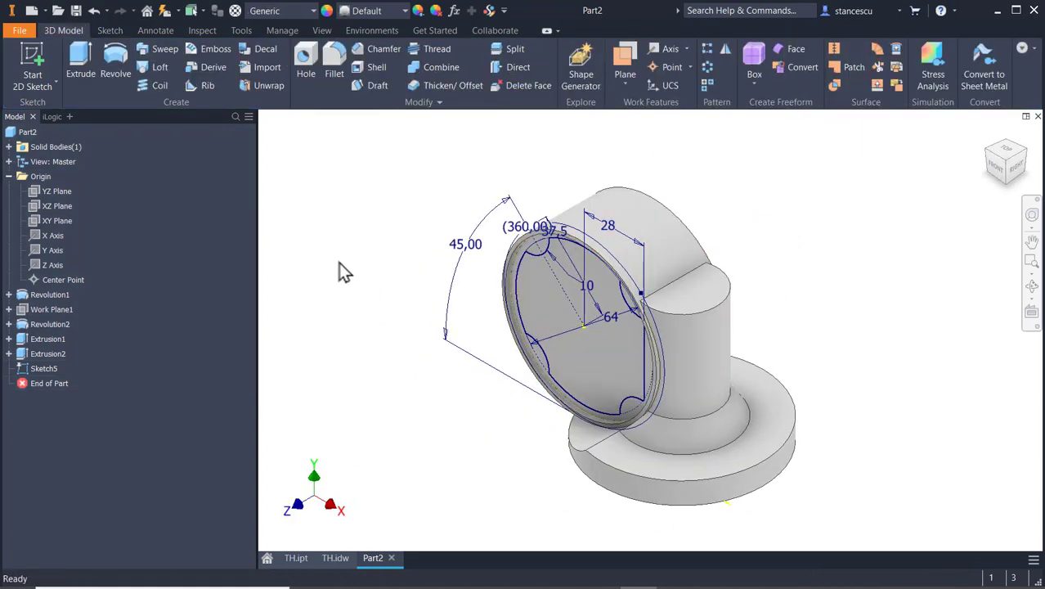
Check the cavity depth in section B-B of TH.idw and, back in Part2, cut the sketched profile 30-2.3 mm deep into the housing
left_click(336, 558)
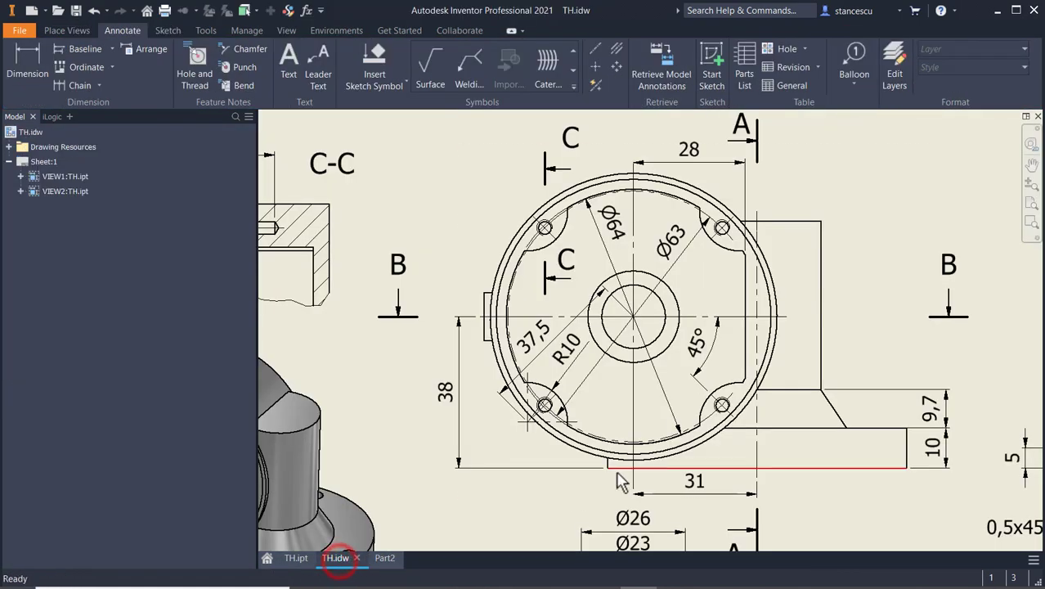
middle_click_drag(616, 469, 658, 110)
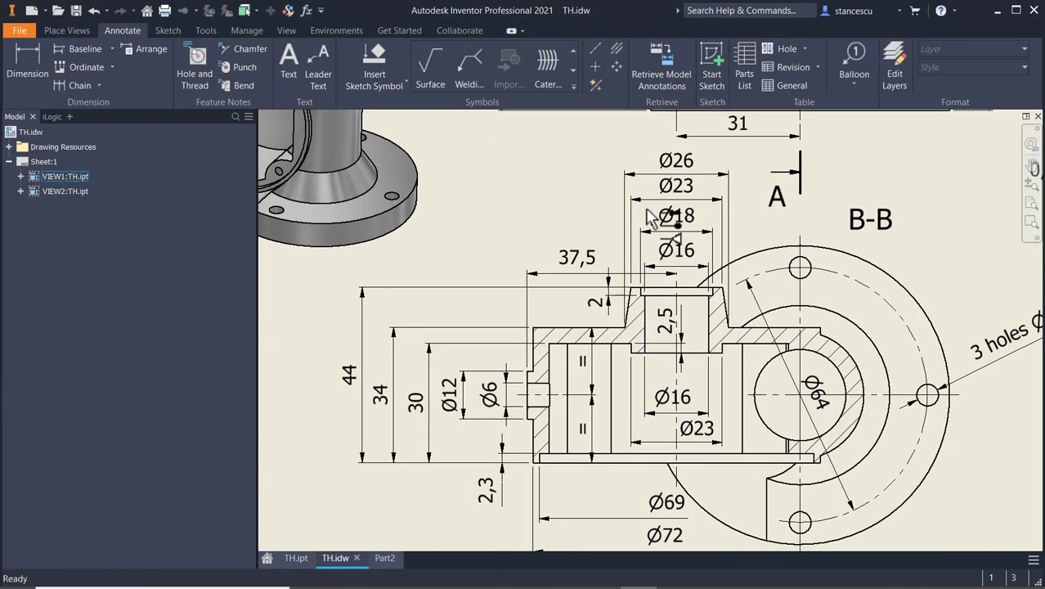
left_click(570, 455)
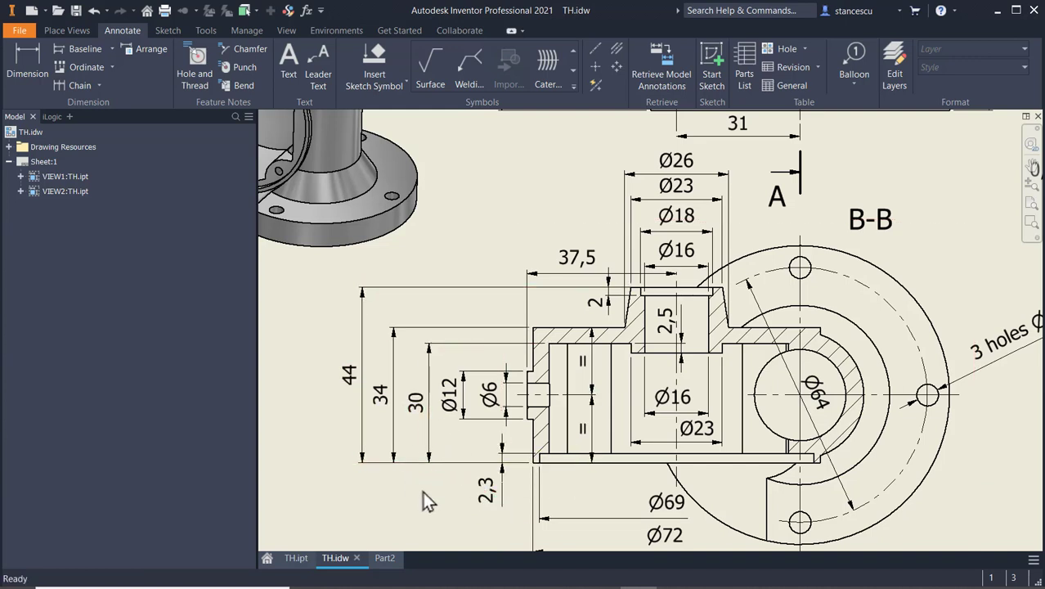
left_click(386, 559)
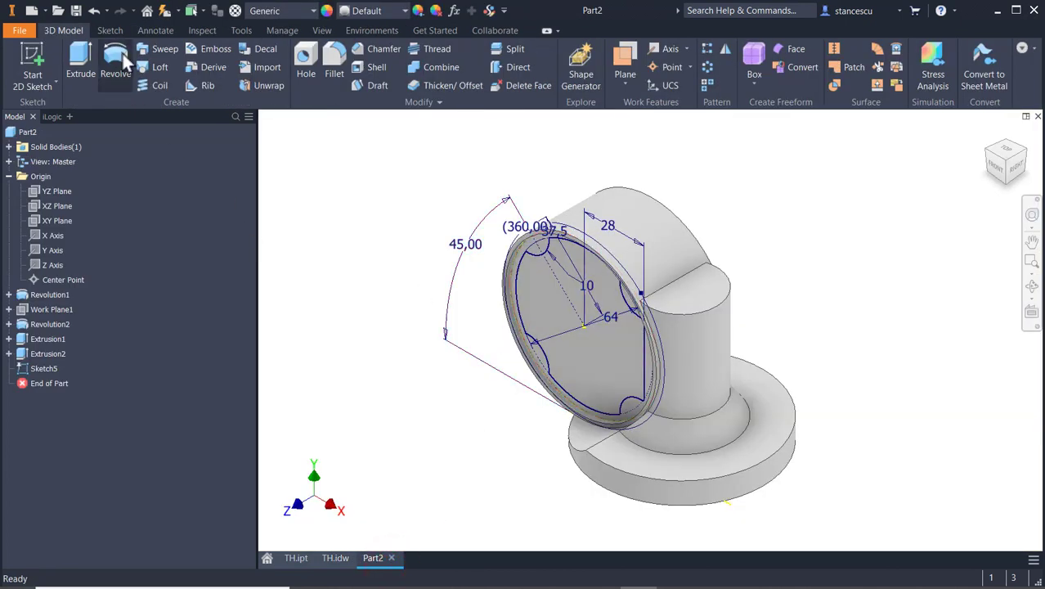
left_click(79, 60)
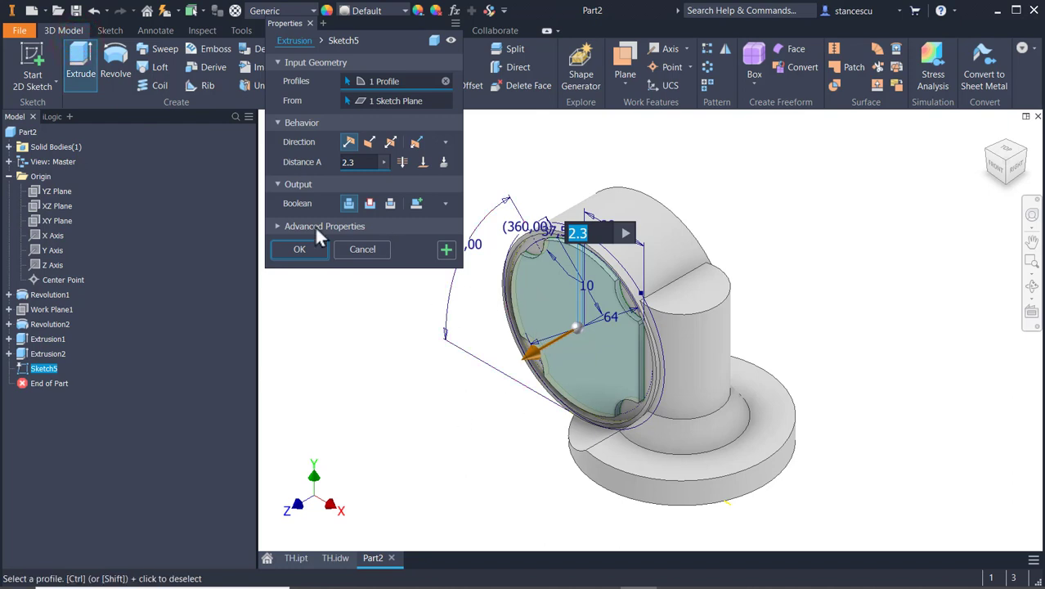
left_click(370, 202)
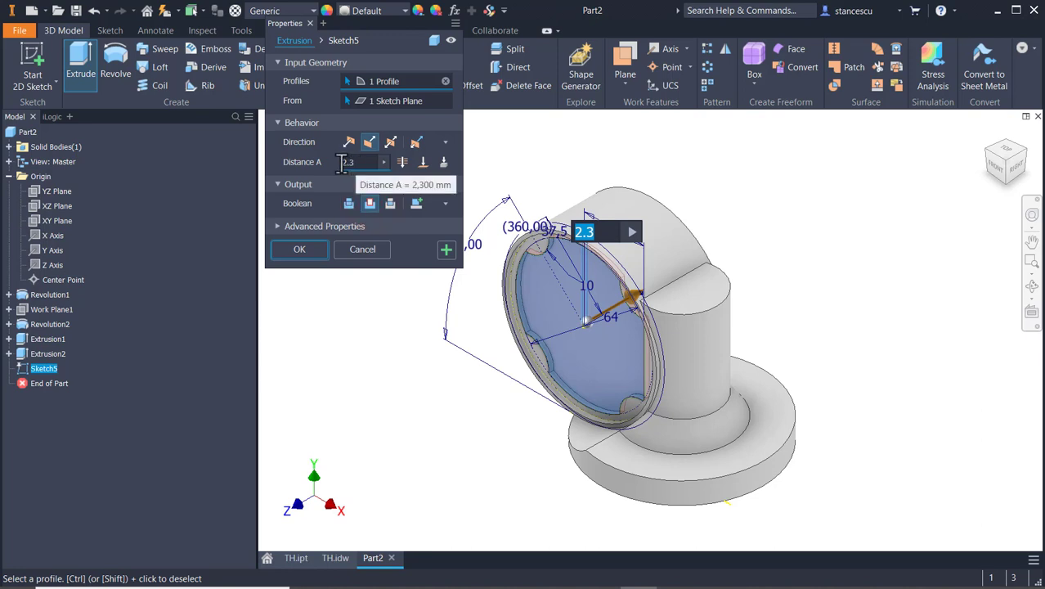
left_click(343, 162)
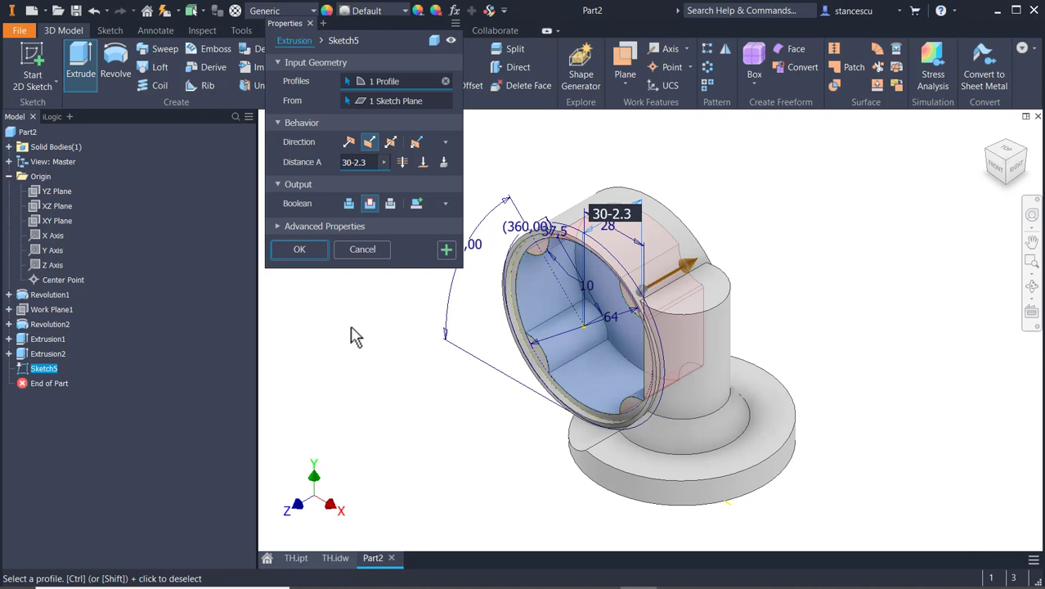
left_click(303, 249)
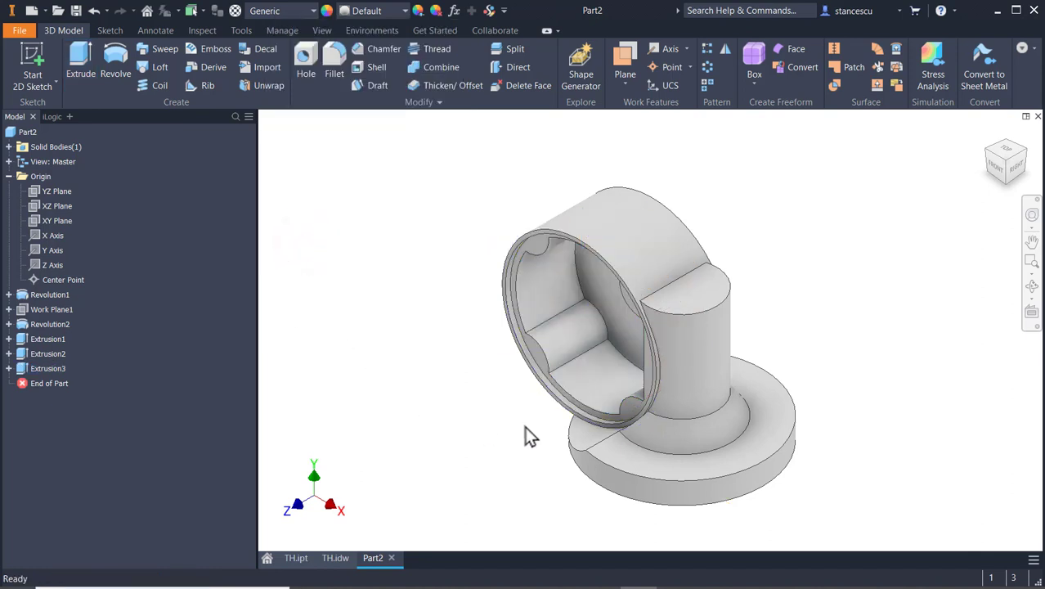
middle_click_drag(473, 483, 497, 460, "shift")
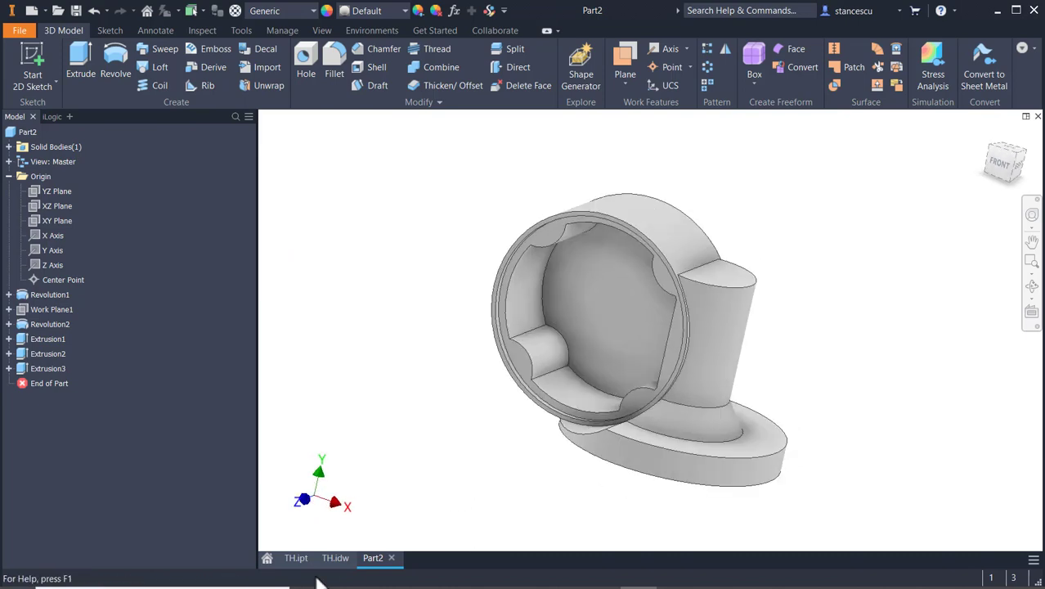
Return to the TH.idw drawing to examine the boss dimensions in section B-B
left_click(336, 558)
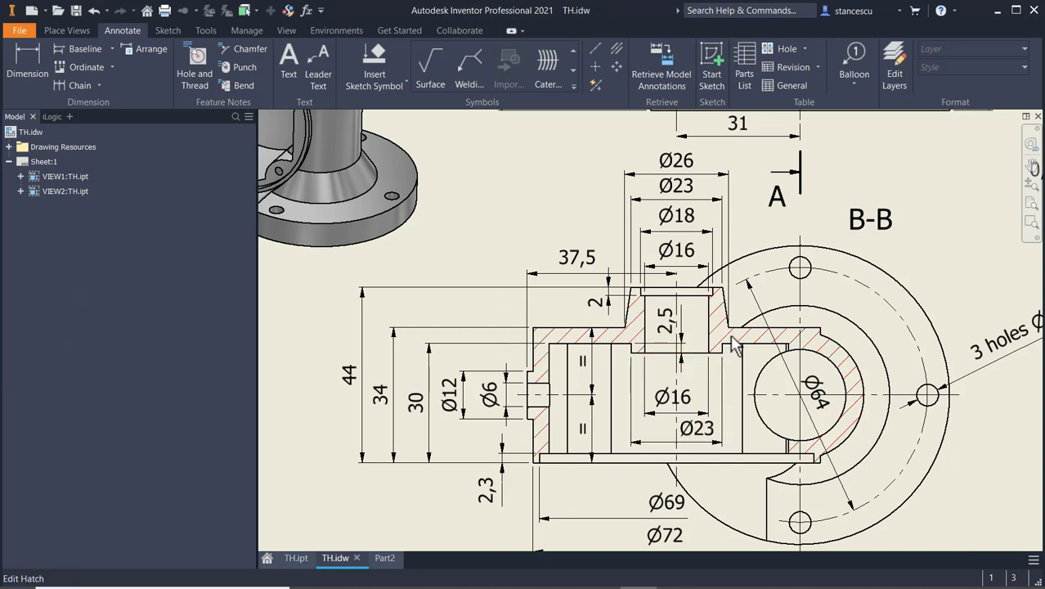
In Part2, sketch a 23 mm diameter circle centred on the round housing's inner back face and finish the sketch
left_click(384, 558)
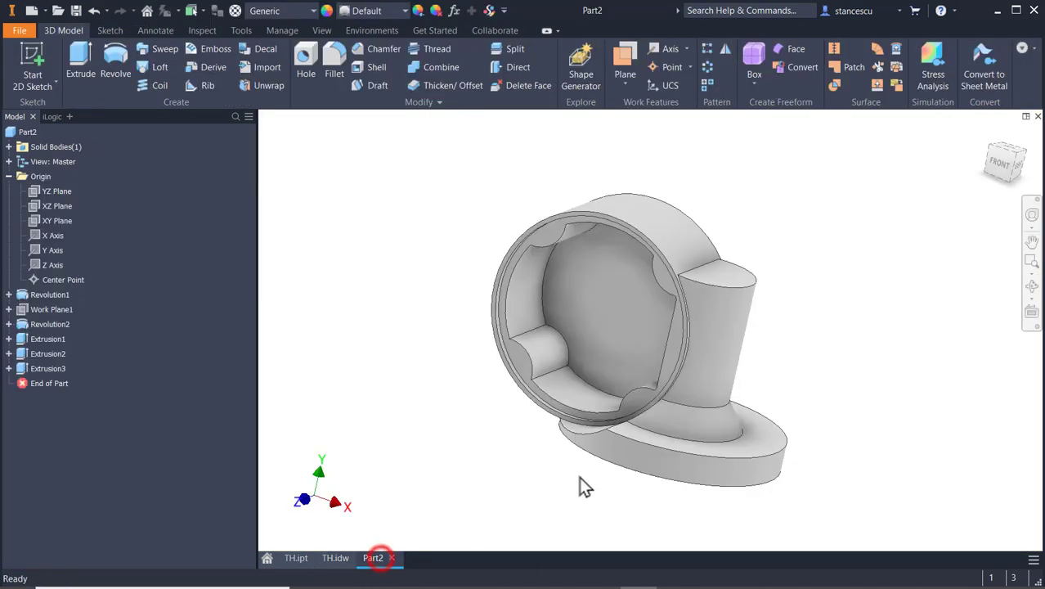
left_click(611, 310)
left_click(685, 302)
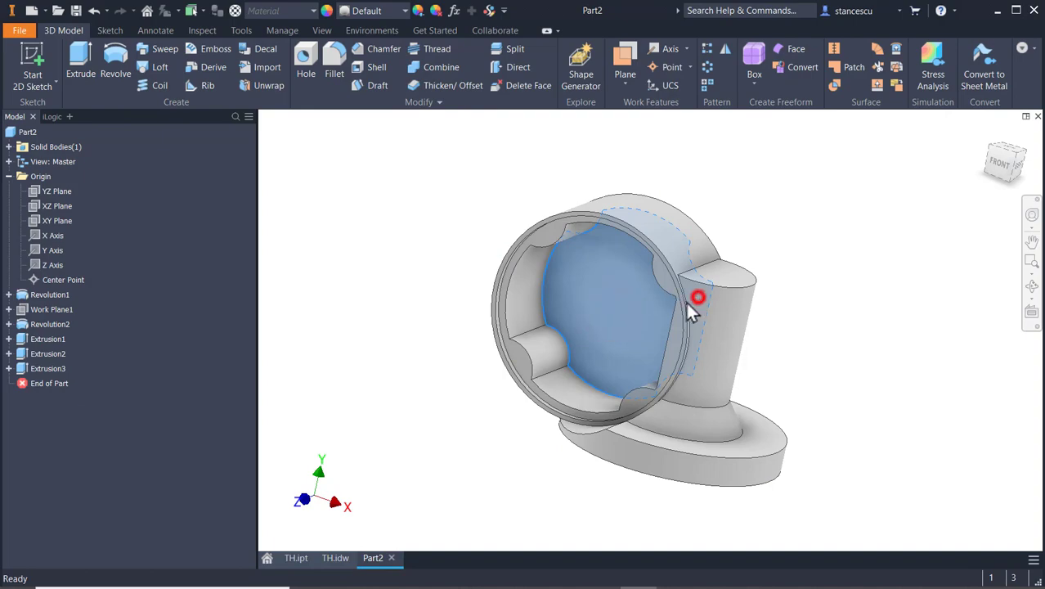
left_click(115, 58)
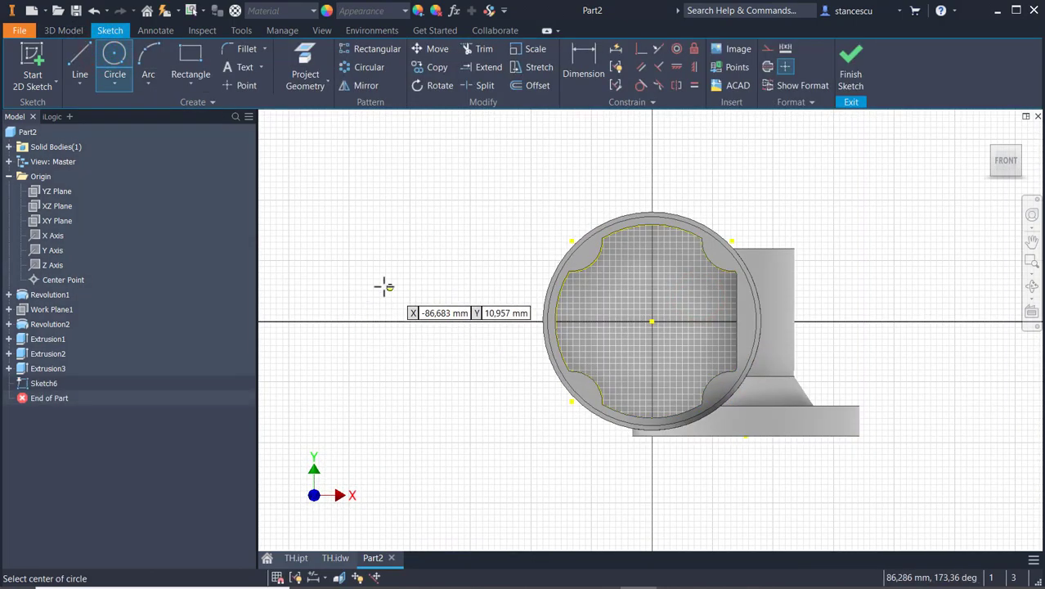
left_click(652, 322)
left_click(652, 321)
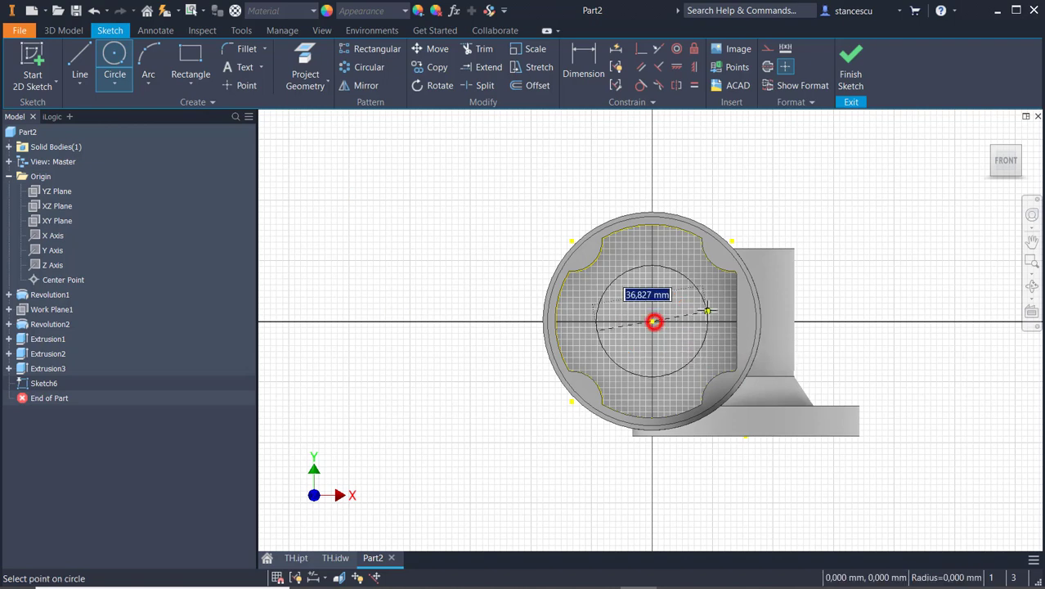
type("23")
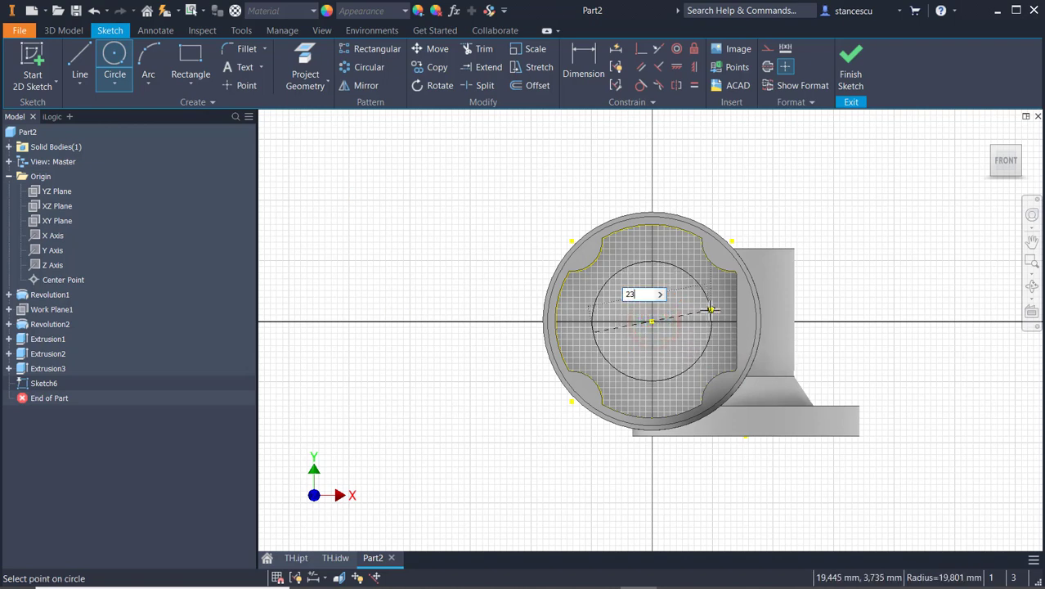
key("Return")
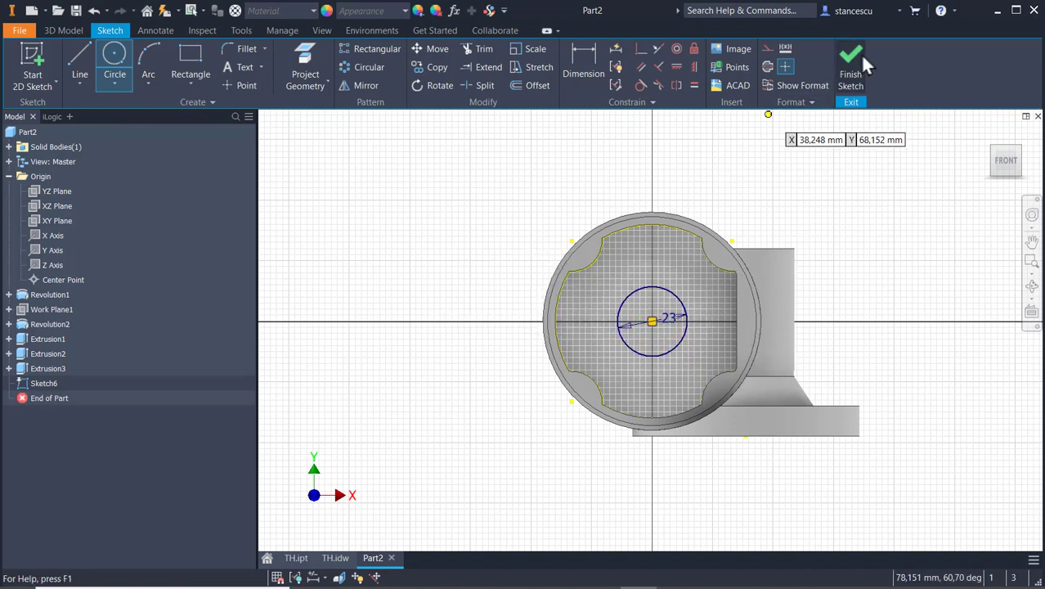
left_click(861, 56)
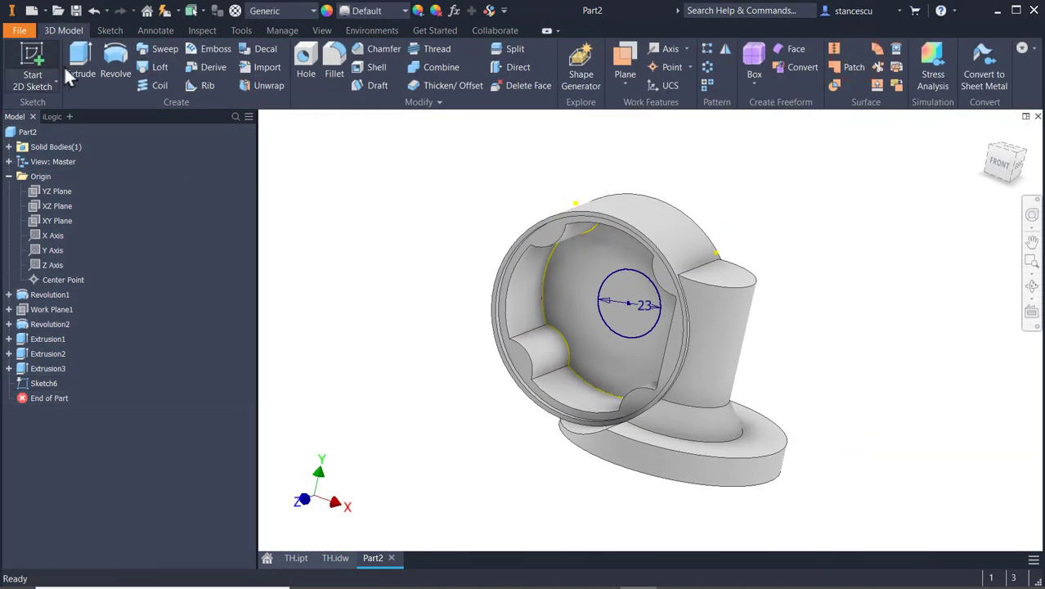
Extrude the circle 2.5 mm into the housing as a joined boss and return to the home view
left_click(73, 63)
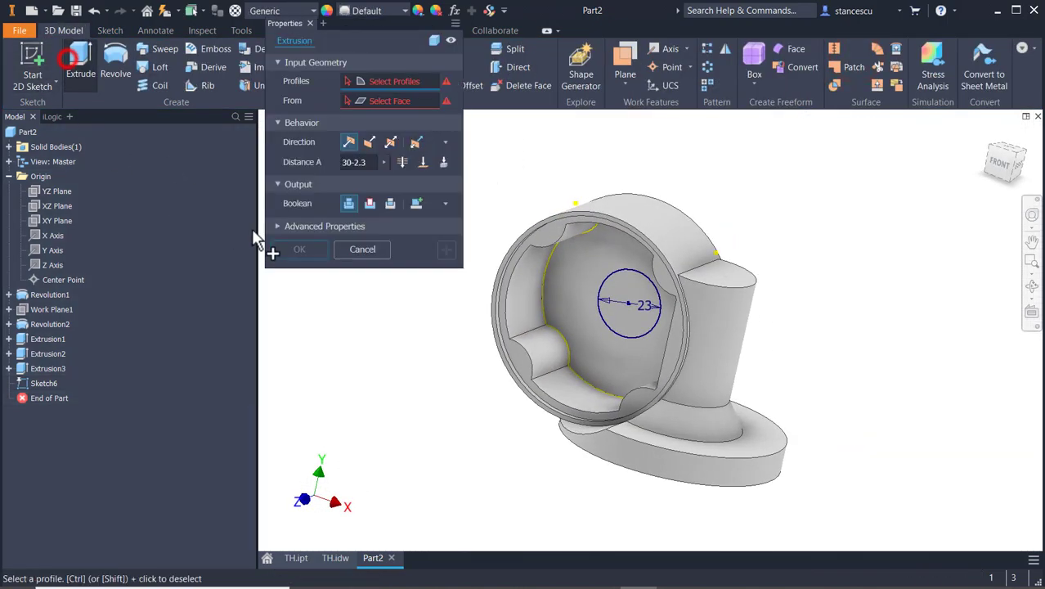
left_click(615, 286)
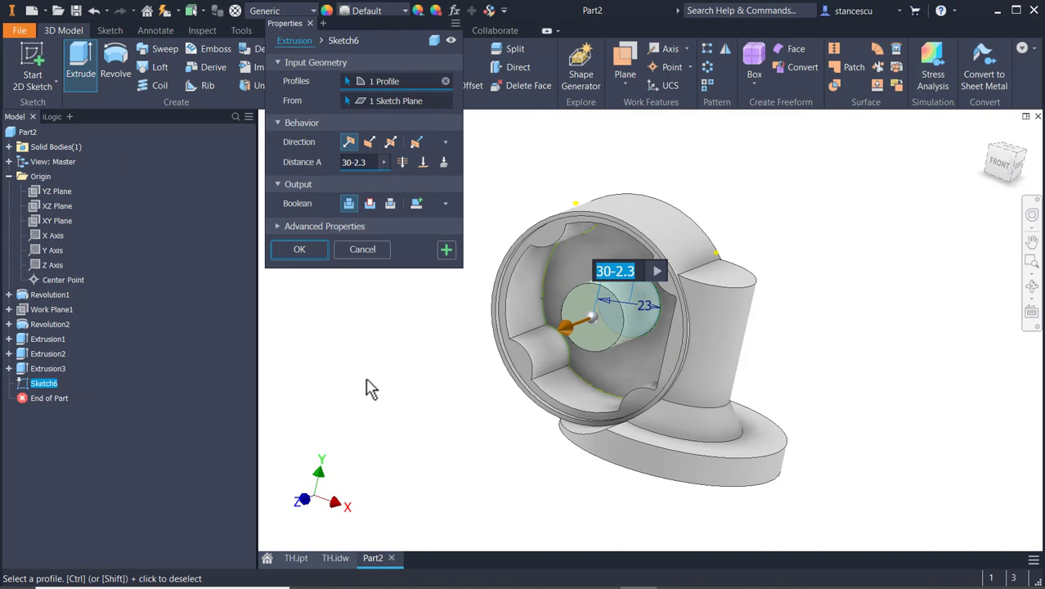
type("2.5")
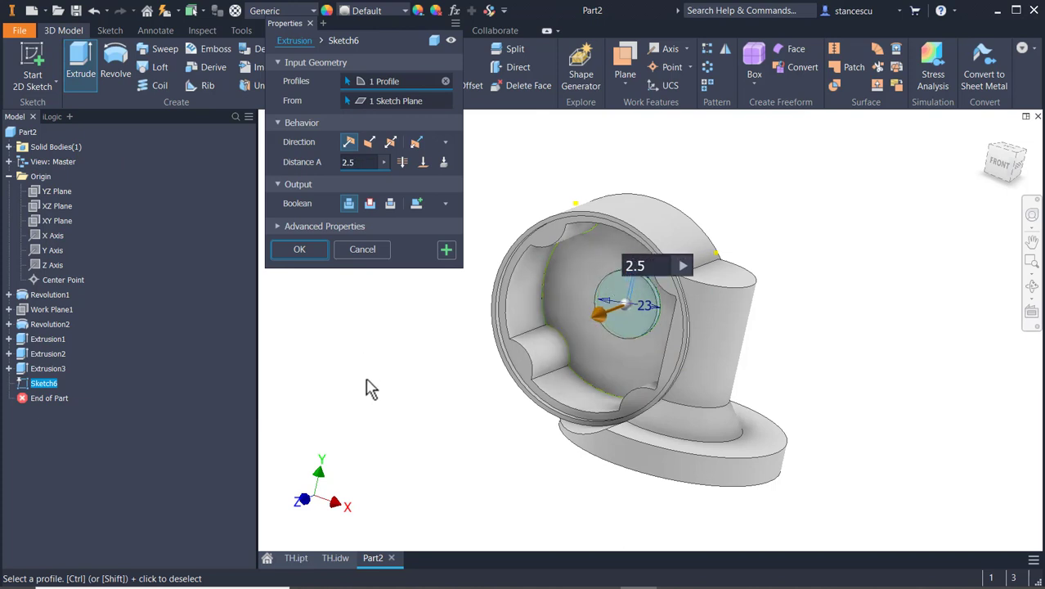
key("Return")
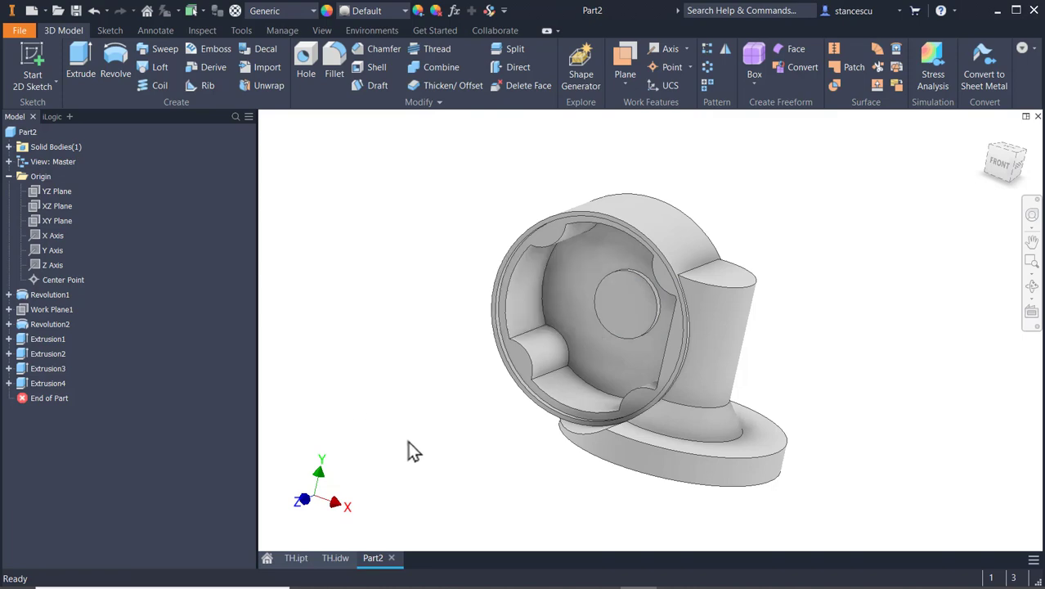
key("F6")
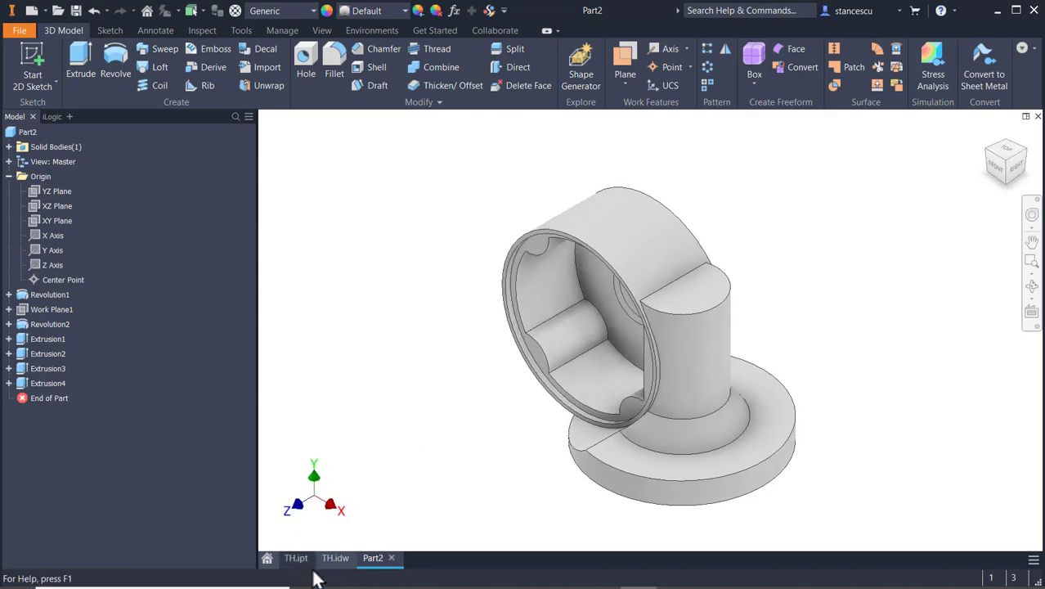
Check the bore and base recess dimensions in section A-A of TH.idw, and start a sketch on Part2's XY plane with sliced graphics
left_click(336, 558)
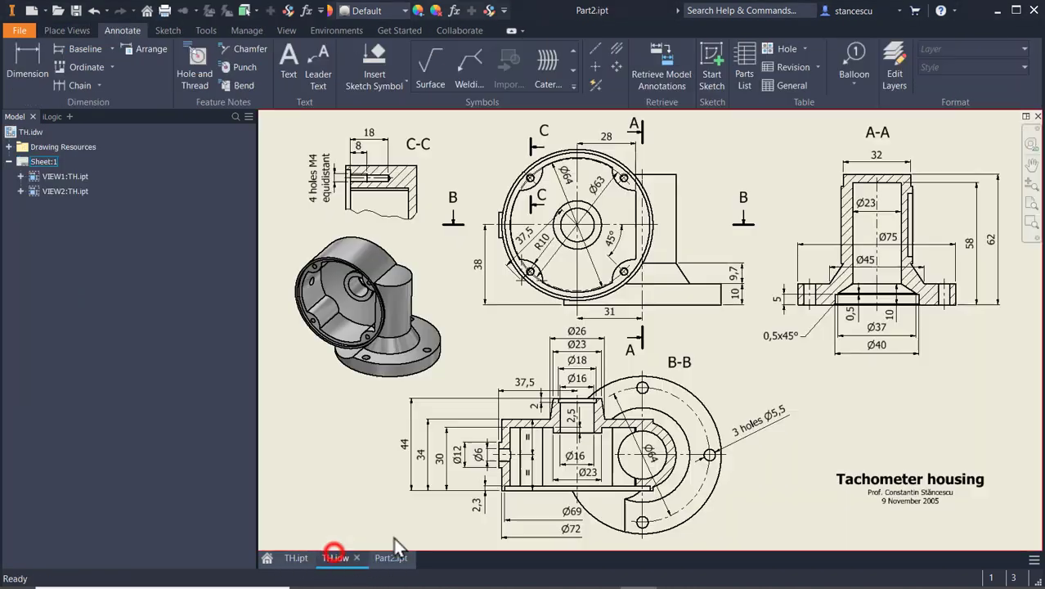
scroll(876, 201, "up", 3)
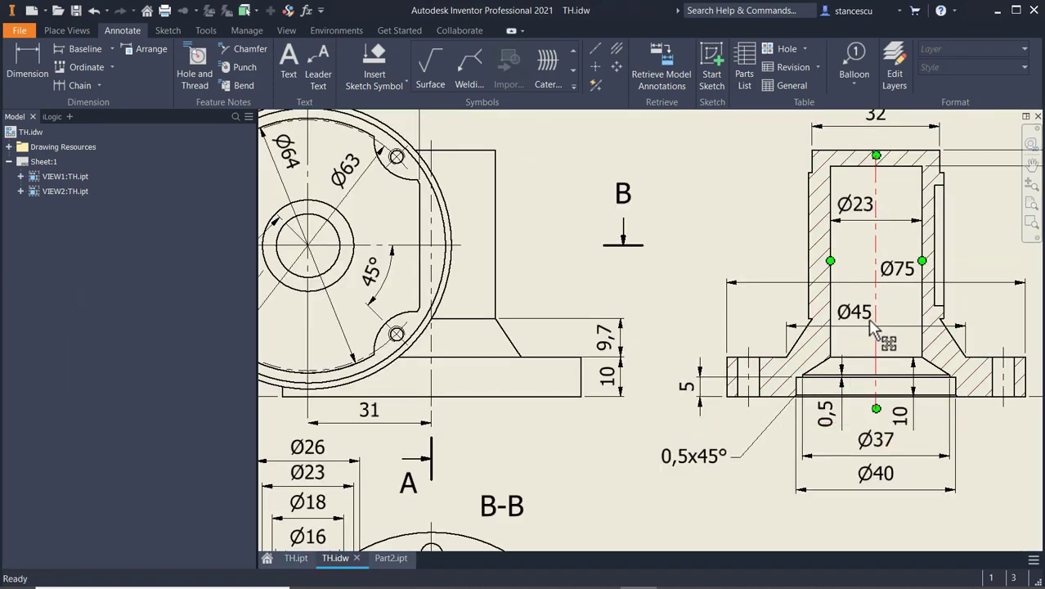
scroll(866, 364, "up", 3)
middle_click_drag(865, 372, 700, 358)
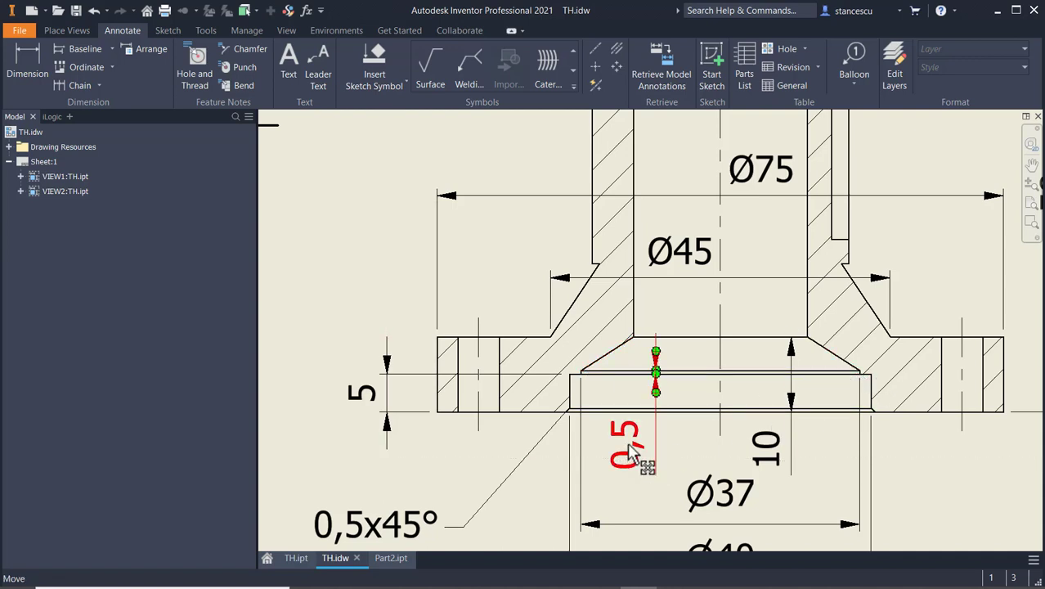
scroll(735, 494, "down", 2)
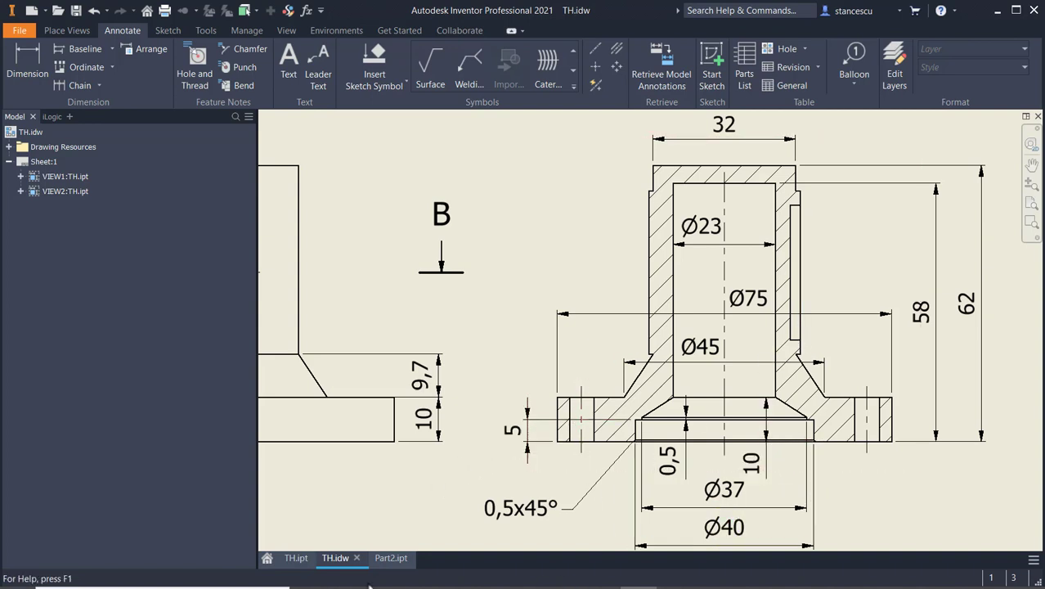
left_click(406, 562)
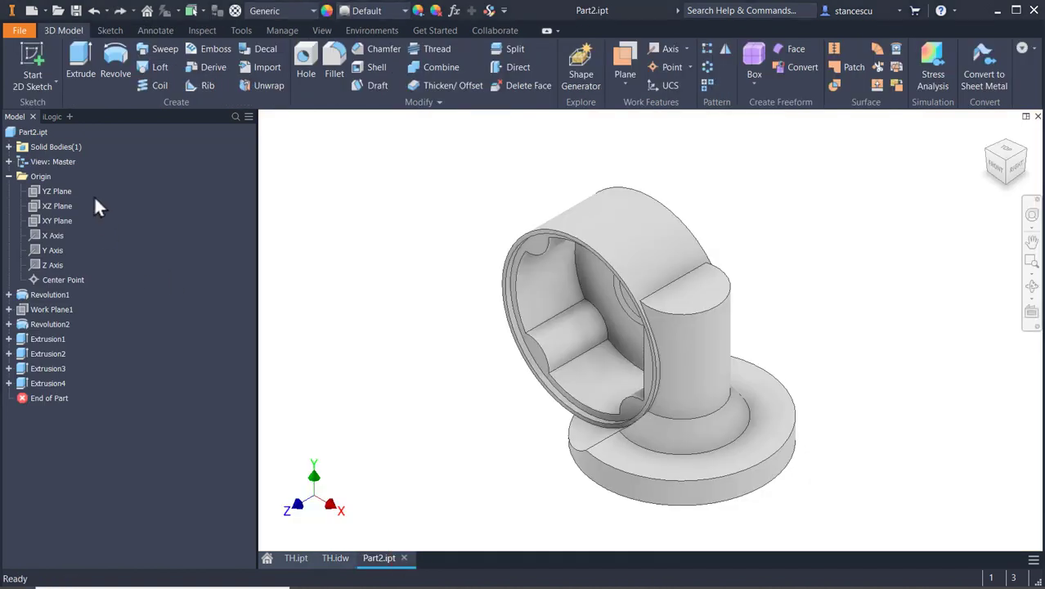
left_click(51, 220)
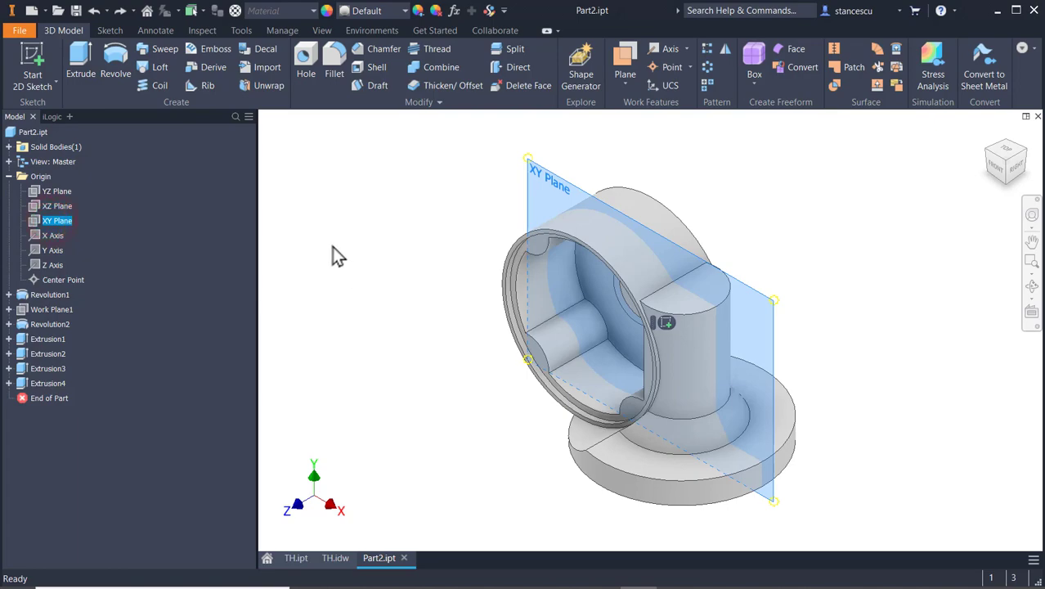
left_click(665, 323)
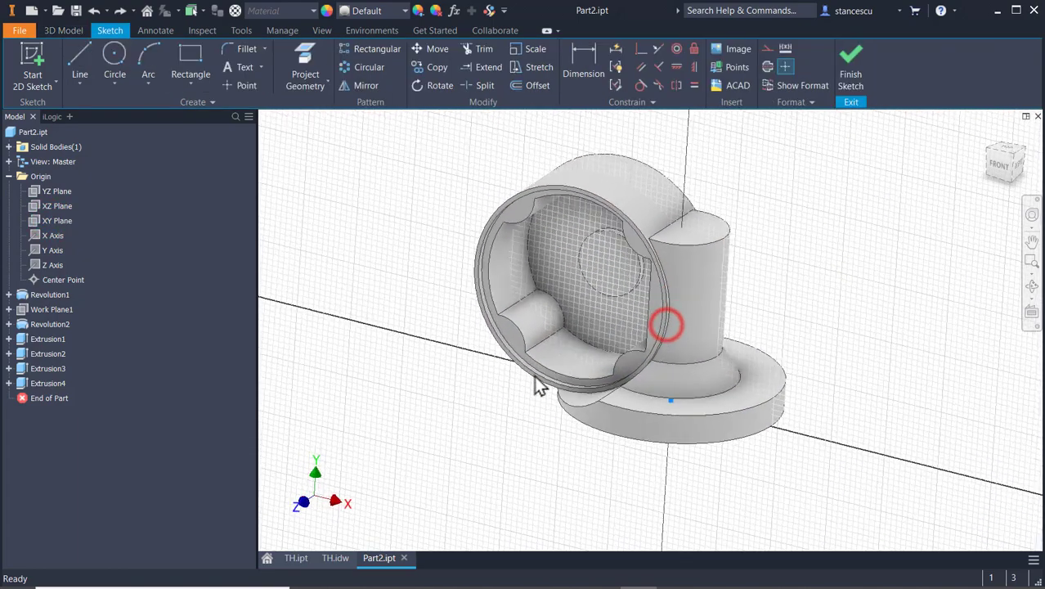
key("F7")
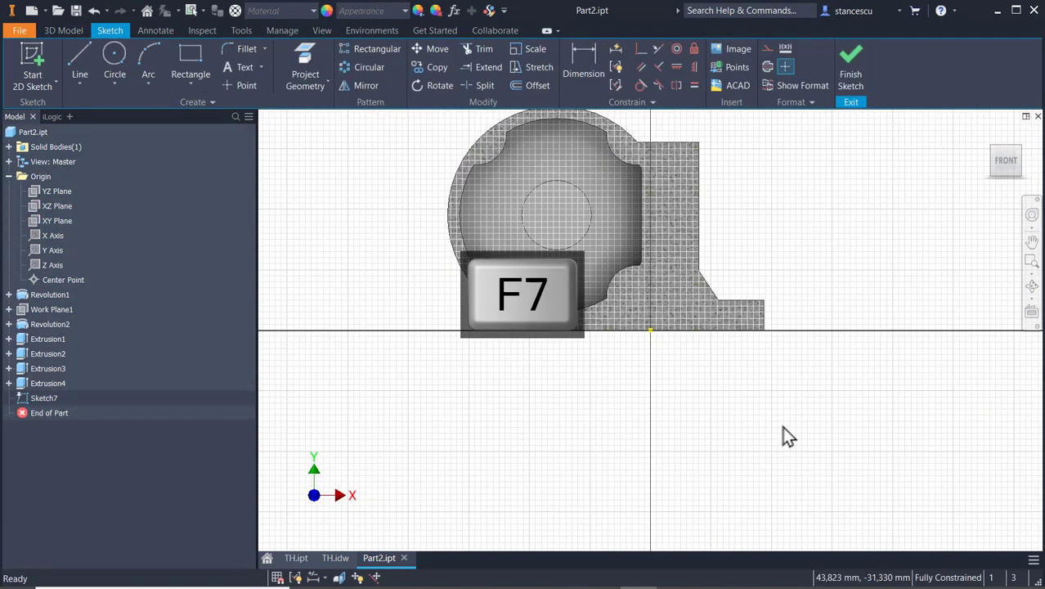
Draw a 58 mm vertical line upward from the sketch origin as the bore's axis edge
left_click(76, 53)
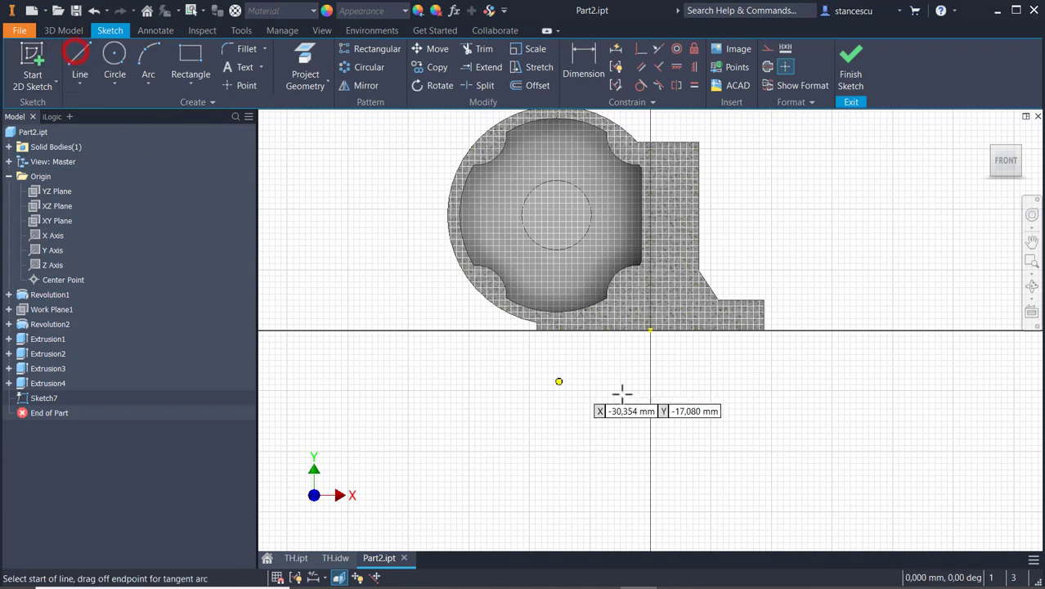
left_click(651, 329)
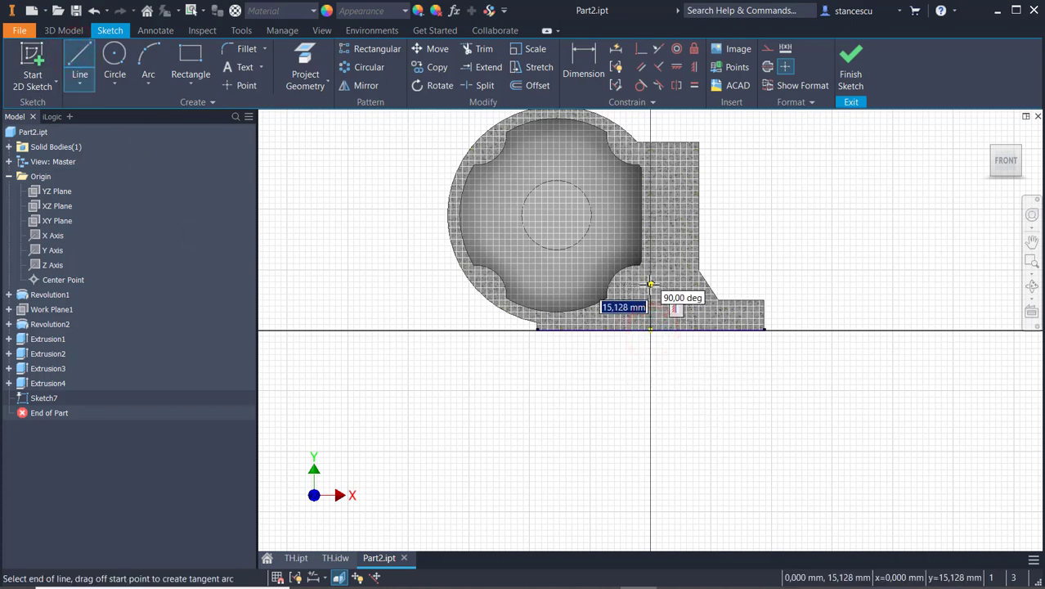
type("58")
key("Return")
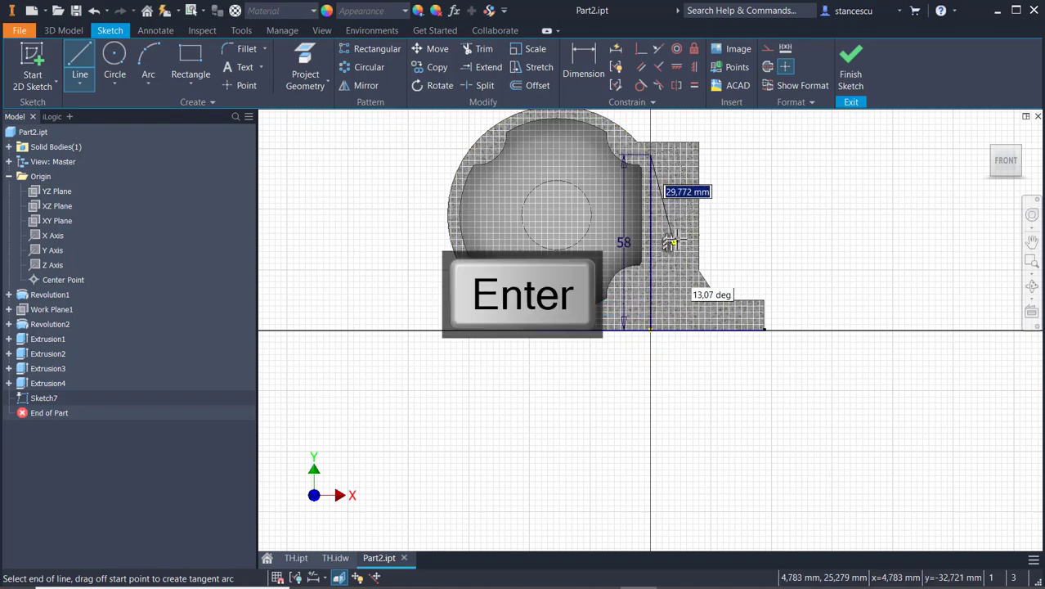
Continue the profile with a horizontal line about 9 mm long, a vertical line about 45 mm down, and an outward sloping line
scroll(691, 157, "up", 2)
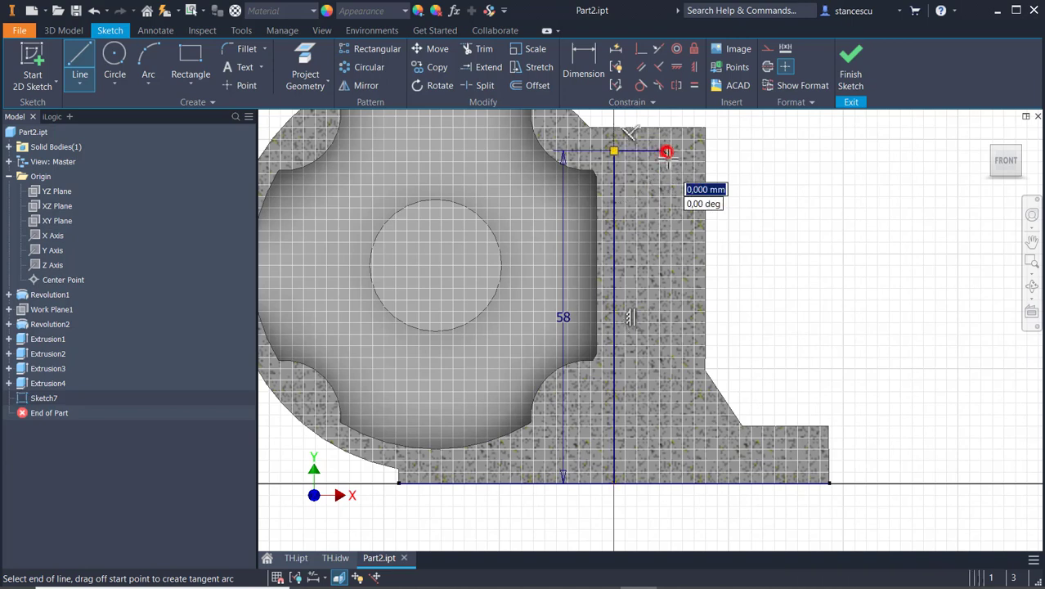
left_click(666, 150)
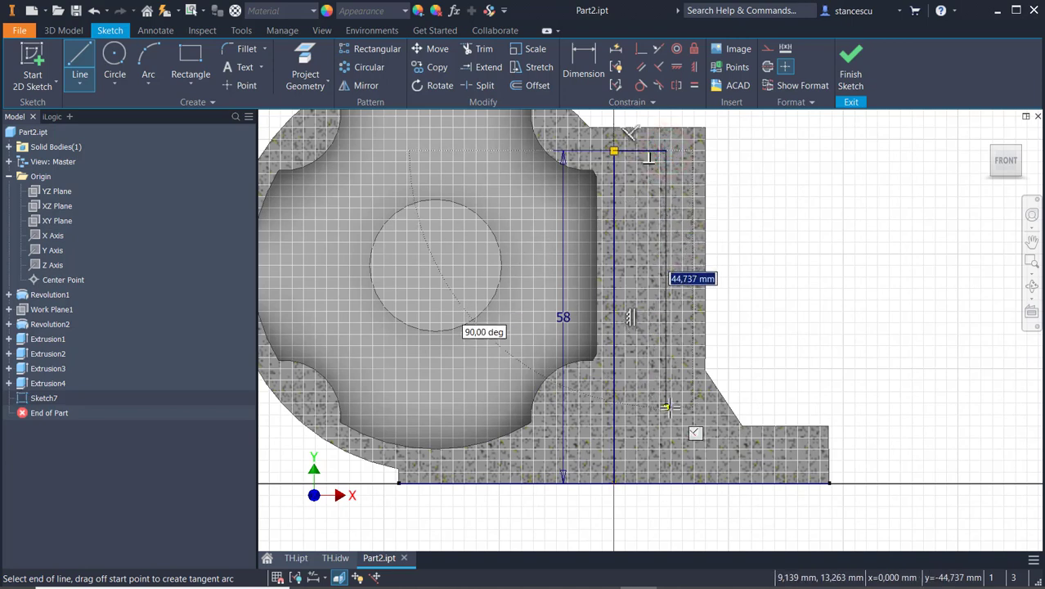
left_click(669, 407)
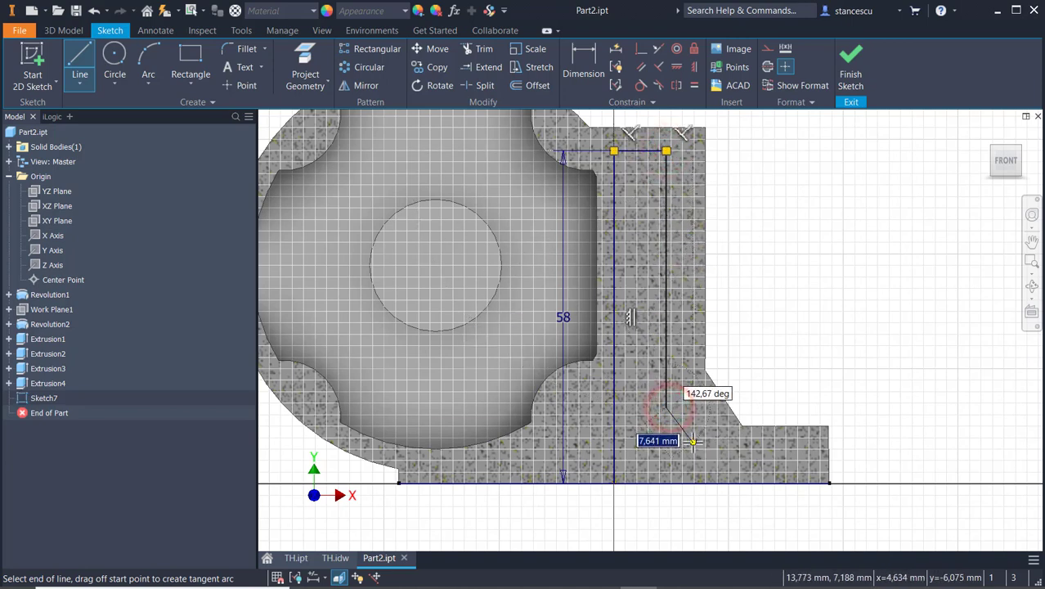
left_click(702, 443)
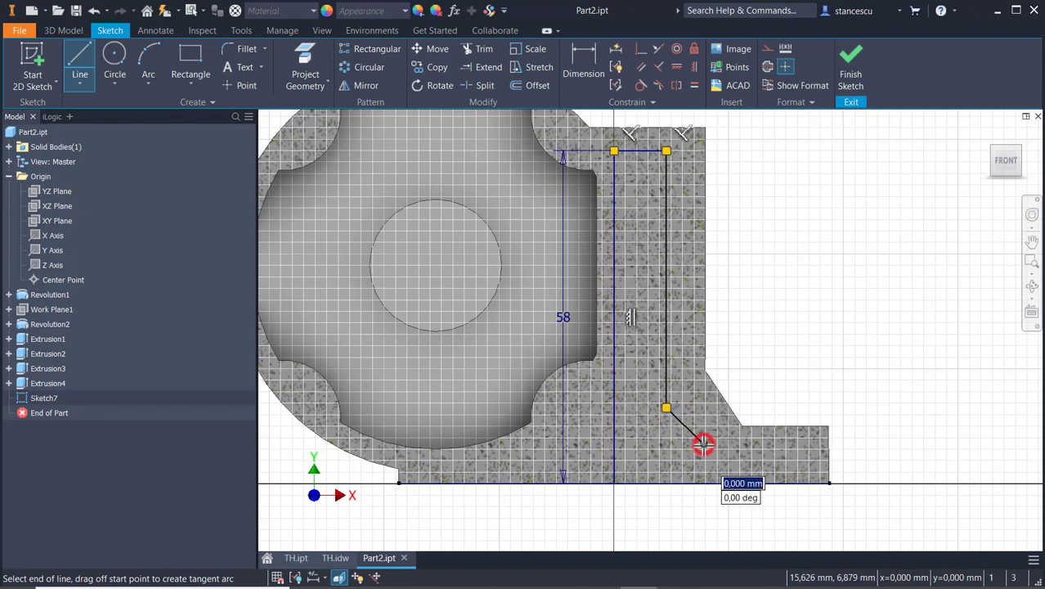
Add the recess outline: a vertical line about 0.9 mm down, a horizontal one about 9.6 mm outward, and a vertical one to the base edge
scroll(701, 444, "up", 3)
scroll(702, 446, "up", 3)
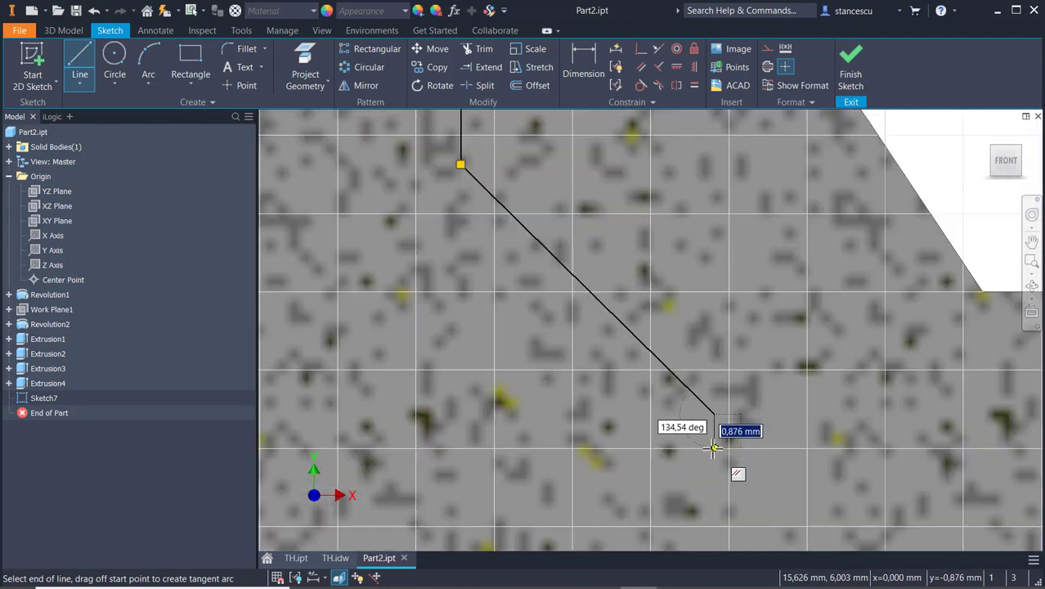
left_click(714, 447)
scroll(778, 450, "down", 3)
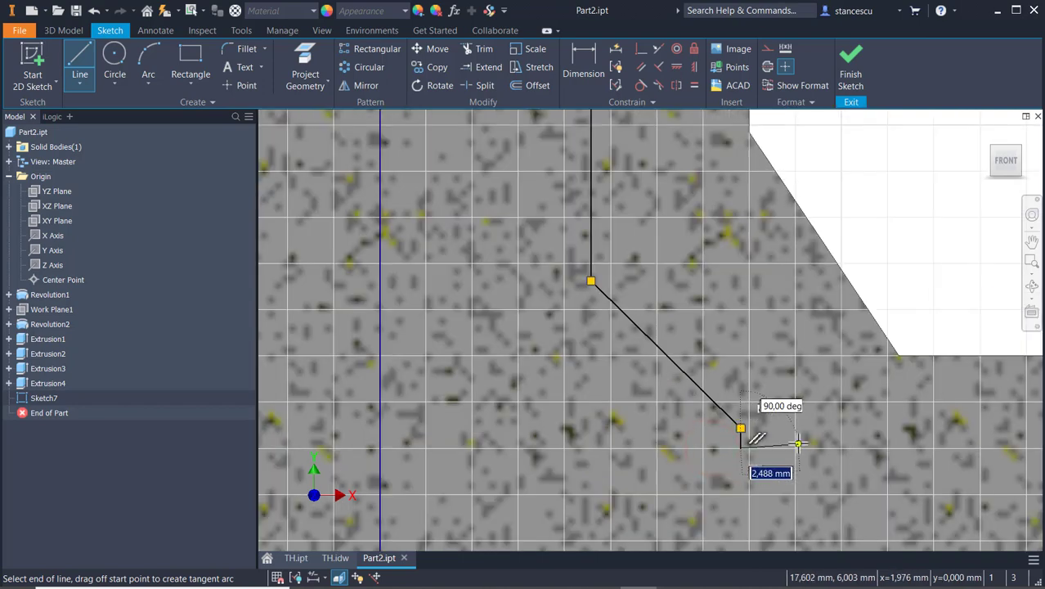
middle_click_drag(929, 447, 621, 422)
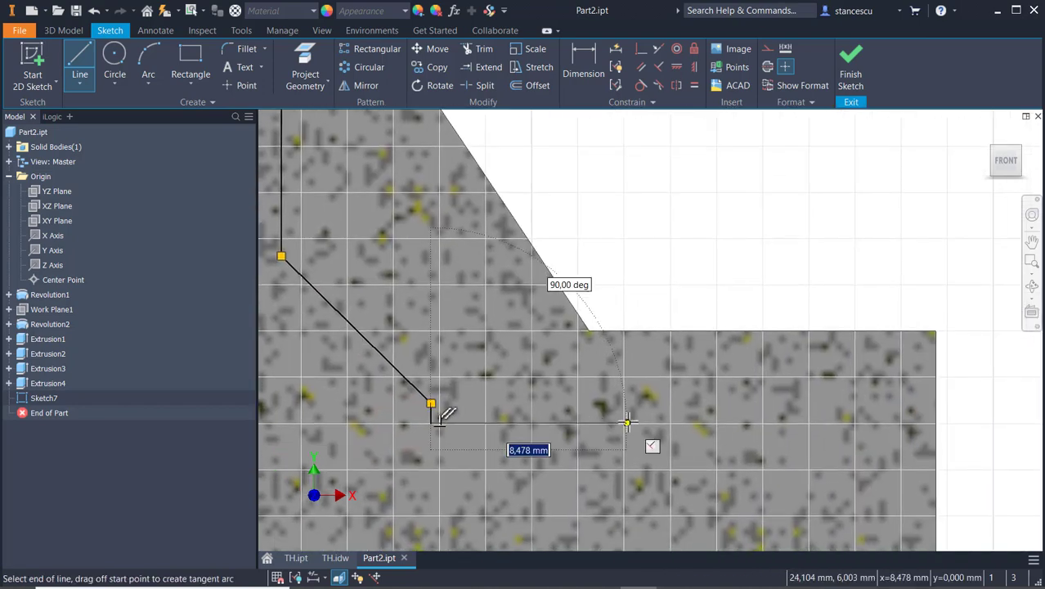
left_click(654, 423)
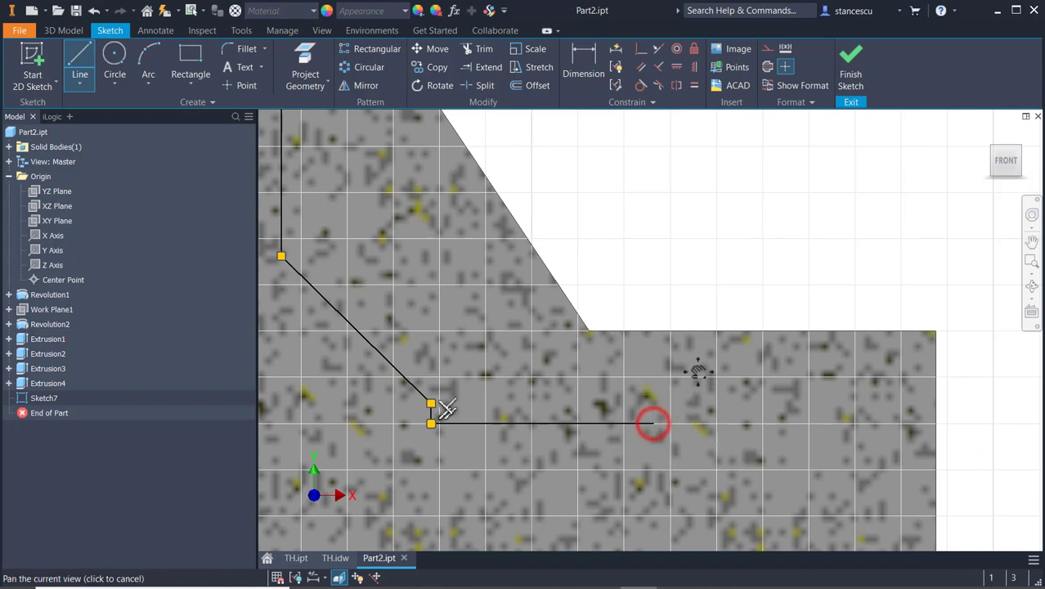
middle_click_drag(693, 366, 728, 260)
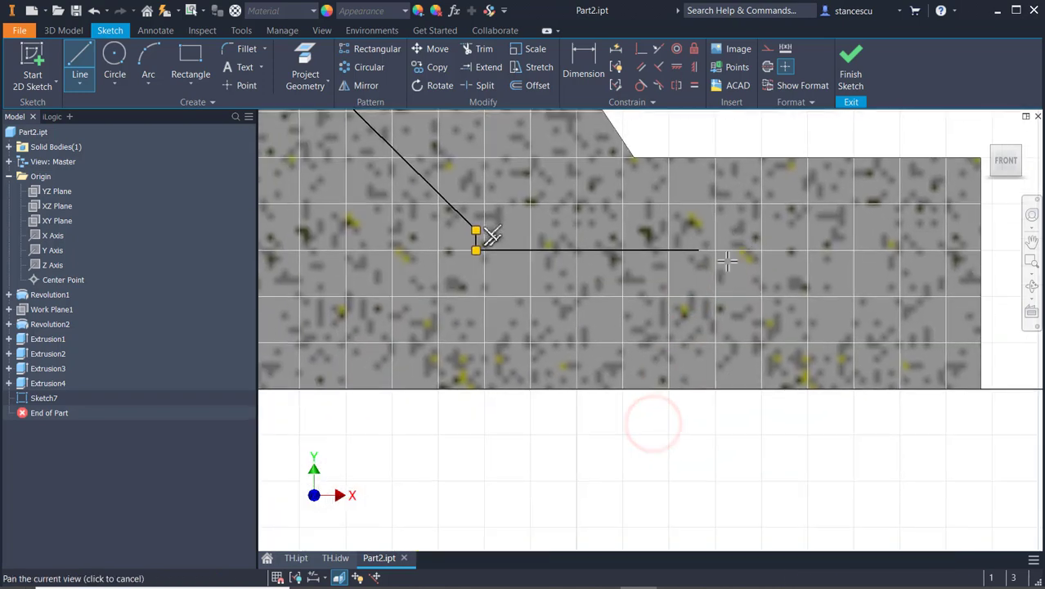
double_click(698, 389)
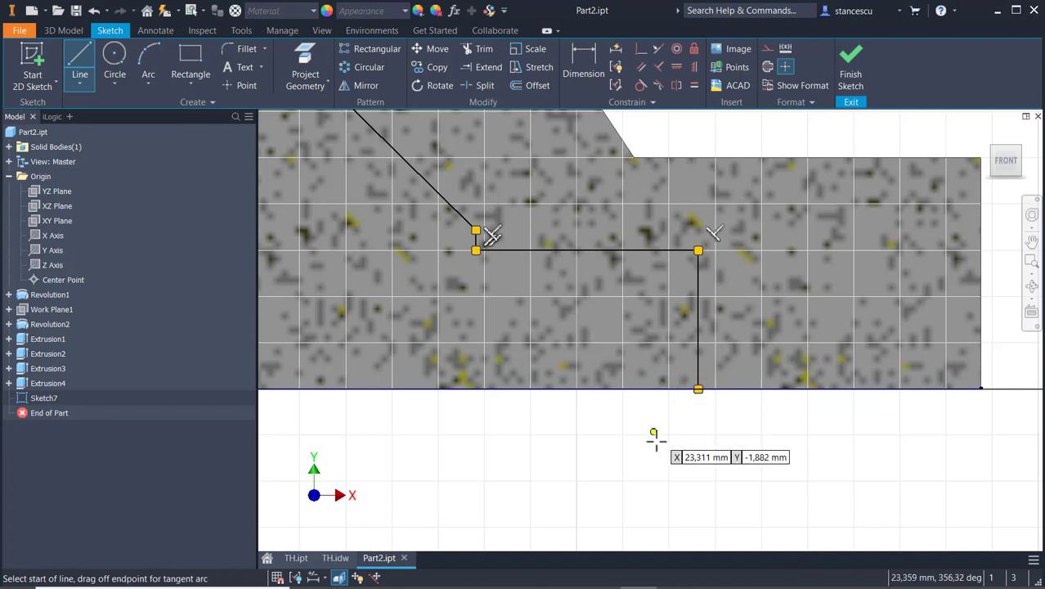
Close the bore profile with a horizontal base line back to the origin and convert the 58 mm vertical line to a centerline
middle_click_drag(655, 439, 957, 438)
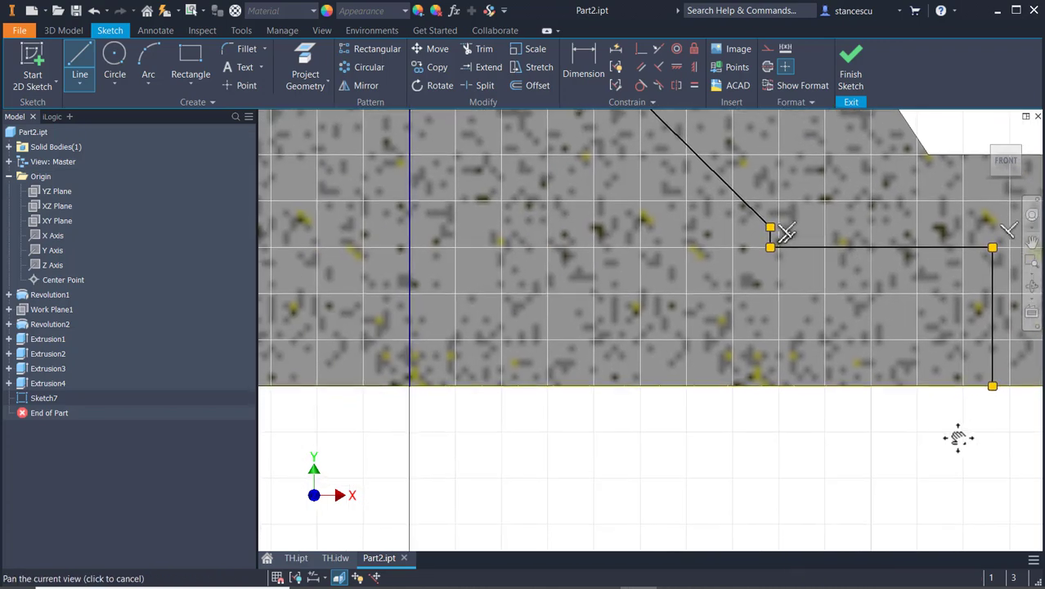
left_click(993, 386)
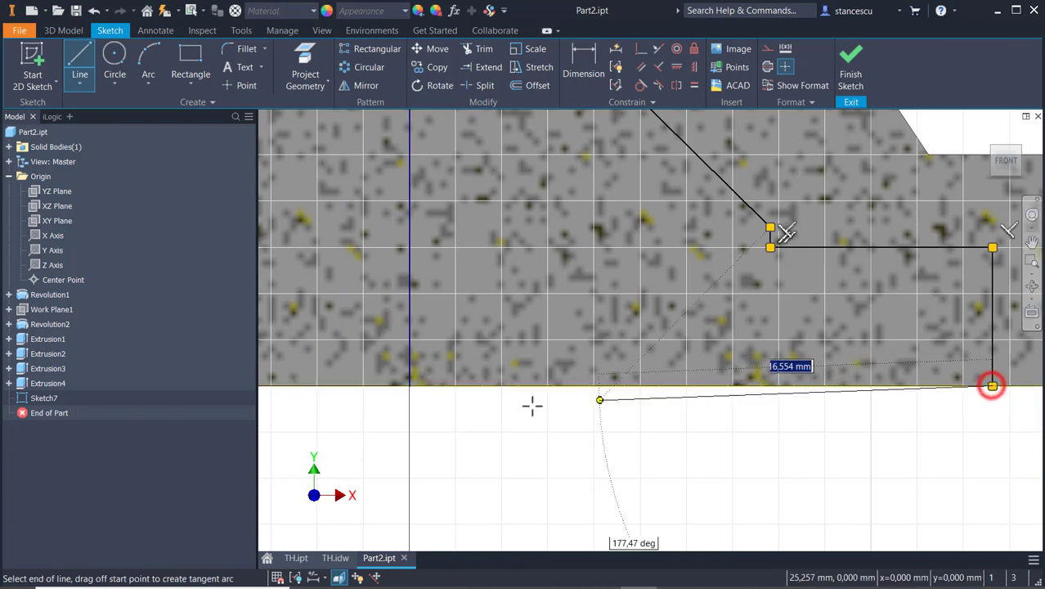
double_click(410, 386)
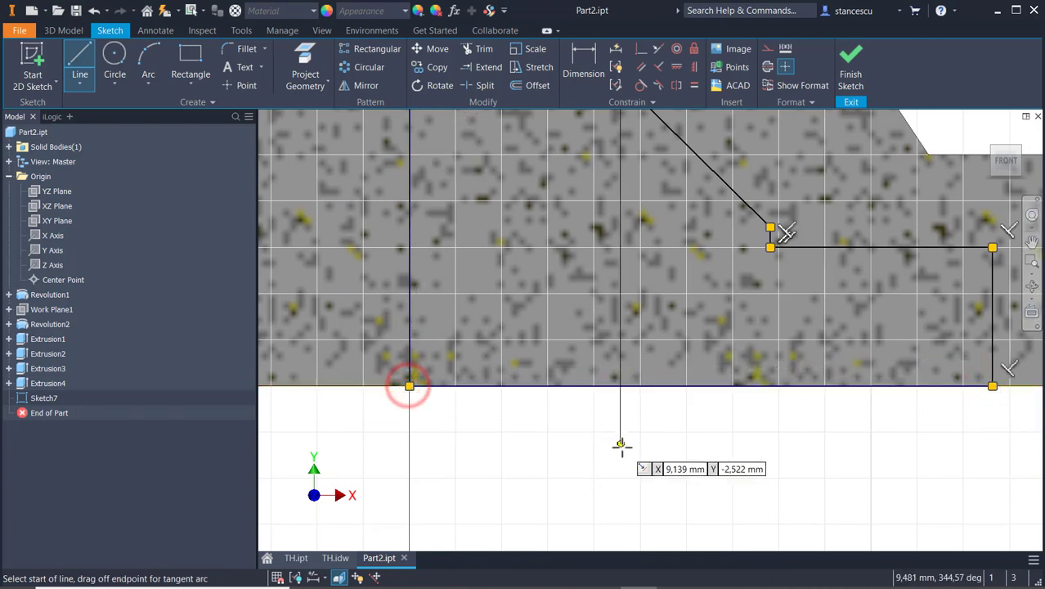
key("Escape")
left_click(419, 297)
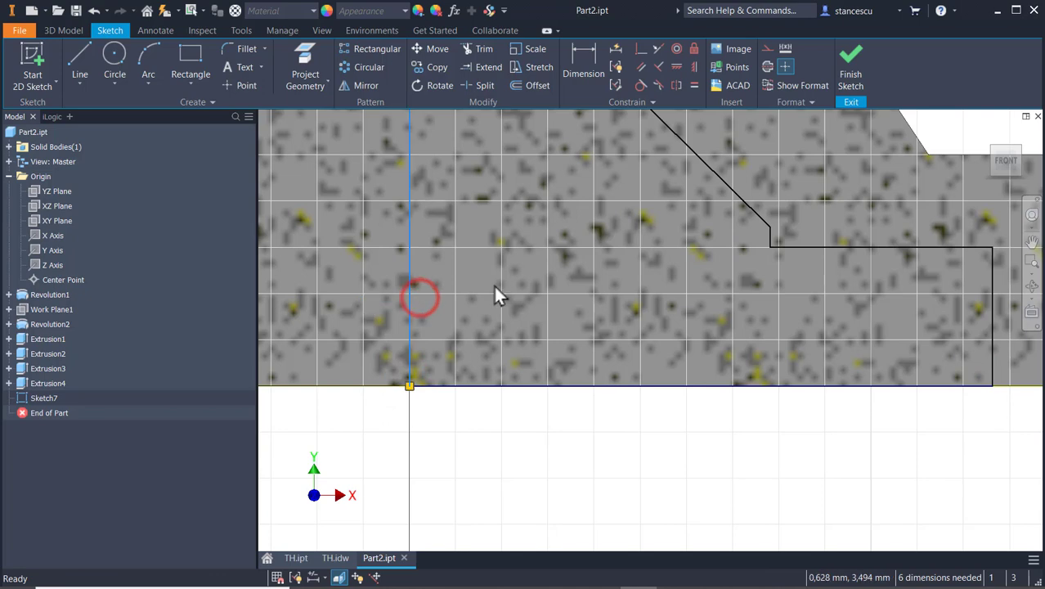
left_click(769, 65)
Dimension the long vertical bore edge from the centerline as a diameter of 23 mm
scroll(566, 282, "up", 3)
scroll(556, 290, "up", 2)
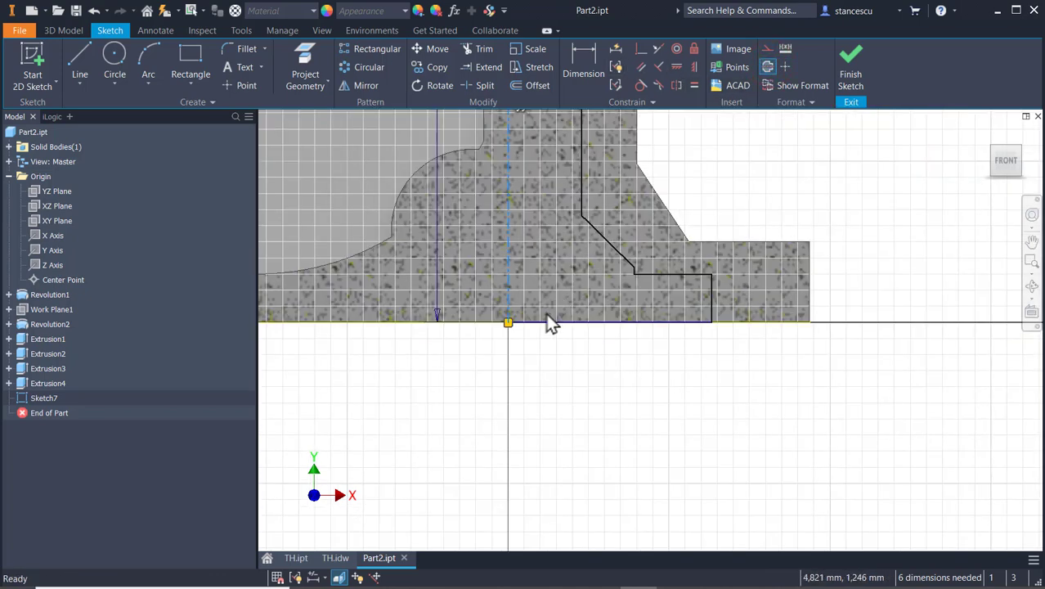
middle_click_drag(578, 384, 592, 467)
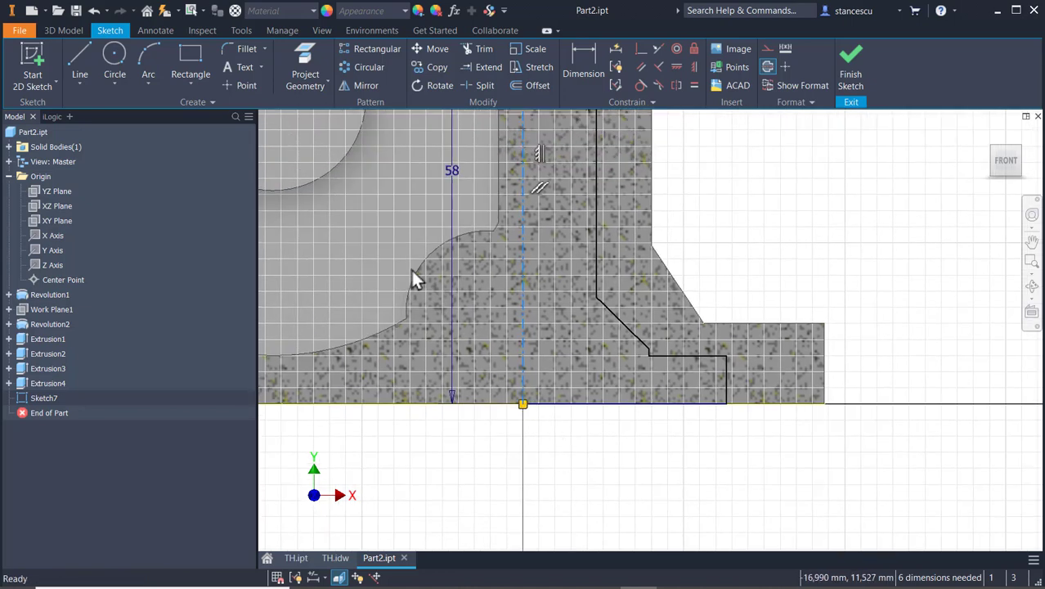
left_click(584, 66)
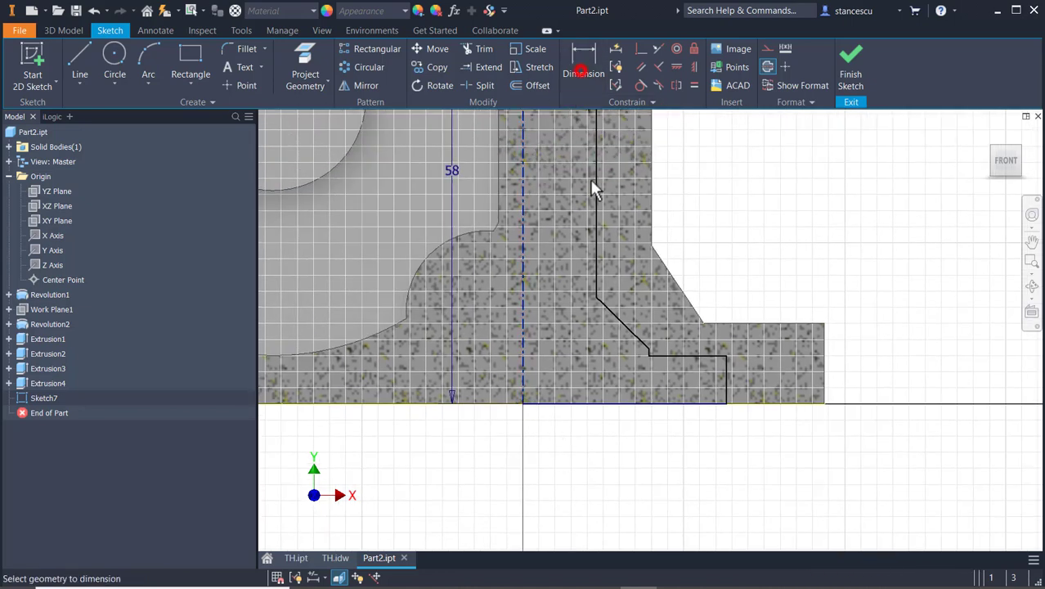
left_click(595, 238)
left_click(522, 244)
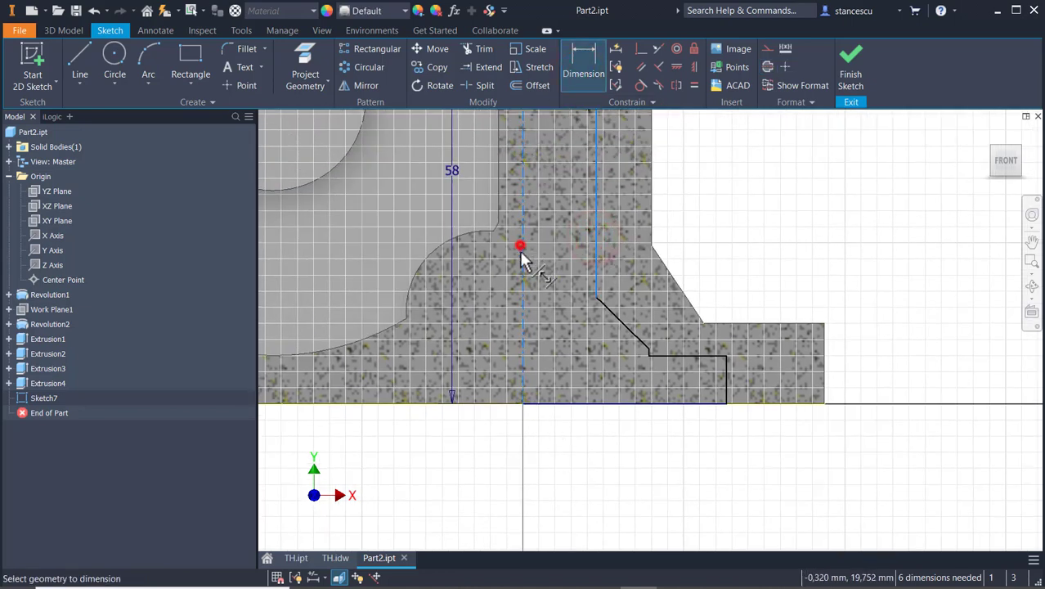
left_click(544, 485)
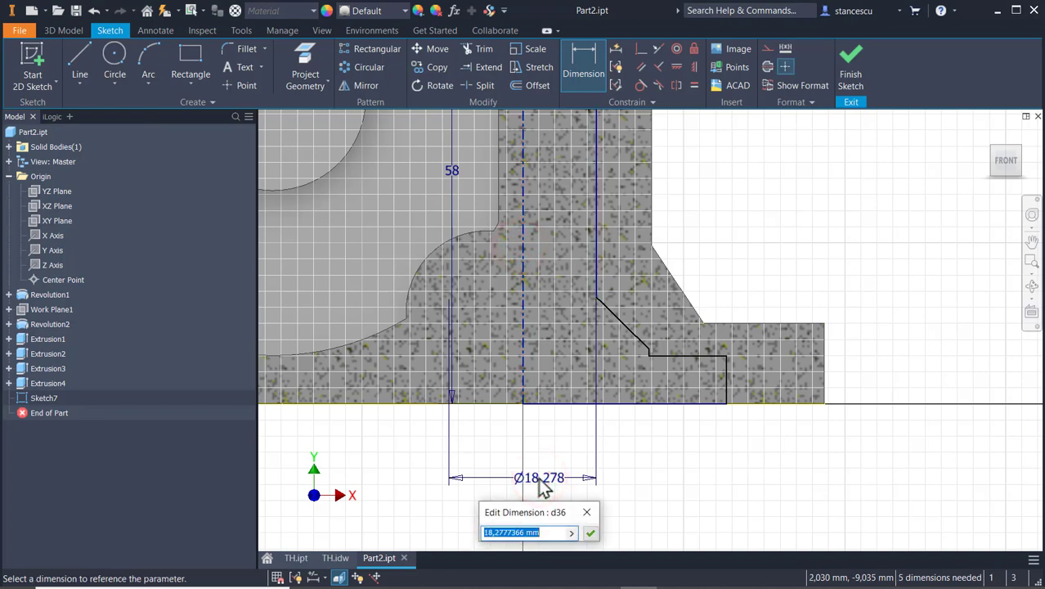
key("Return")
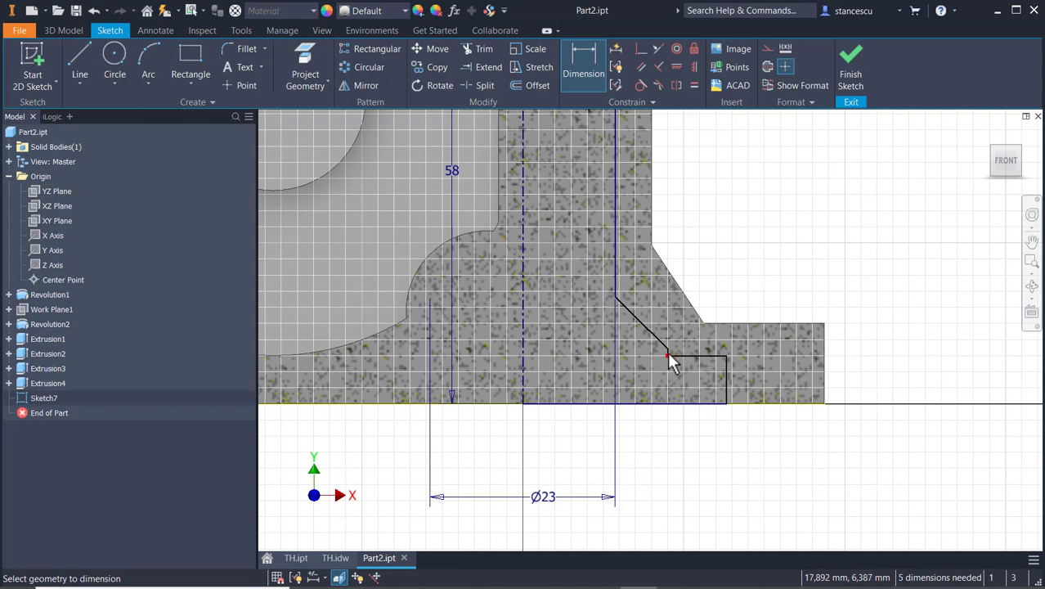
Dimension the short vertical edge below the sloping line from the centerline as a diameter of 37 mm
scroll(677, 366, "up", 3)
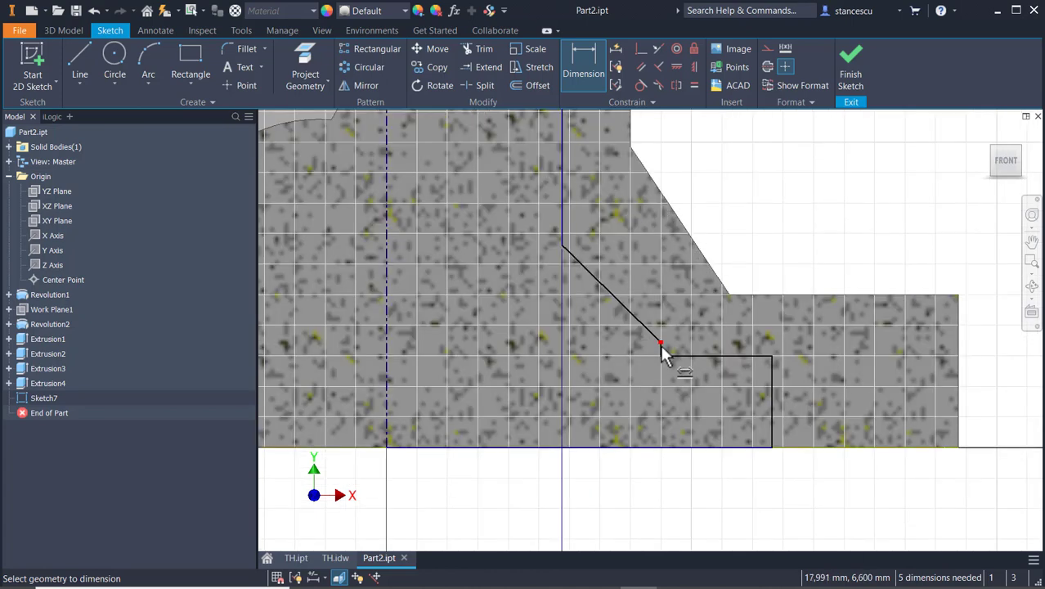
scroll(662, 350, "up", 3)
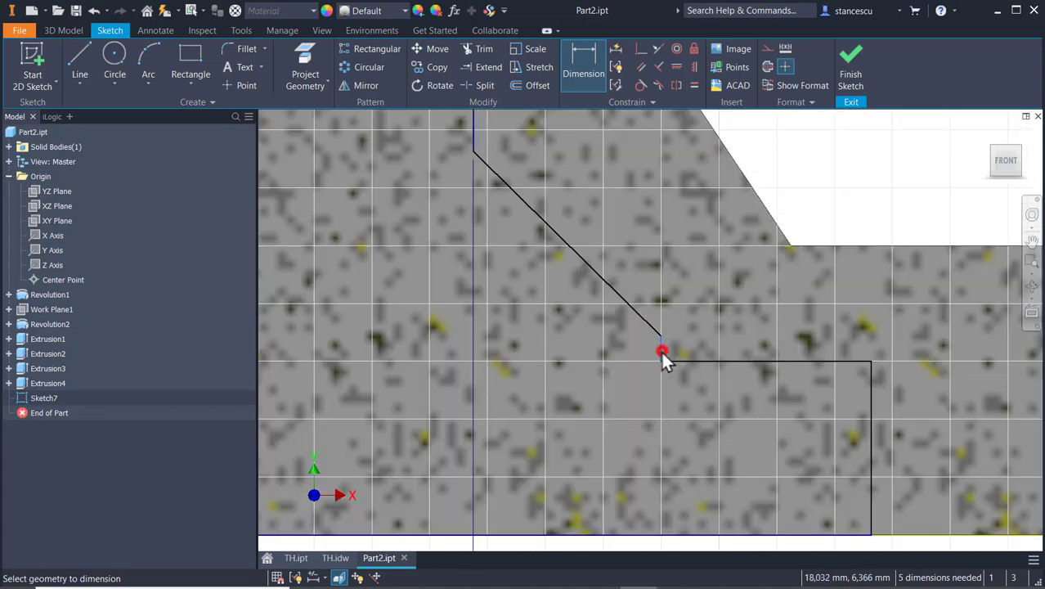
left_click(662, 352)
scroll(642, 417, "down", 3)
scroll(585, 495, "down", 3)
middle_click_drag(616, 449, 698, 261)
left_click(526, 292)
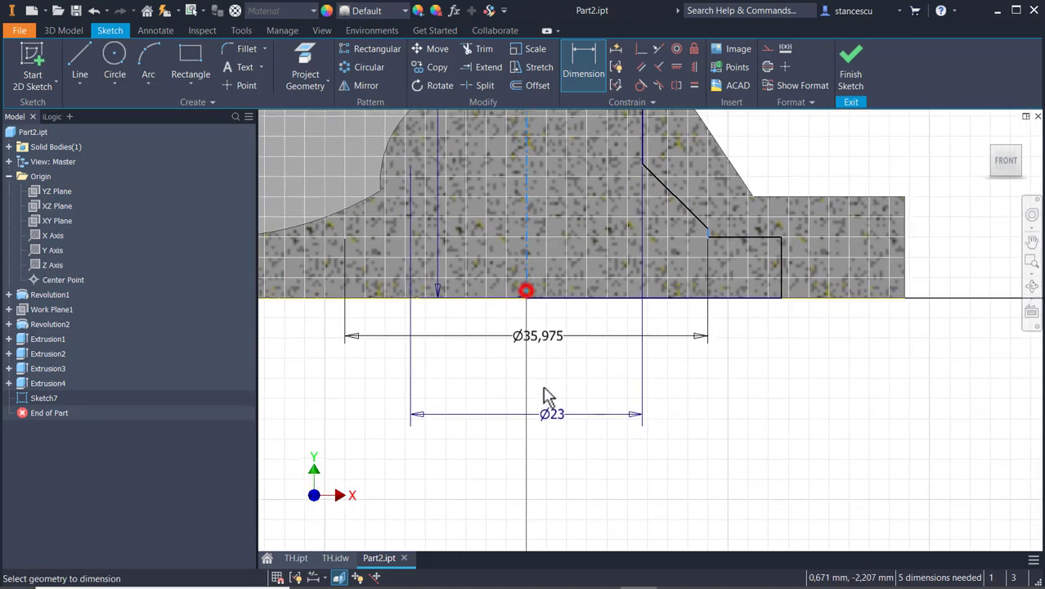
left_click(548, 487)
type("3")
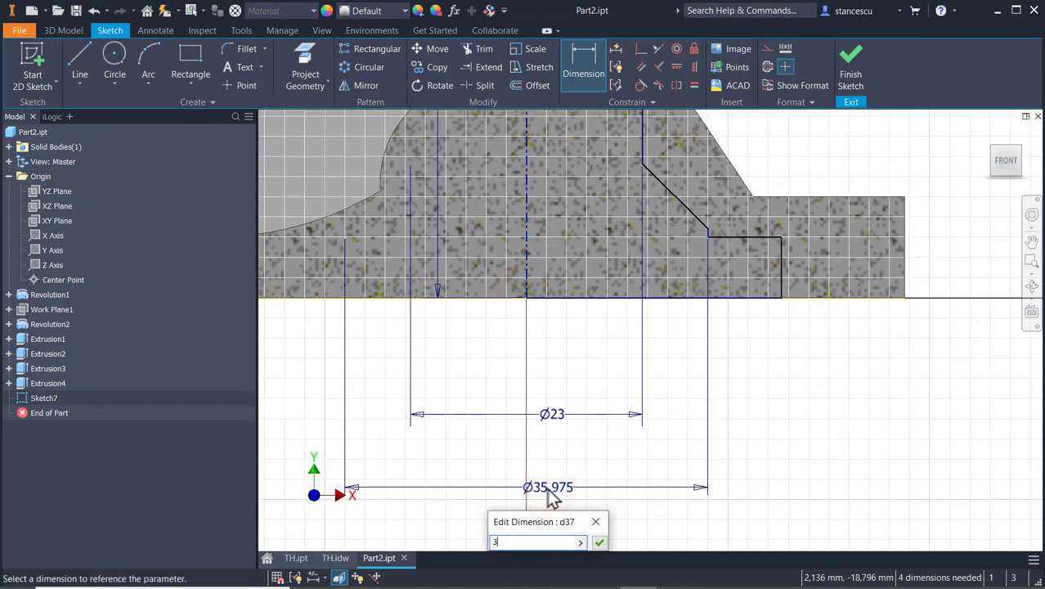
type("7")
key("Return")
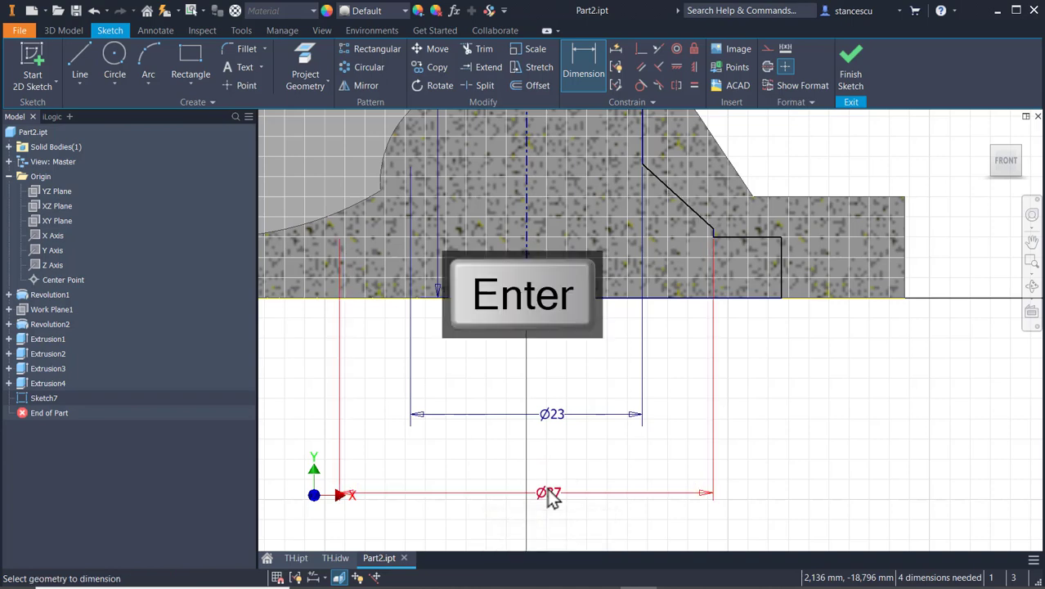
Dimension the recess's outermost vertical edge from the centerline as a diameter of 40 mm
left_click(777, 284)
middle_click_drag(783, 473, 812, 353)
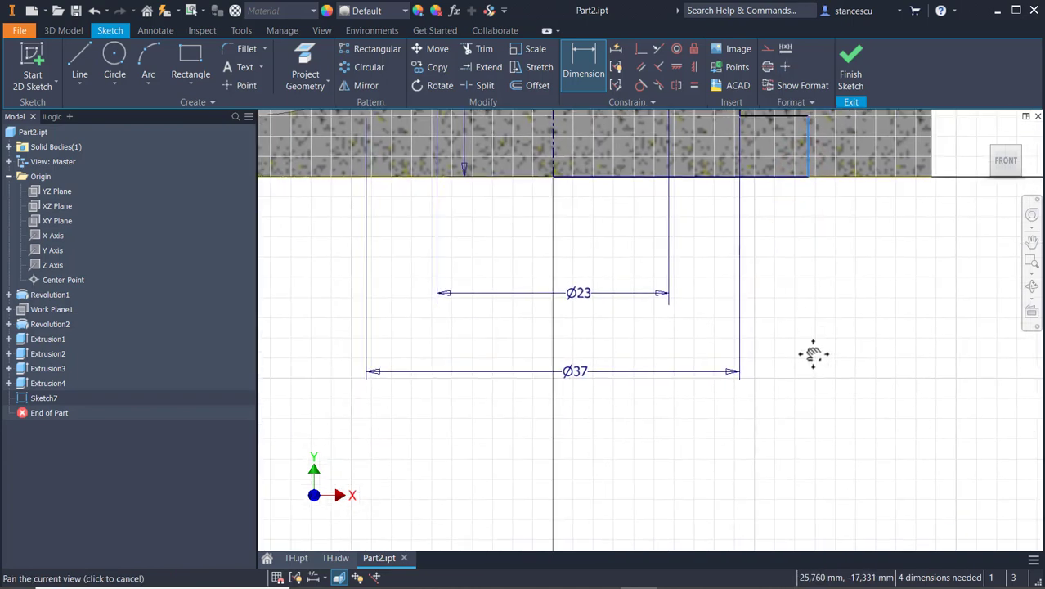
scroll(813, 353, "down", 2)
left_click(662, 241)
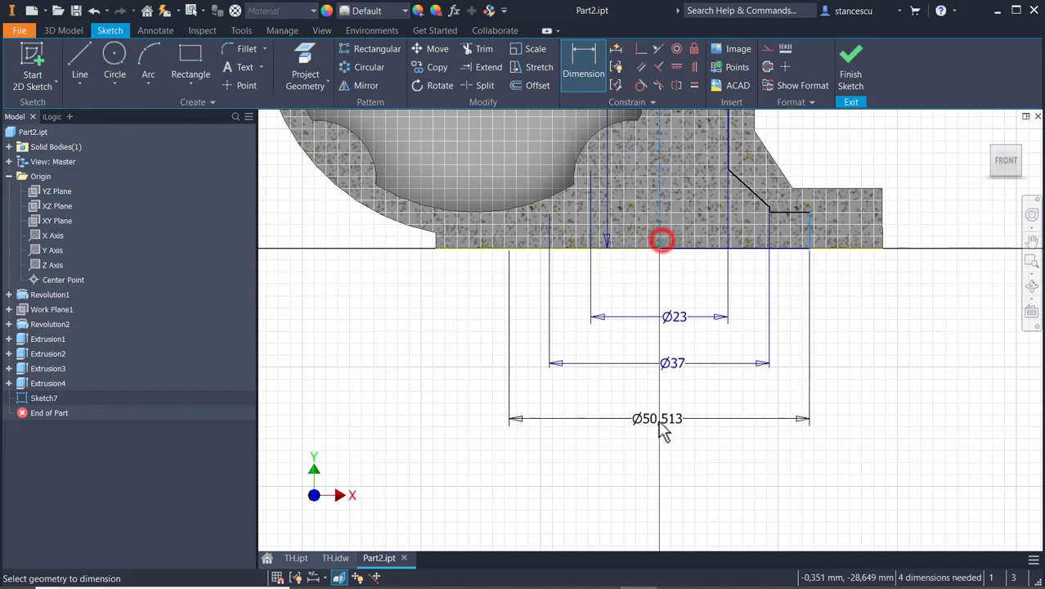
left_click(678, 412)
type("4")
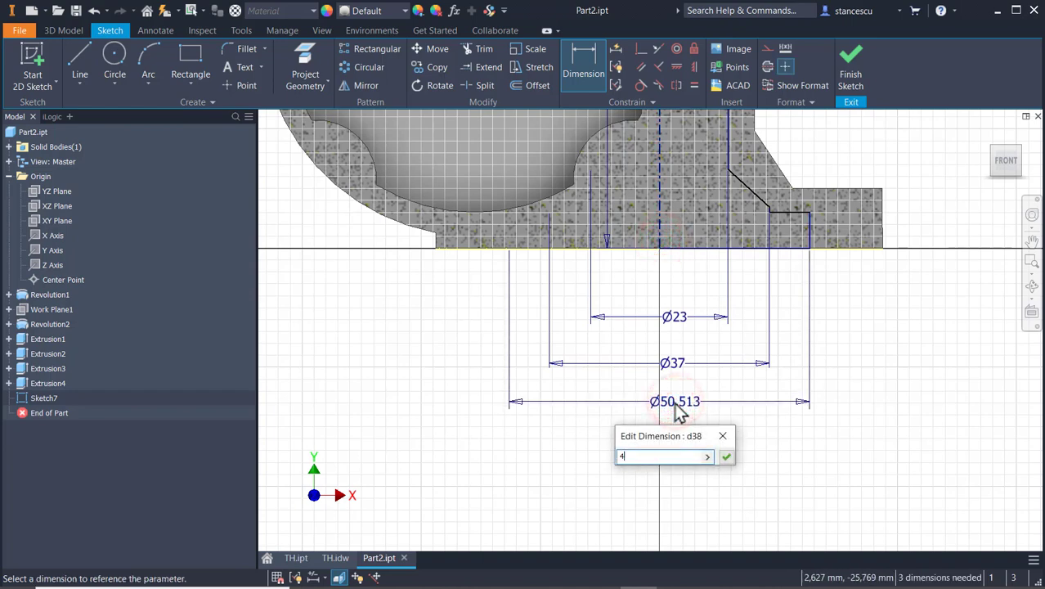
type("0")
key("Return")
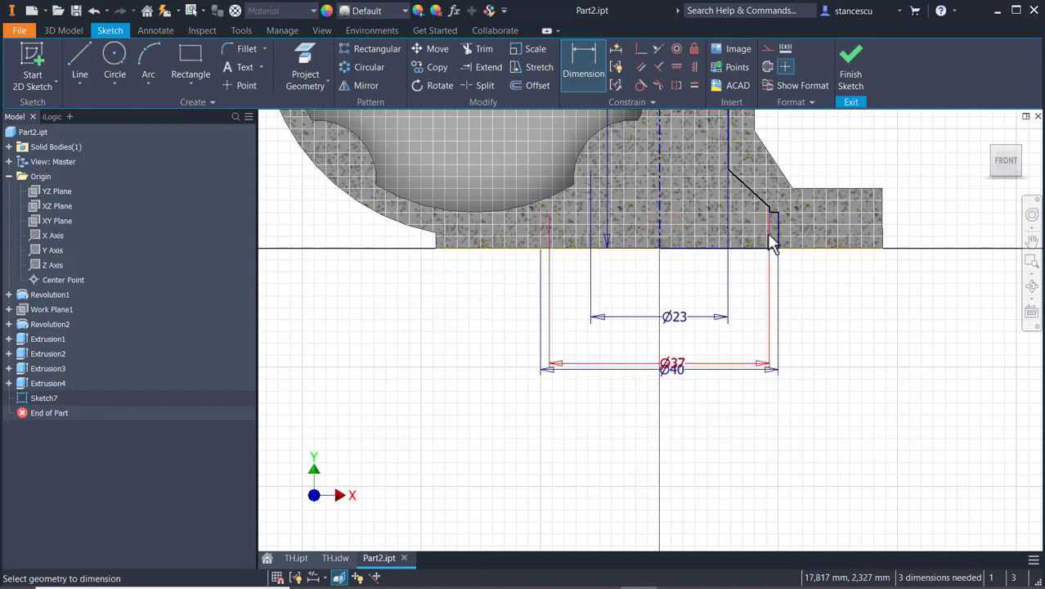
Set the height of the recess's outer vertical edge to 5 mm
left_click(781, 221)
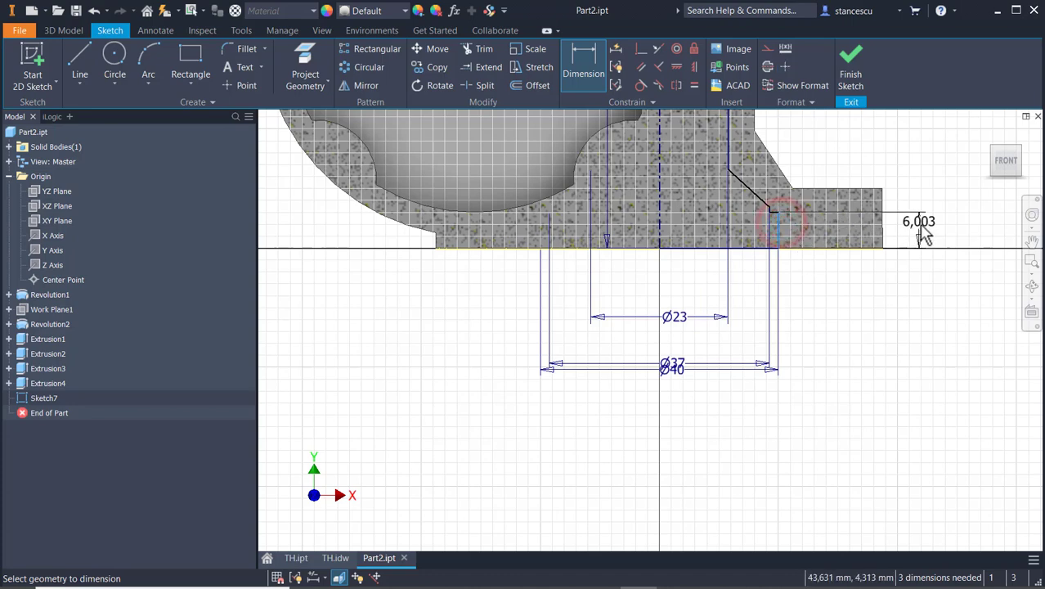
left_click(919, 227)
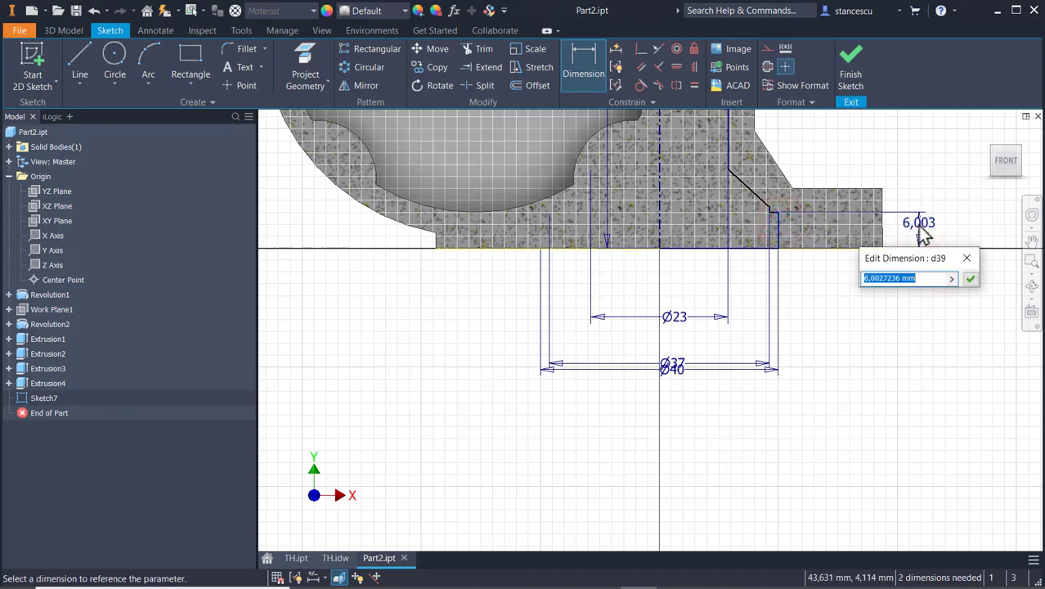
type("5")
key("Return")
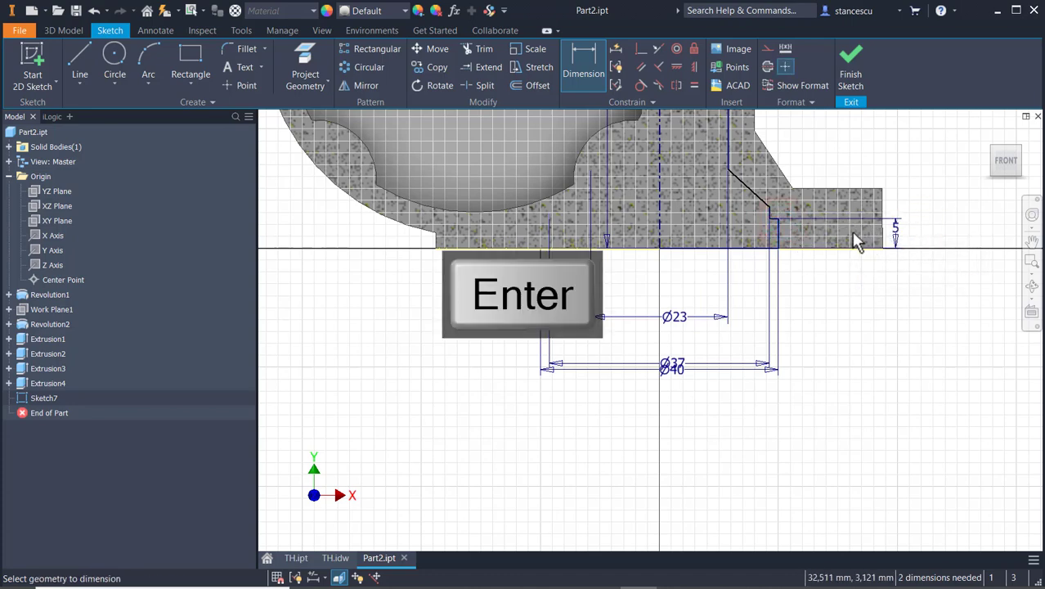
Set the length of the short vertical edge between the slope and the recess to 0.5 mm
scroll(779, 217, "up", 3)
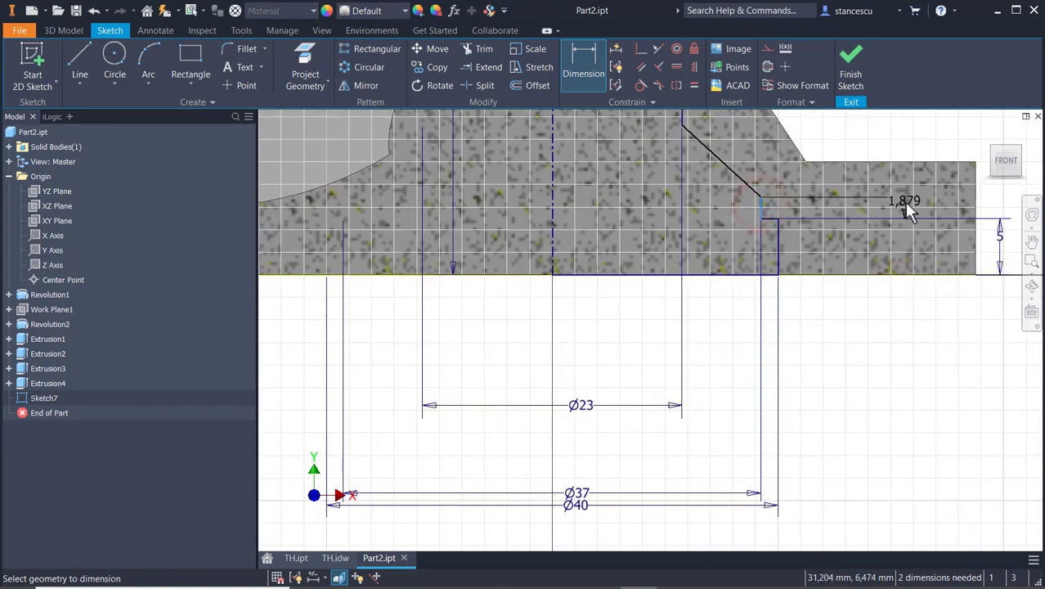
scroll(904, 202, "down", 2)
middle_click_drag(911, 208, 679, 234)
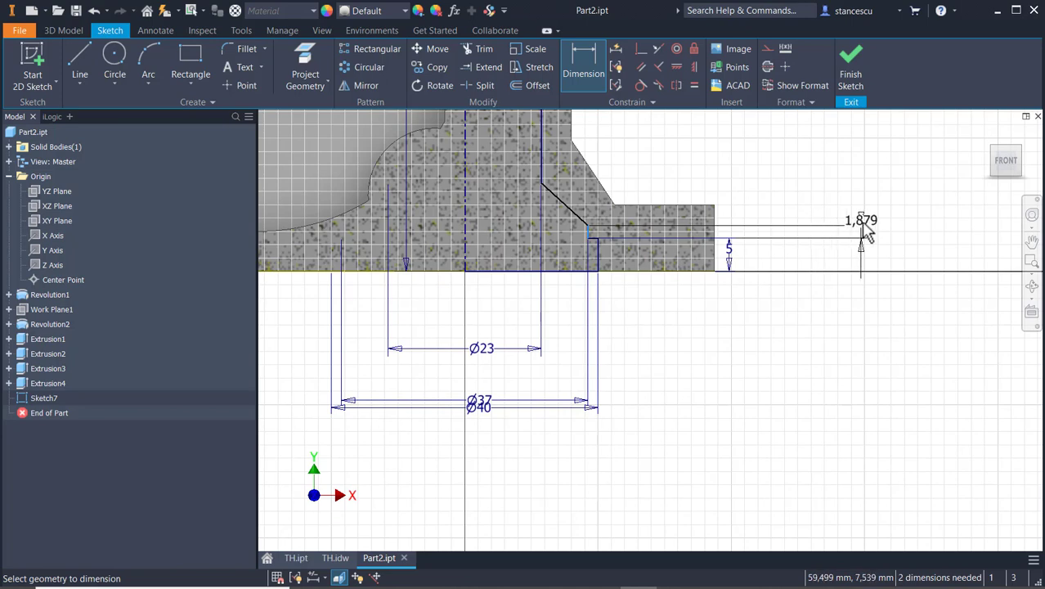
left_click(870, 233)
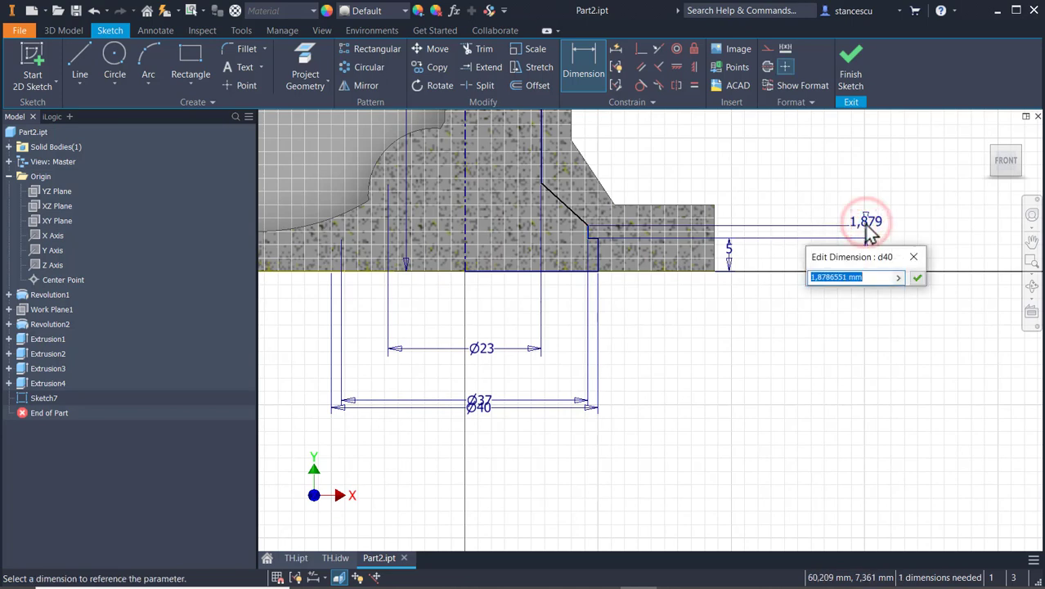
type("0.5")
key("Return")
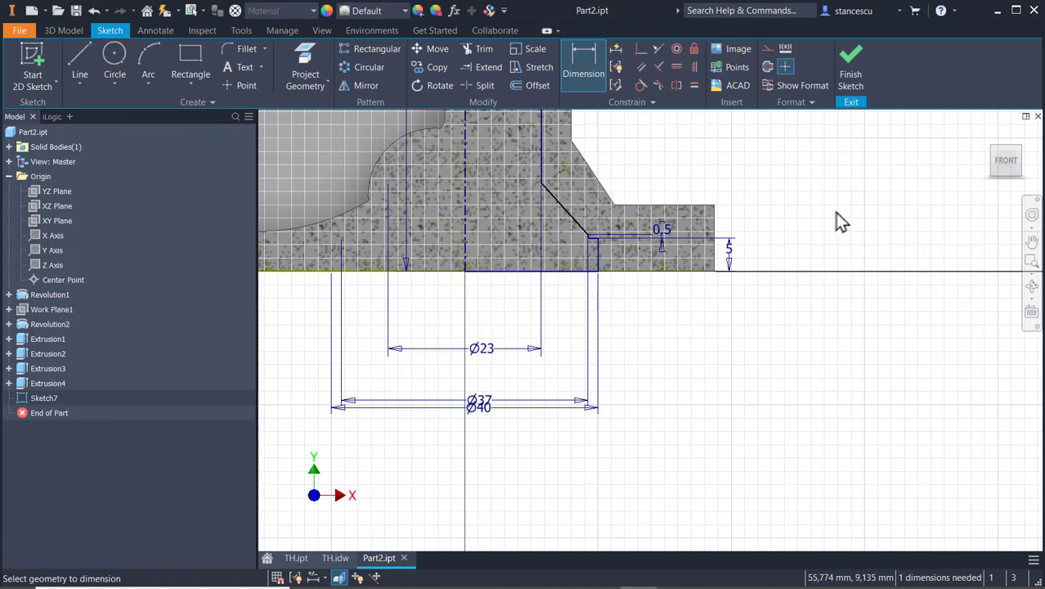
Dimension the height of the slope's upper end above the base line as 10 mm
left_click(540, 180)
left_click(559, 272)
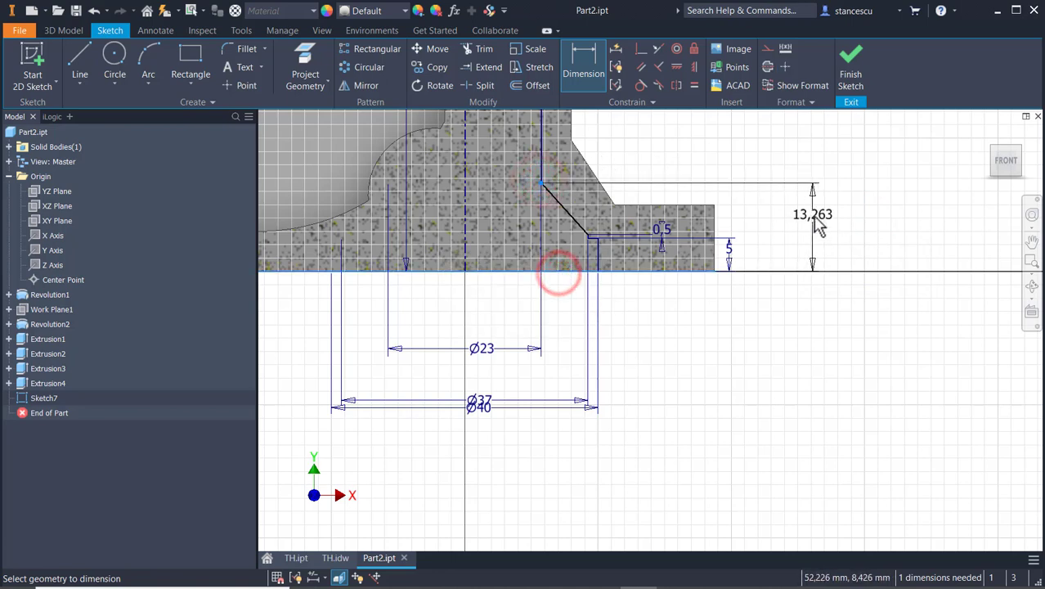
left_click(816, 226)
type("10")
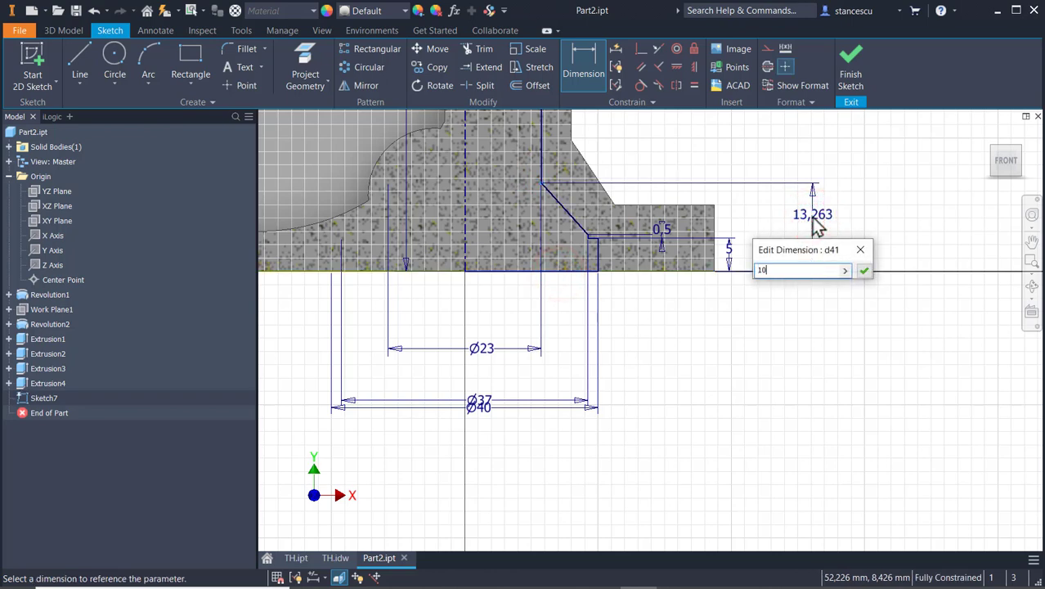
key("Return")
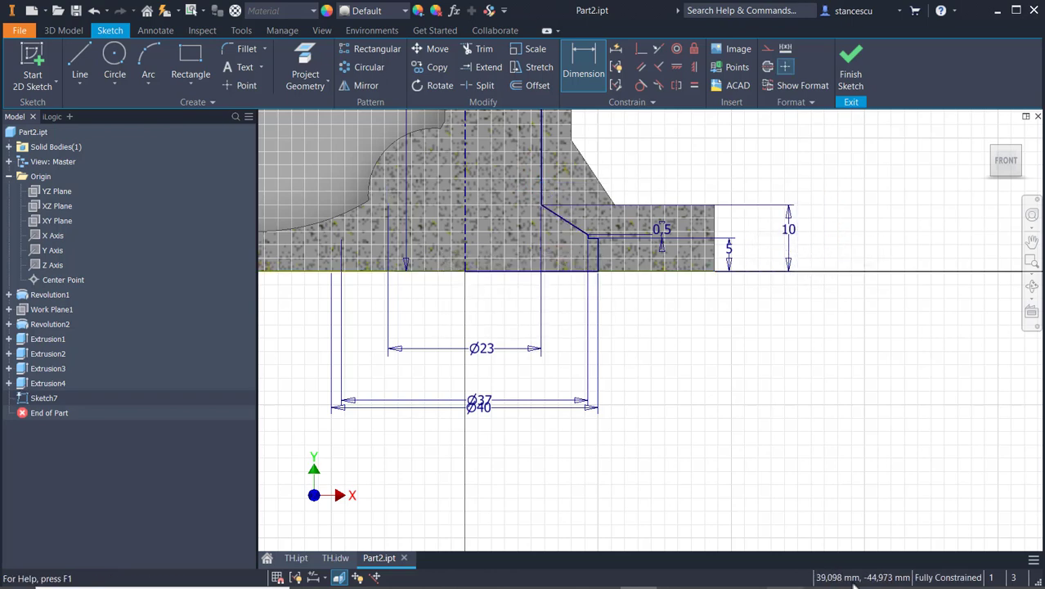
Finish the sketch and revolve the bore profile 360° about the centerline as a cut through the base column
left_click(850, 70)
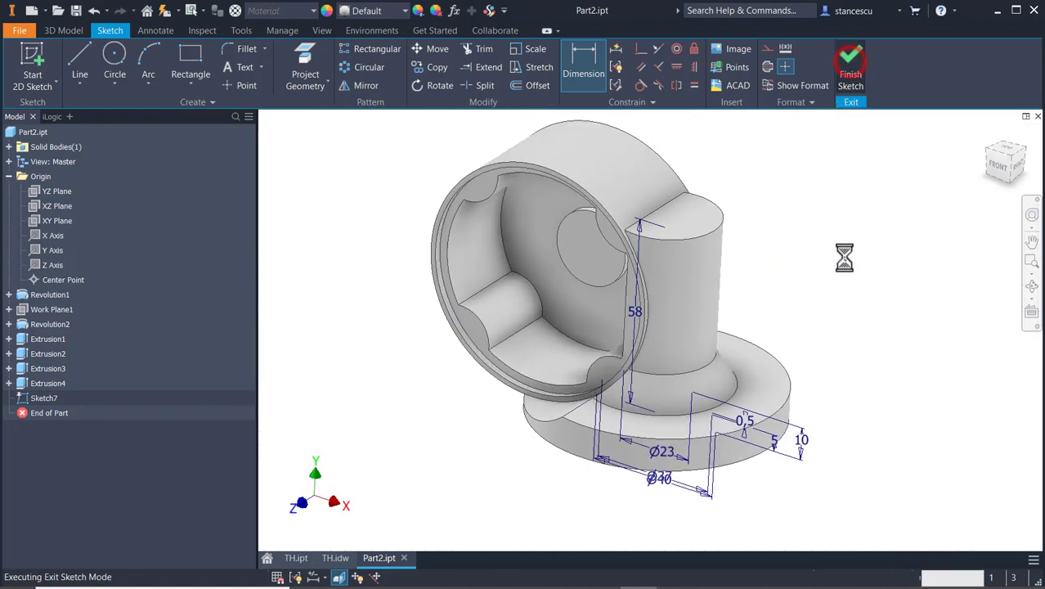
left_click(115, 65)
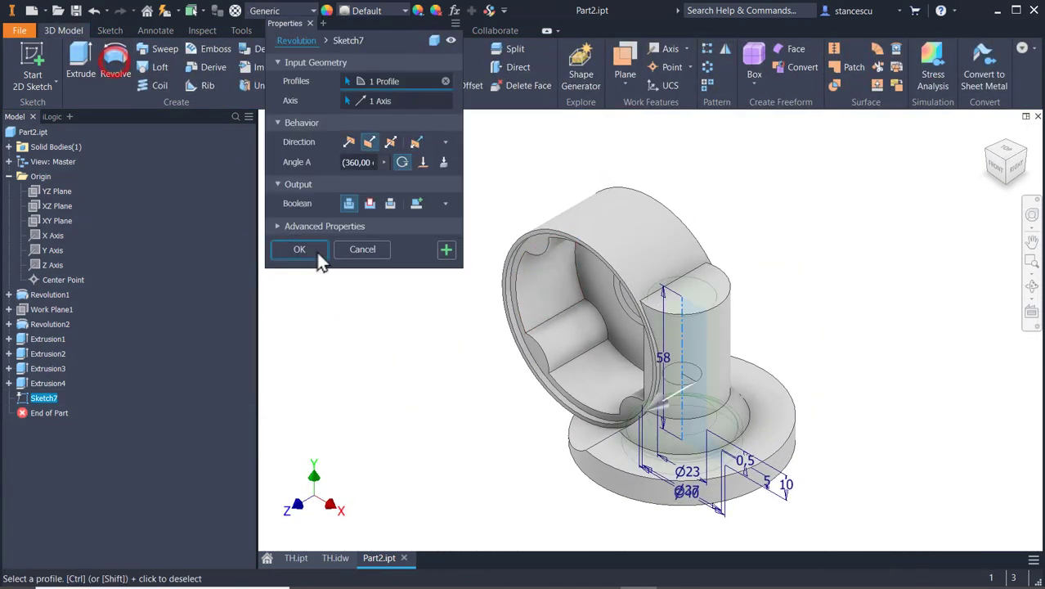
left_click(370, 203)
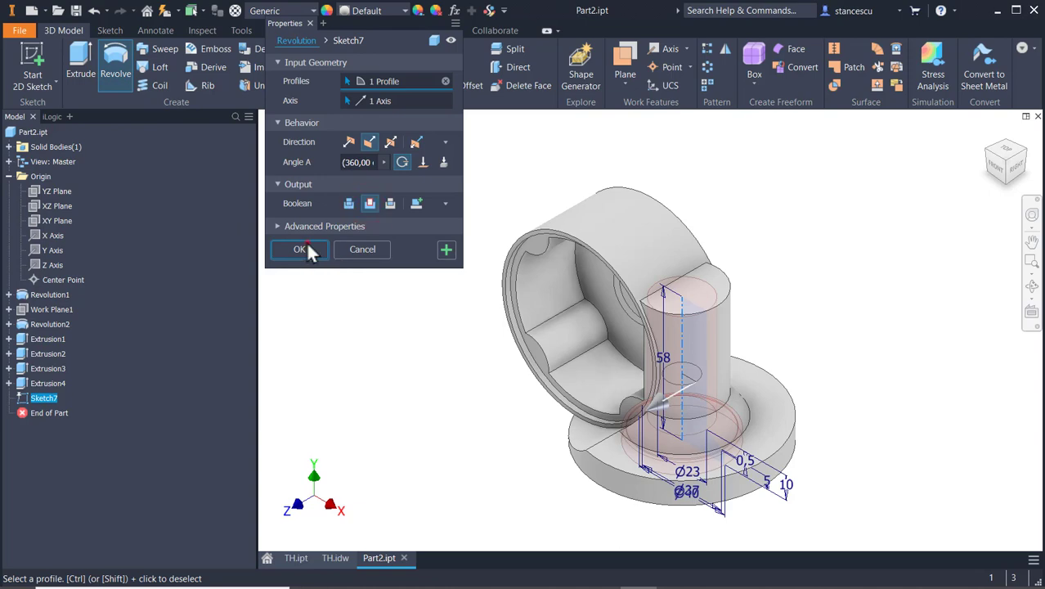
left_click(301, 249)
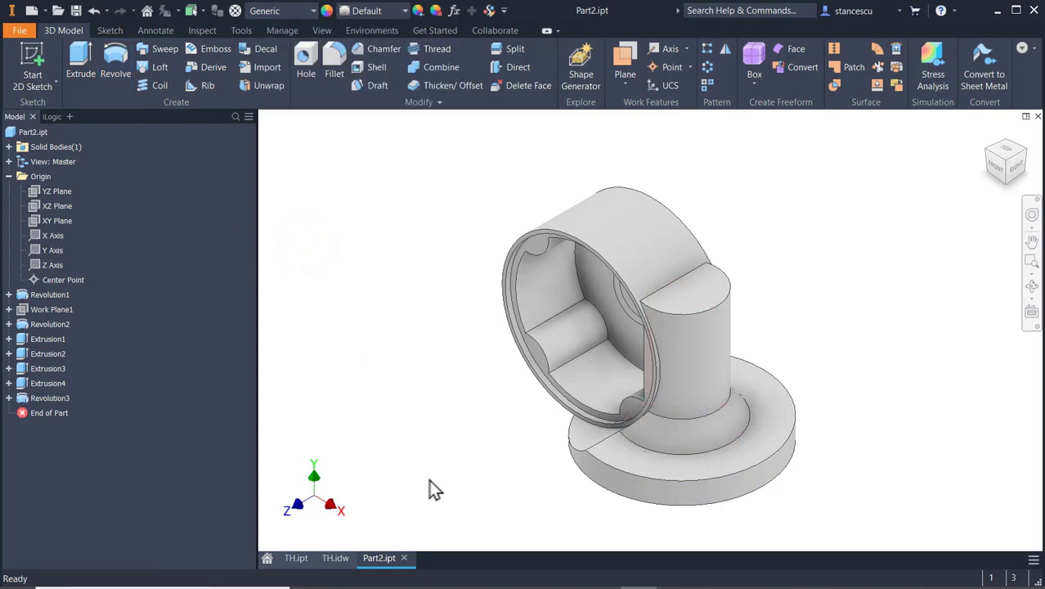
middle_click_drag(435, 489, 560, 444, "shift")
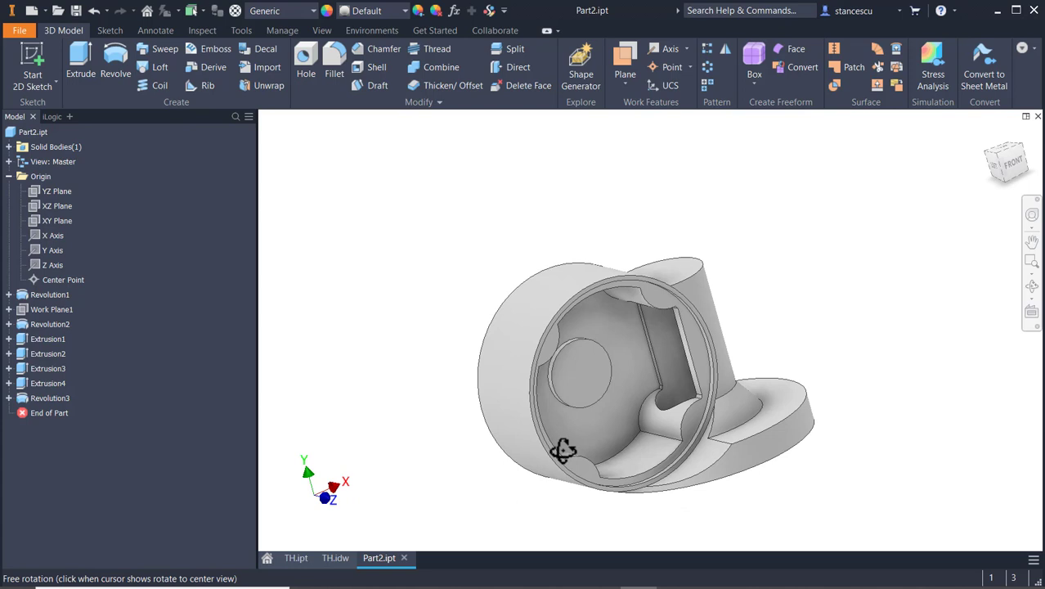
left_click(1000, 155)
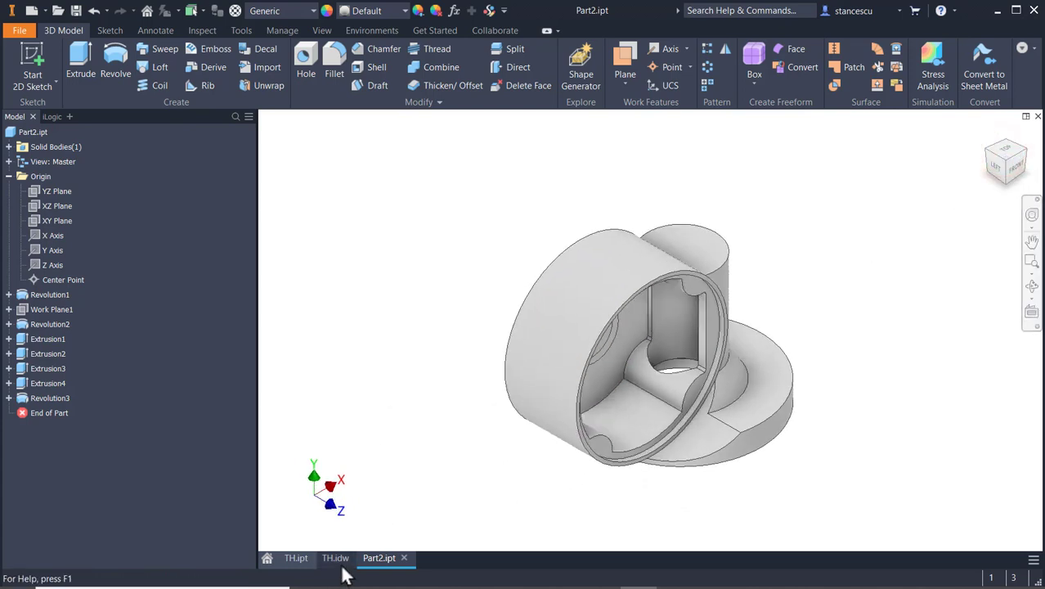
Examine the side boss's diameters, offset and centering in section B-B and the front view of the TH.idw drawing
left_click(336, 558)
mouse_move(510, 378)
middle_mouse_down()
mouse_move(644, 352)
mouse_move(776, 194)
middle_mouse_up()
scroll(776, 194, "up", 3)
scroll(532, 290, "down", 3)
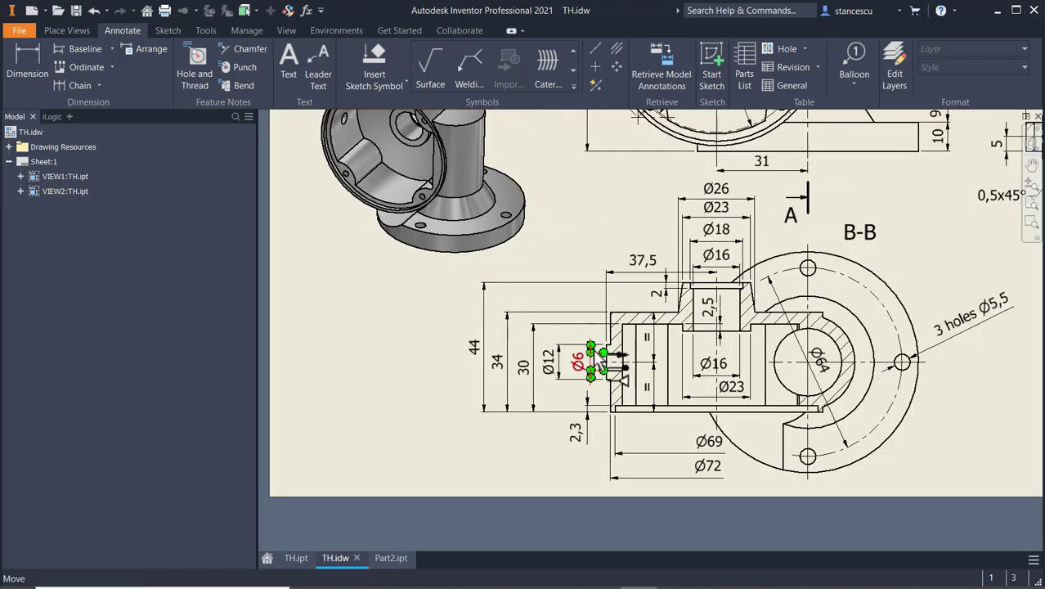
scroll(593, 352, "down", 3)
left_click_drag(602, 413, 530, 391)
left_click_drag(690, 209, 695, 196)
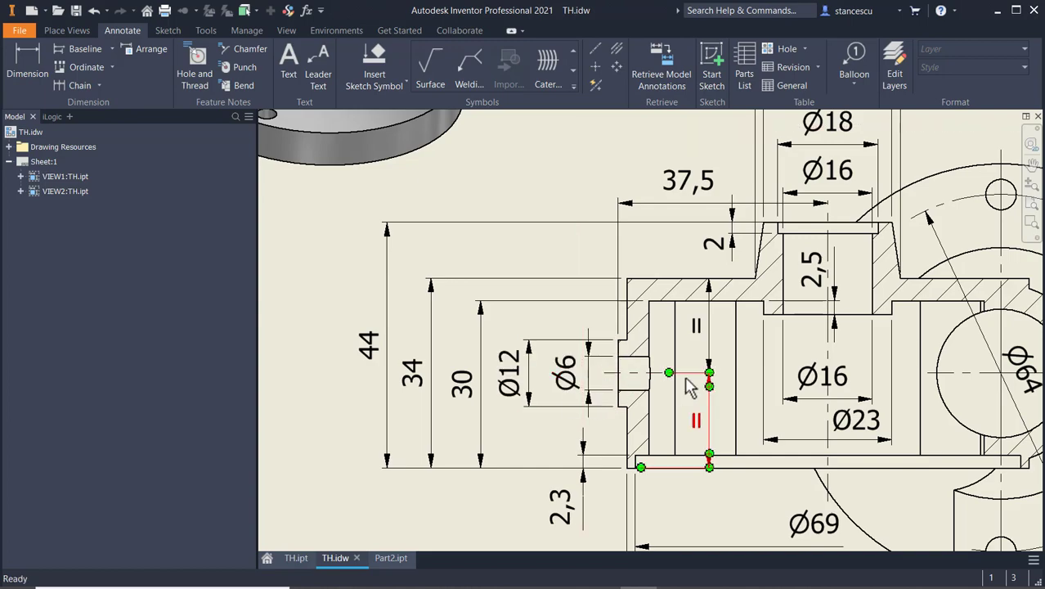
mouse_move(692, 321)
middle_mouse_down()
mouse_move(642, 502)
mouse_move(679, 508)
mouse_move(622, 524)
middle_mouse_up()
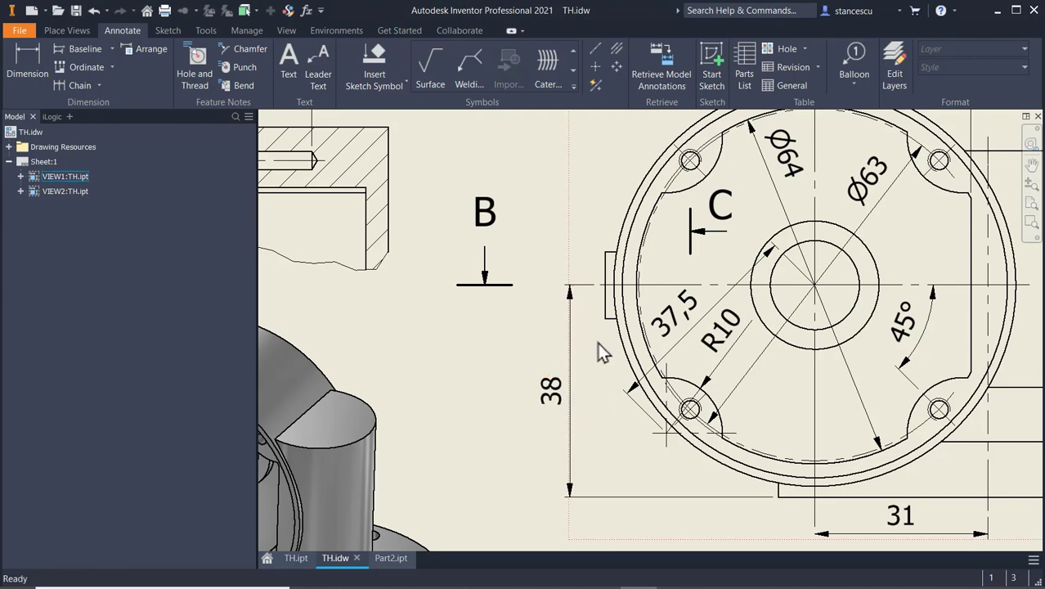
scroll(601, 351, "up", 3)
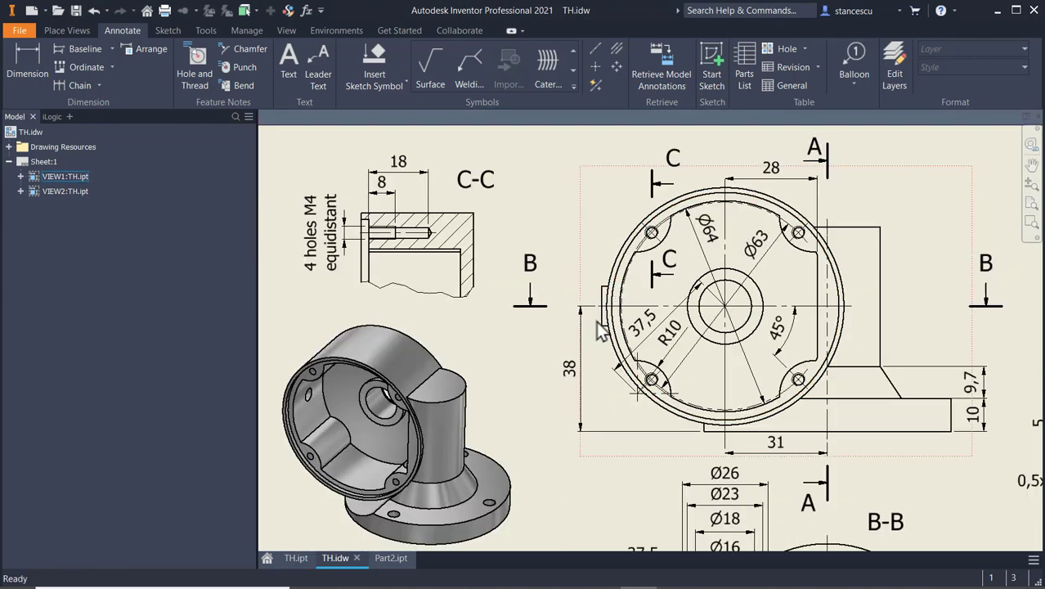
scroll(591, 383, "up", 3)
middle_click_drag(500, 295, 500, 330)
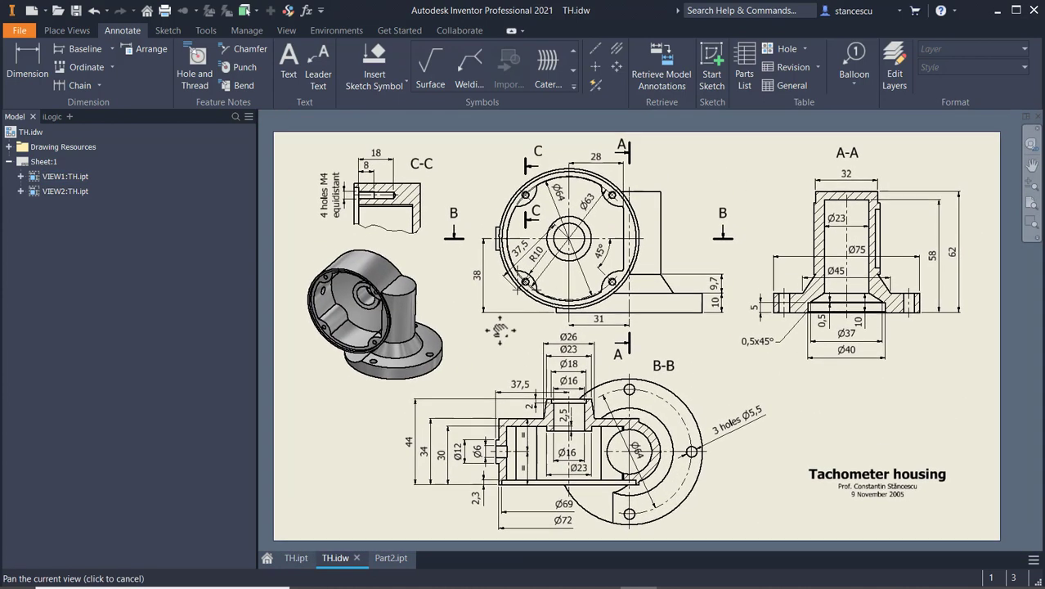
key("F6")
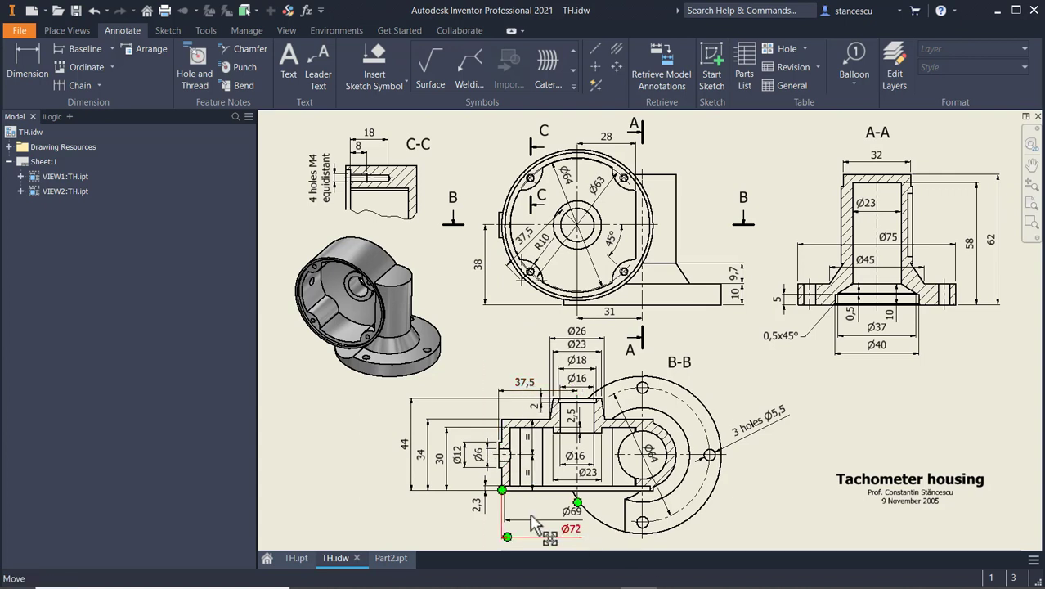
Return to Part2.ipt and create a work plane offset -37.5 mm from Work Plane1, outside the cylindrical housing
left_click(396, 559)
left_click(620, 57)
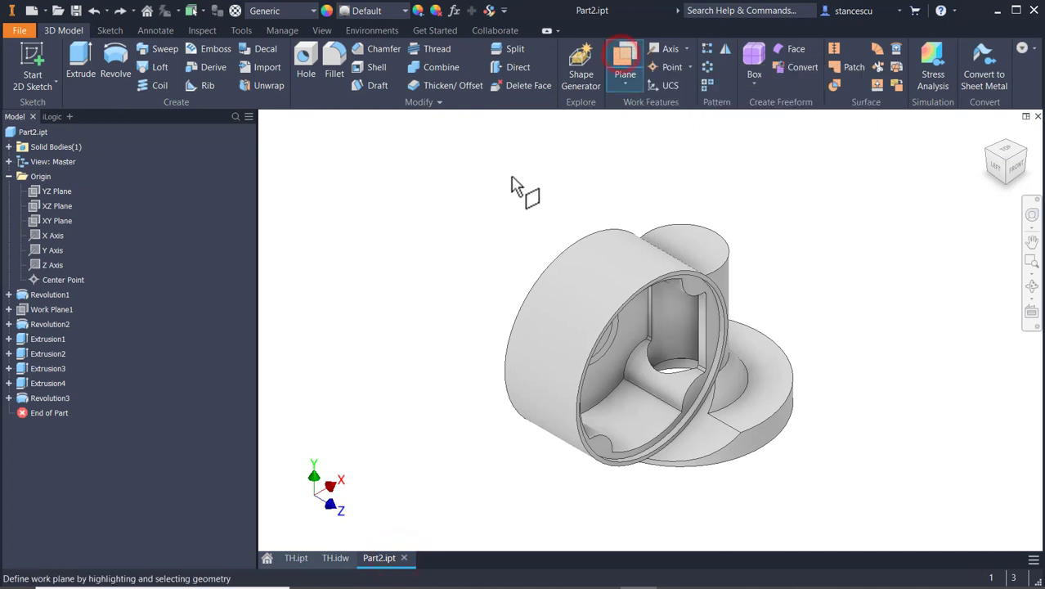
left_click(45, 309)
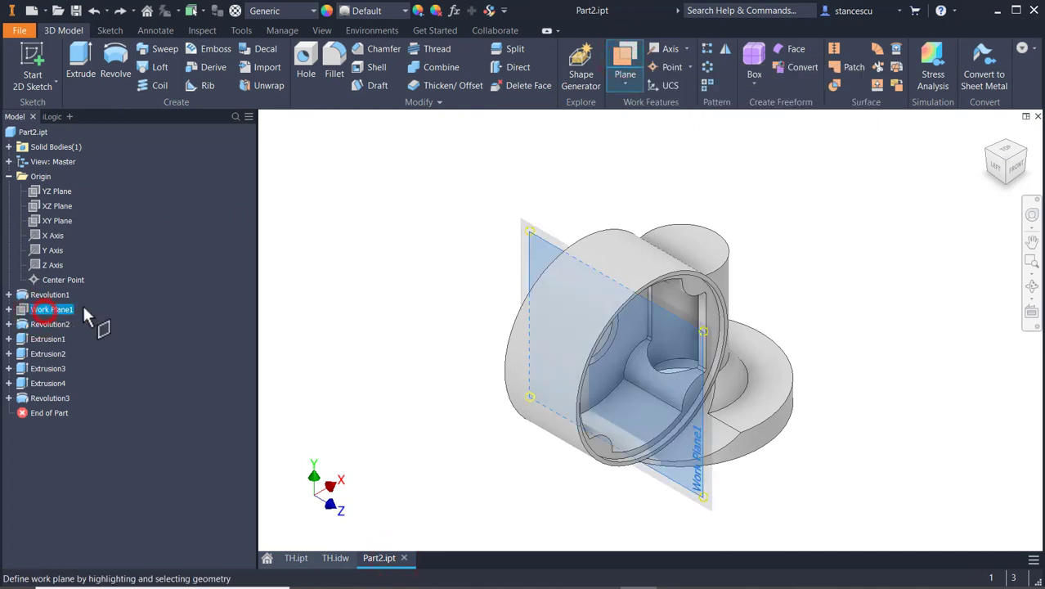
left_click_drag(525, 235, 456, 286)
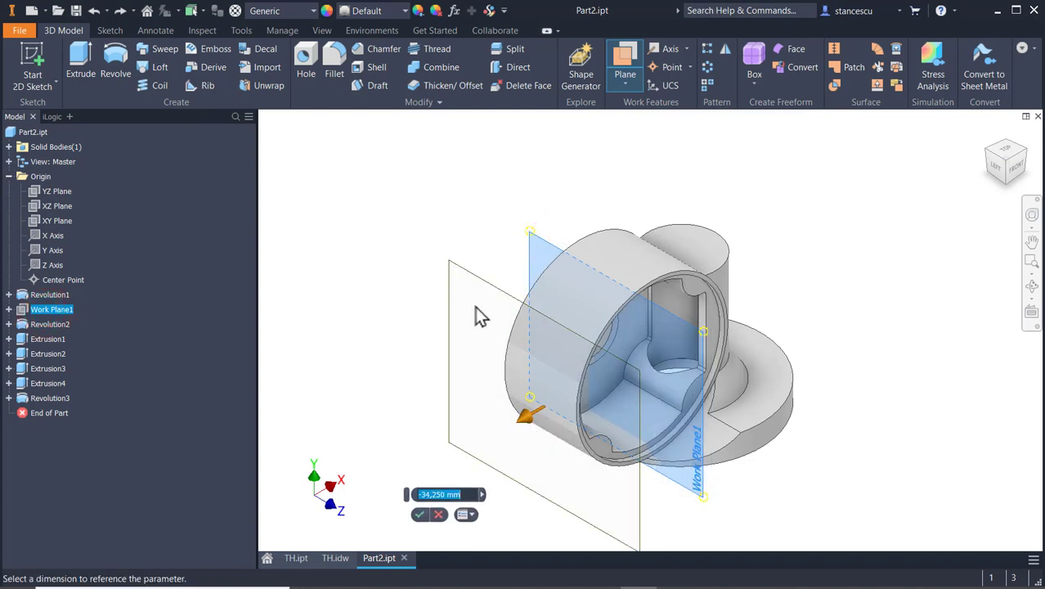
key("BackSpace")
type("-37,5")
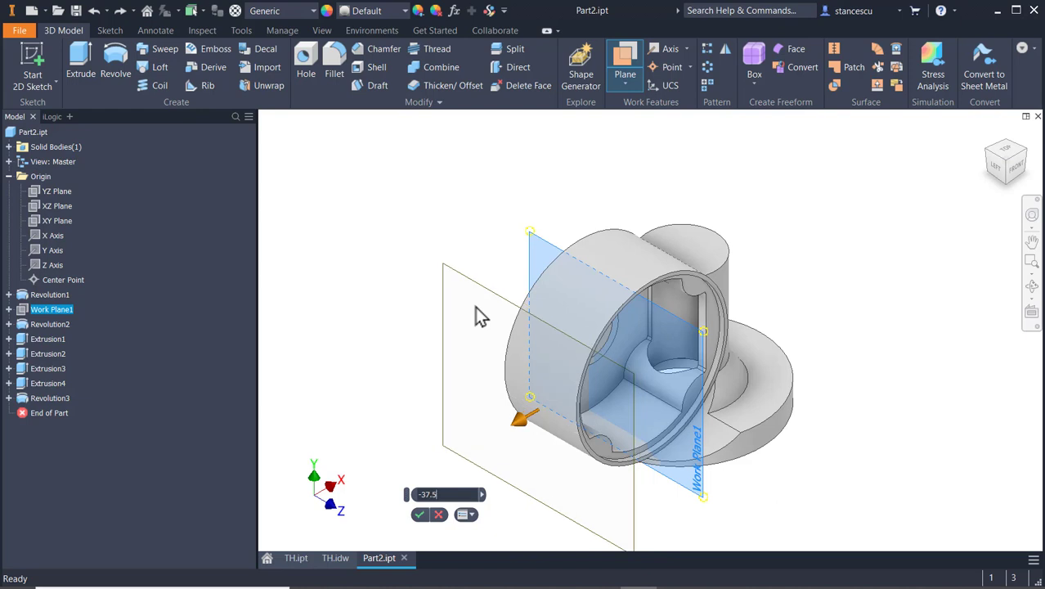
key("Return")
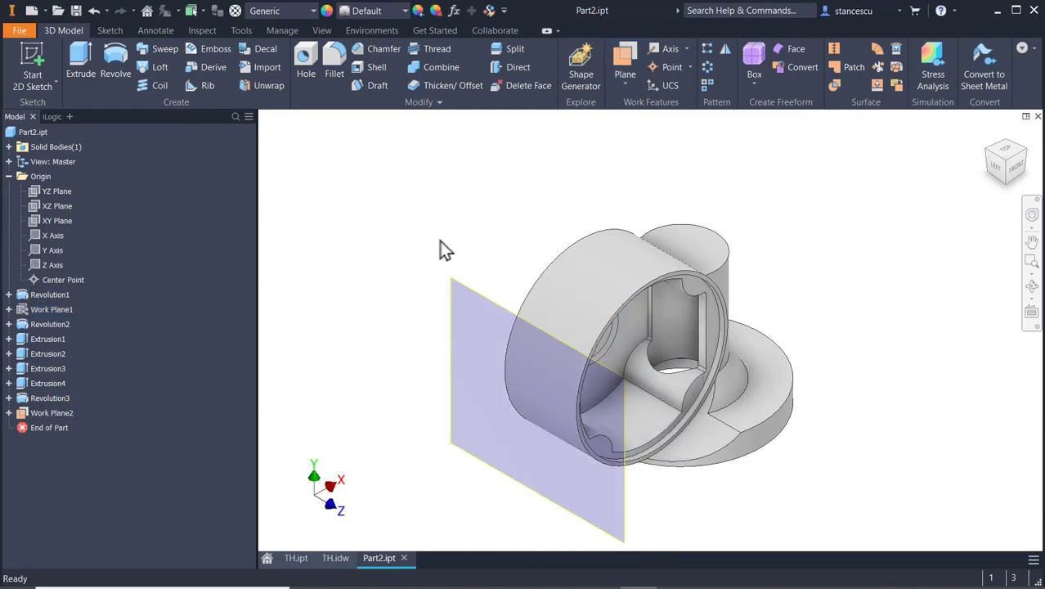
Start a sketch on the new offset work plane and draw a 12 mm diameter circle beside the part
left_click(468, 293)
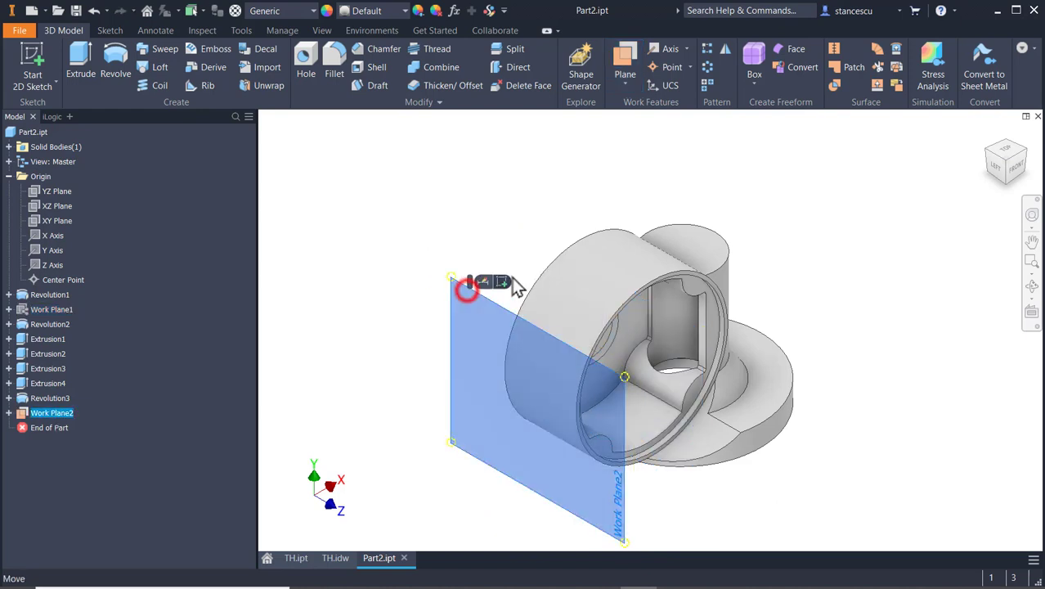
left_click(498, 280)
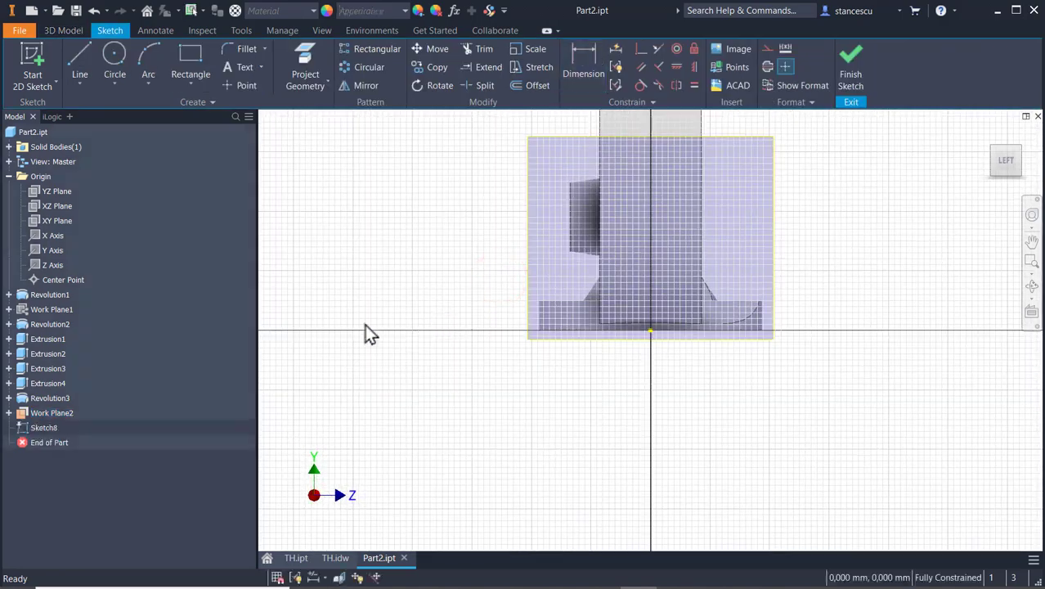
left_click(112, 67)
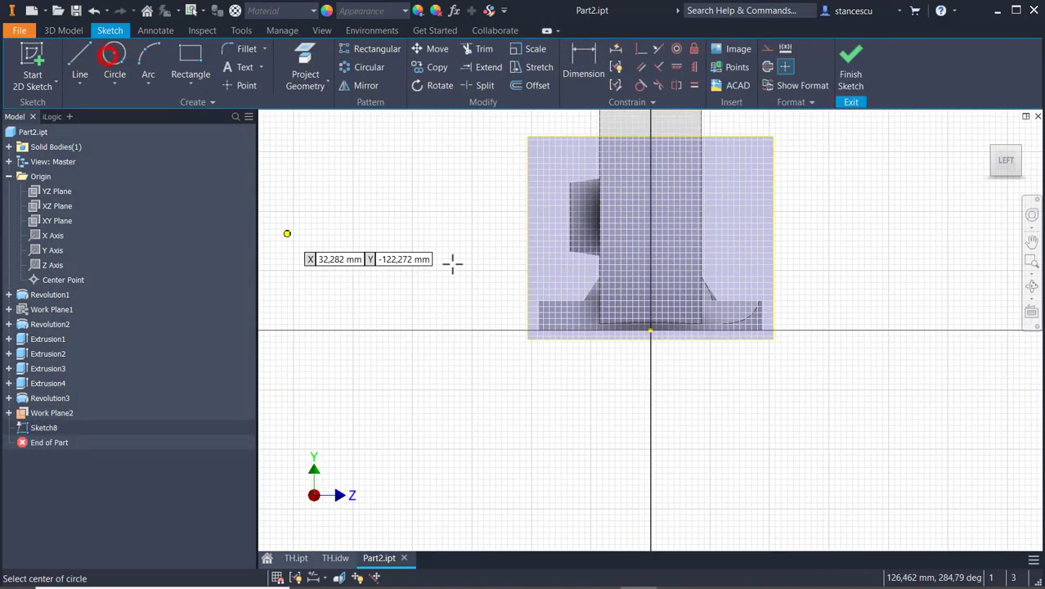
left_click(471, 228)
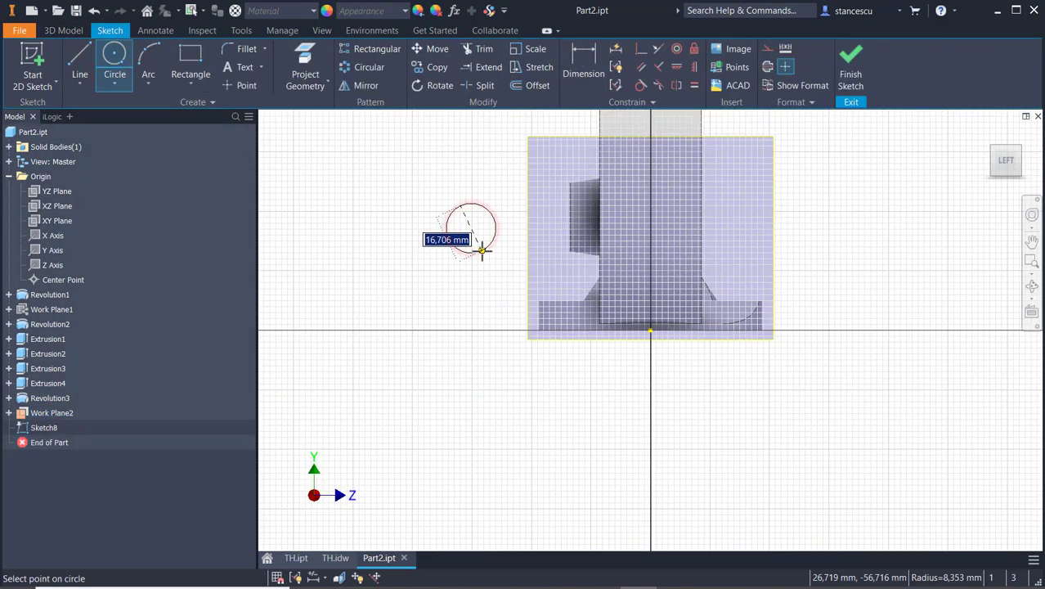
type("12")
key("Return")
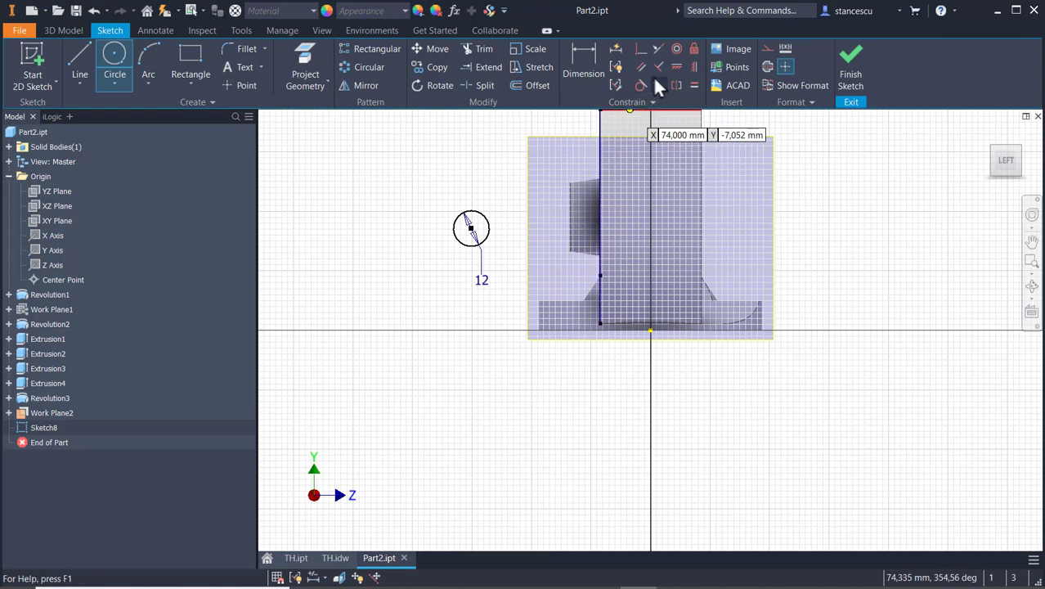
Align the circle's center with the sketch origin using a Horizontal constraint
left_click(676, 67)
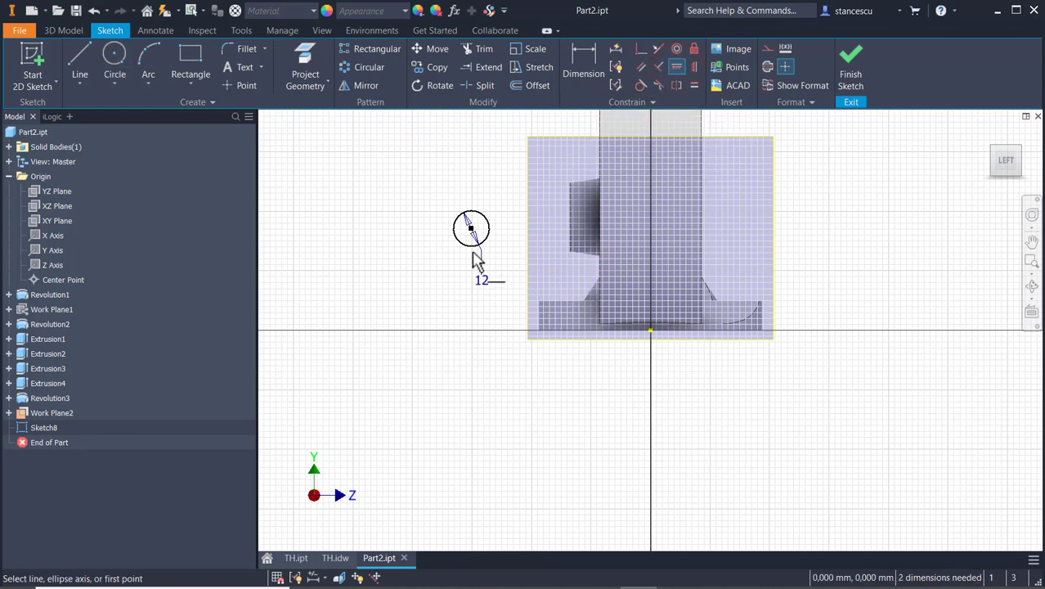
left_click(650, 332)
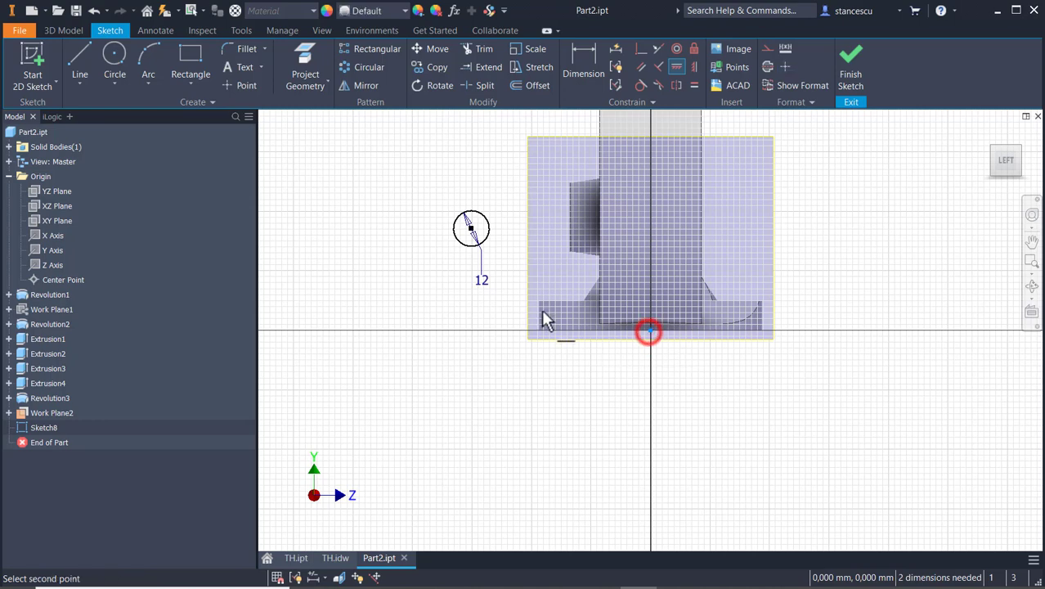
left_click(472, 228)
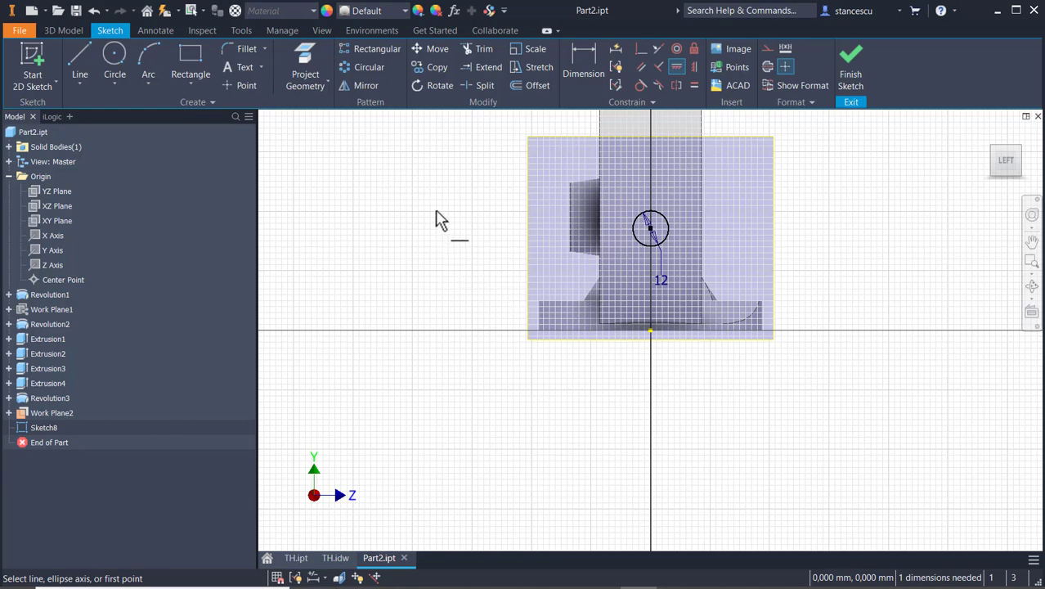
key("Escape")
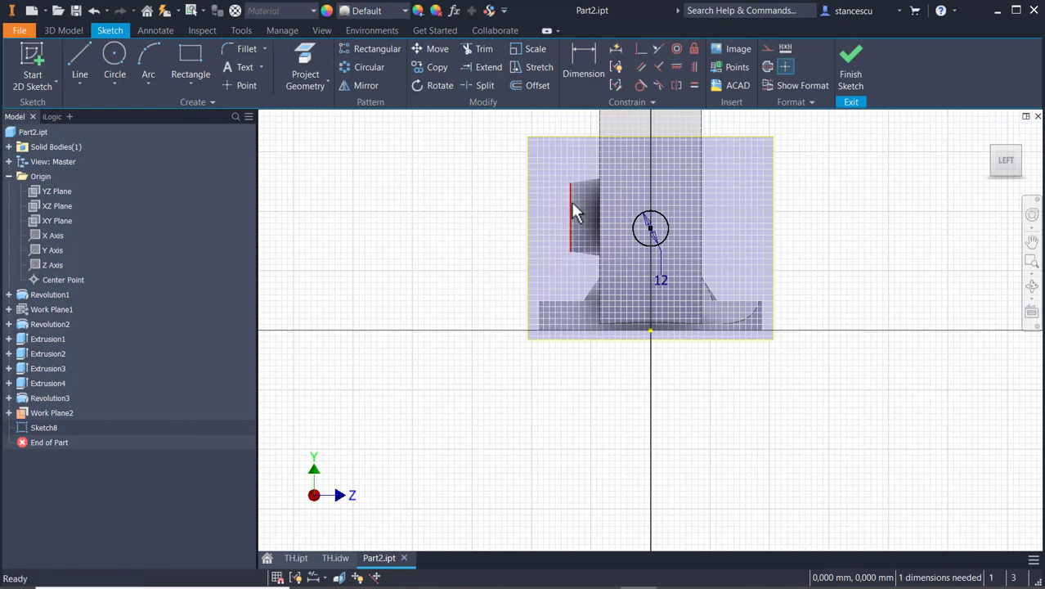
Project the end edge of the tapered rear boss and align its midpoint with the circle's center using a Vertical constraint
left_click(309, 61)
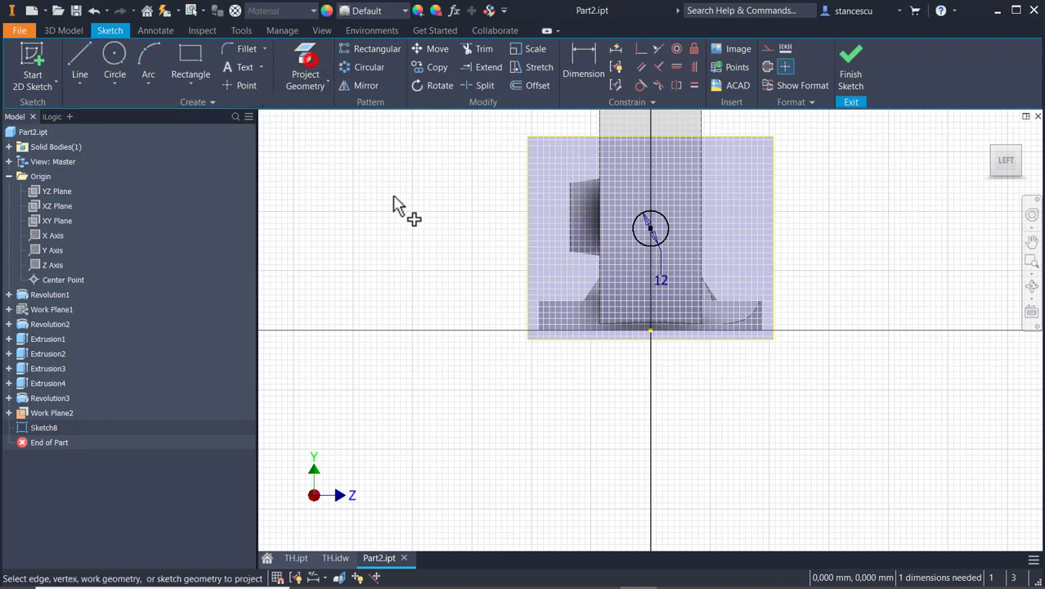
left_click(572, 214)
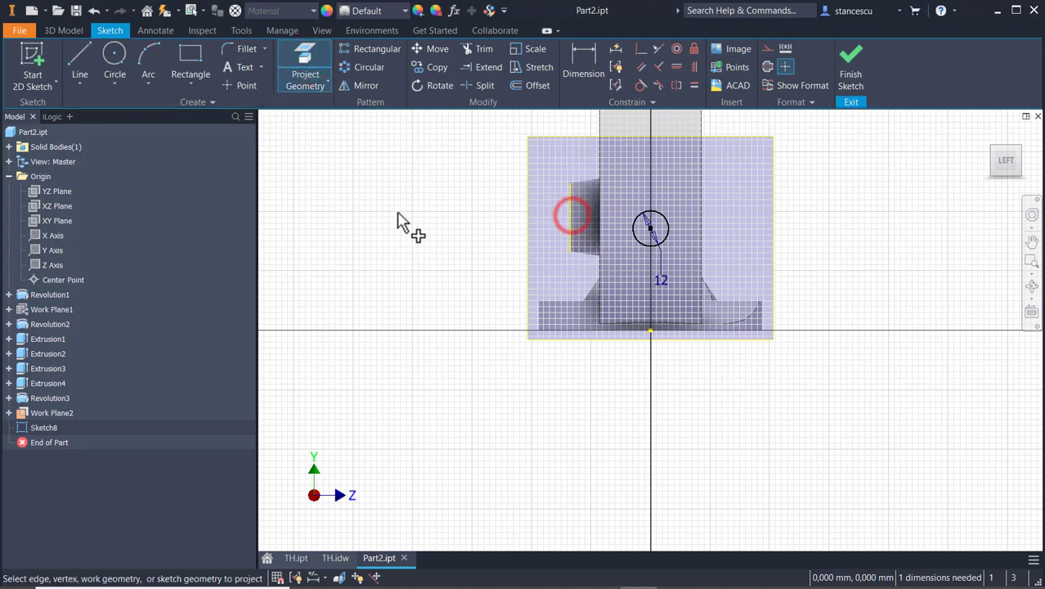
left_click(694, 68)
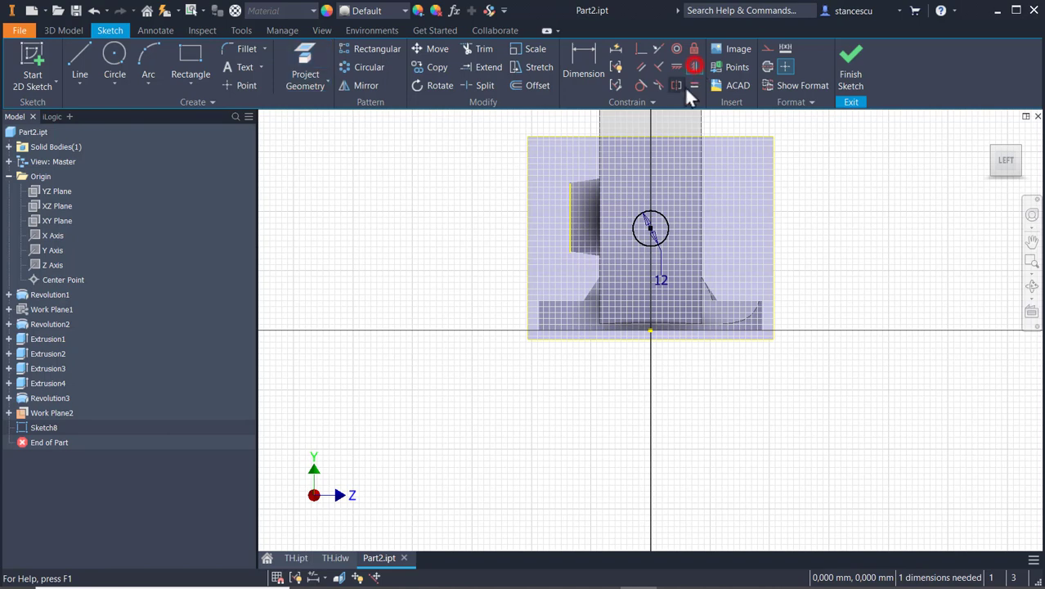
left_click(571, 216)
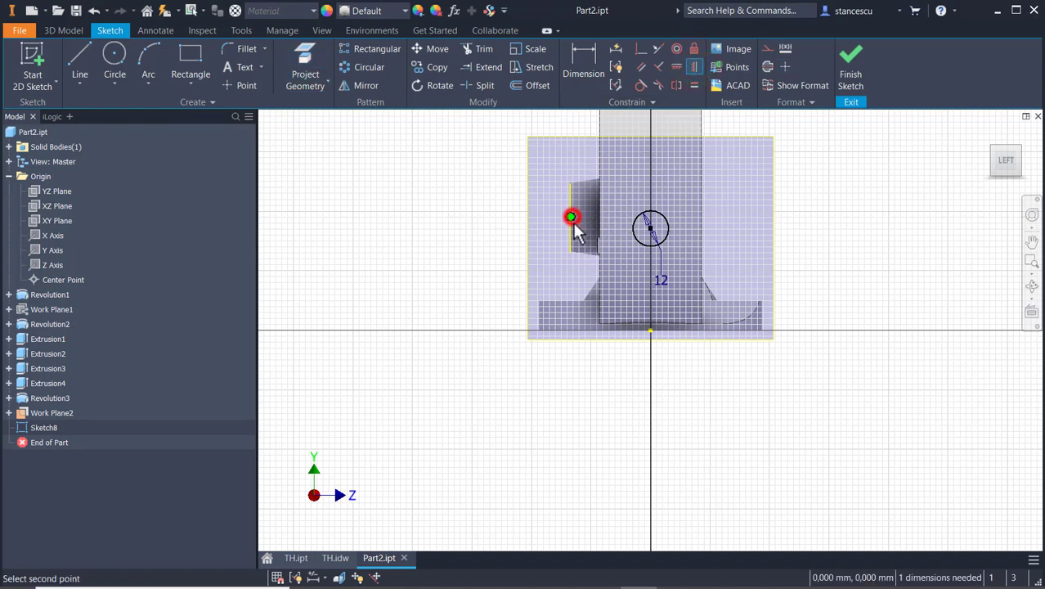
left_click(651, 230)
key("Escape")
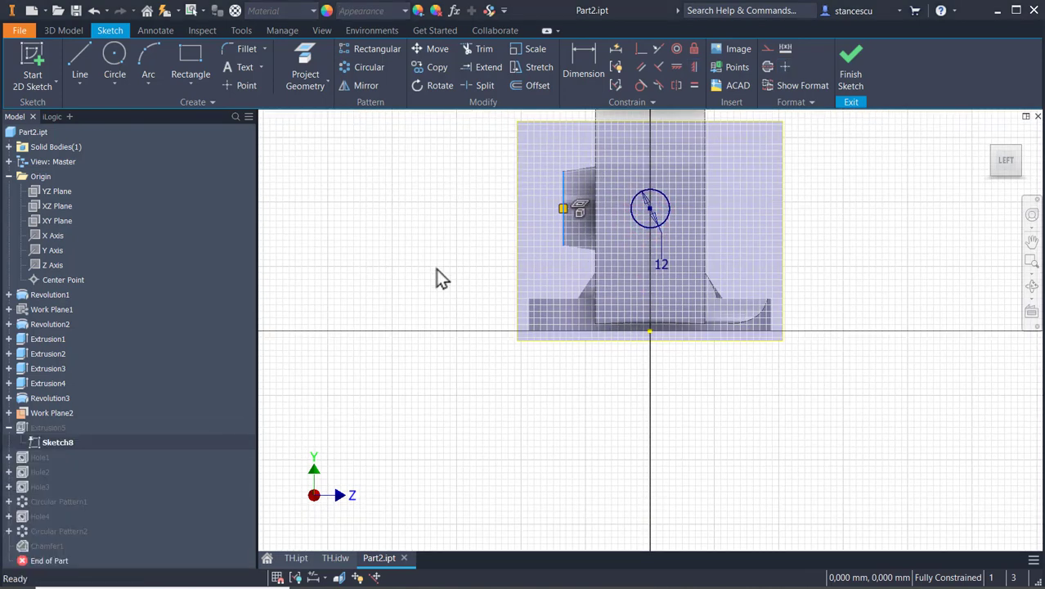
Sketch two connected perpendicular lines about 19 mm and 18 mm long, and a separate line about 24 mm long, beside the part
left_click(82, 56)
left_click(406, 209)
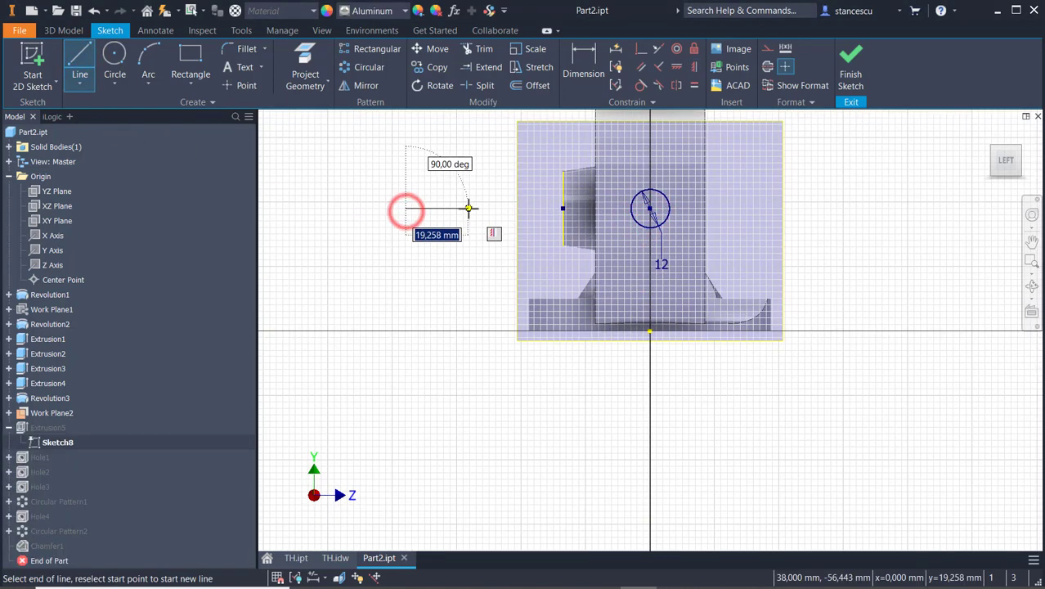
left_click(469, 208)
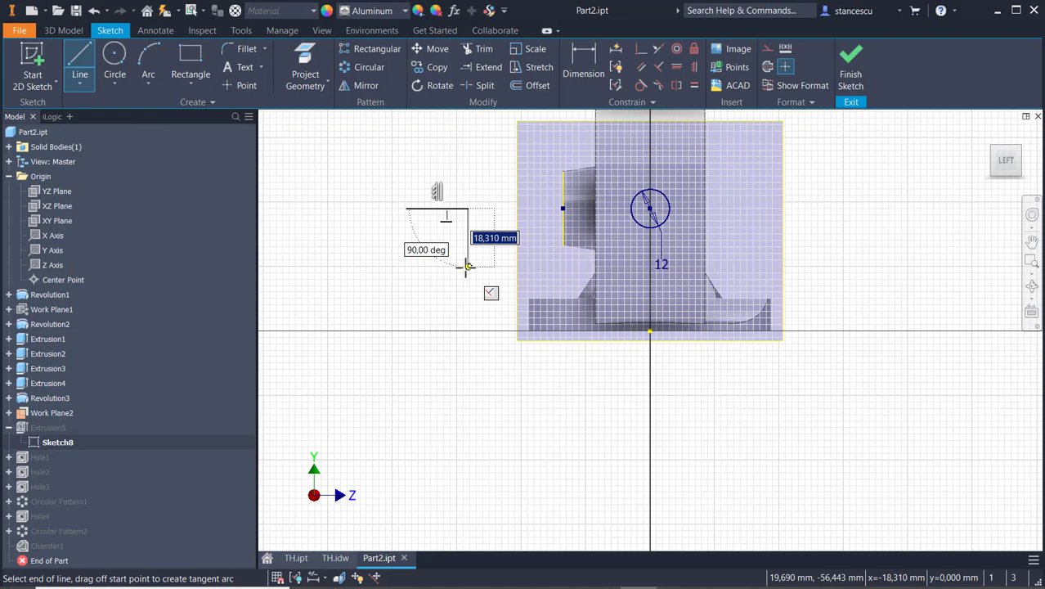
left_click(468, 266)
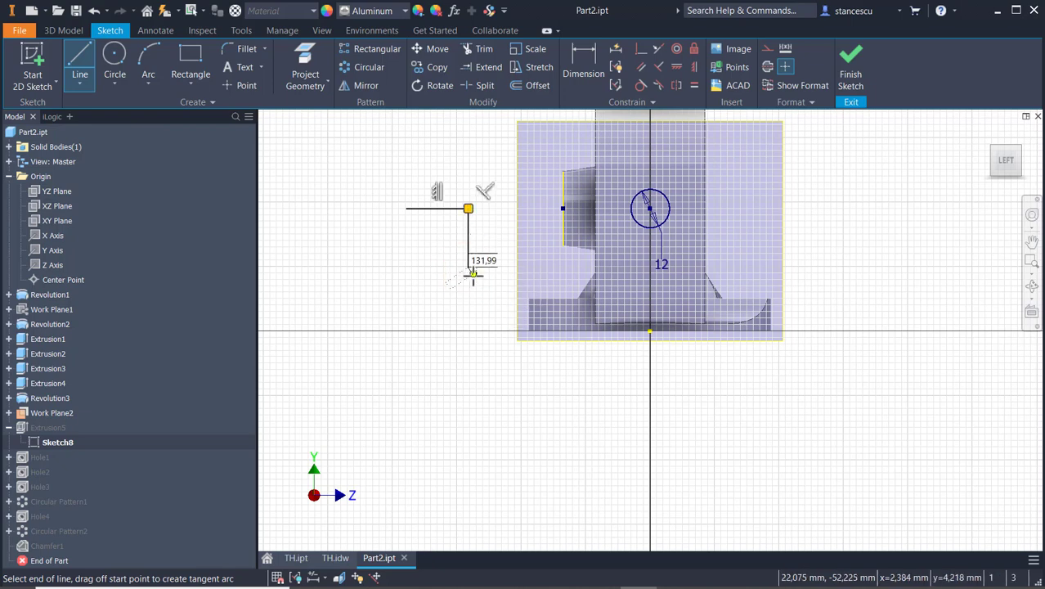
key("Escape")
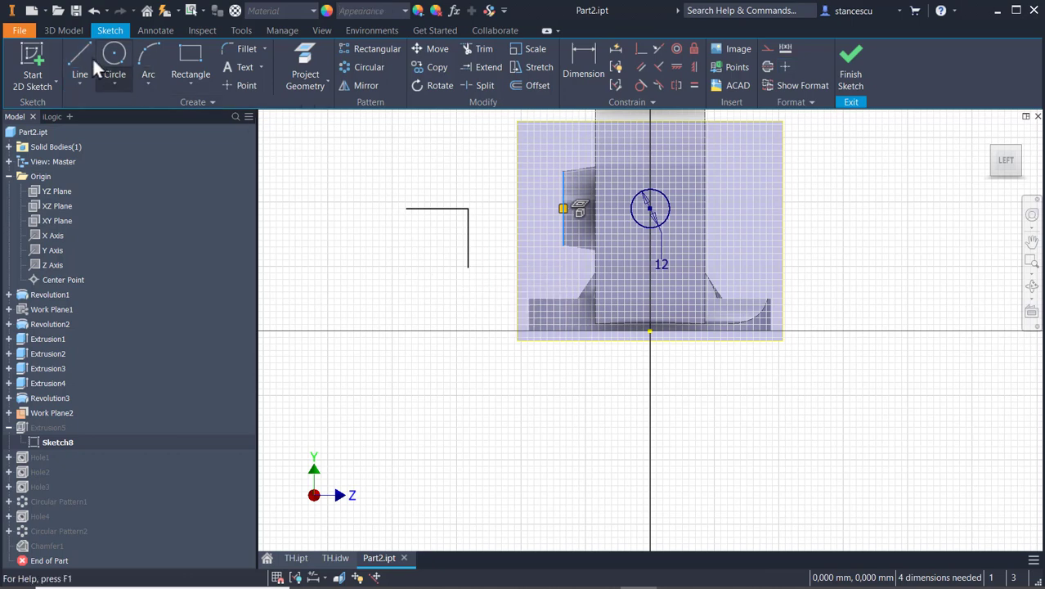
left_click(81, 52)
left_click(336, 179)
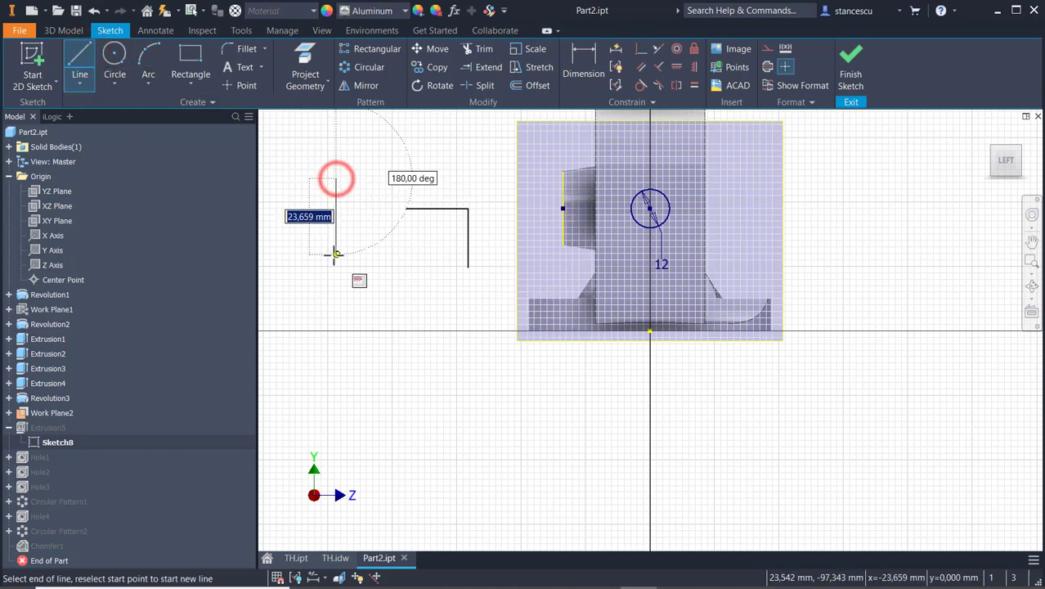
left_click(336, 252)
key("Escape")
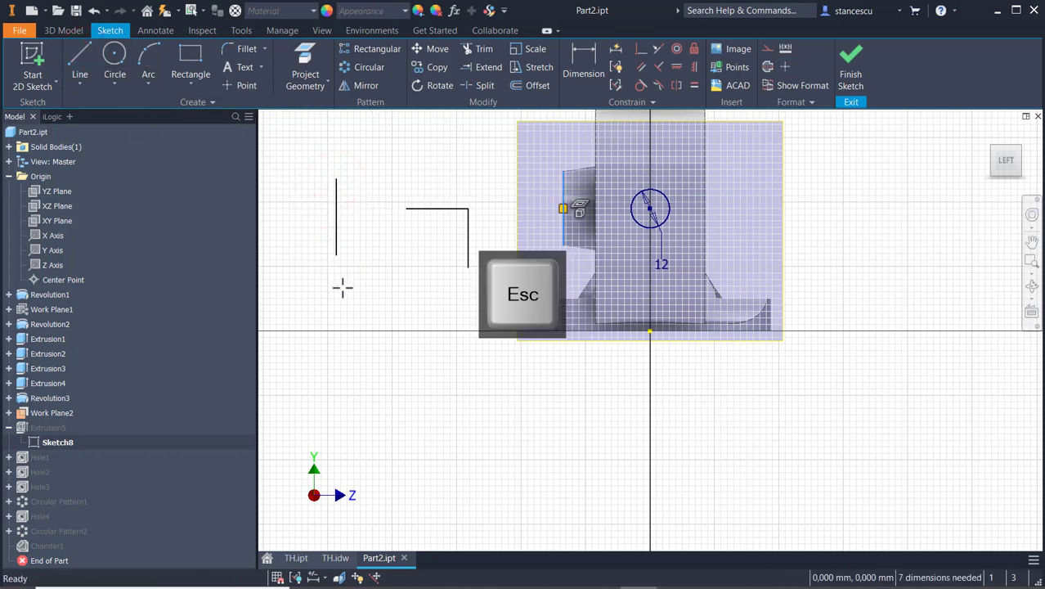
Undo the trial lines in the sketch
key("ctrl+z")
key("ctrl+z")
key("ctrl+z")
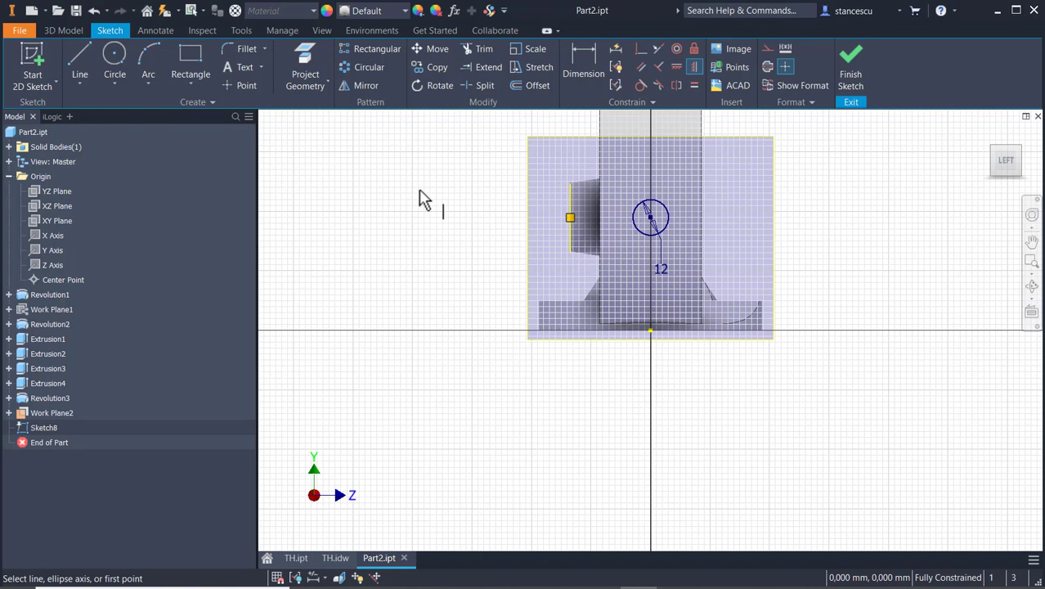
Finish the side boss sketch and extrude its Ø12 circle from the offset work plane to the next body, joined to the housing
key("Escape")
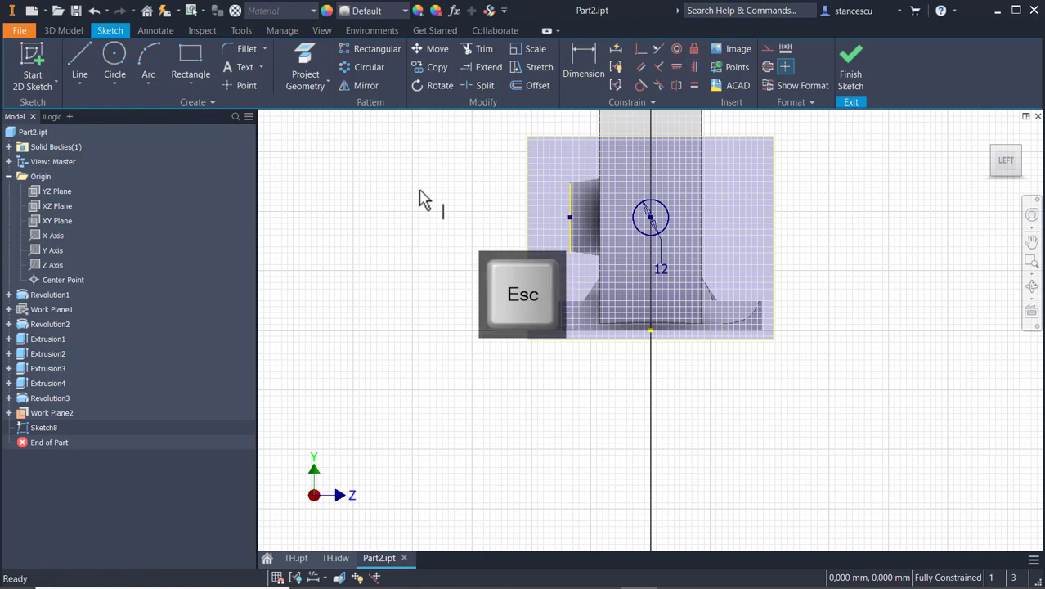
left_click(858, 73)
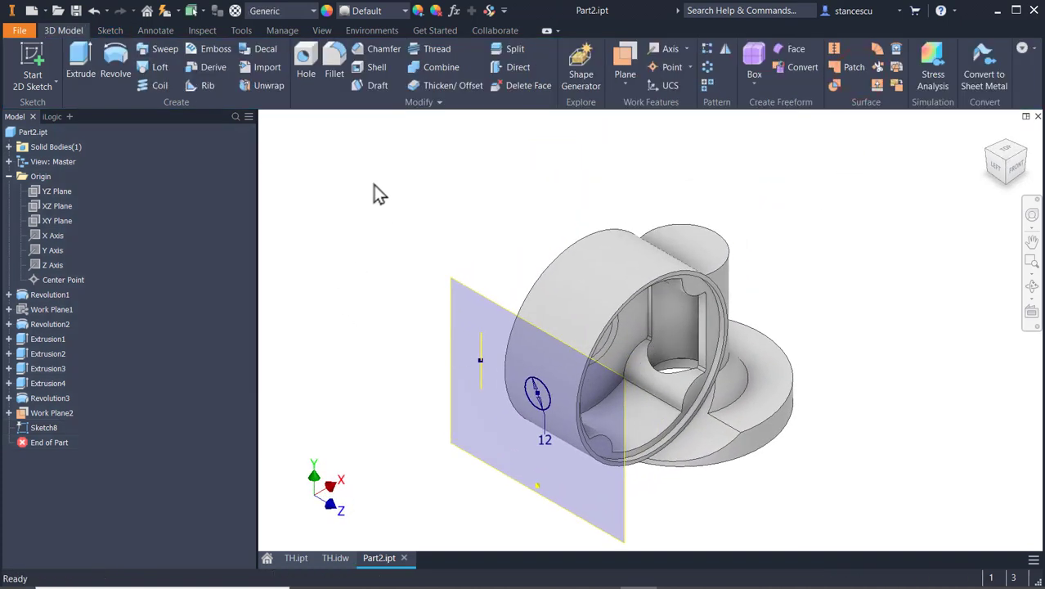
left_click(82, 59)
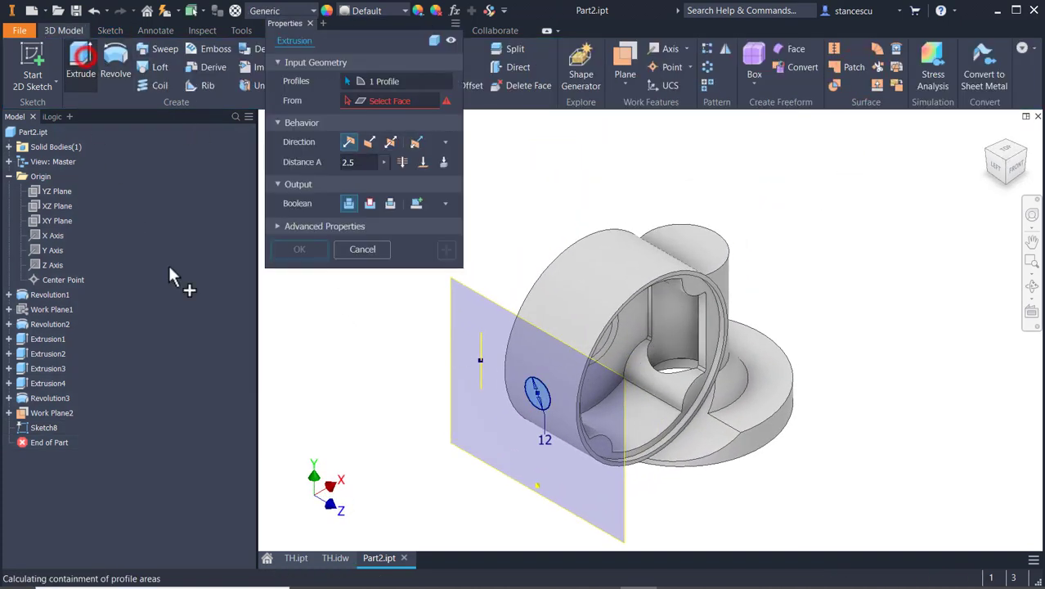
left_click(444, 162)
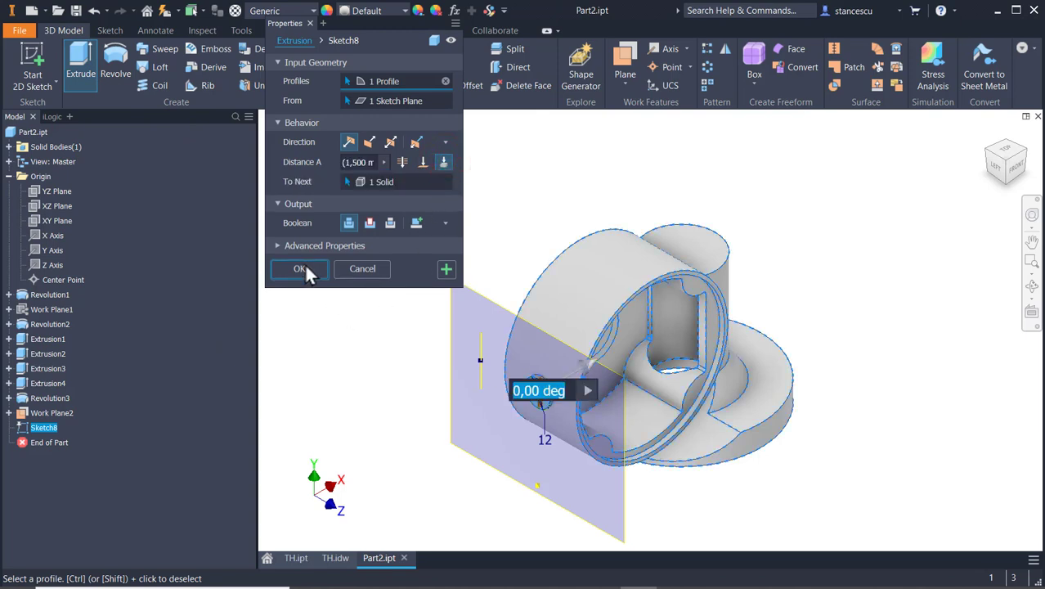
left_click(301, 269)
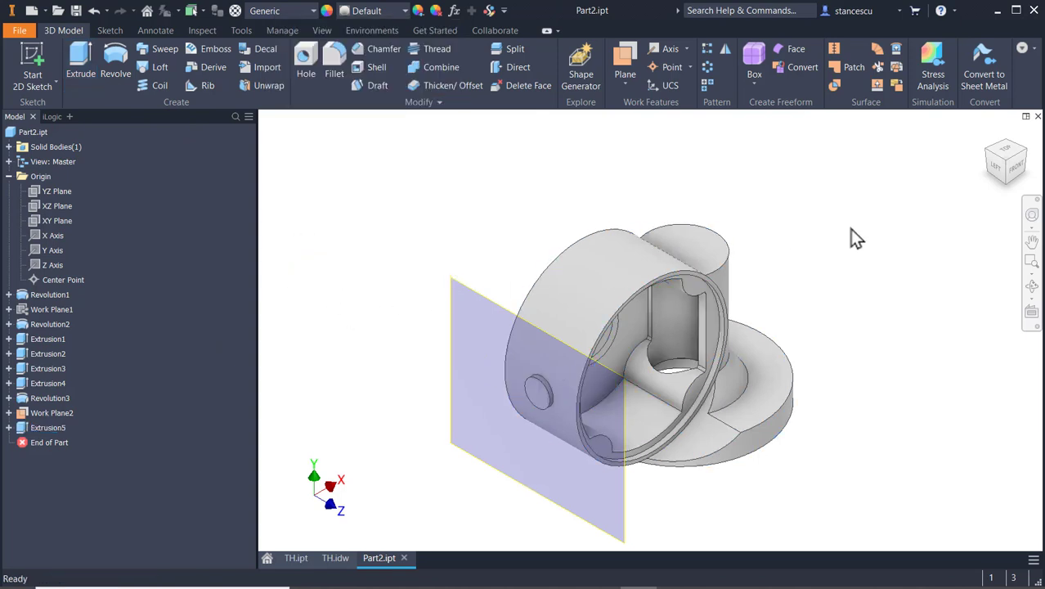
Hide the offset work plane used for the side boss
left_click(492, 298)
right_click(492, 299)
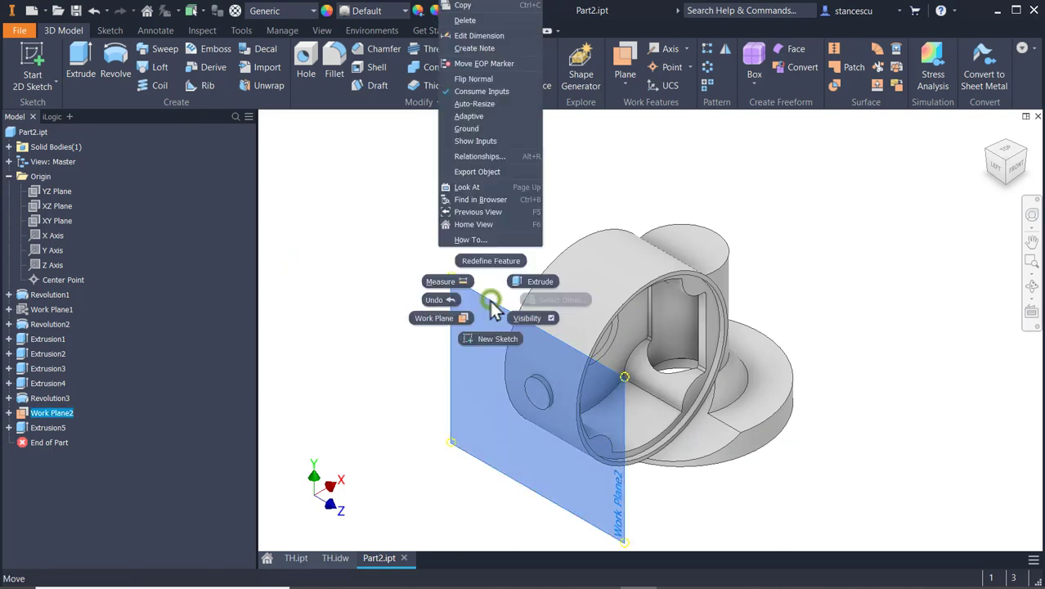
left_click(535, 317)
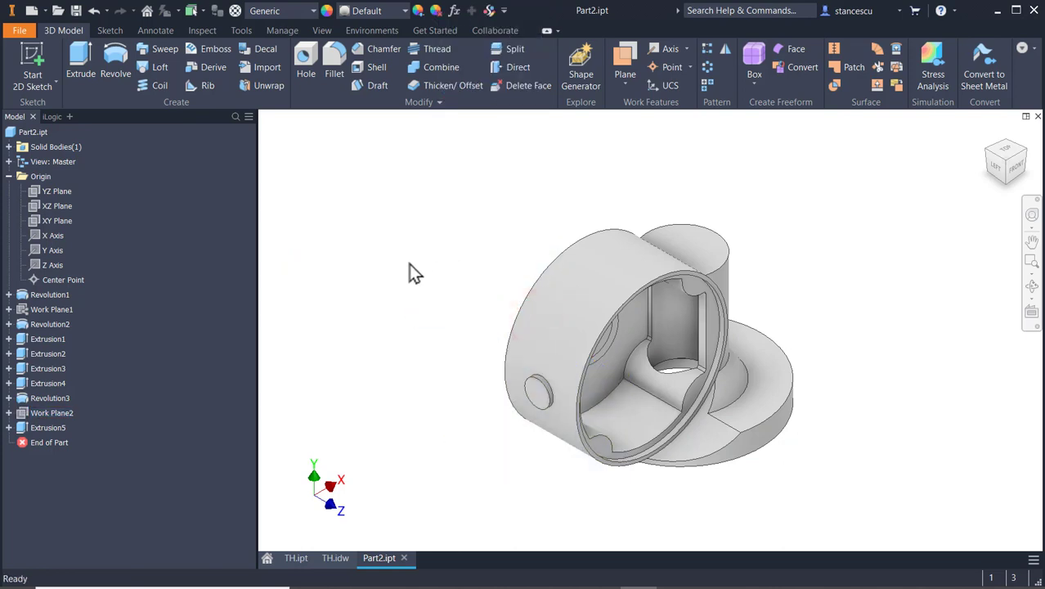
Add a simple 6 mm hole concentric with the side boss, ending at the housing's inner cylindrical wall
left_click(311, 65)
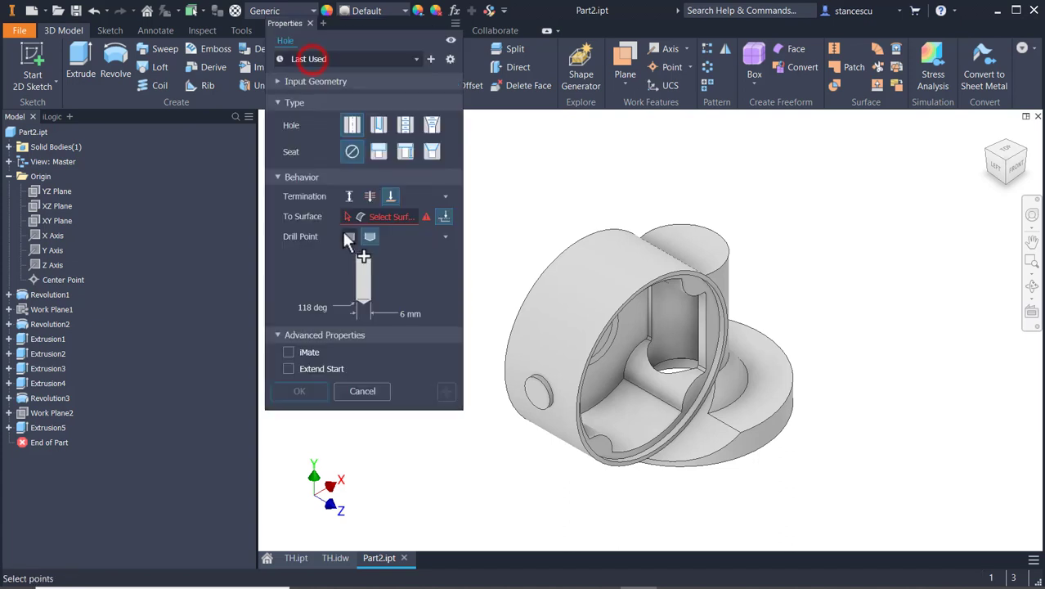
left_click(534, 390)
left_click(543, 382)
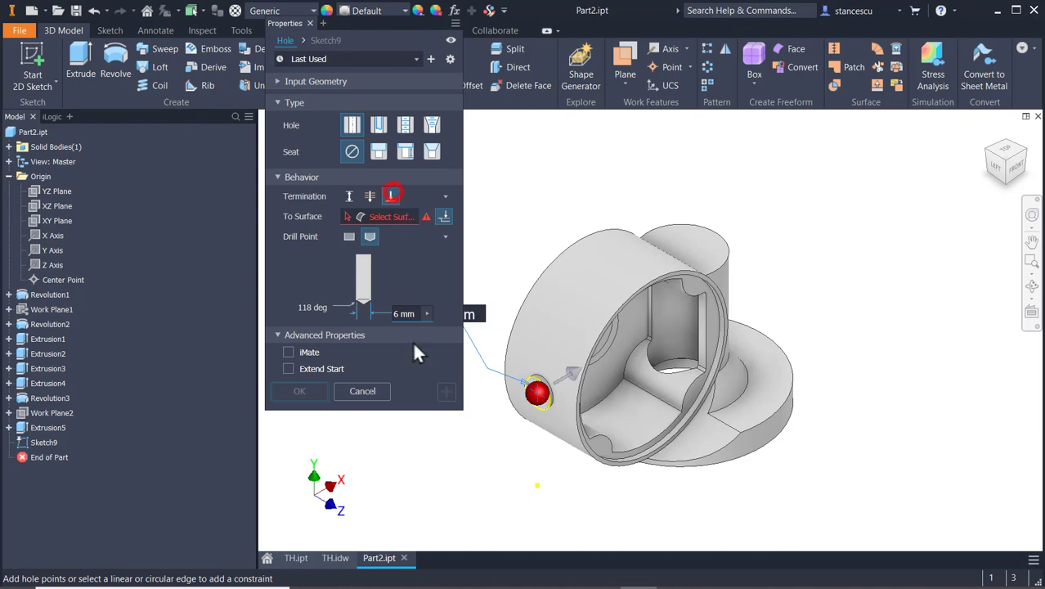
middle_click_drag(490, 501, 397, 497, "shift")
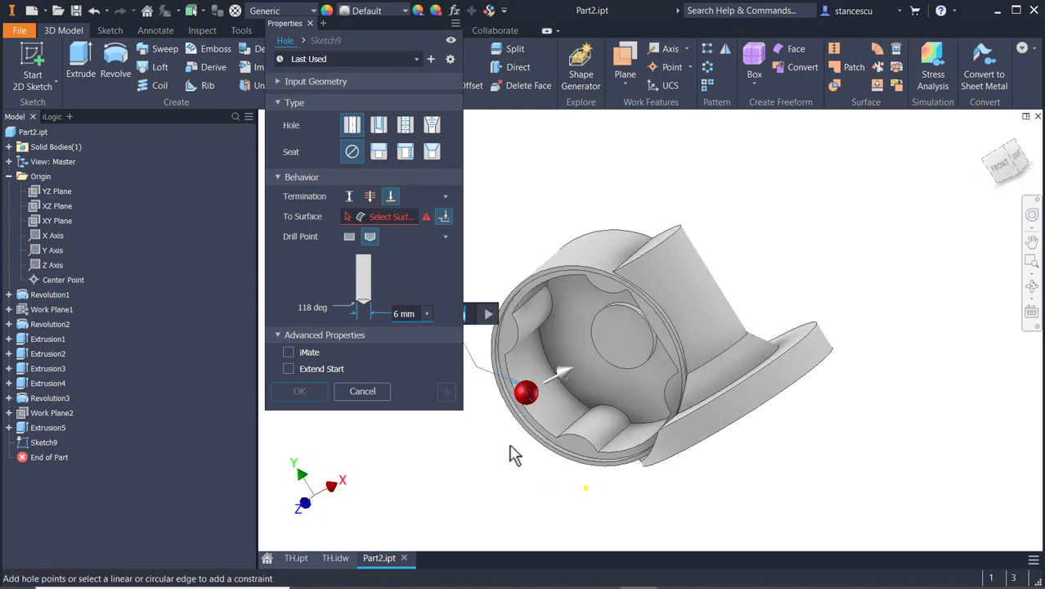
left_click(394, 219)
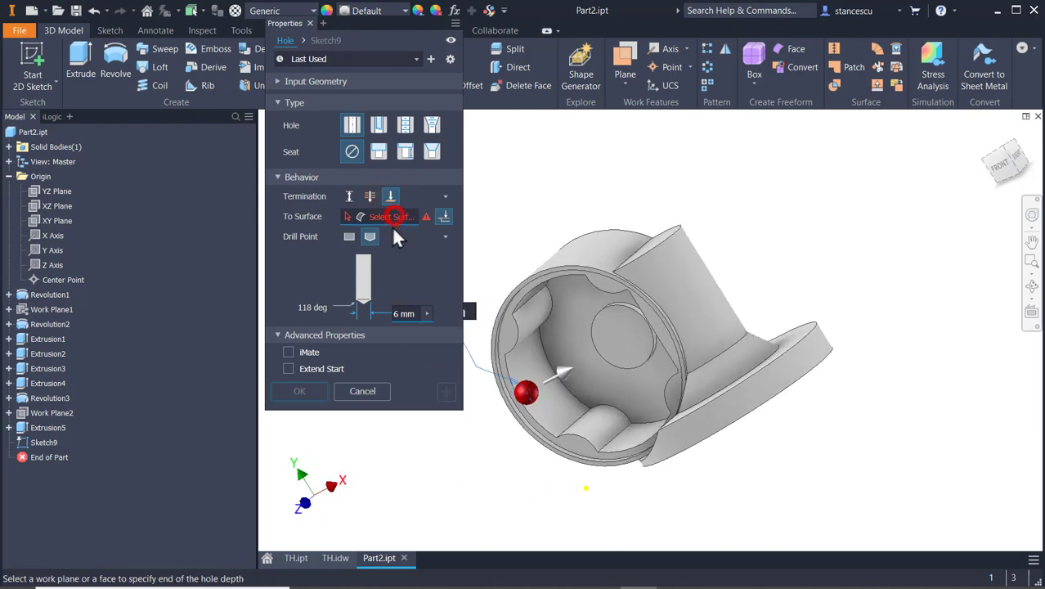
left_click(550, 419)
middle_click_drag(450, 484, 552, 468, "shift")
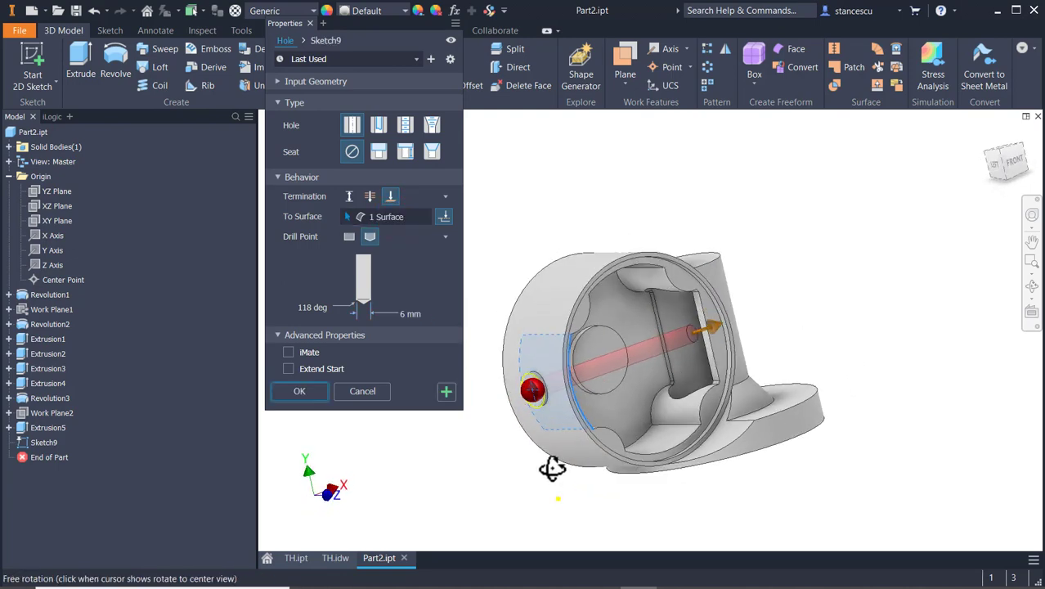
left_click(318, 388)
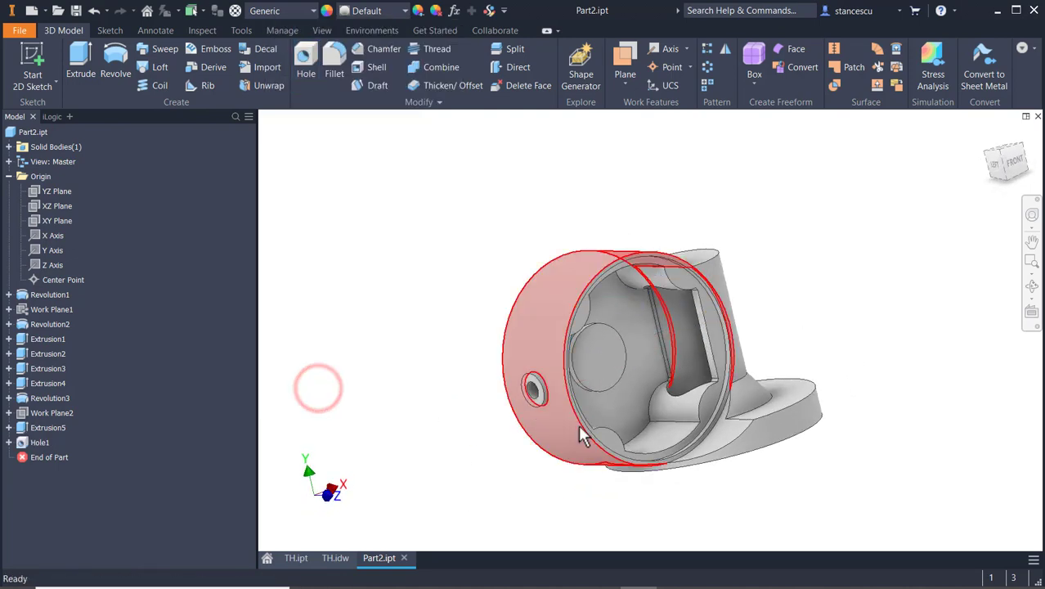
middle_click_drag(882, 398, 841, 409, "shift")
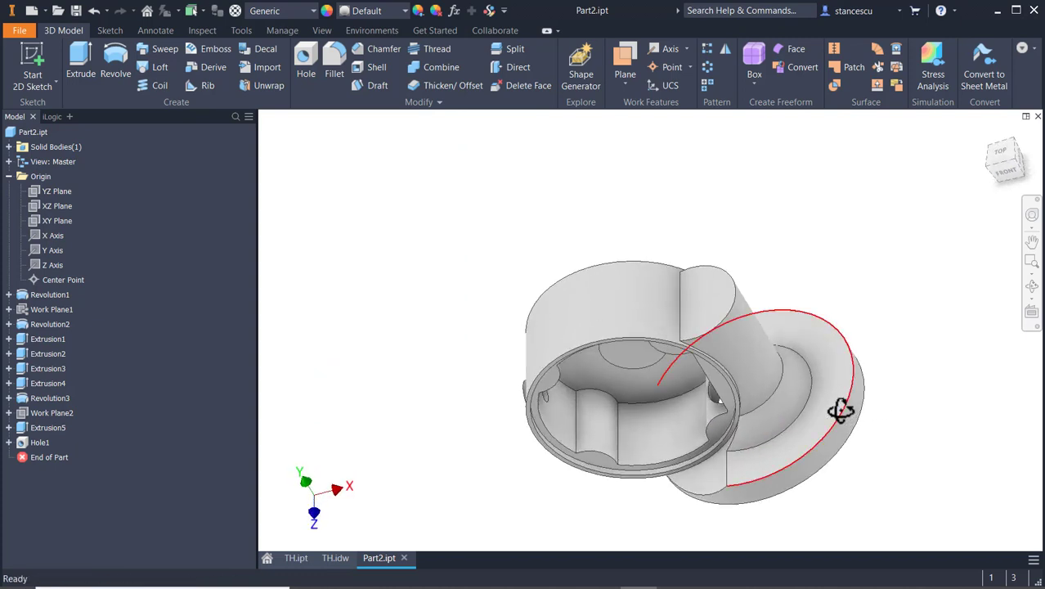
key("F6")
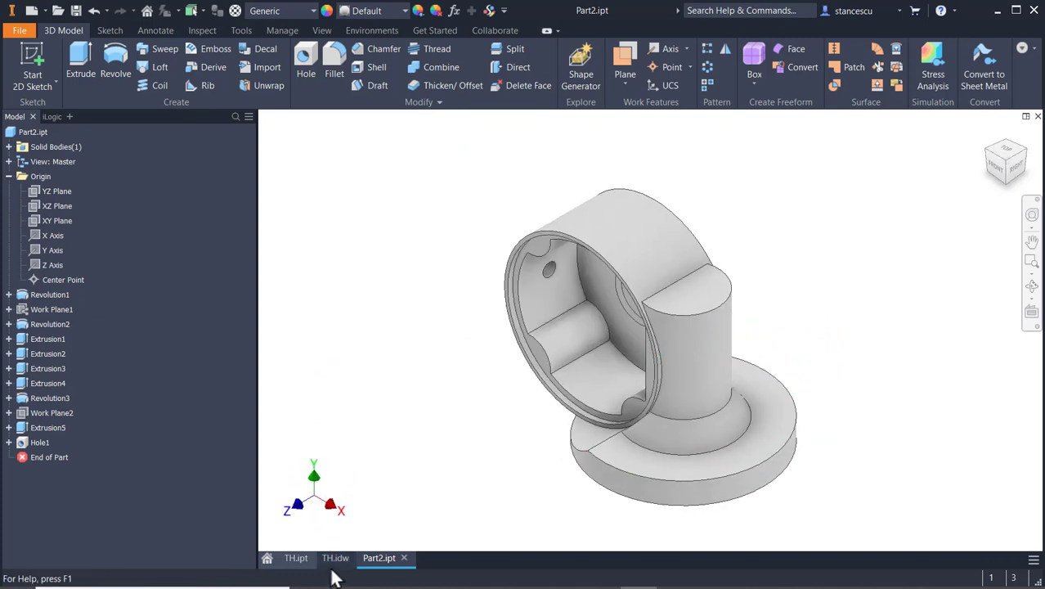
Consult the rear boss bore in section B-B of TH.idw, and place a hole concentric with that boss's end face in Part2.ipt
left_click(334, 557)
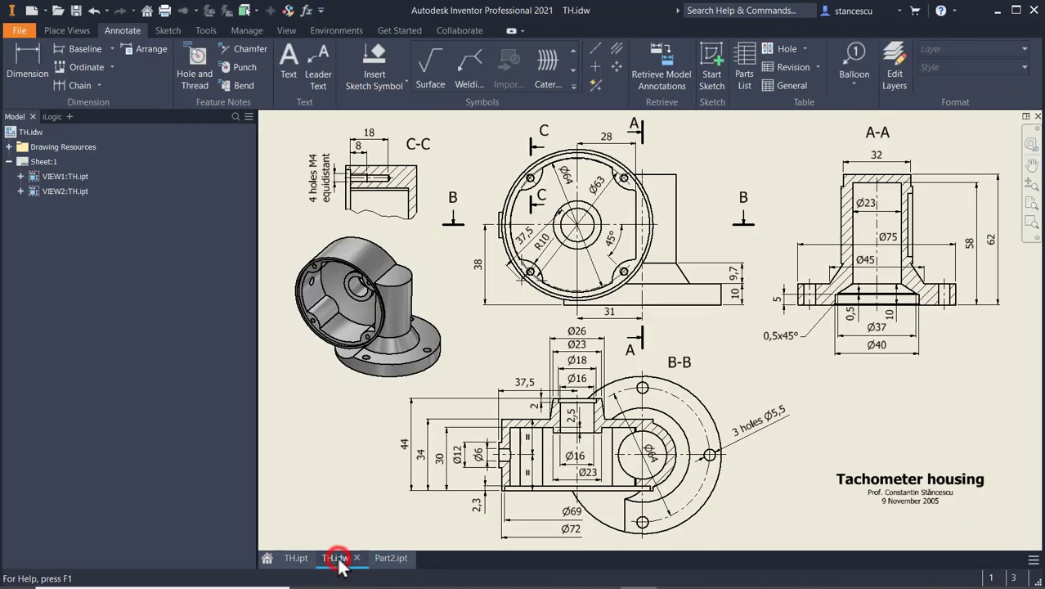
scroll(580, 382, "up", 3)
middle_click_drag(604, 404, 638, 316)
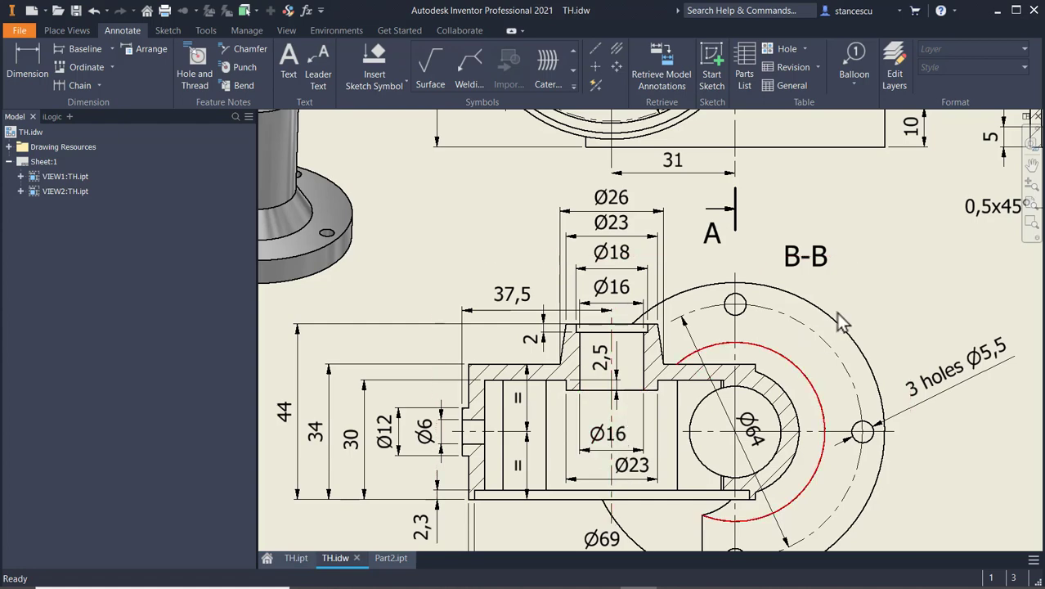
left_click(404, 559)
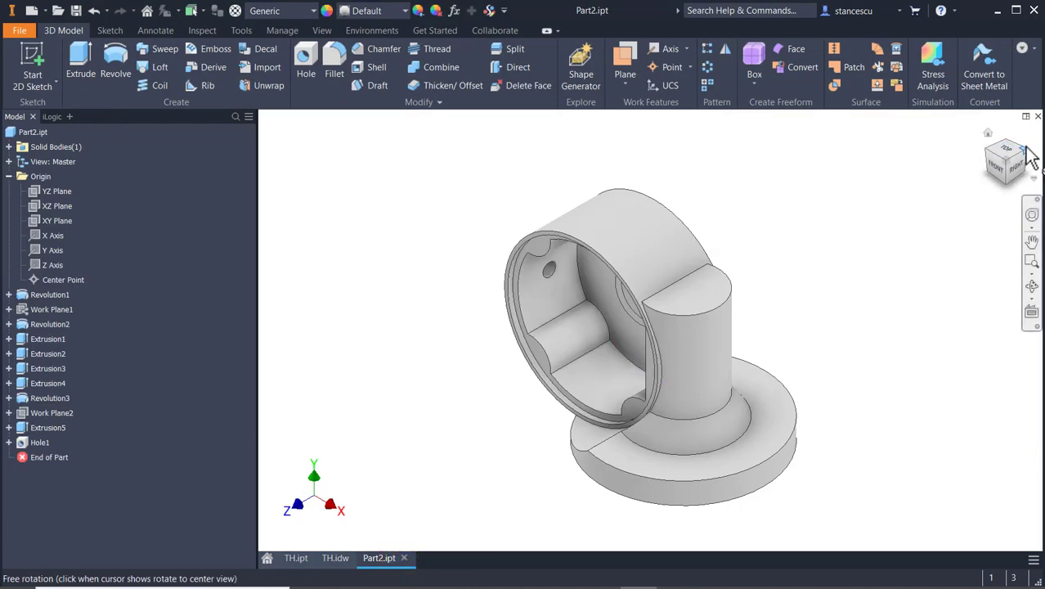
left_click(1028, 149)
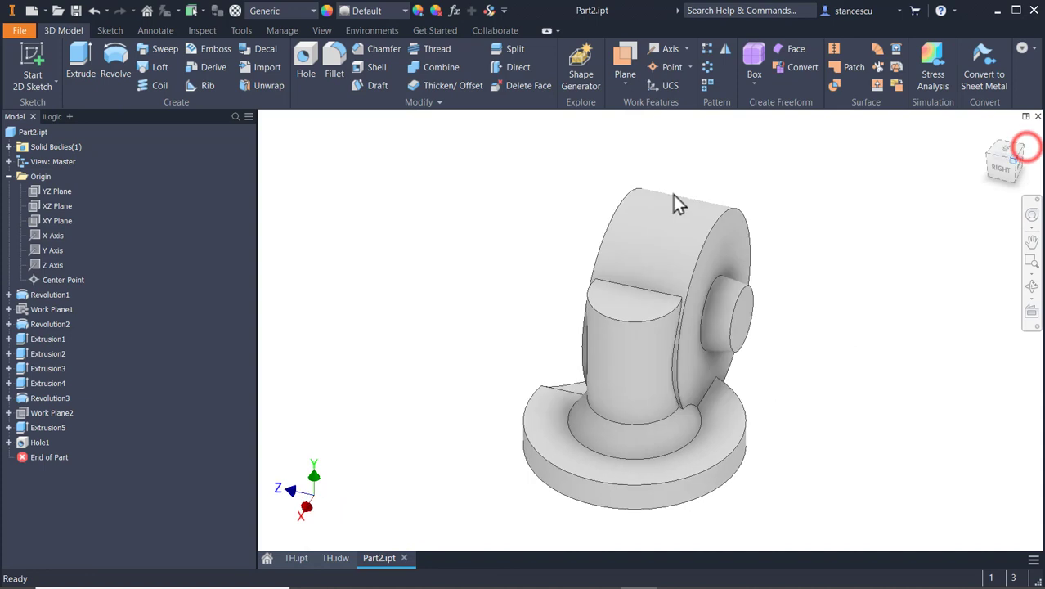
left_click(309, 69)
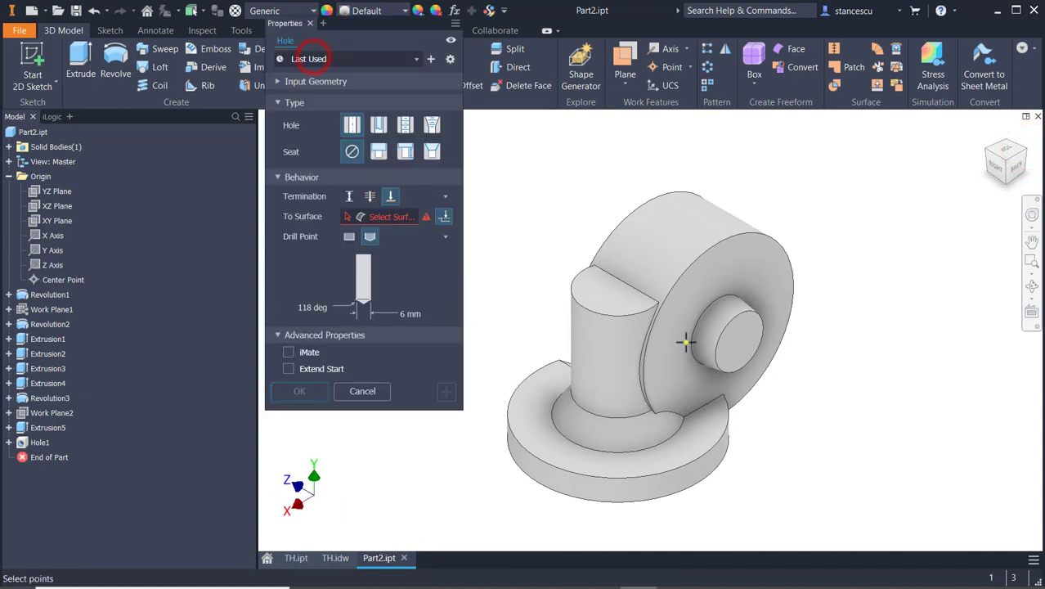
left_click(740, 347)
left_click(763, 331)
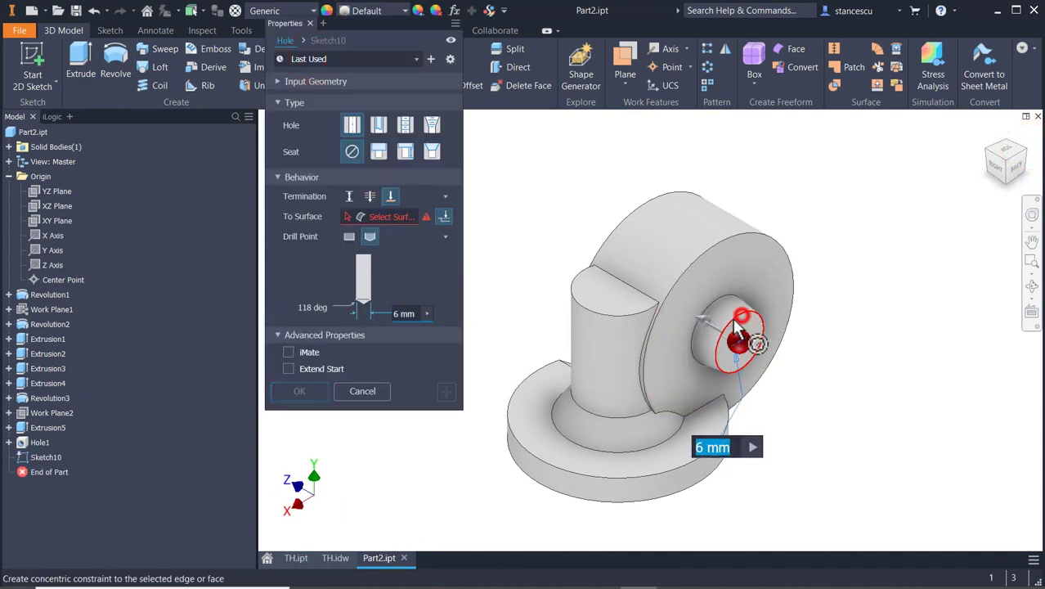
Make the rear boss hole a through-all counterbore with a 16 mm bore and an 18 mm counterbore 2 mm deep
left_click(375, 155)
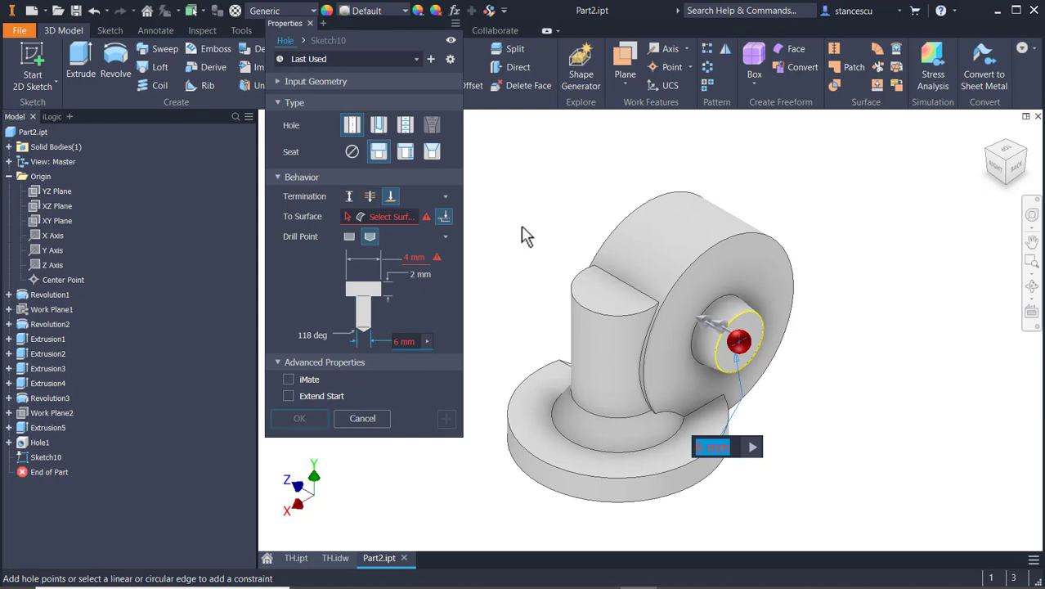
type("16")
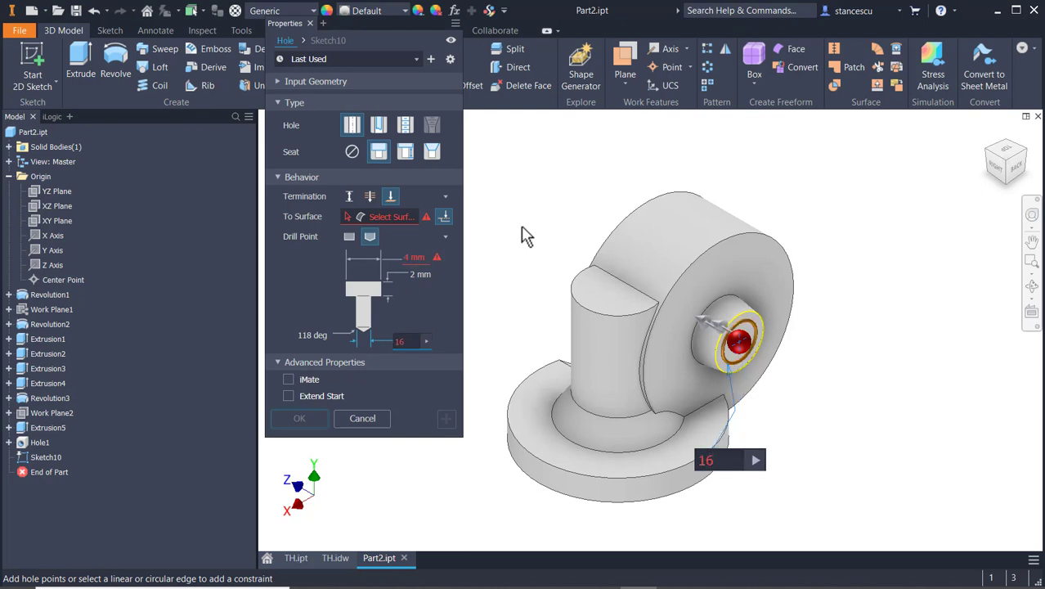
key("Tab")
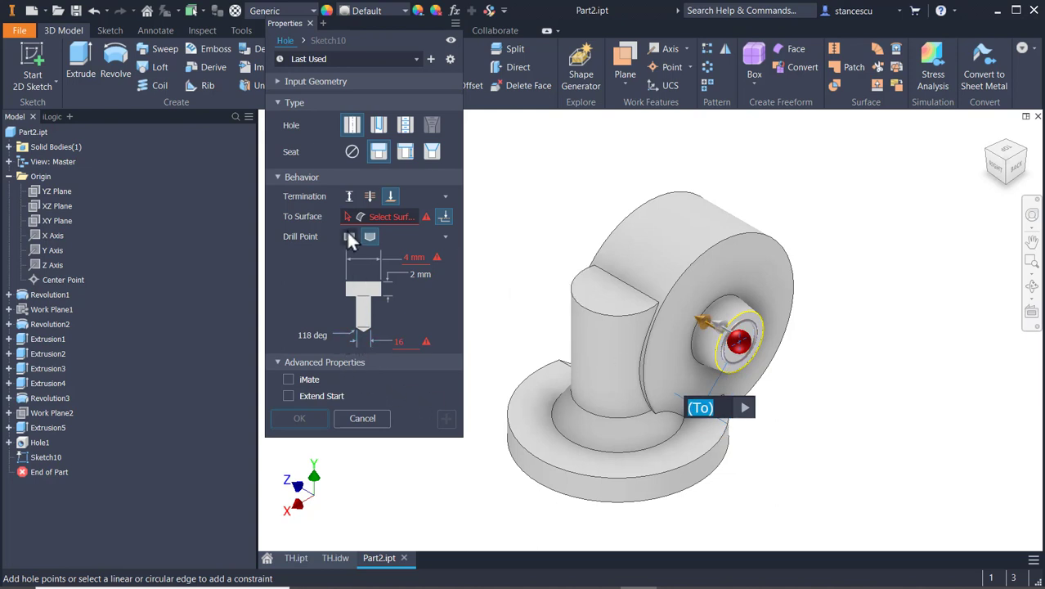
left_click(367, 196)
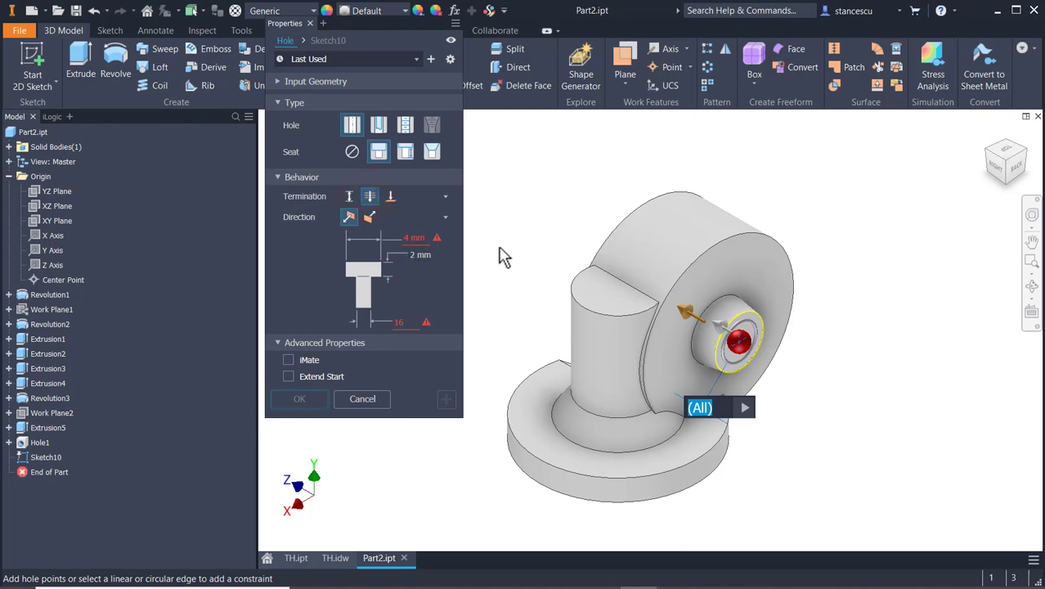
key("Tab")
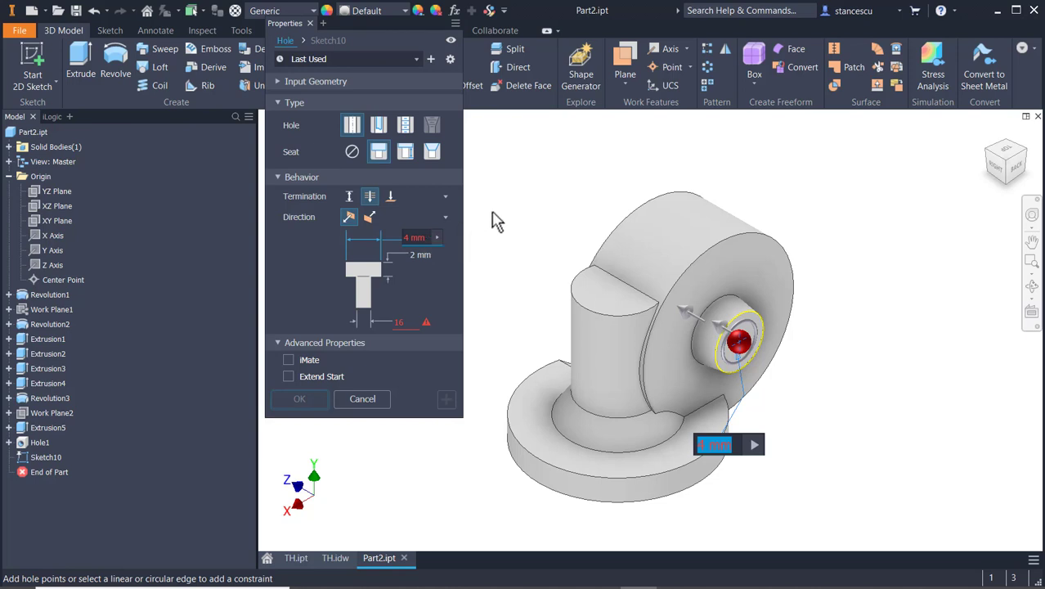
type("18")
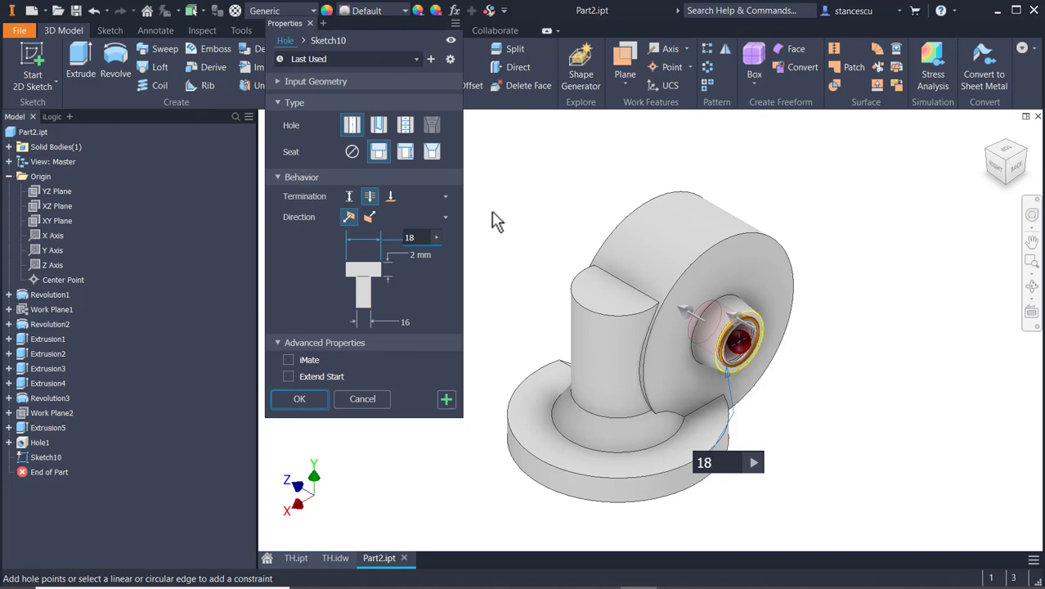
key("Return")
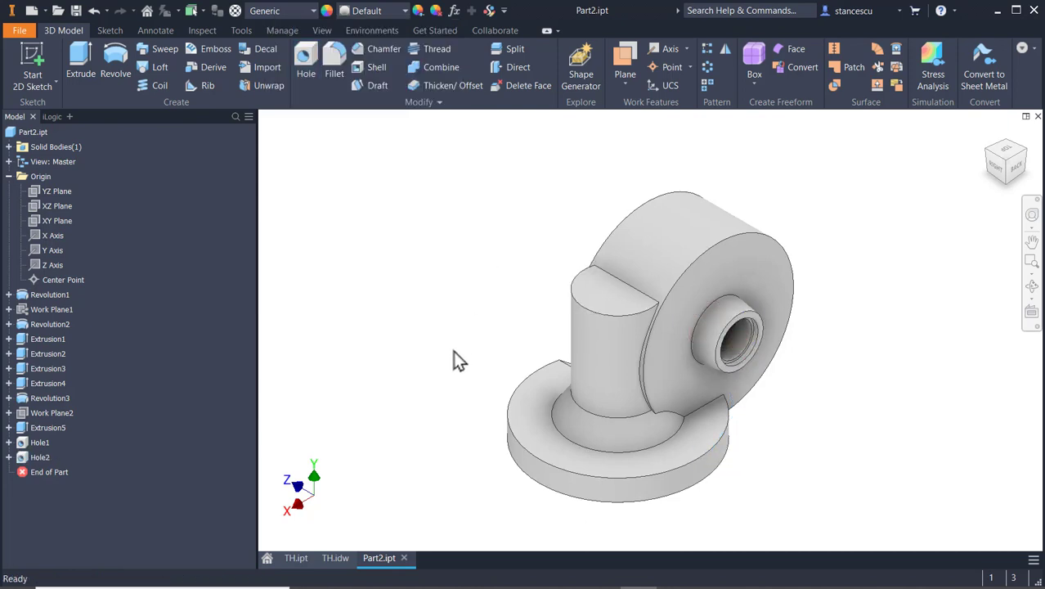
middle_click_drag(783, 393, 818, 375, "shift")
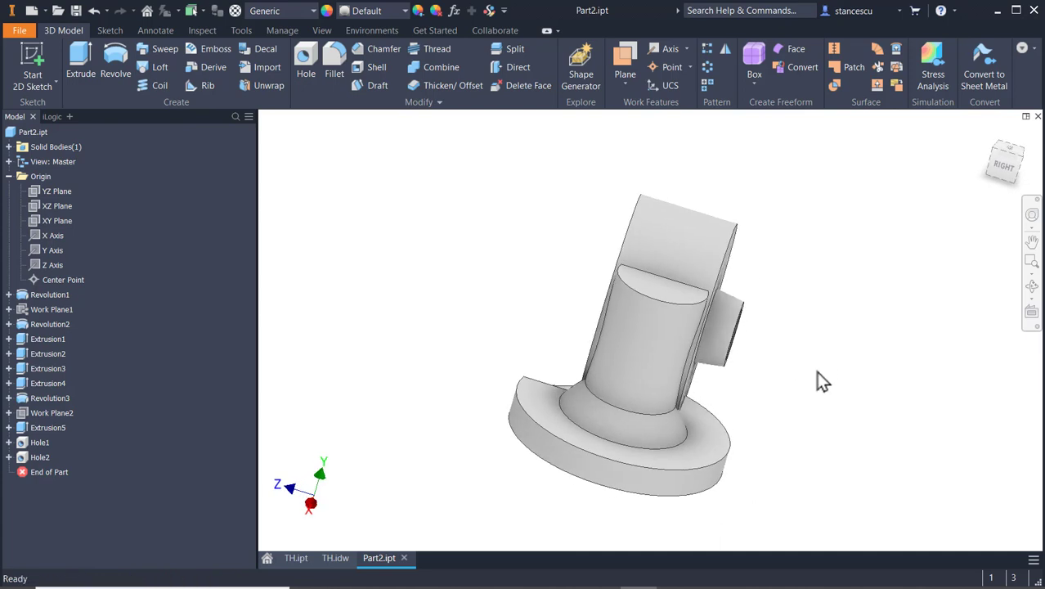
key("F6")
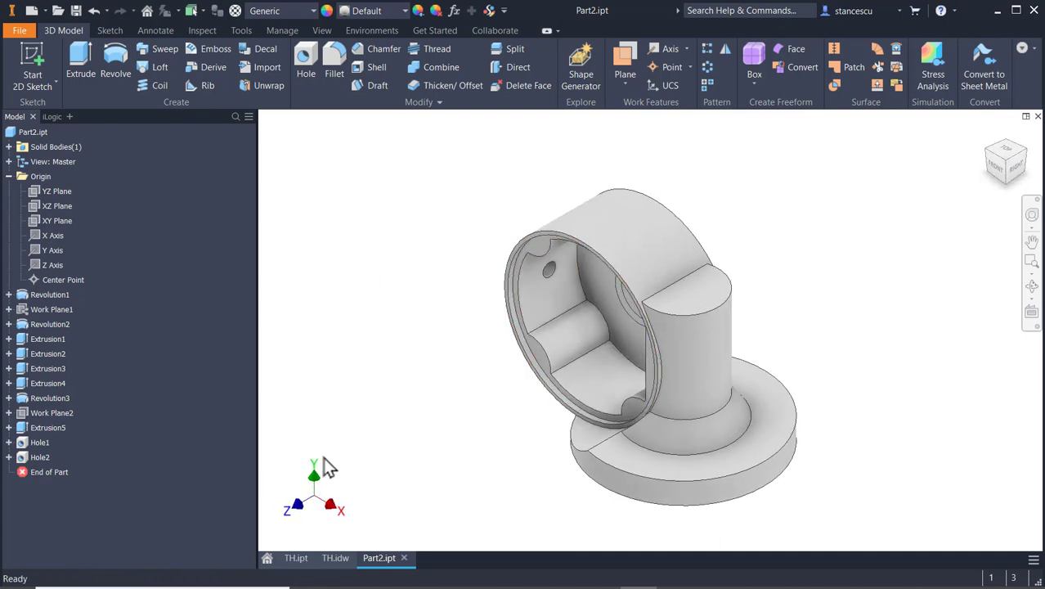
Check the M4 holes in TH.ipt and section C-C of TH.idw, and start a sketch on Part2.ipt's recessed front rim face
left_click(295, 559)
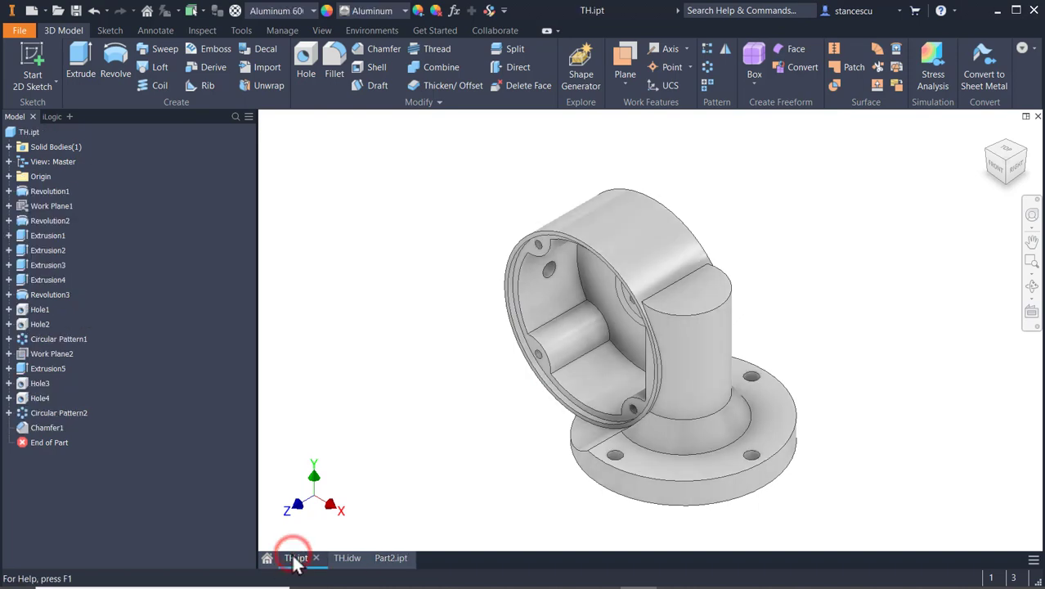
left_click(347, 558)
middle_click_drag(407, 215, 799, 568)
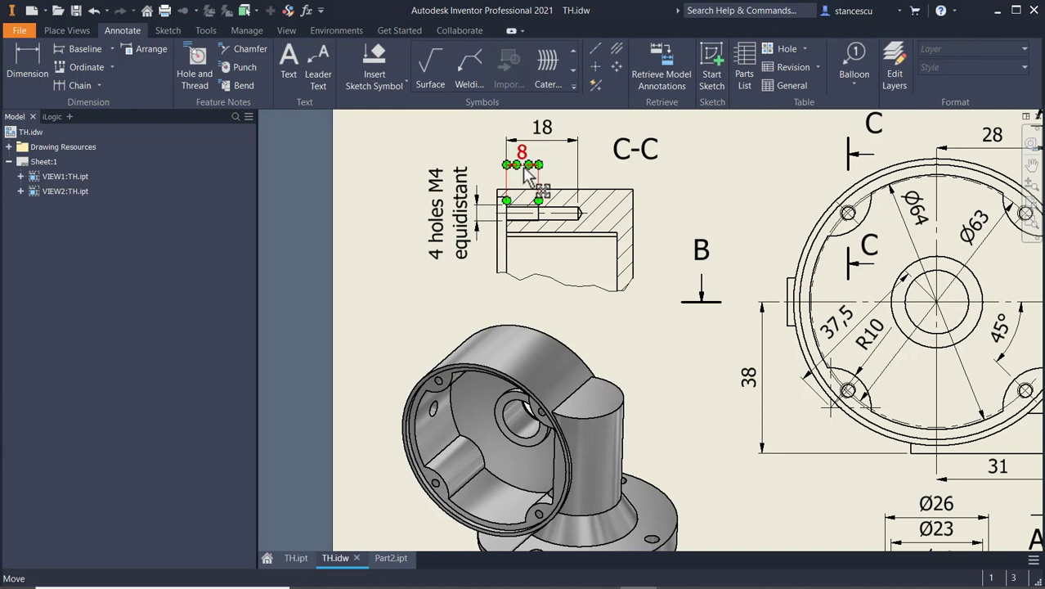
left_click(386, 560)
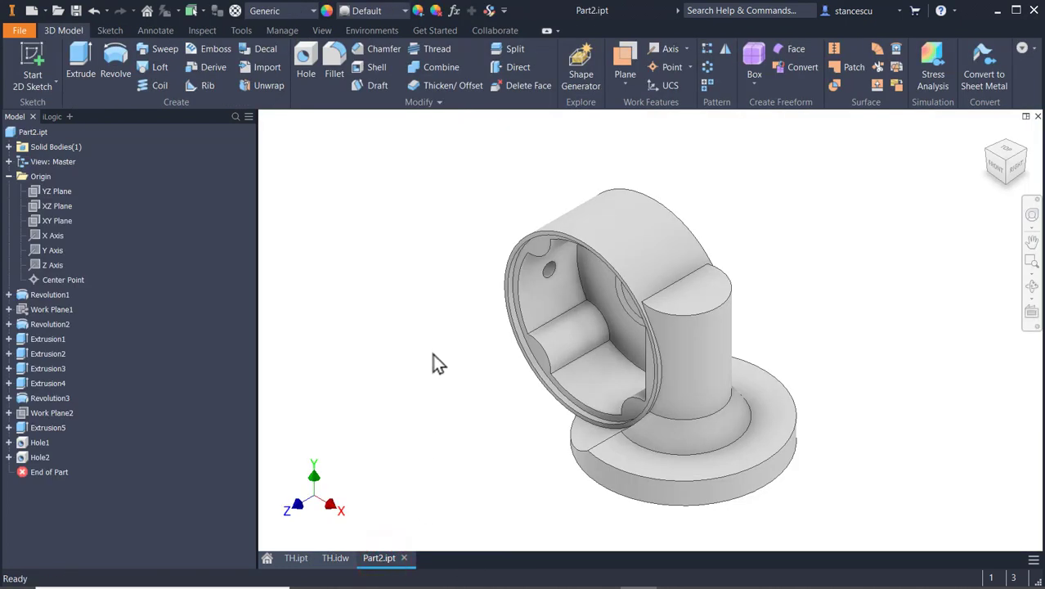
scroll(571, 230, "down", 3)
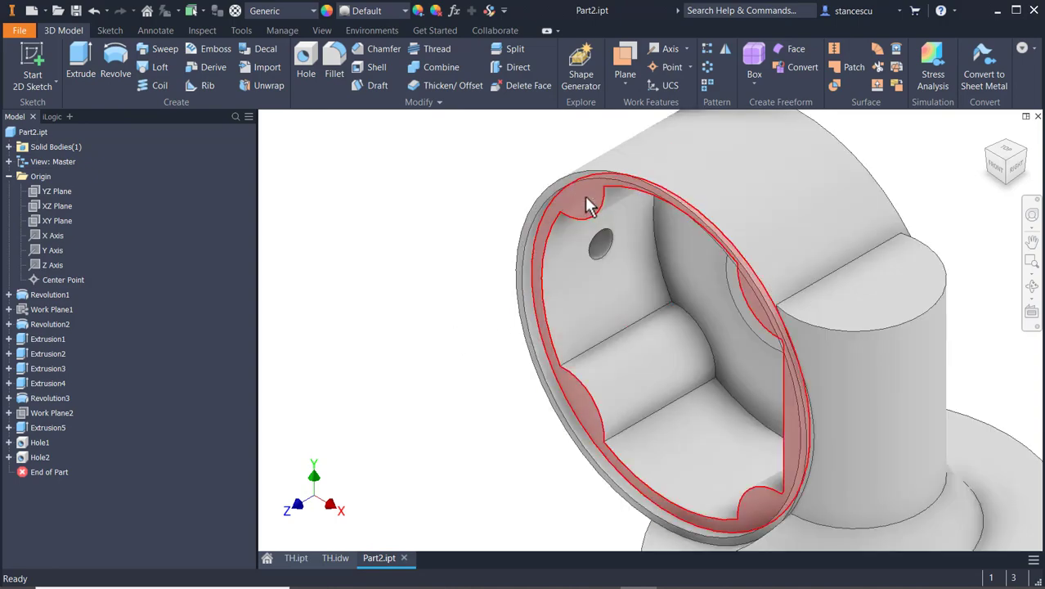
left_click(587, 205)
left_click(672, 187)
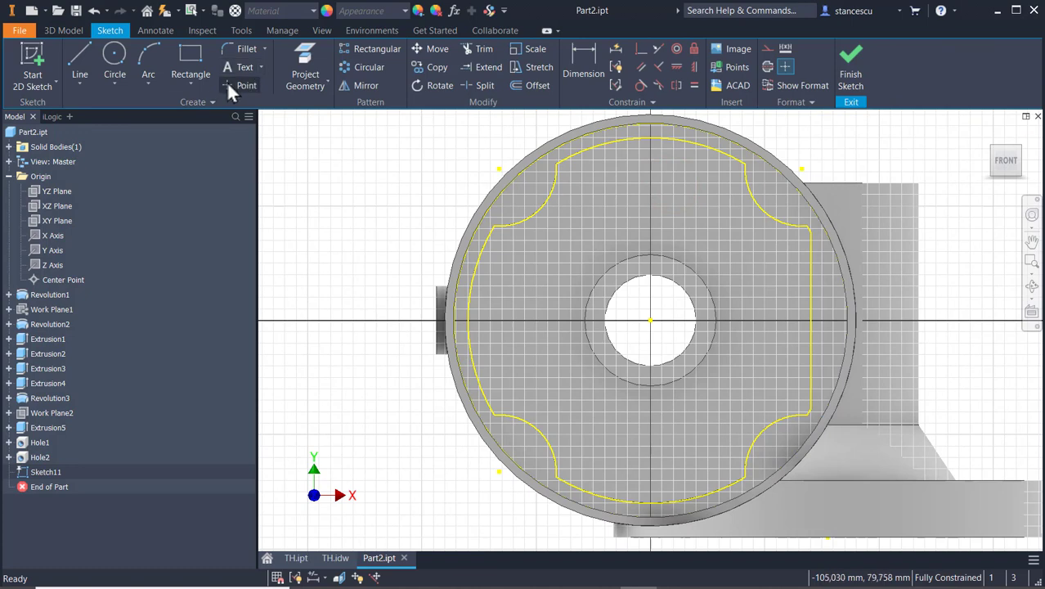
Sketch a line about 20 mm long from the housing centre toward the upper-left corner cutout, and make it coincident with that cutout's projected arc centre
left_click(83, 57)
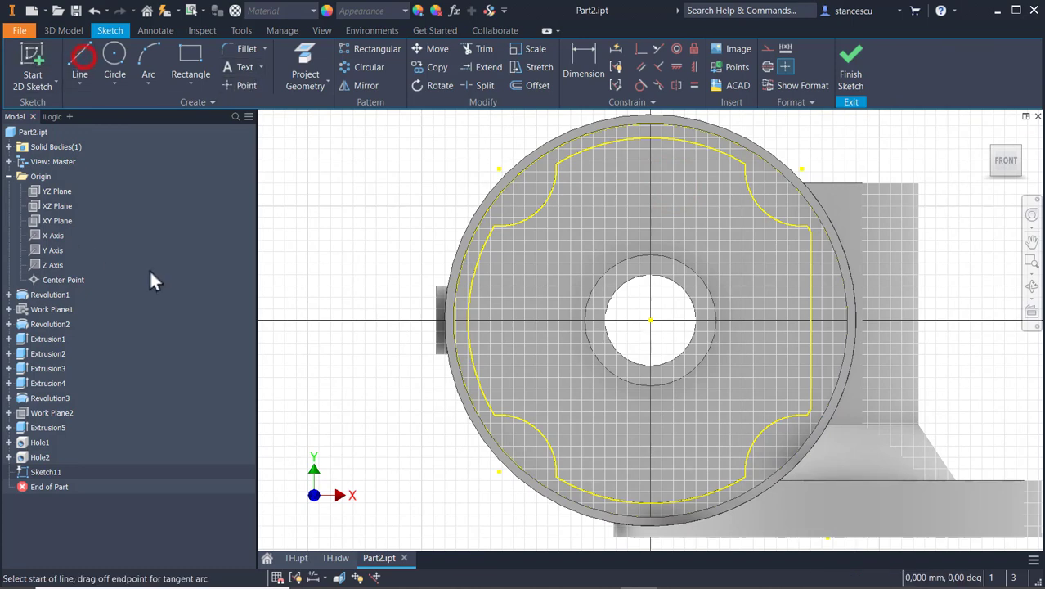
left_click(651, 317)
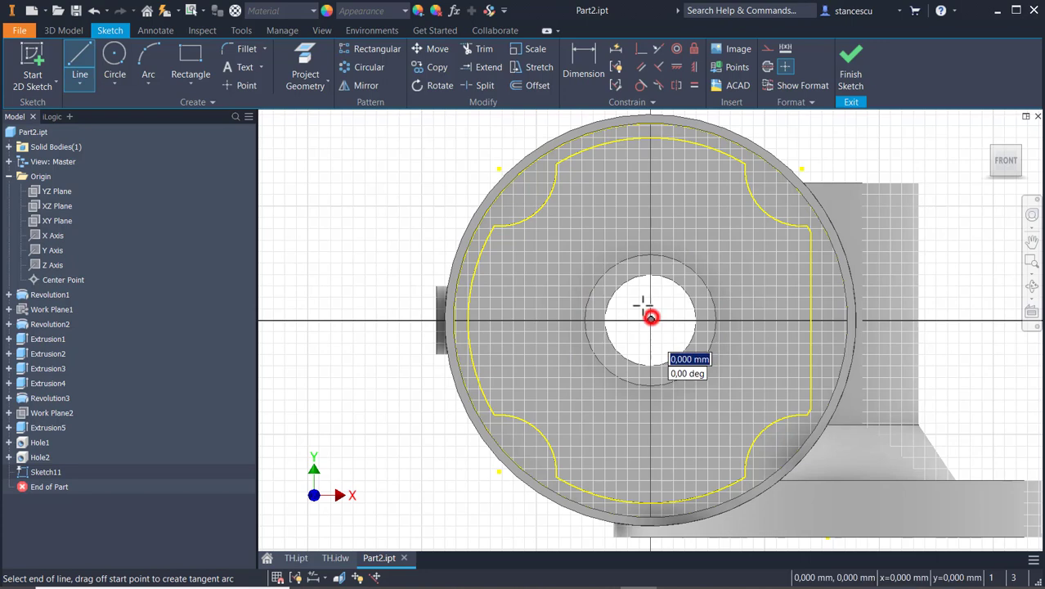
left_click(566, 243)
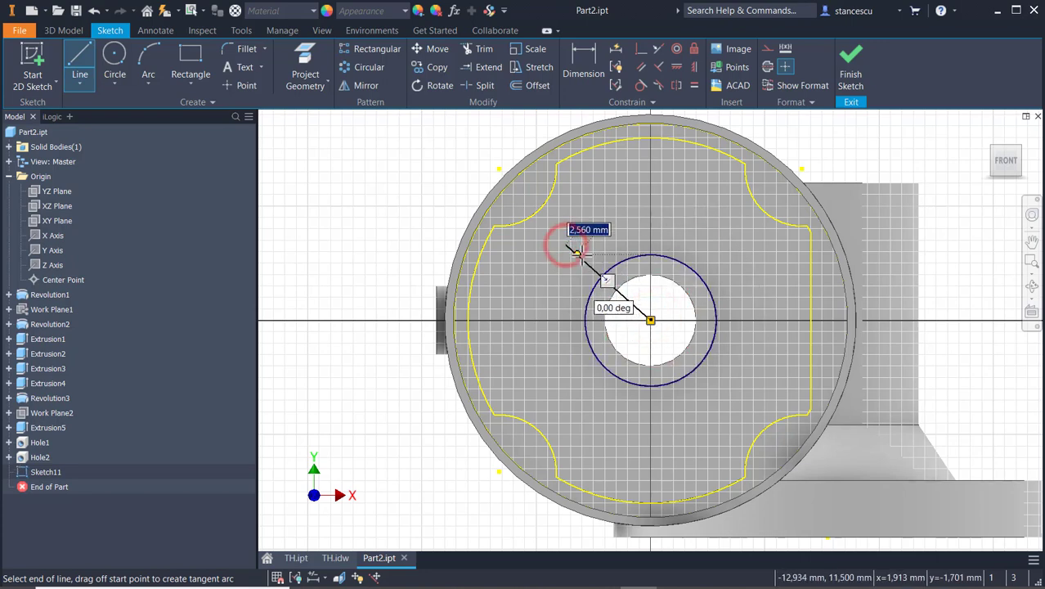
key("Escape")
left_click(642, 48)
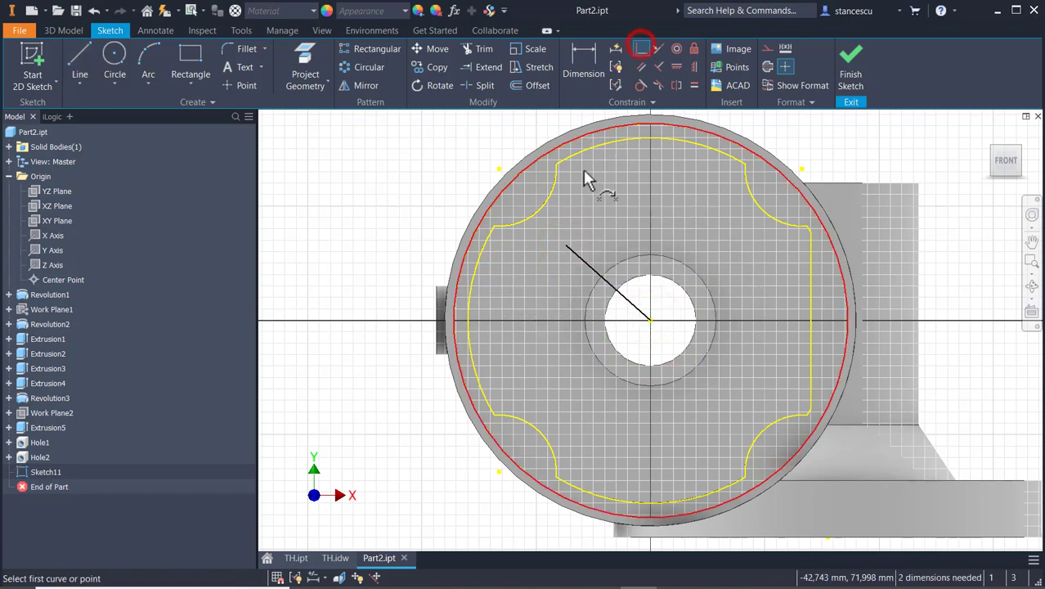
left_click(595, 268)
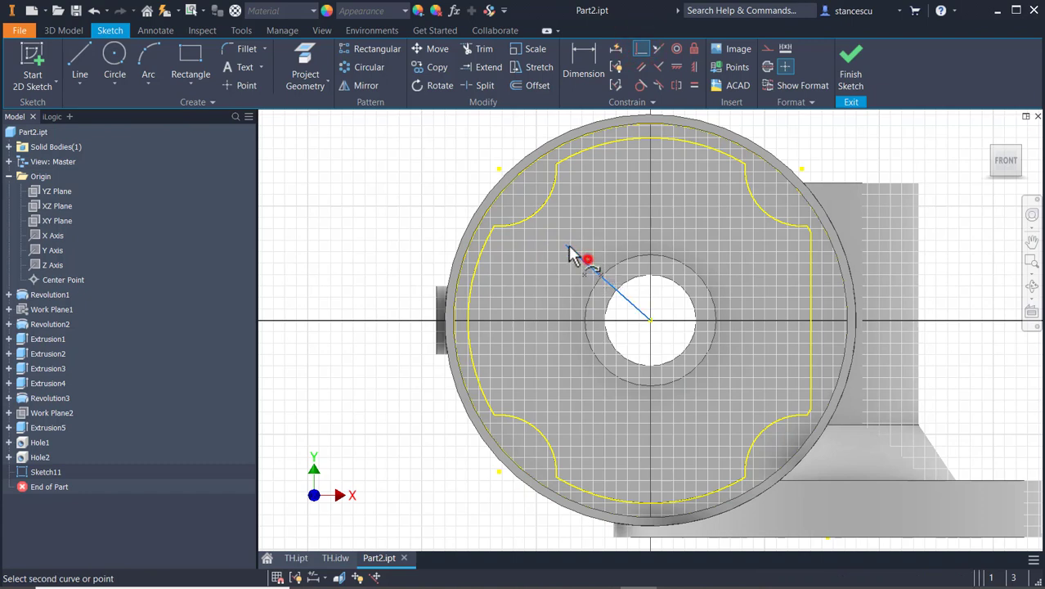
left_click(499, 169)
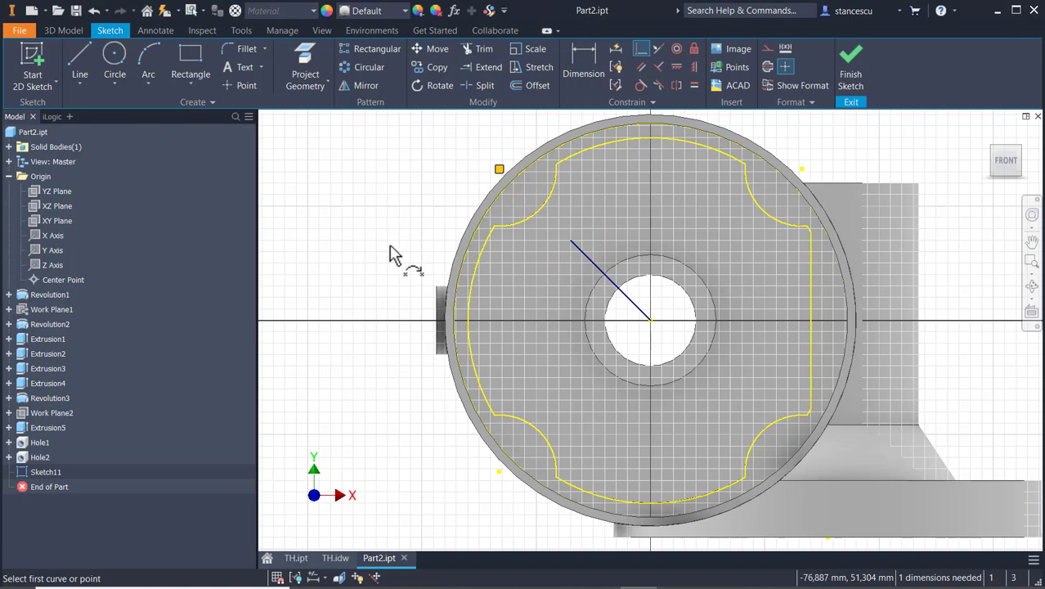
key("Escape")
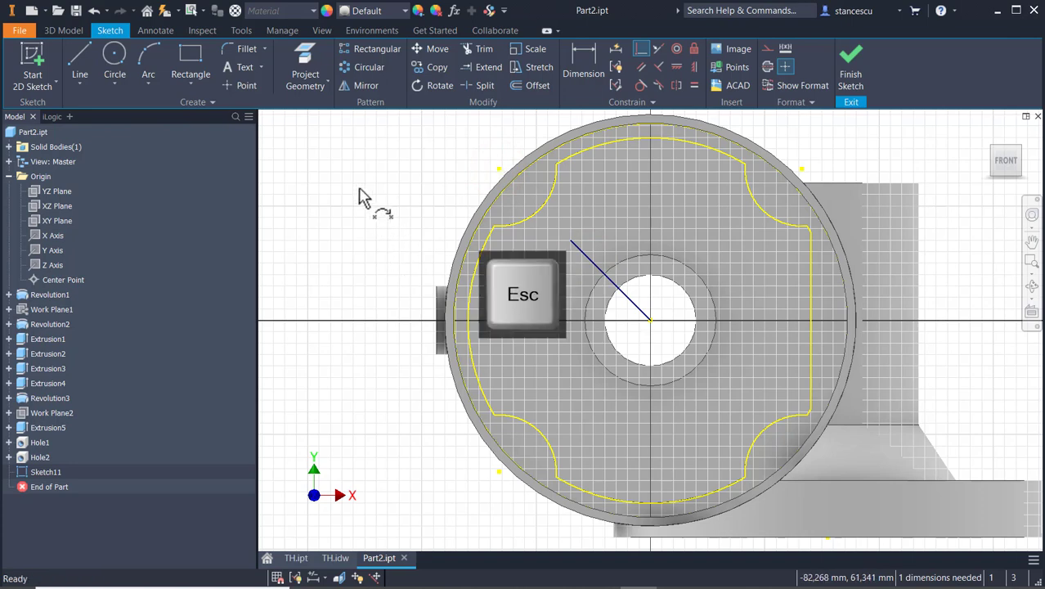
Examine the pitch circle diameter locating the M4 holes in the front view of TH.idw
left_click(335, 558)
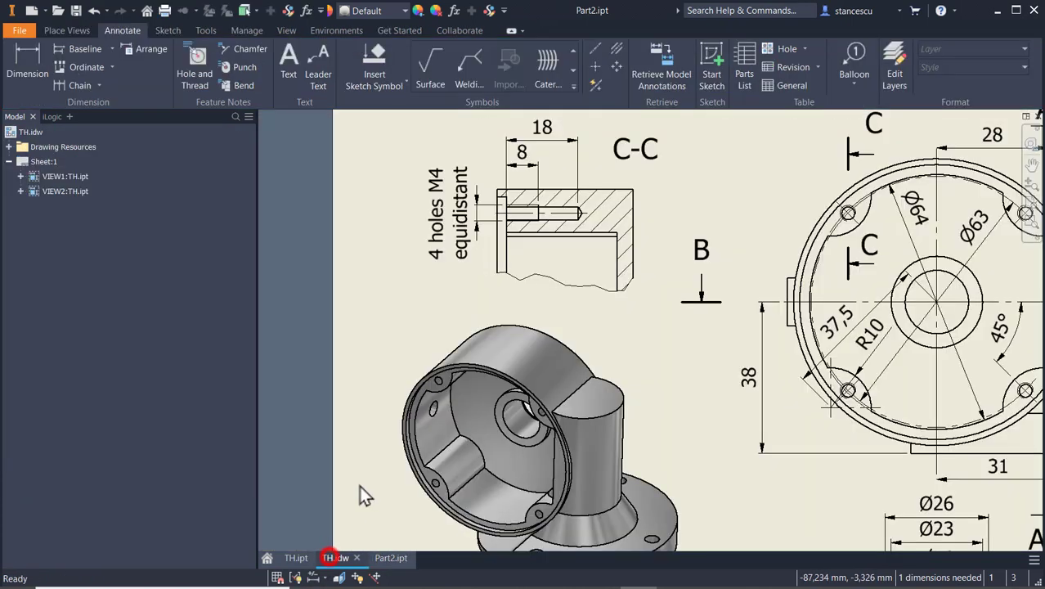
middle_click_drag(746, 330, 567, 311)
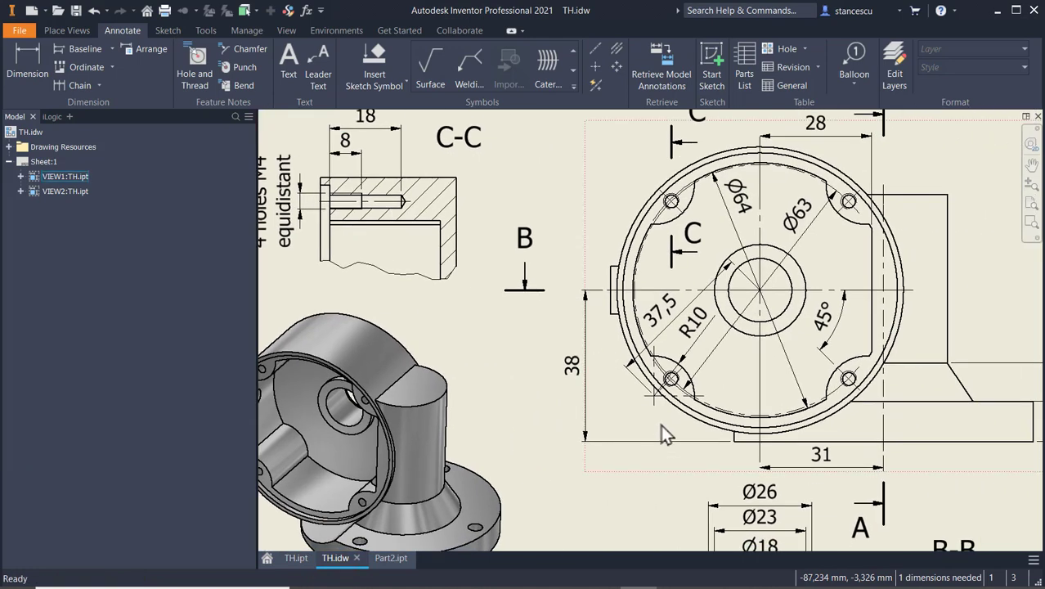
left_click(809, 221)
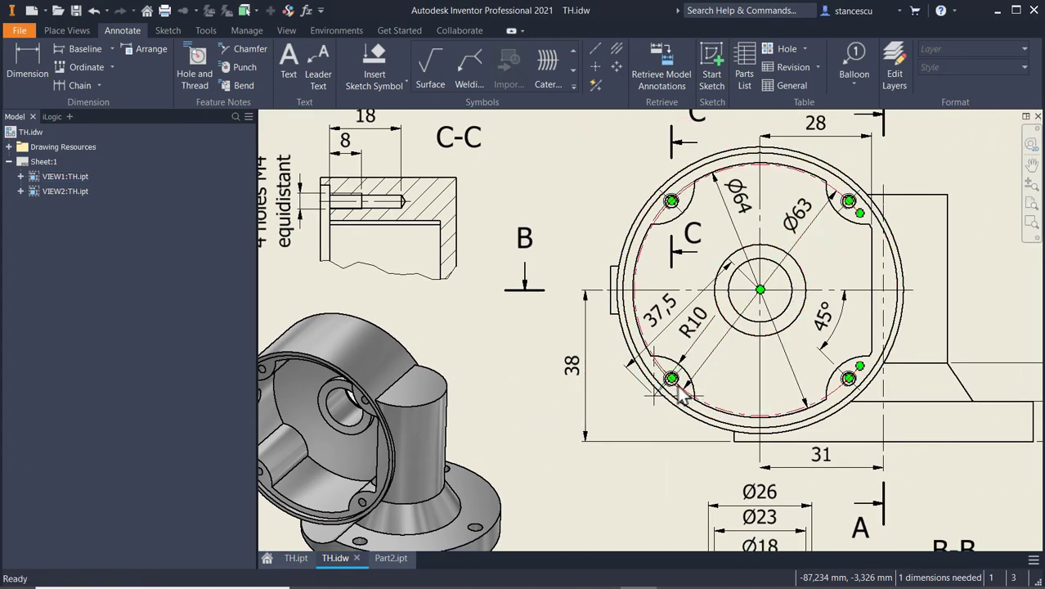
scroll(677, 394, "up", 5)
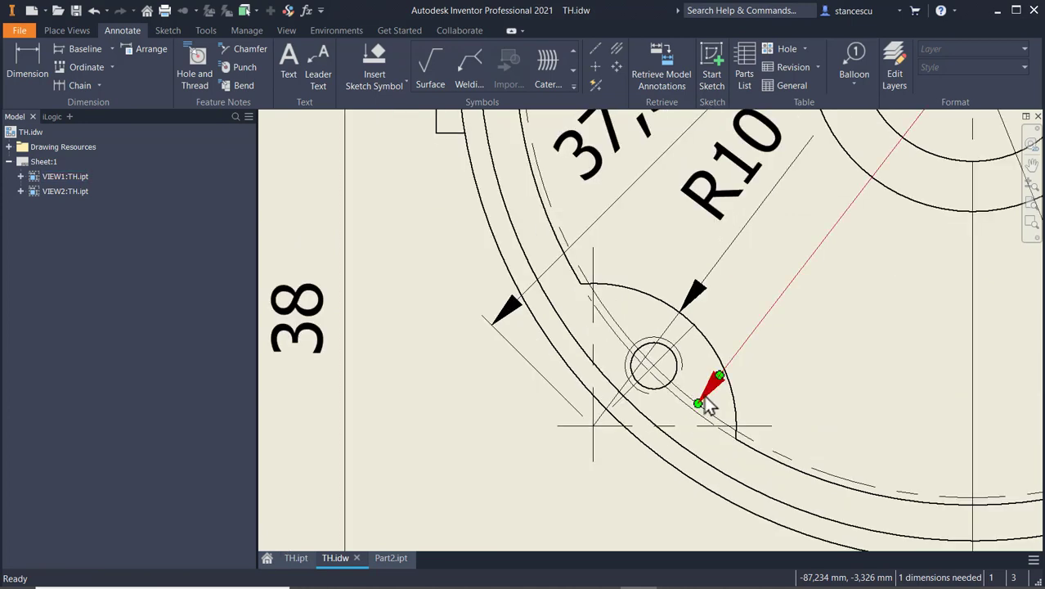
left_click(659, 366)
key("Escape")
scroll(769, 344, "down", 3)
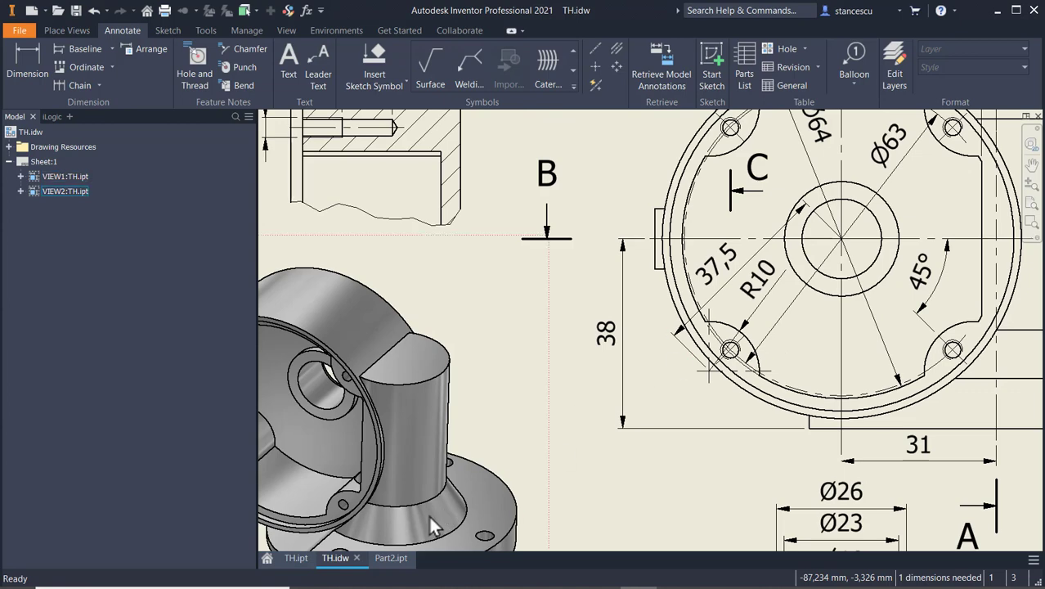
Dimension the sketched line in Part2.ipt with a length of 63/2 mm
left_click(386, 562)
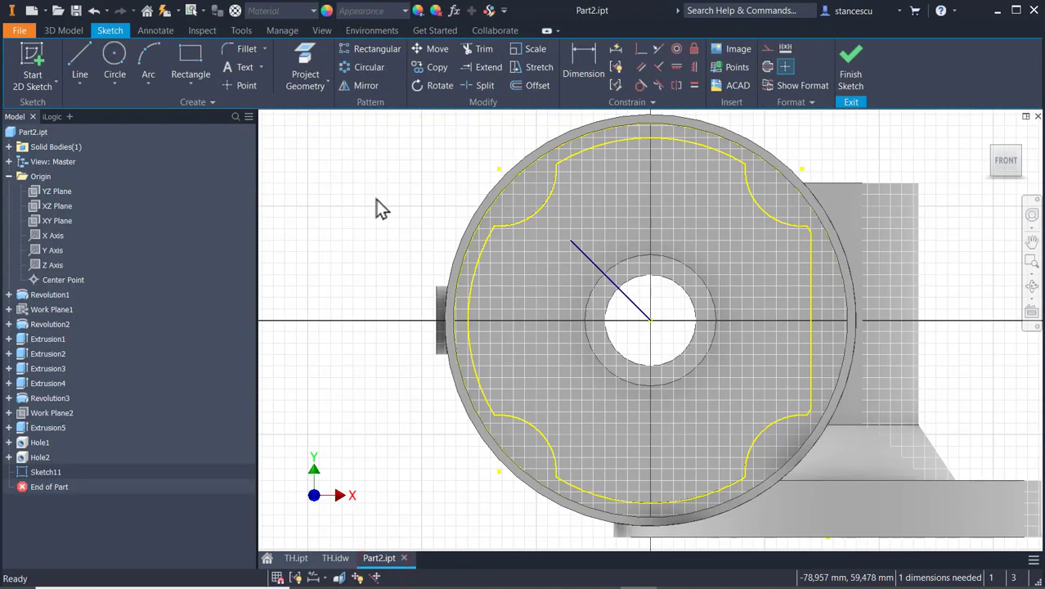
left_click(589, 57)
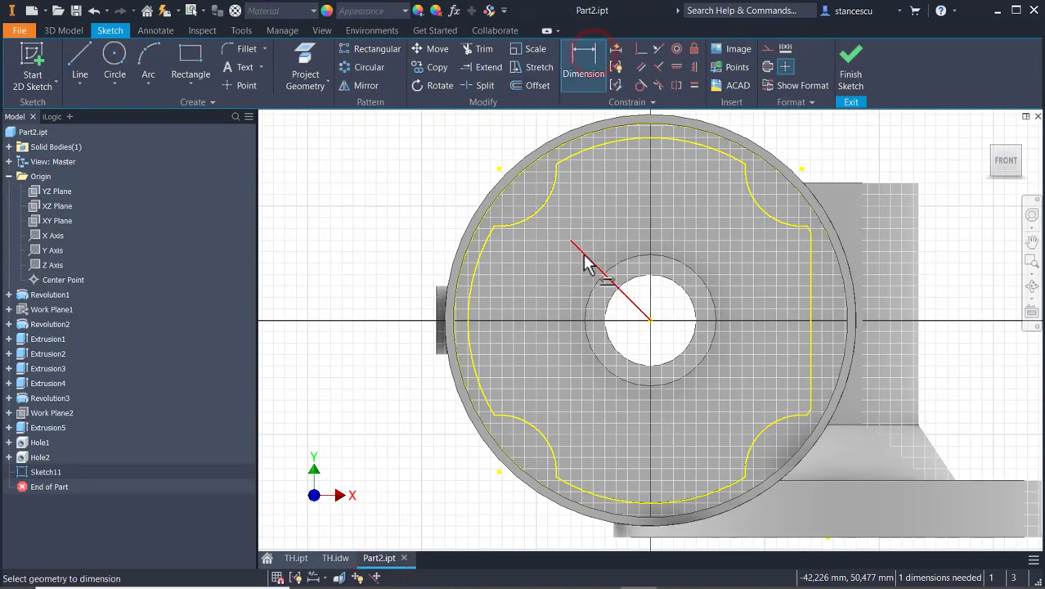
left_click(582, 255)
left_click(603, 235)
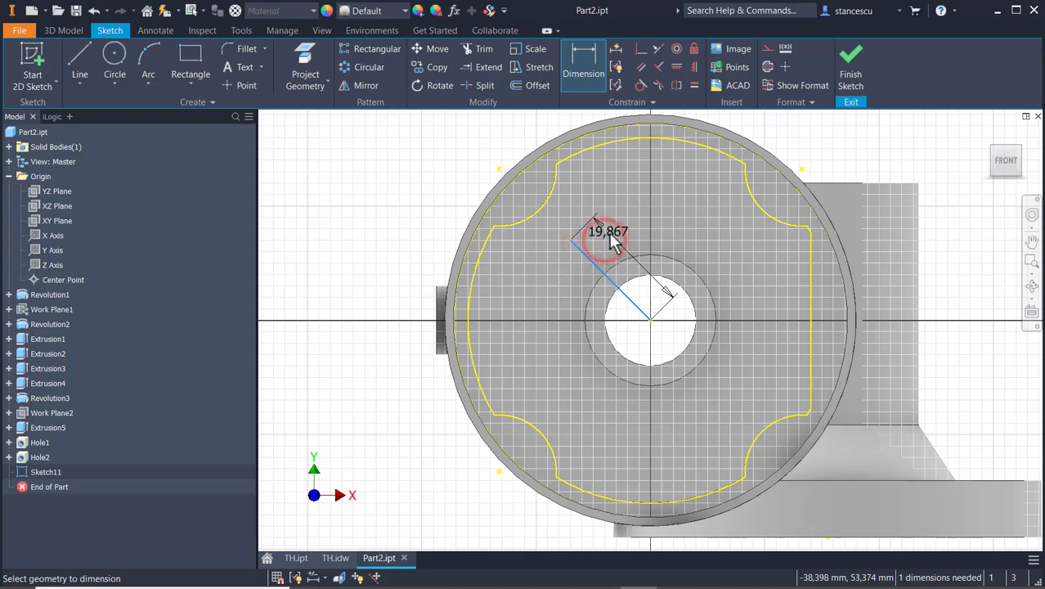
type("6")
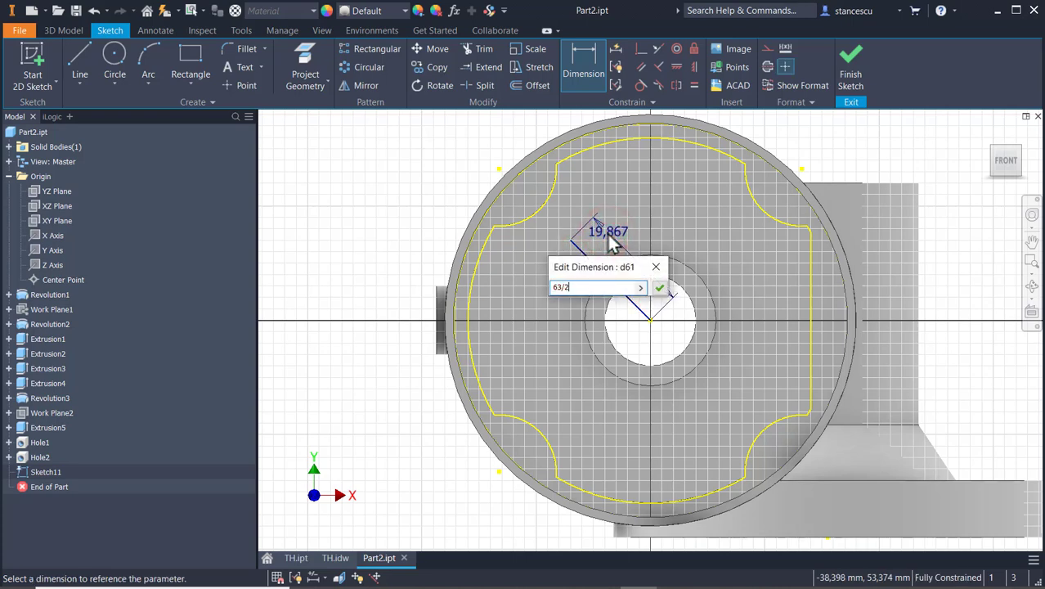
type("3/2")
key("Return")
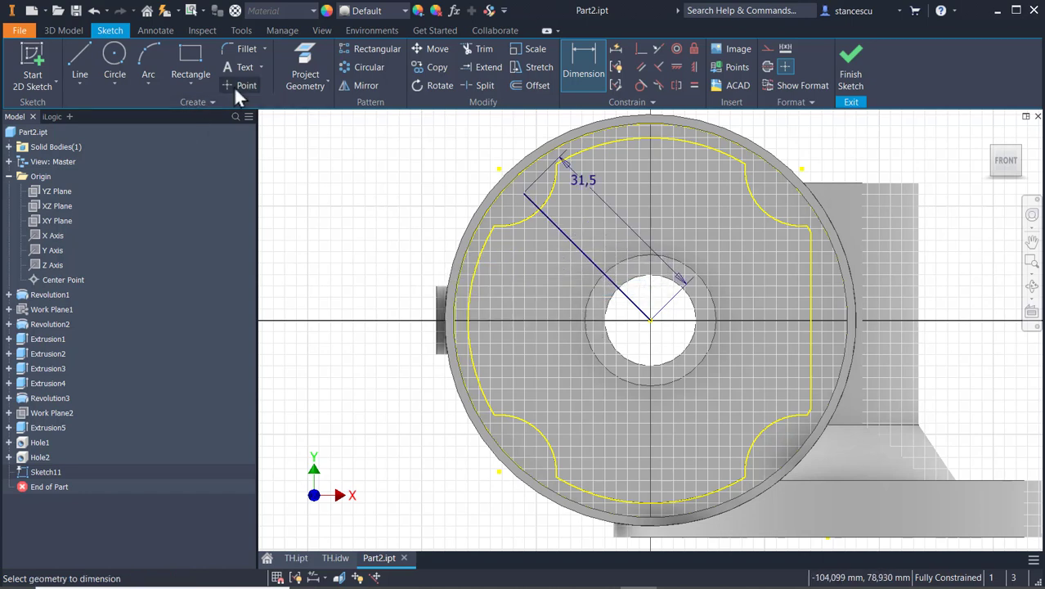
Place a sketch point on the line's outer endpoint and finish the sketch
left_click(237, 87)
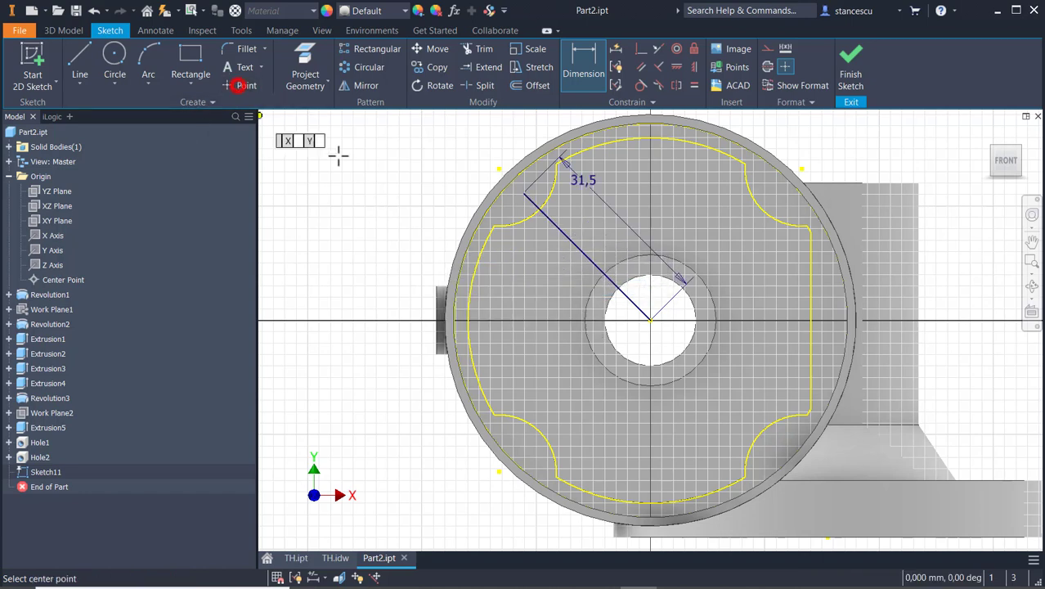
left_click(524, 193)
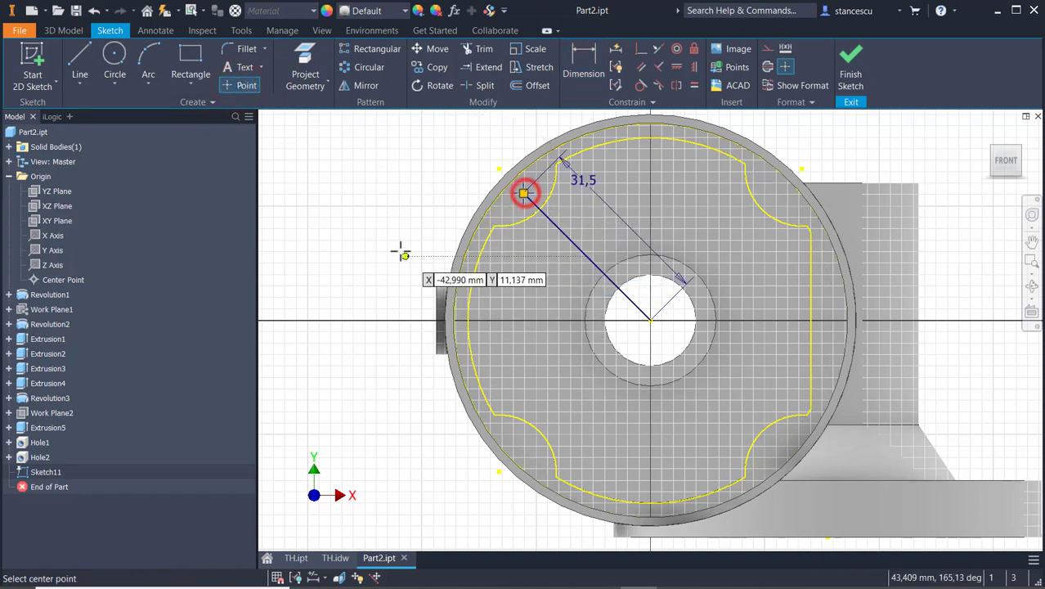
left_click(852, 75)
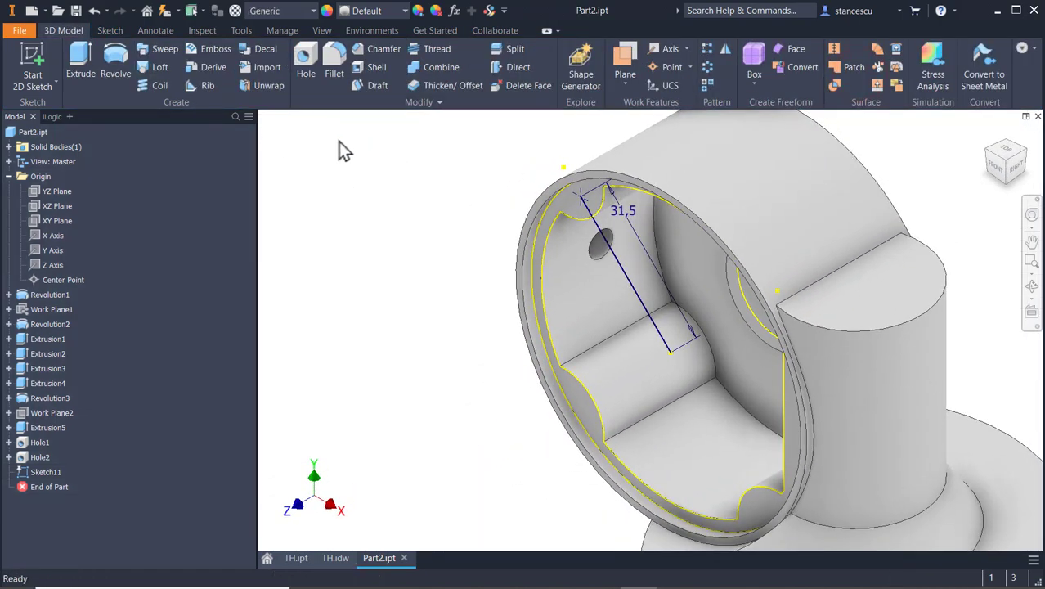
Start a hole at the sketch point as a tapped hole without seat, using ISO Metric profile threads in size 4
left_click(305, 59)
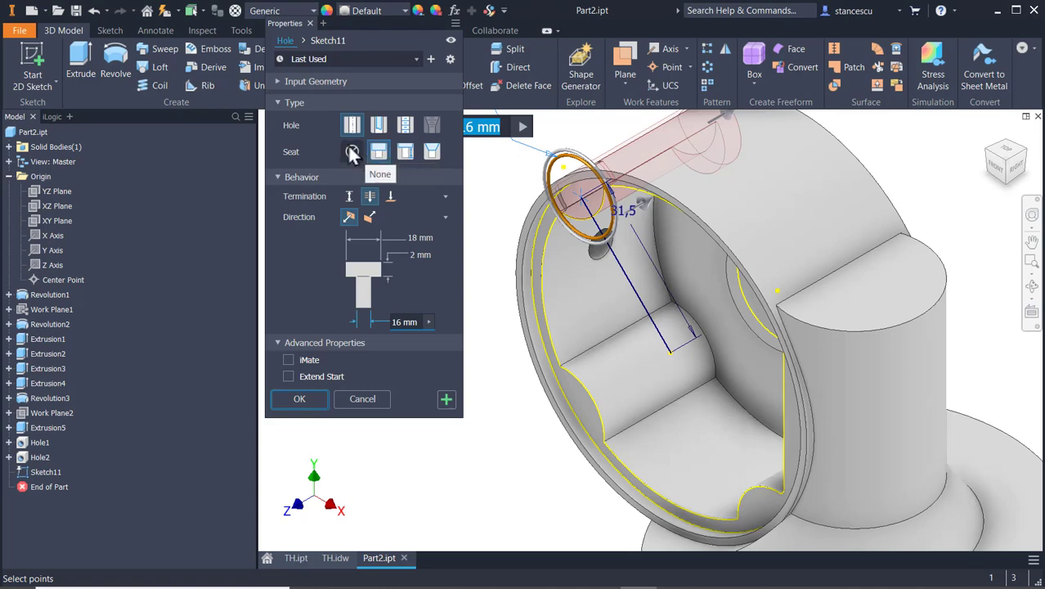
left_click(352, 152)
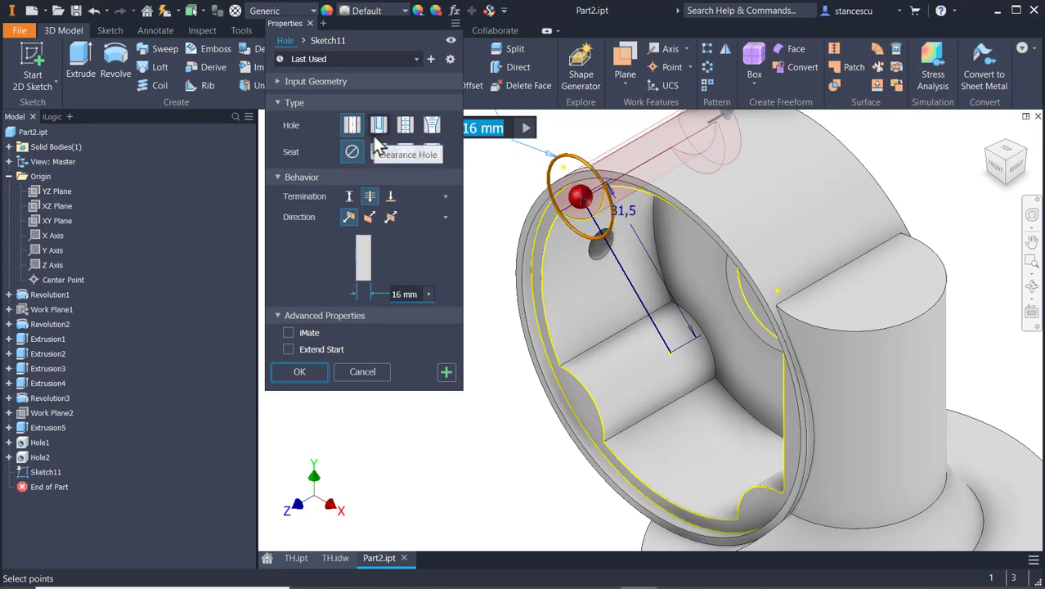
left_click(404, 129)
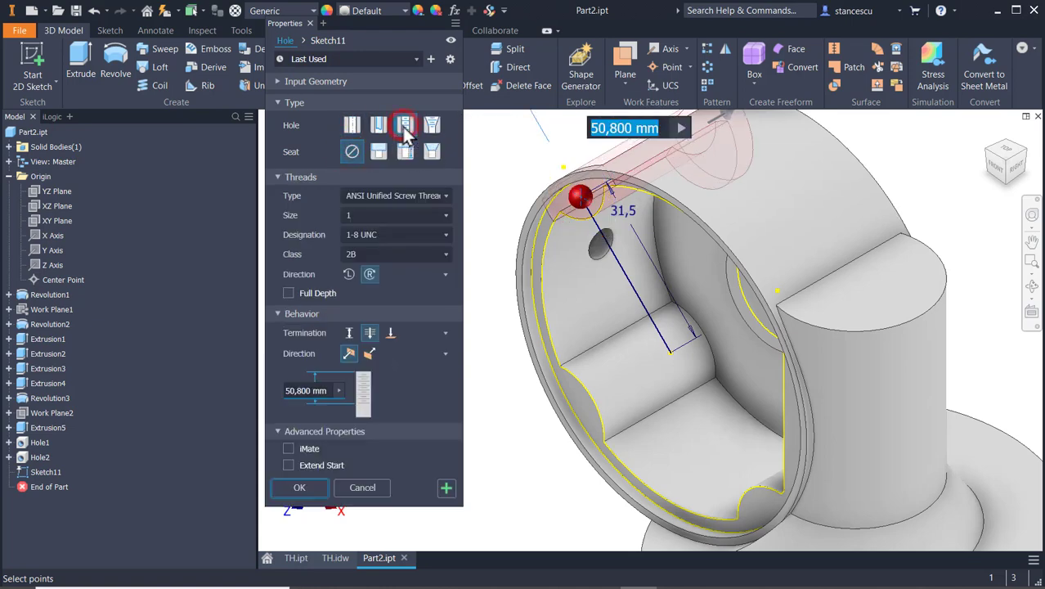
left_click(393, 201)
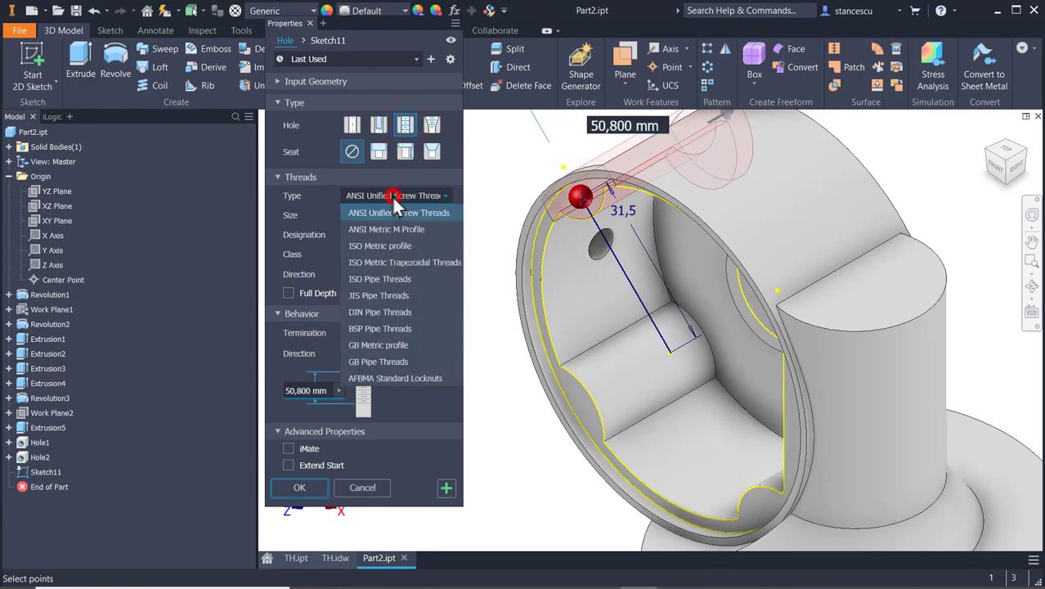
left_click(382, 246)
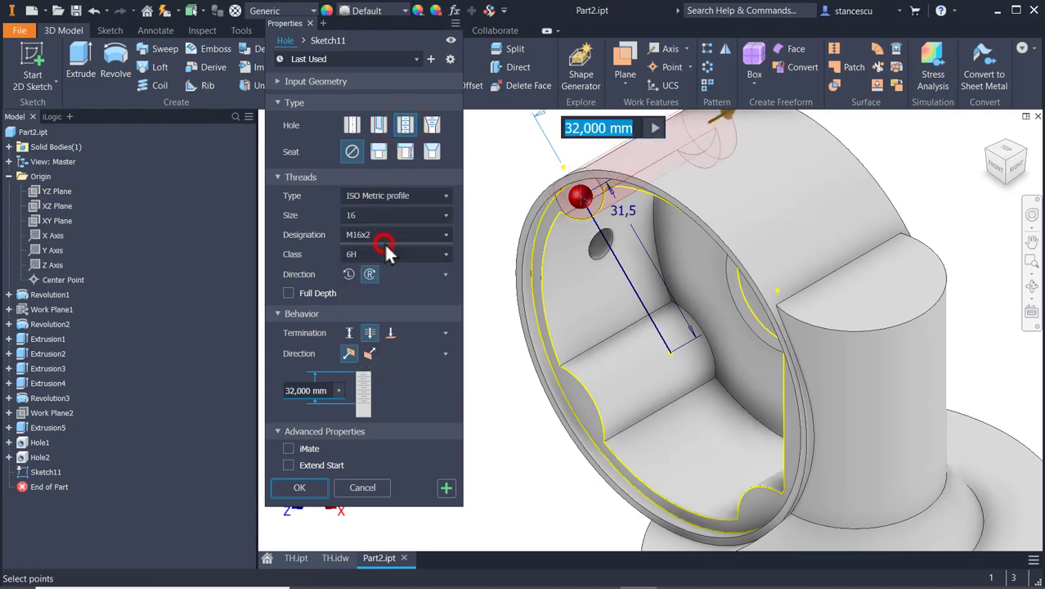
left_click(389, 216)
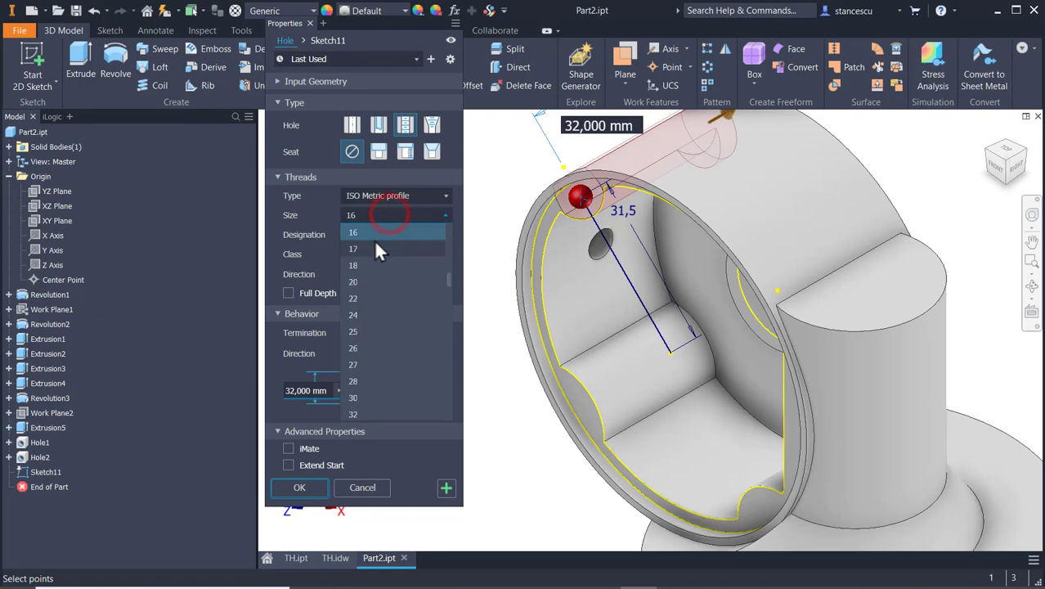
scroll(376, 245, "up", 3)
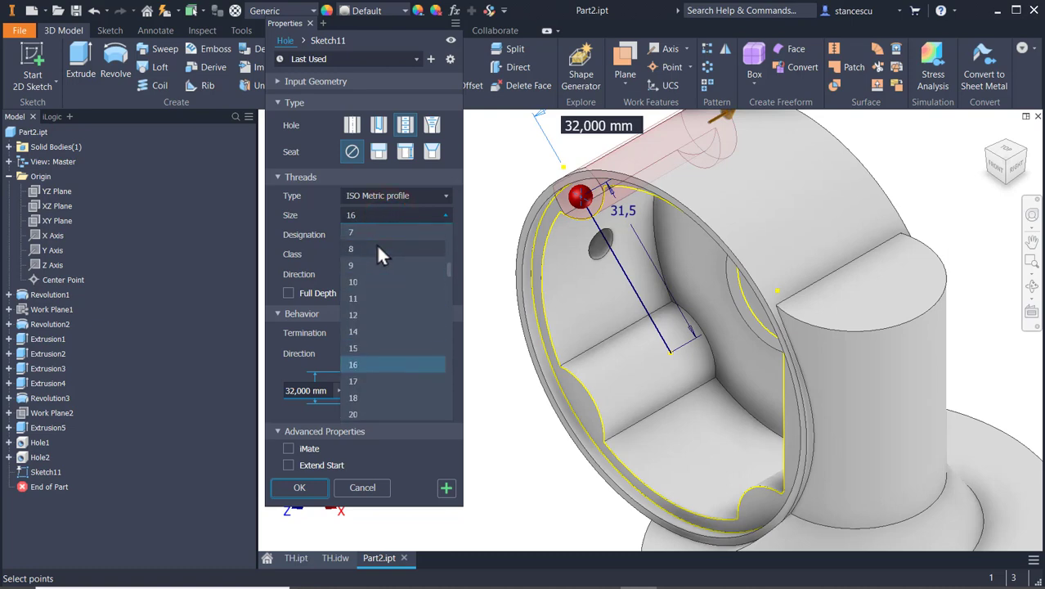
scroll(376, 245, "up", 1)
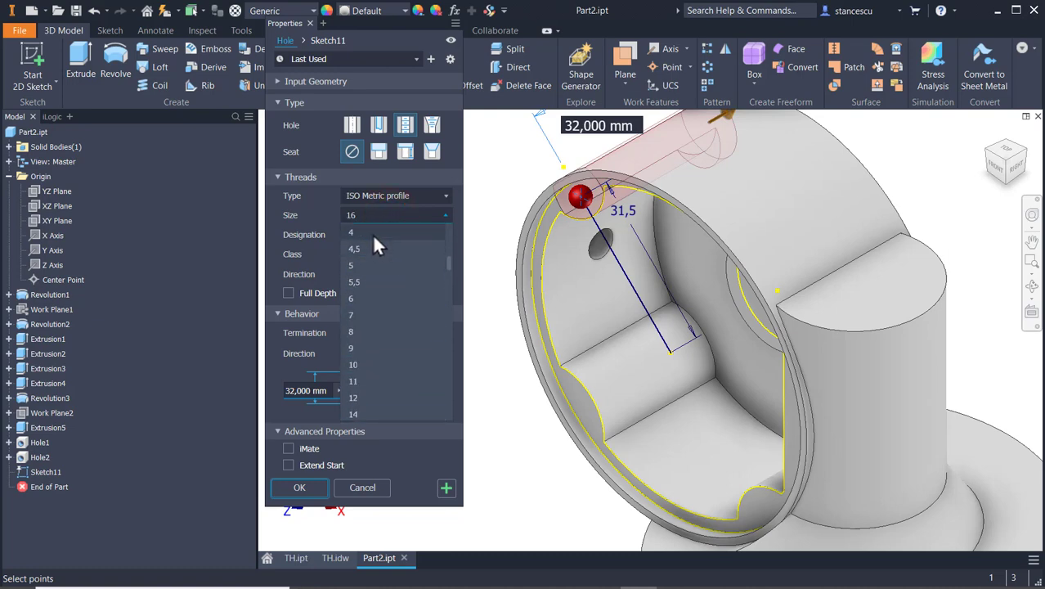
left_click(372, 233)
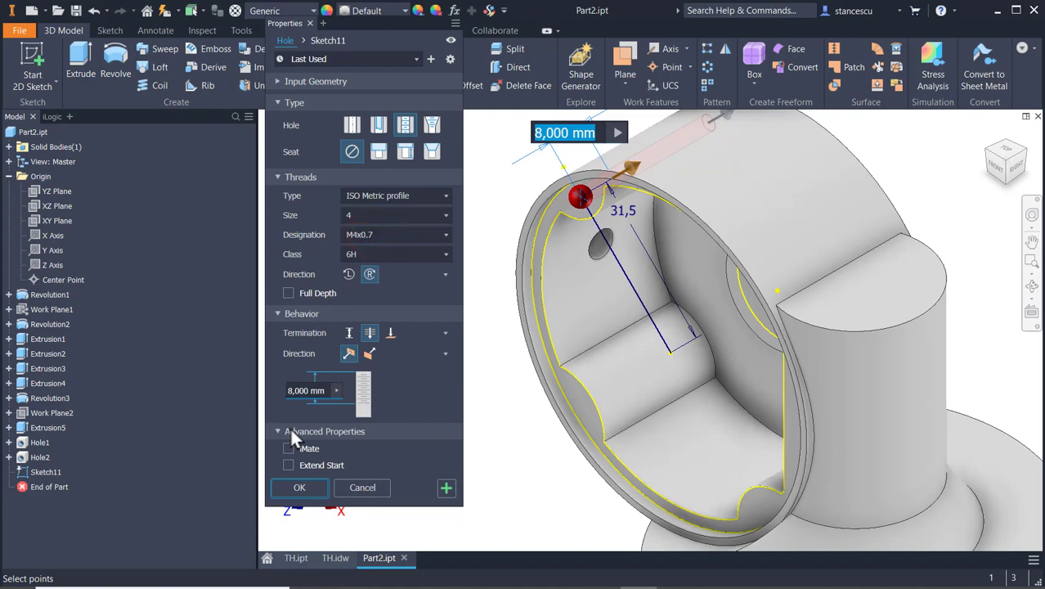
Terminate the M4 hole by distance at a depth of 18 mm and create it
left_click(349, 334)
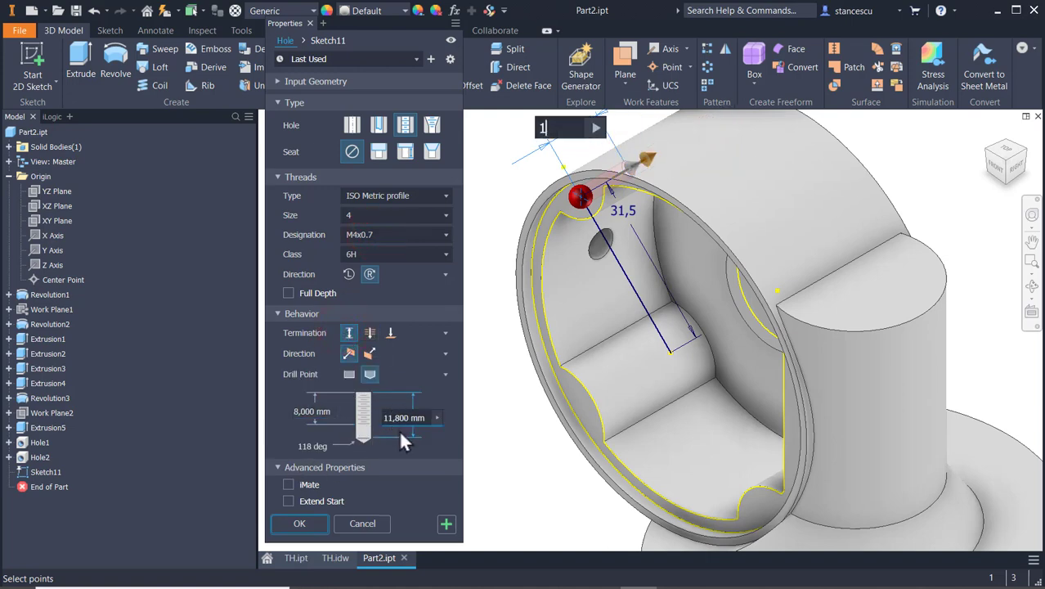
type("18")
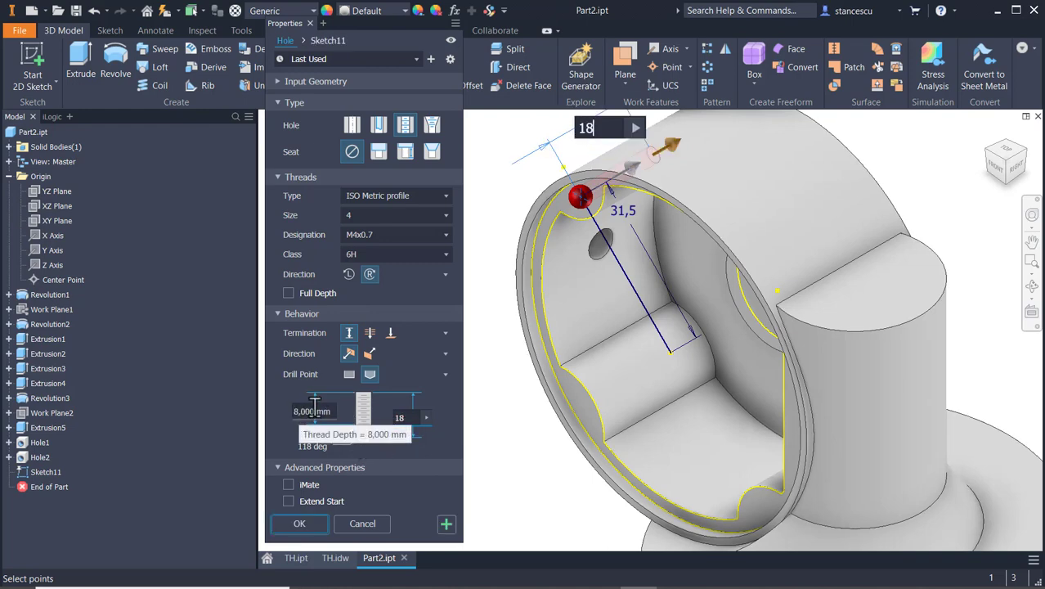
left_click(299, 524)
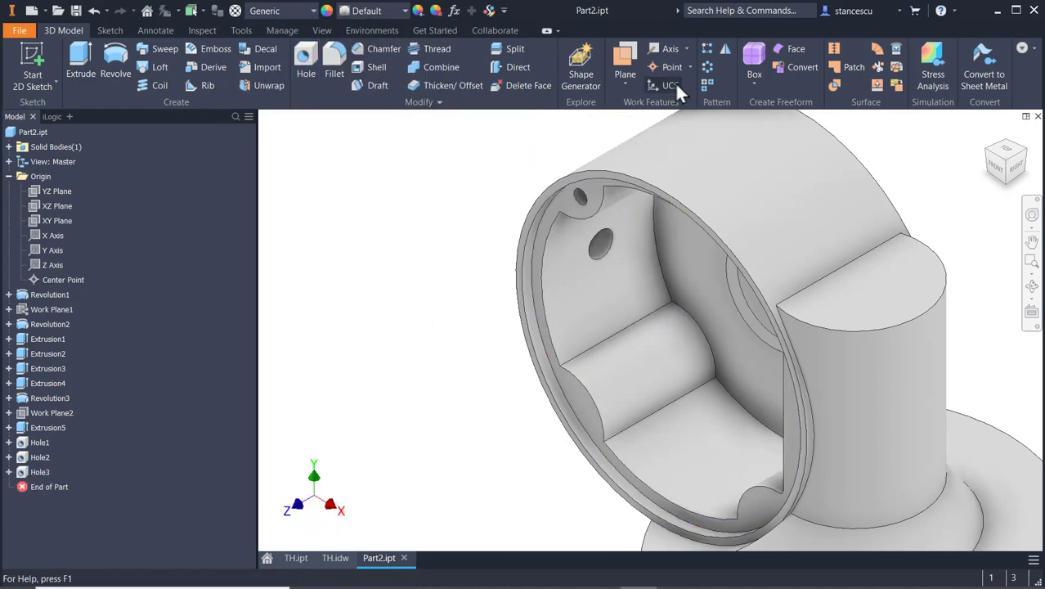
Create a circular pattern of the M4 hole around the round housing's axis with 4 occurrences over 360 degrees
left_click(707, 69)
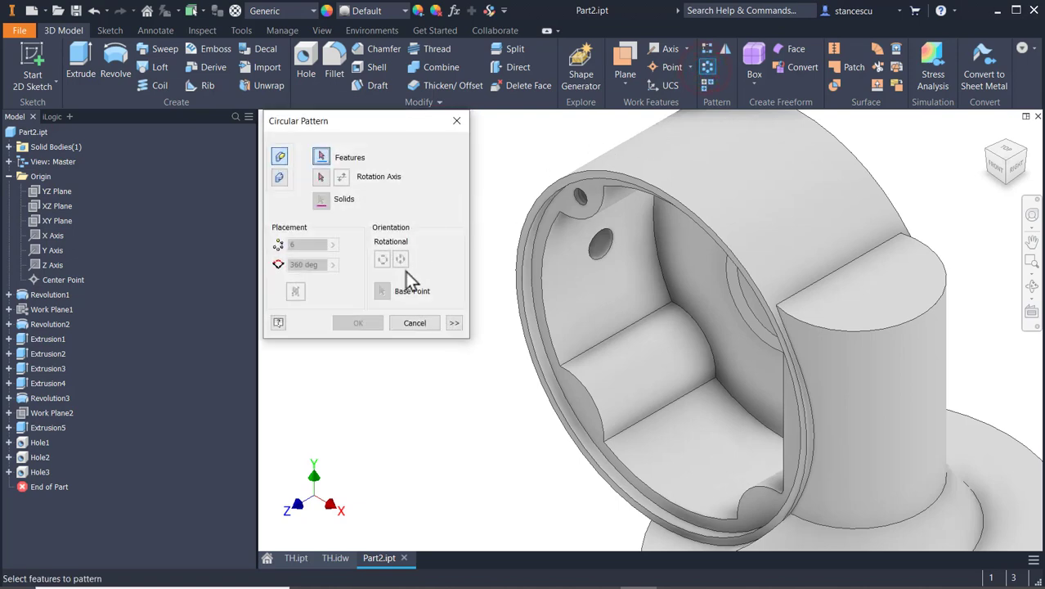
left_click(580, 203)
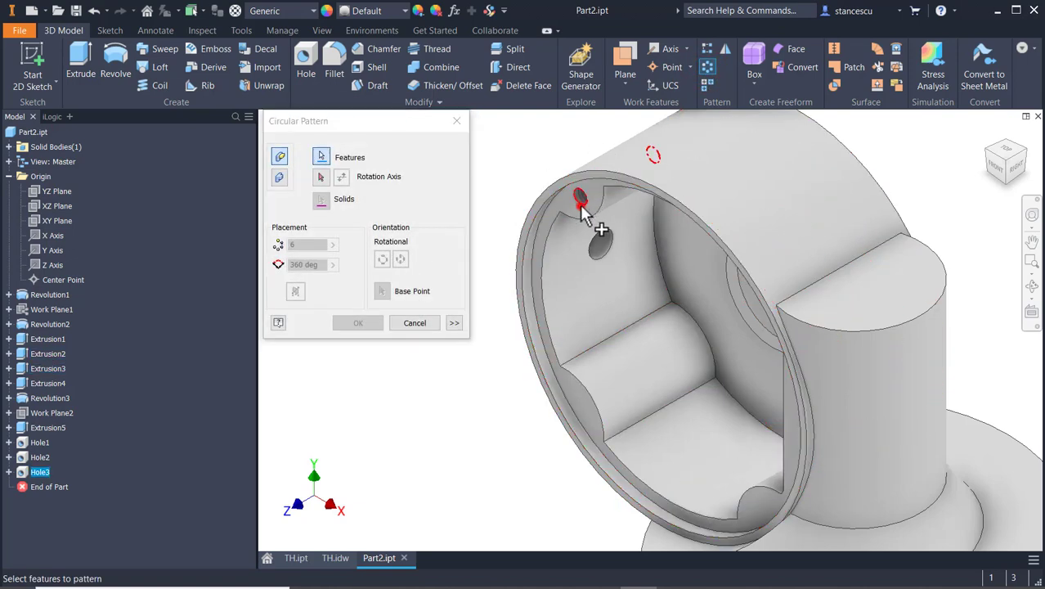
left_click(321, 177)
left_click(741, 180)
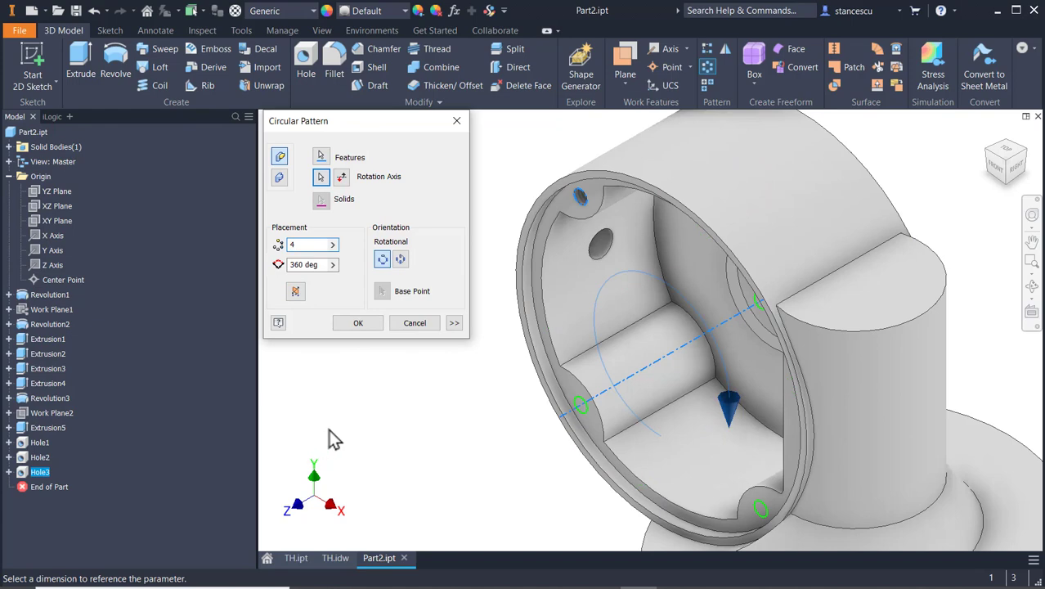
left_click(360, 325)
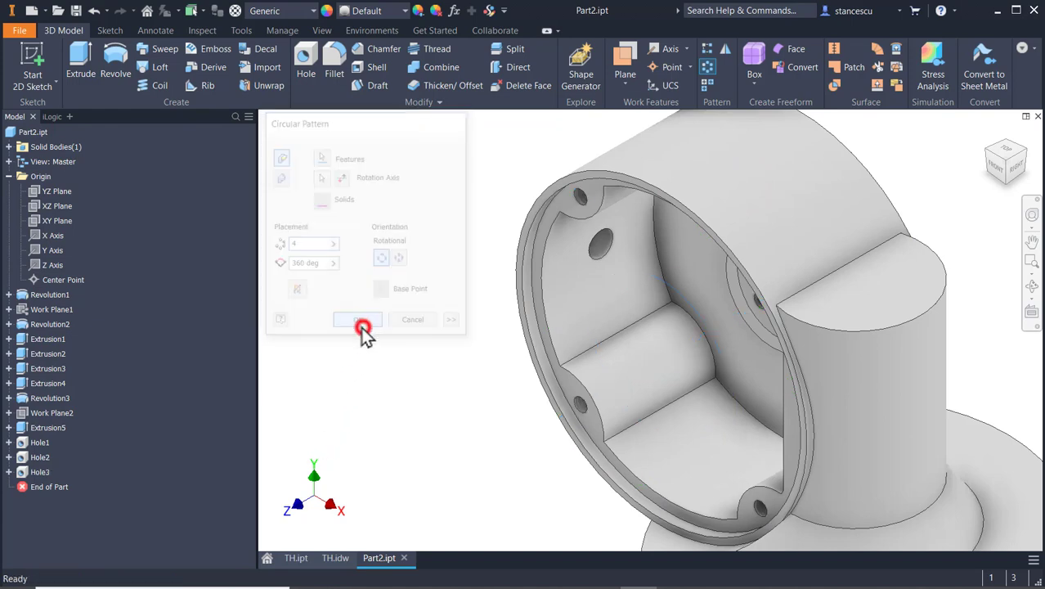
Check the flange holes in section B-B of TH.idw, and start a sliced sketch on the base flange's upper face in Part2.ipt
left_click(337, 559)
middle_click_drag(565, 393, 320, 218)
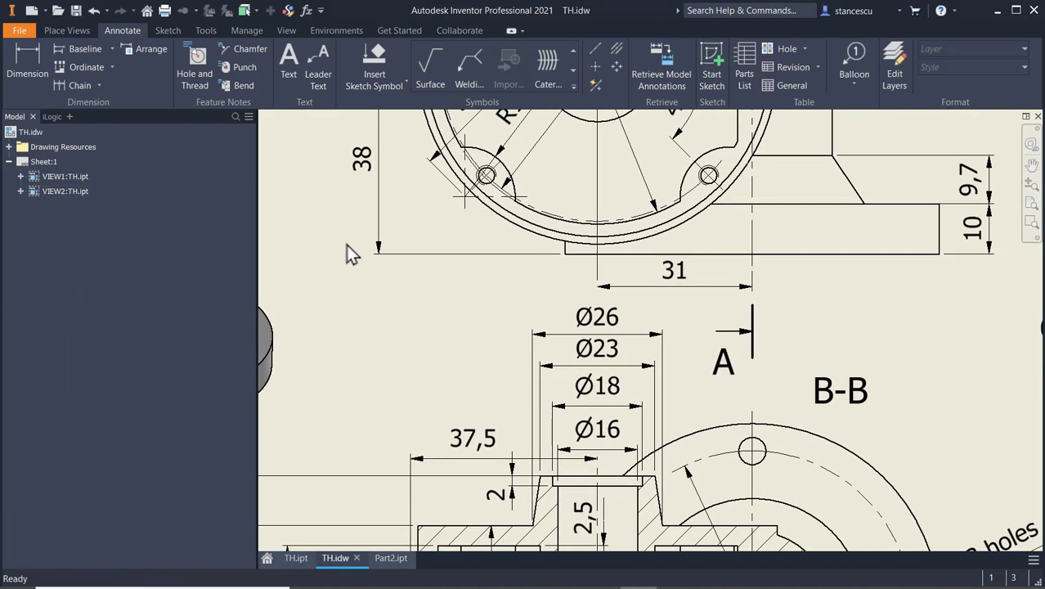
middle_click_drag(509, 276, 483, 133)
scroll(618, 294, "down", 4)
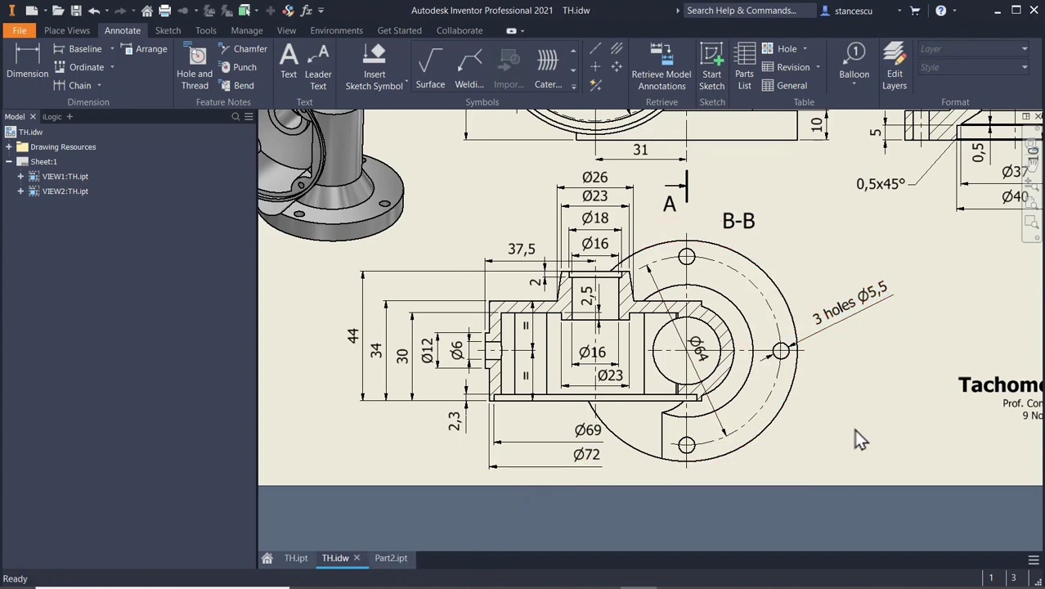
key("F6")
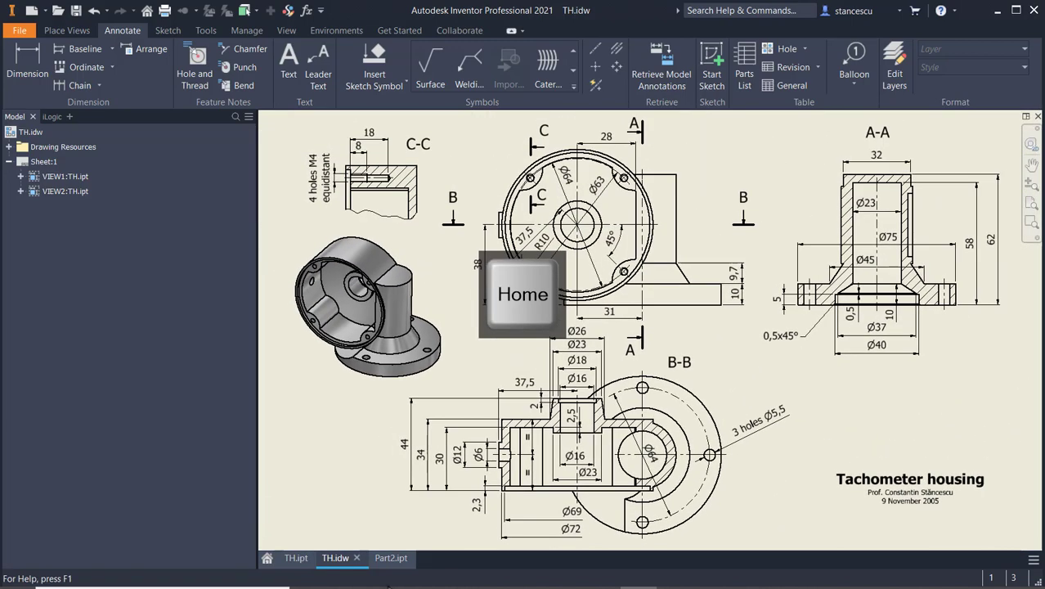
left_click(397, 560)
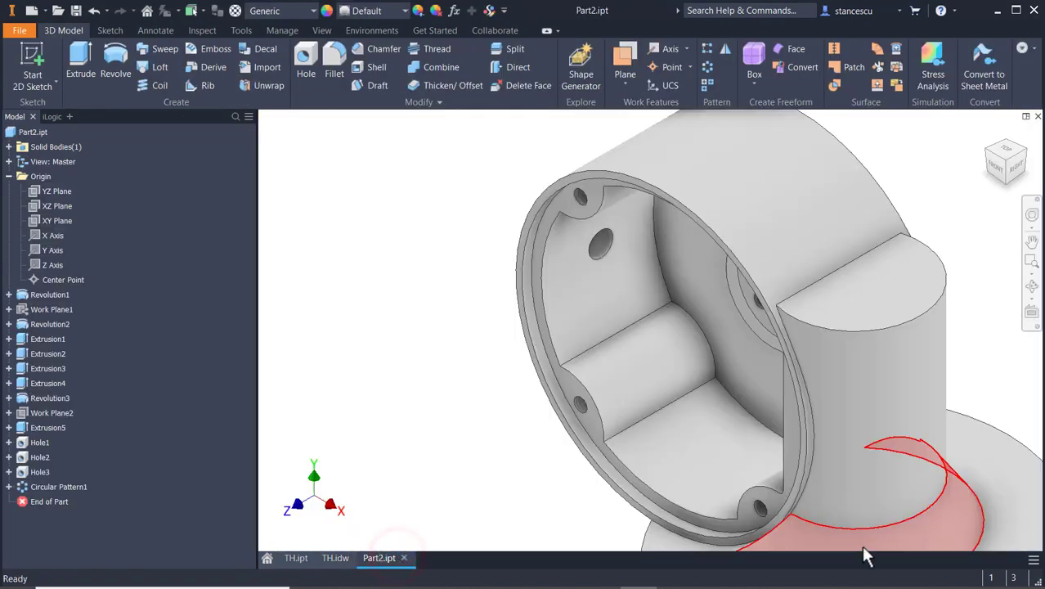
middle_click_drag(861, 545, 755, 403)
left_click(789, 450)
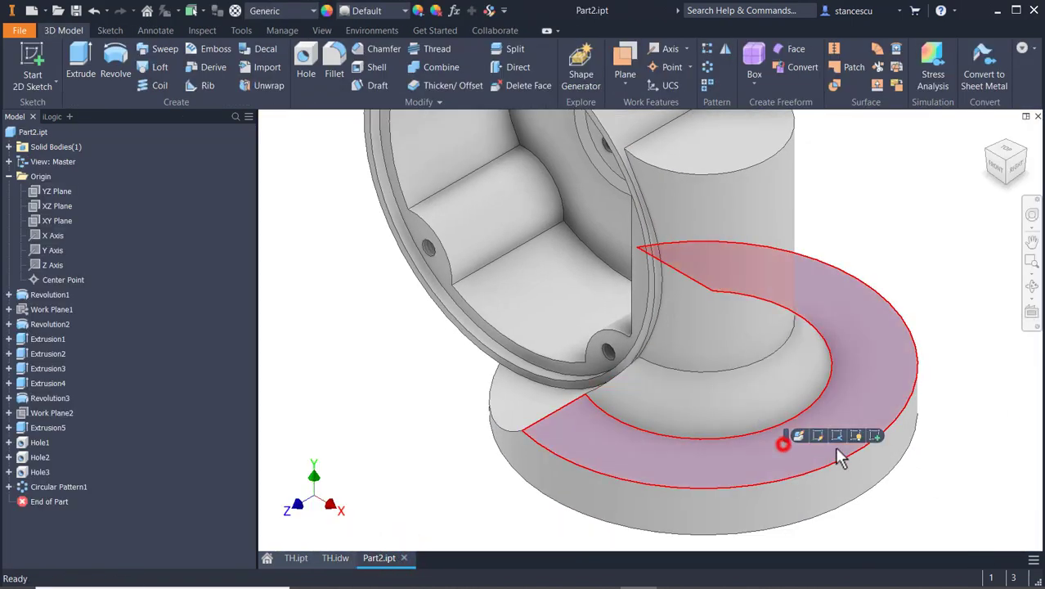
left_click(874, 434)
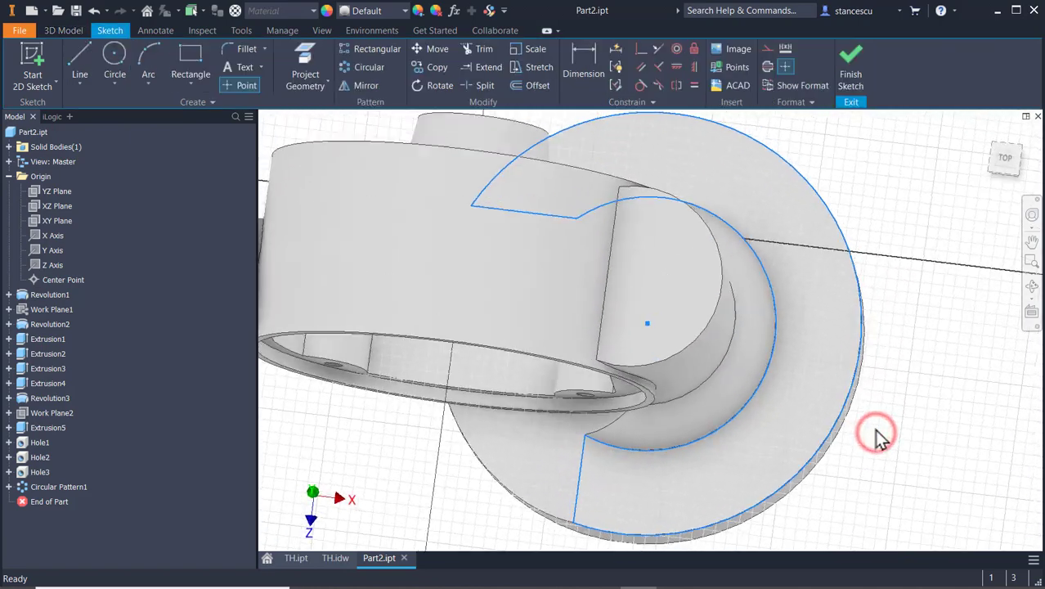
key("F7")
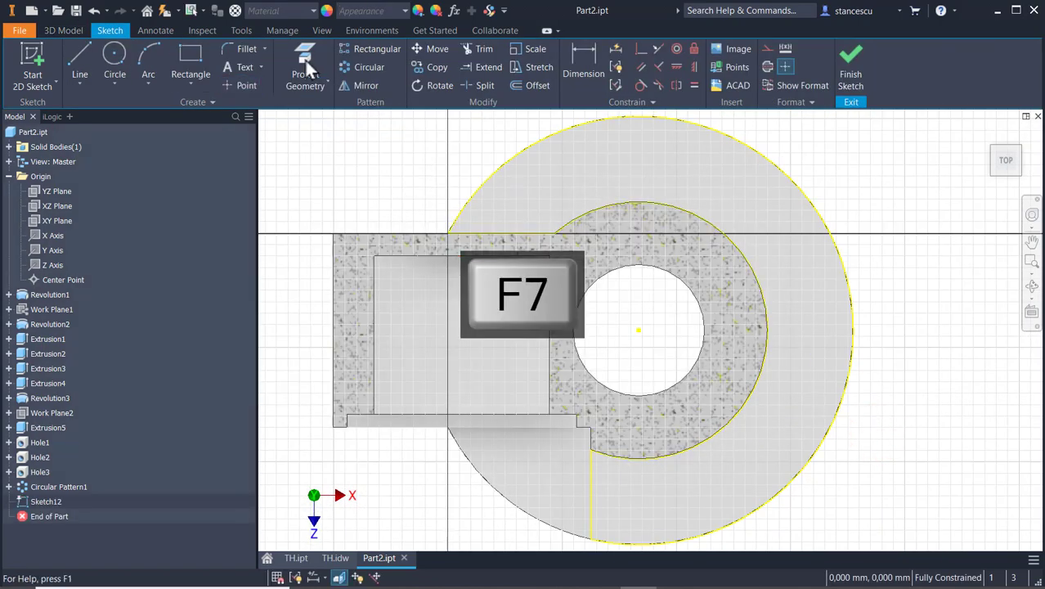
Sketch a vertical line from the flange's centre point toward the front with a length of 64/2 mm
left_click(65, 61)
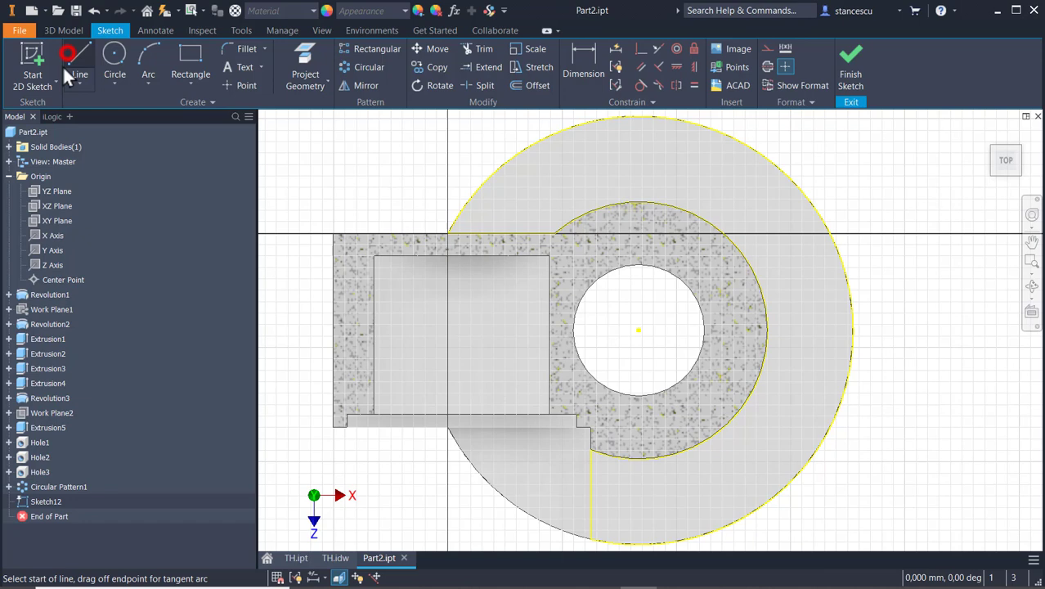
left_click(639, 330)
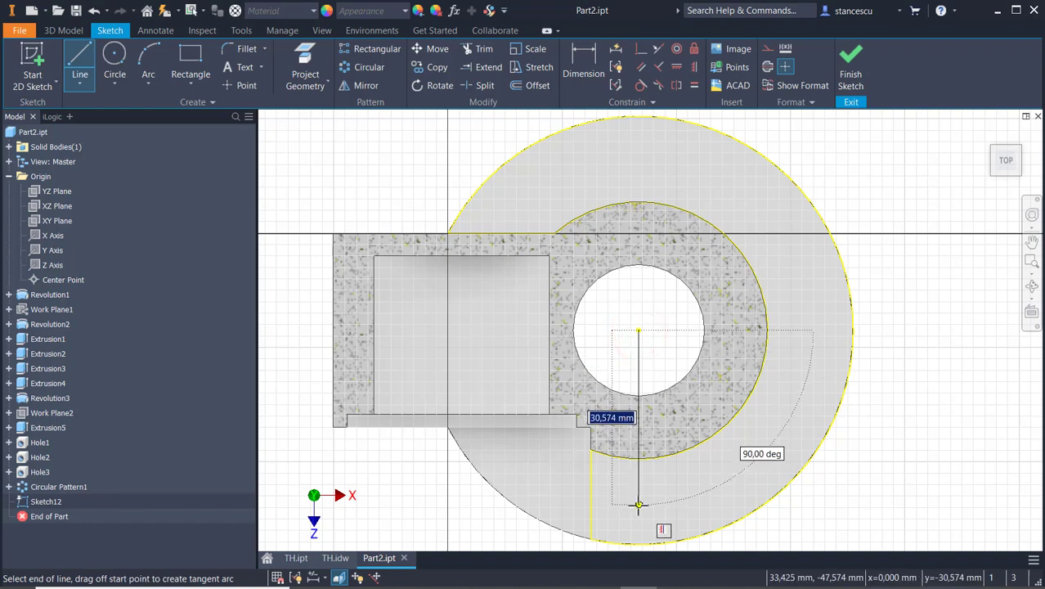
type("64/2")
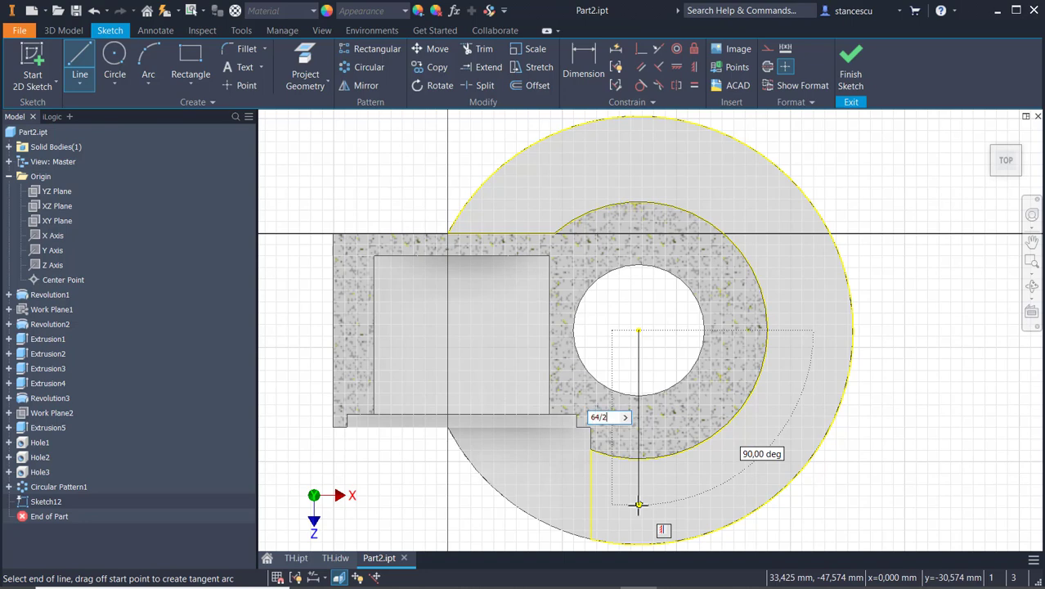
key("Return")
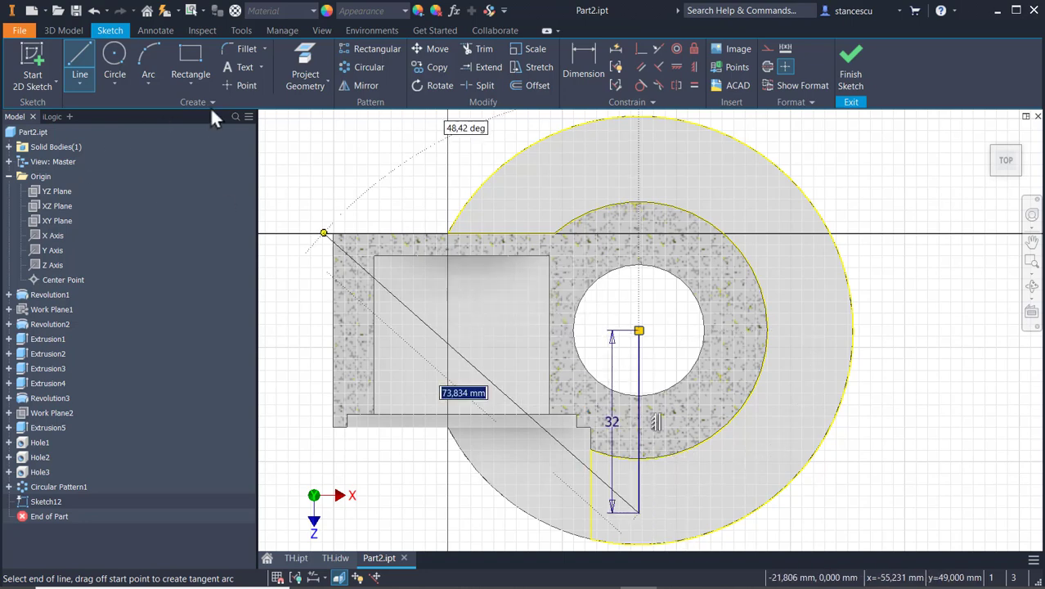
key("Escape")
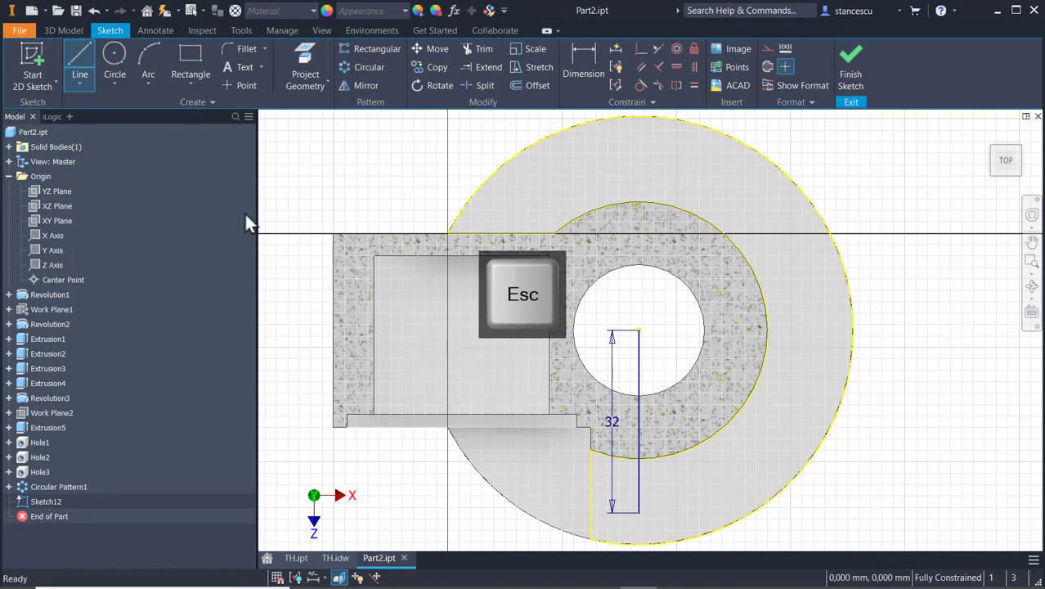
Place a sketch point on the line's outer endpoint and finish the flange sketch
left_click(234, 83)
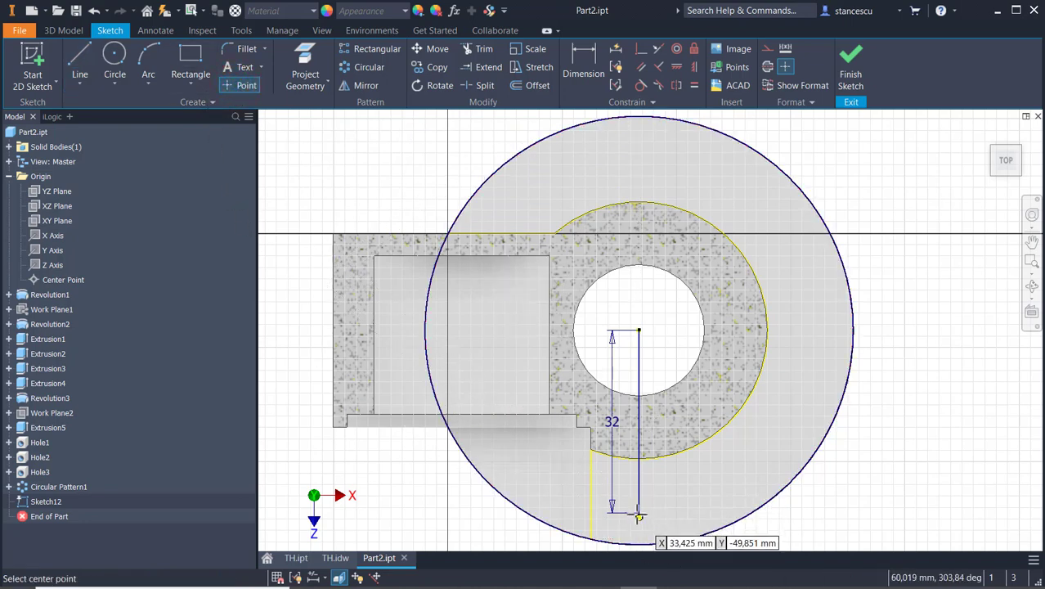
left_click(639, 512)
left_click(851, 65)
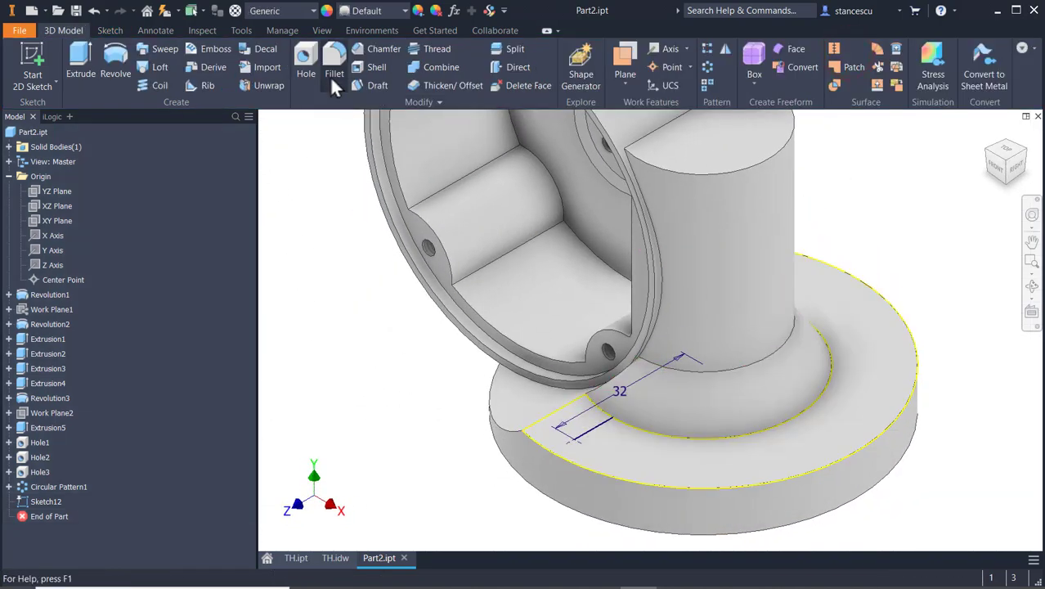
Create a simple hole without seat at the flange sketch point, through all, with a 5.5 mm diameter
left_click(309, 59)
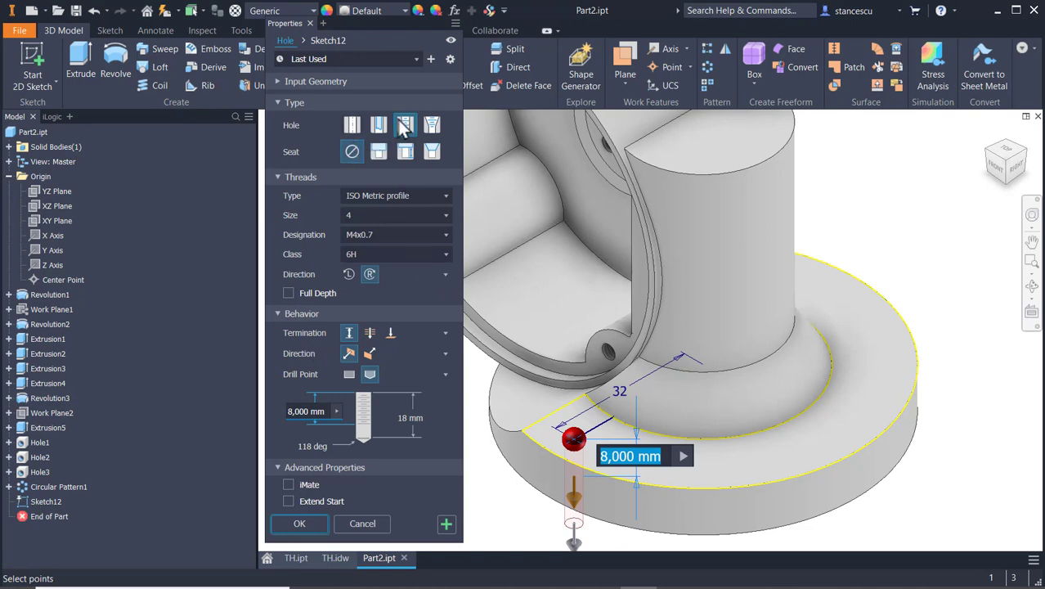
left_click(352, 127)
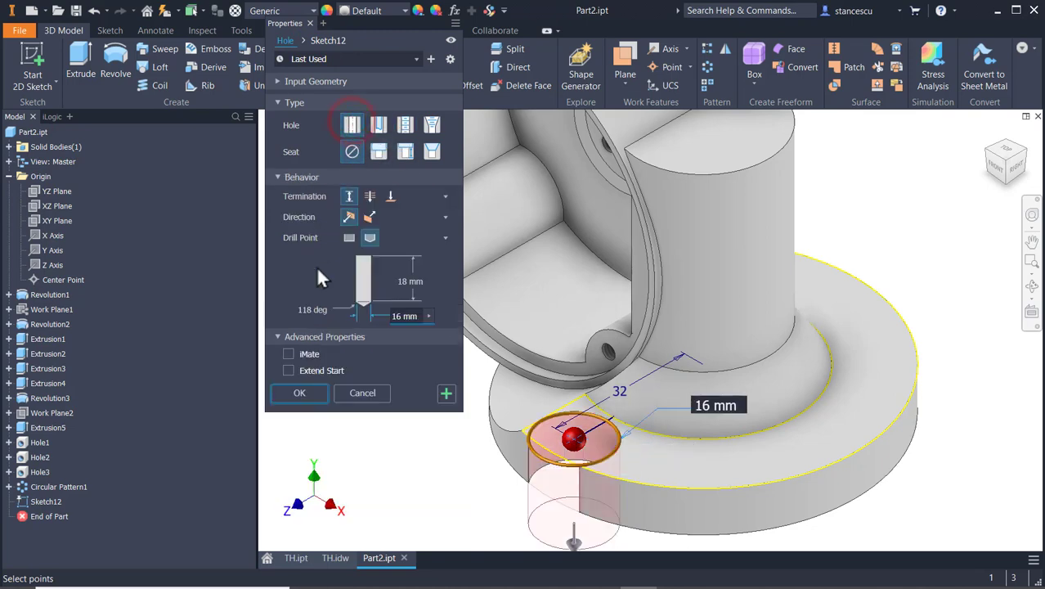
left_click(370, 197)
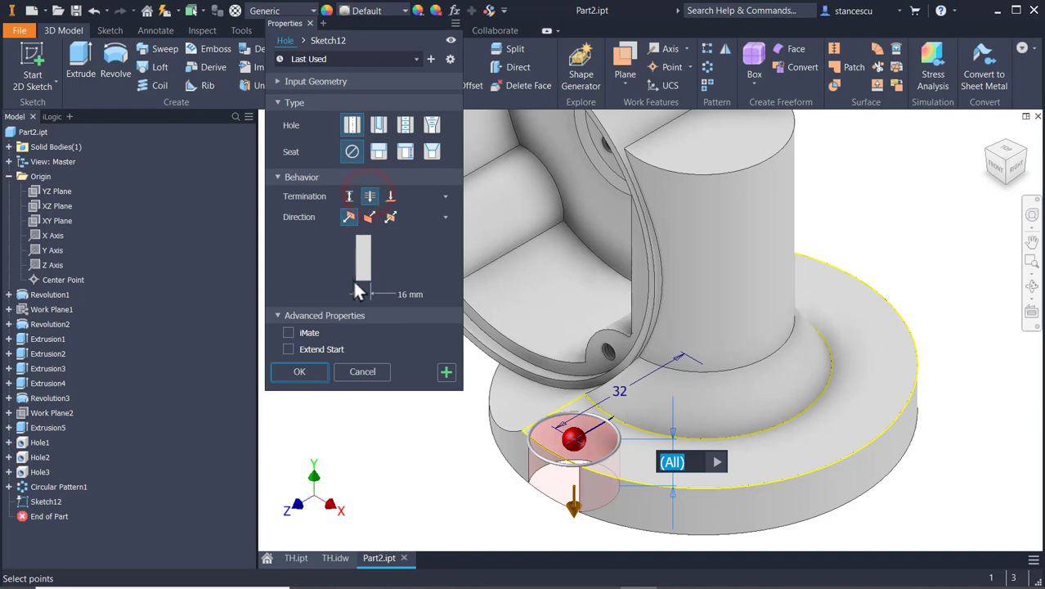
left_click(404, 293)
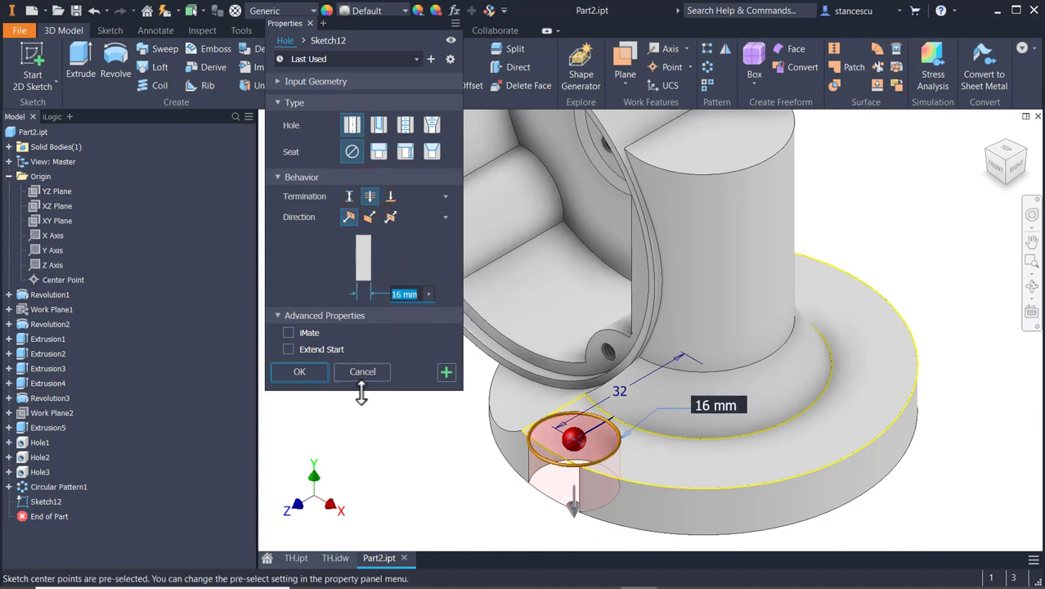
type("5.5")
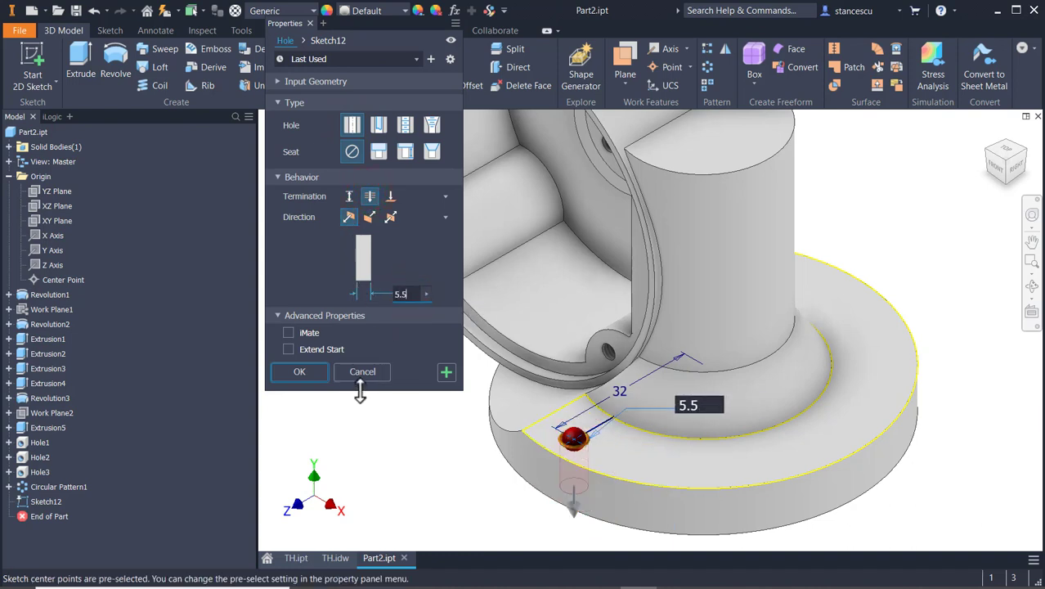
left_click(301, 371)
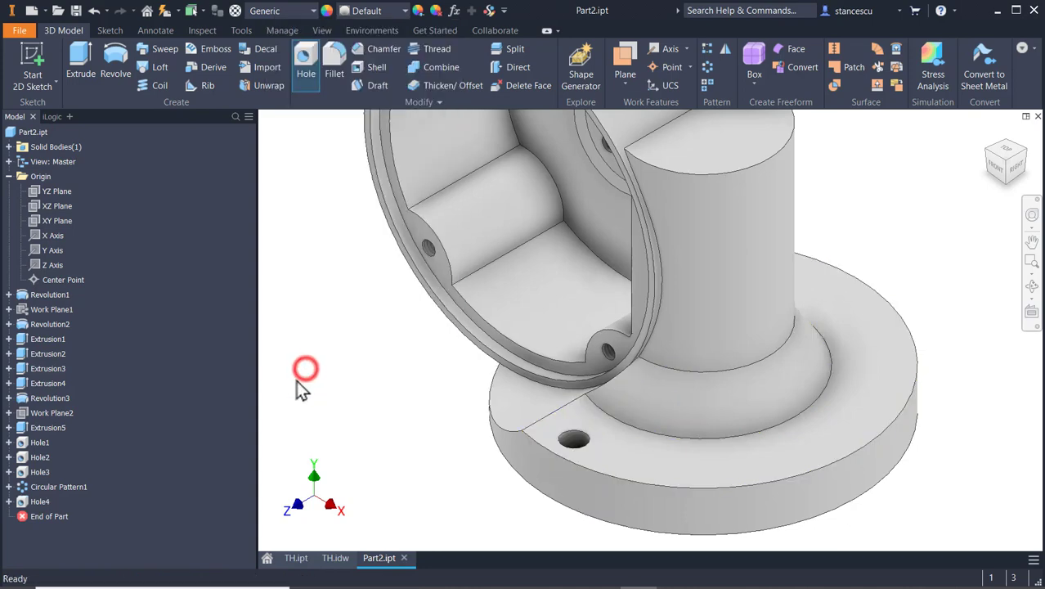
Pattern the 5.5 mm flange hole circularly around the vertical column's axis, 3 occurrences over 180 degrees, with the rotation direction flipped
left_click(706, 68)
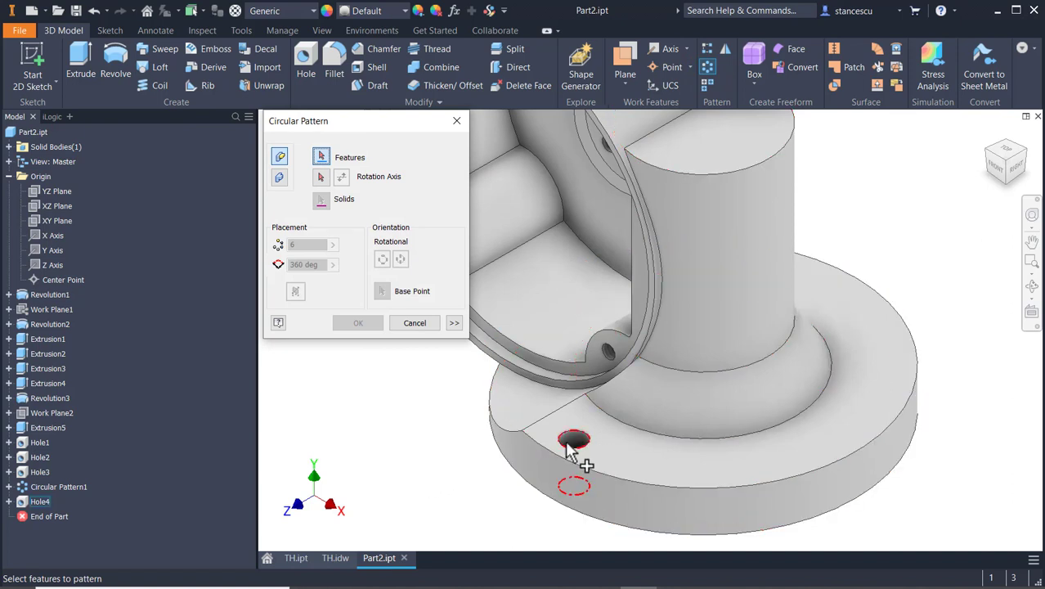
left_click(572, 446)
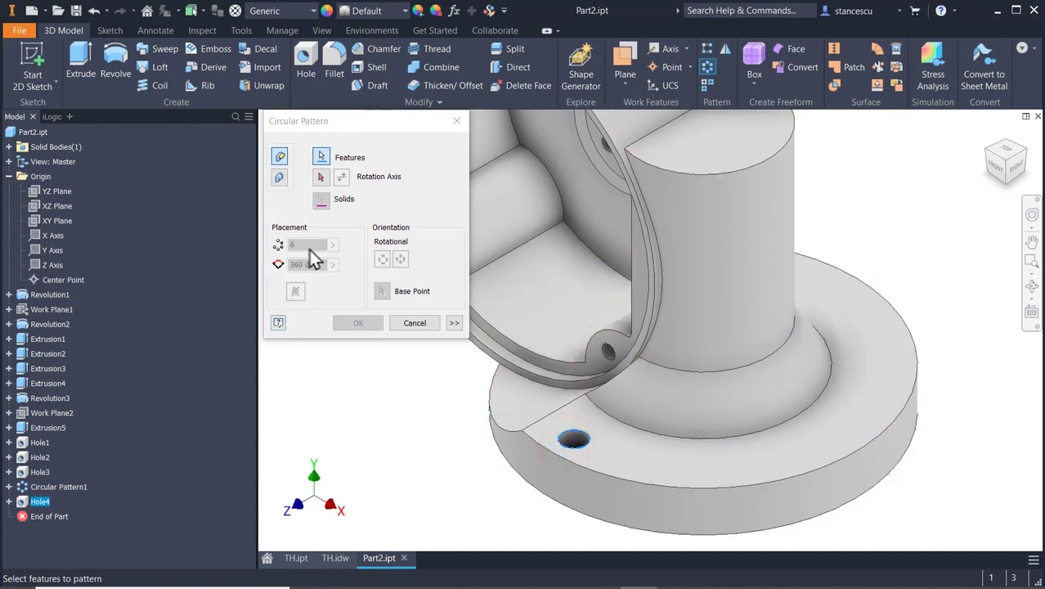
left_click(321, 178)
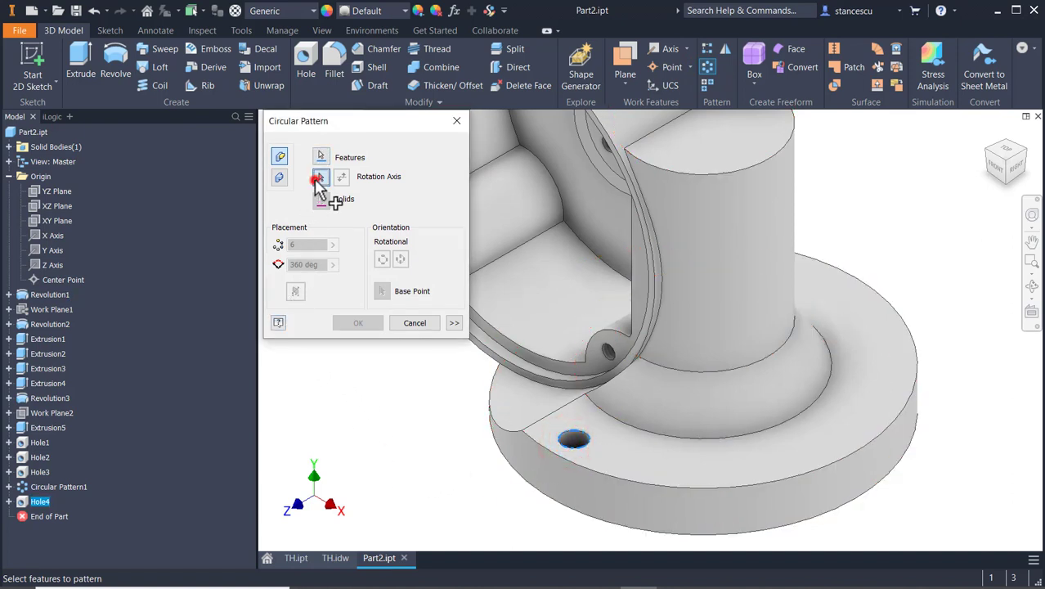
left_click(705, 251)
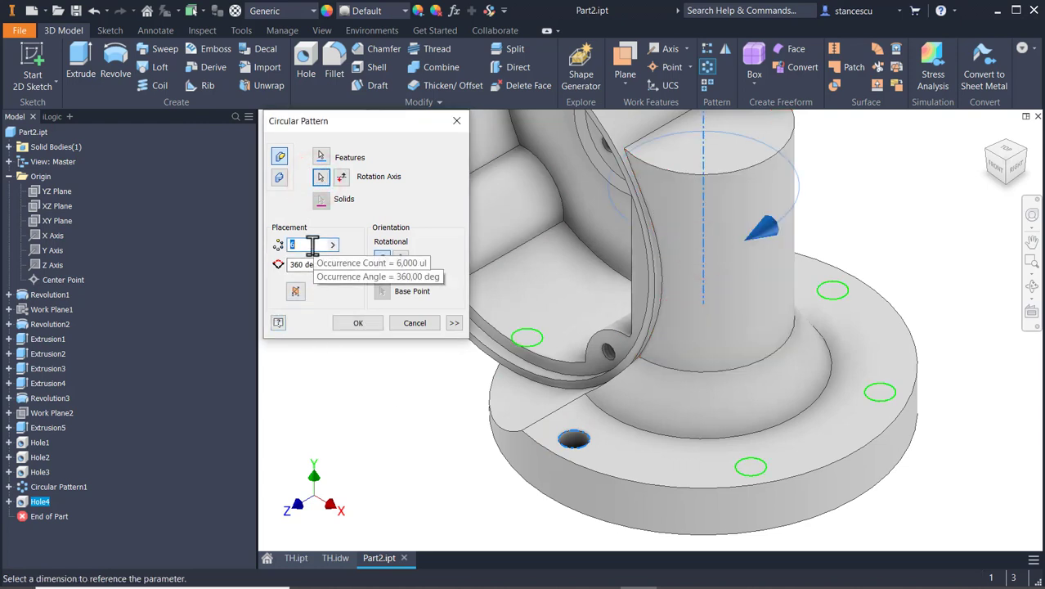
type("3")
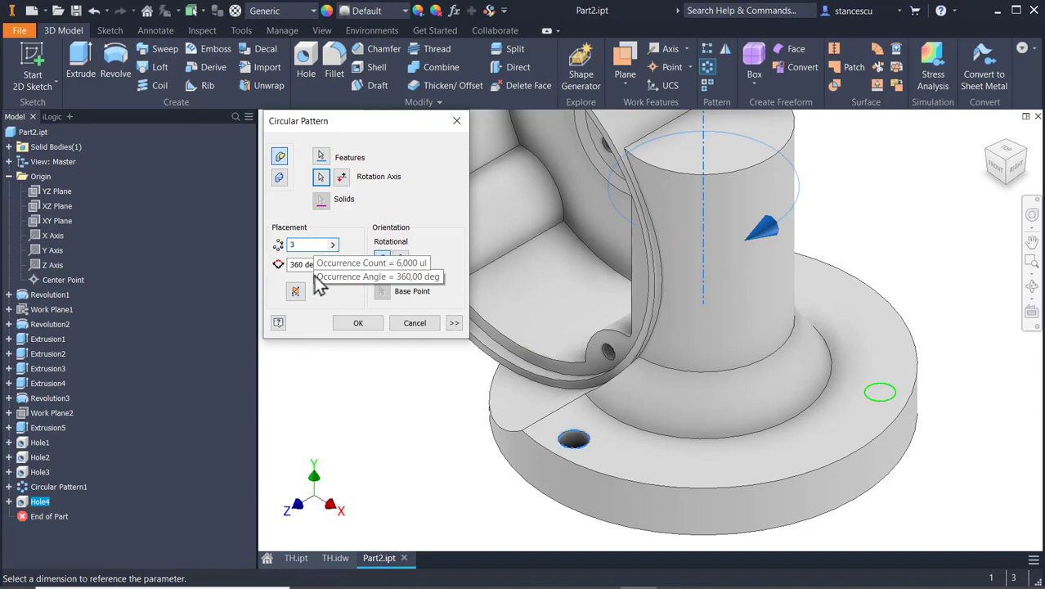
double_click(319, 264)
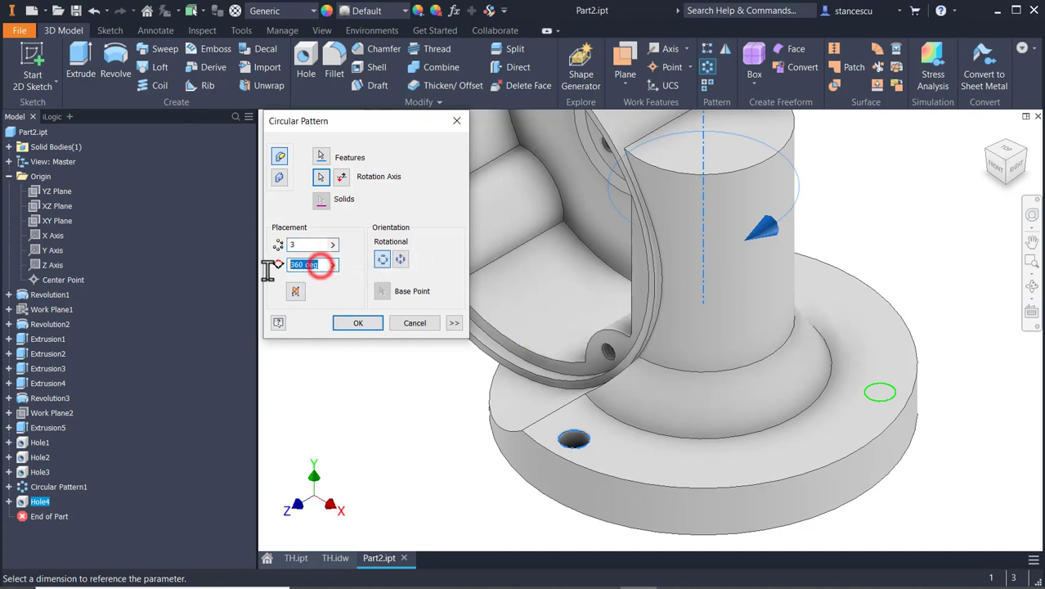
type("180")
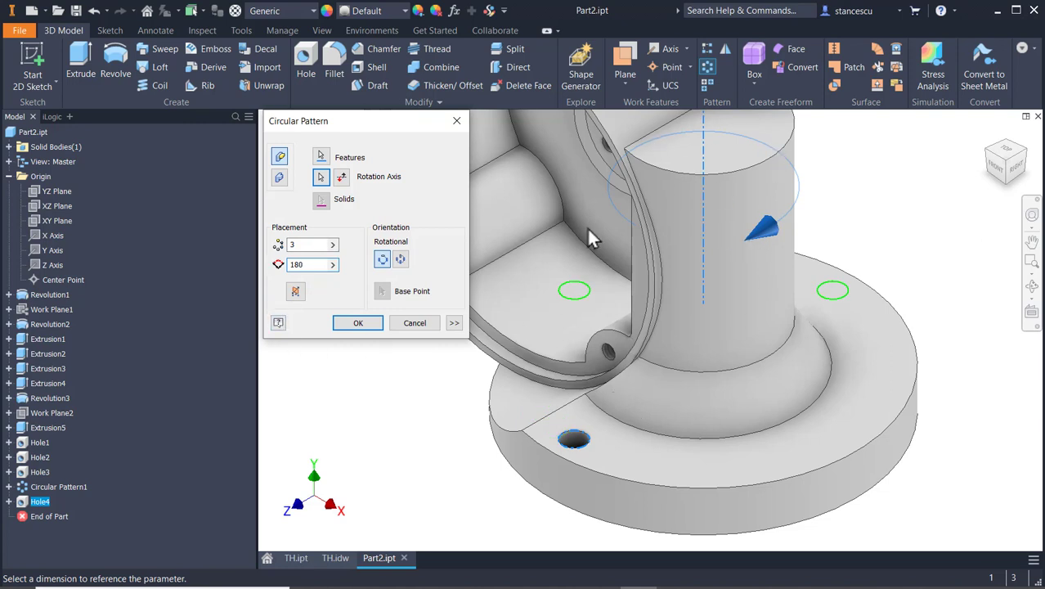
left_click(341, 179)
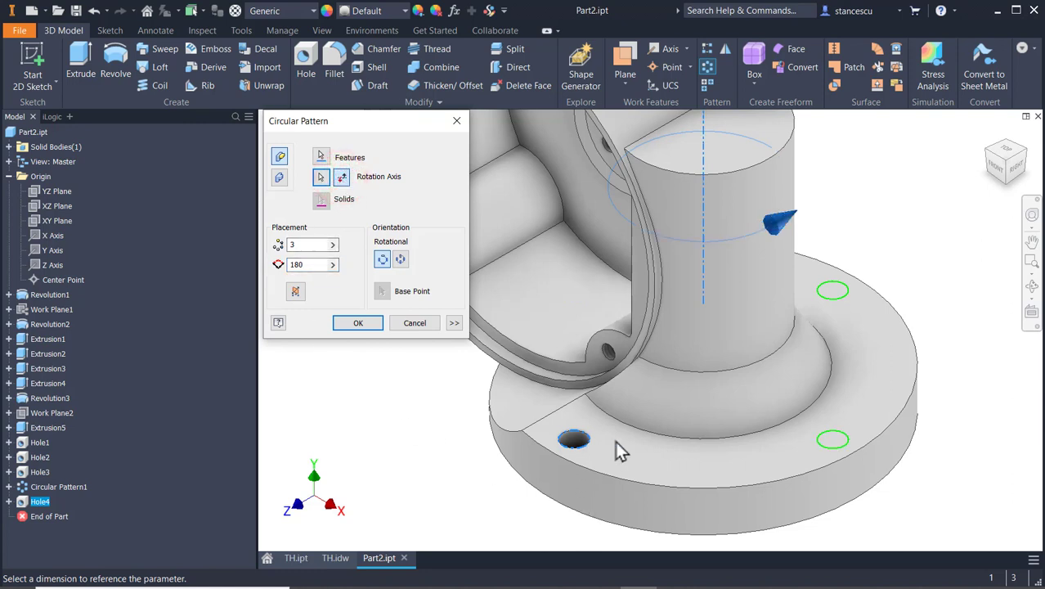
left_click(349, 323)
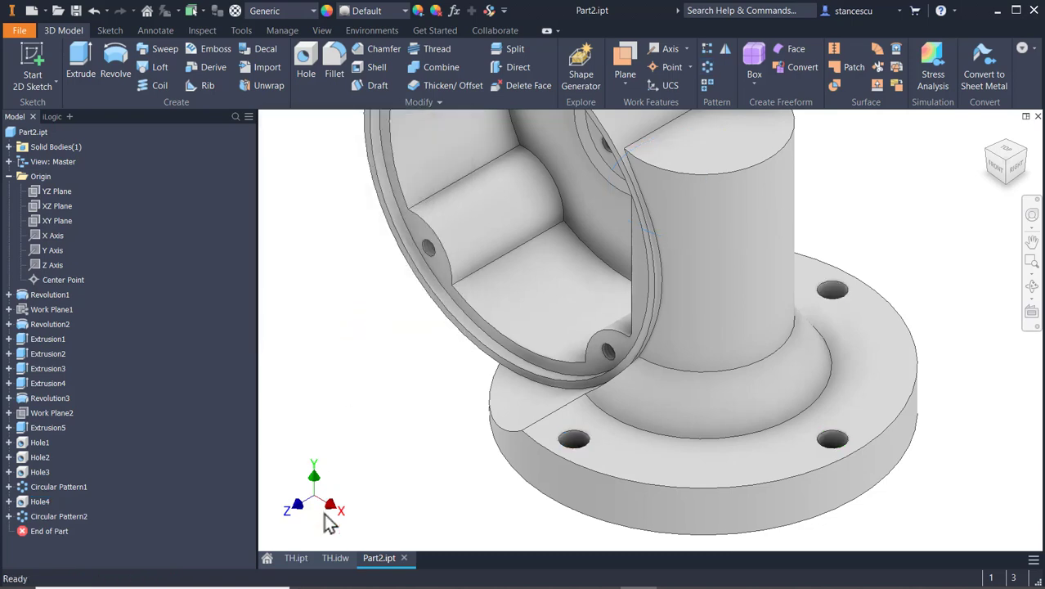
Check the chamfer note in the TH.idw drawing and chamfer the bottom edge of the flange's base bore in Part2.ipt by 0.5 mm
left_click(336, 558)
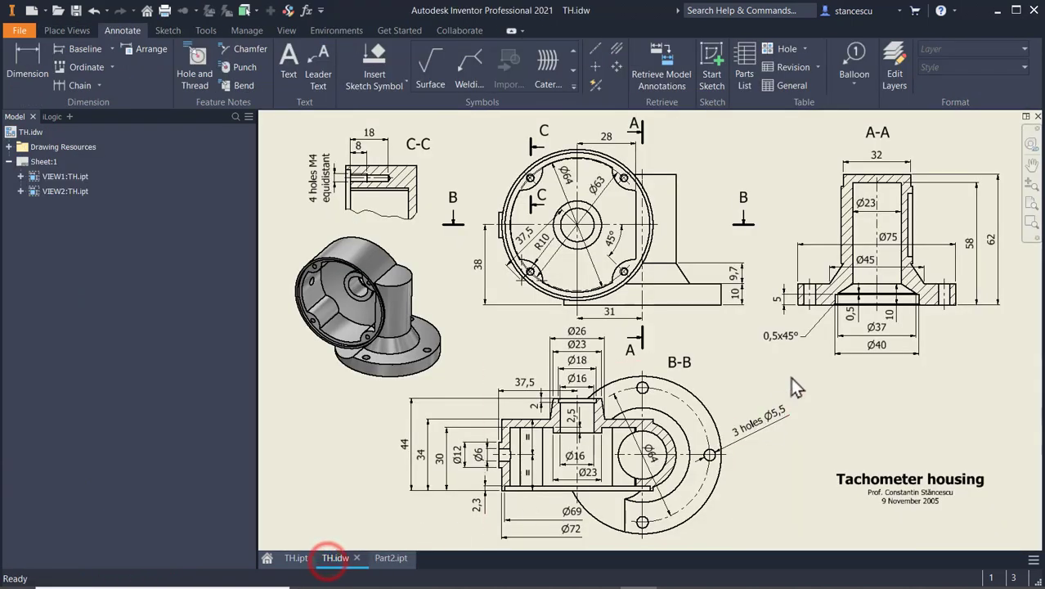
scroll(818, 311, "up", 4)
scroll(825, 306, "up", 2)
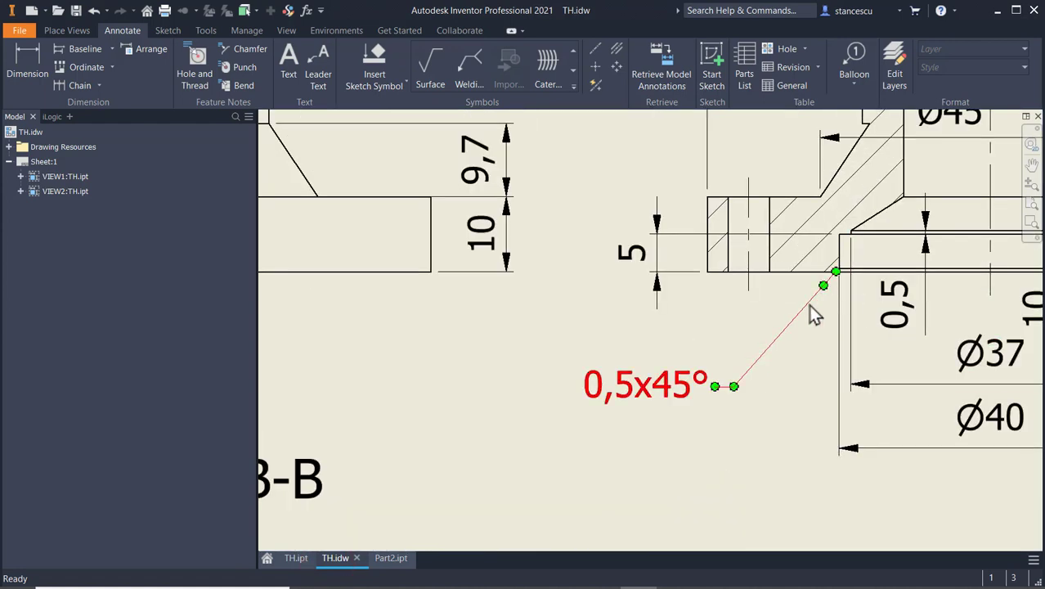
scroll(658, 446, "down", 3)
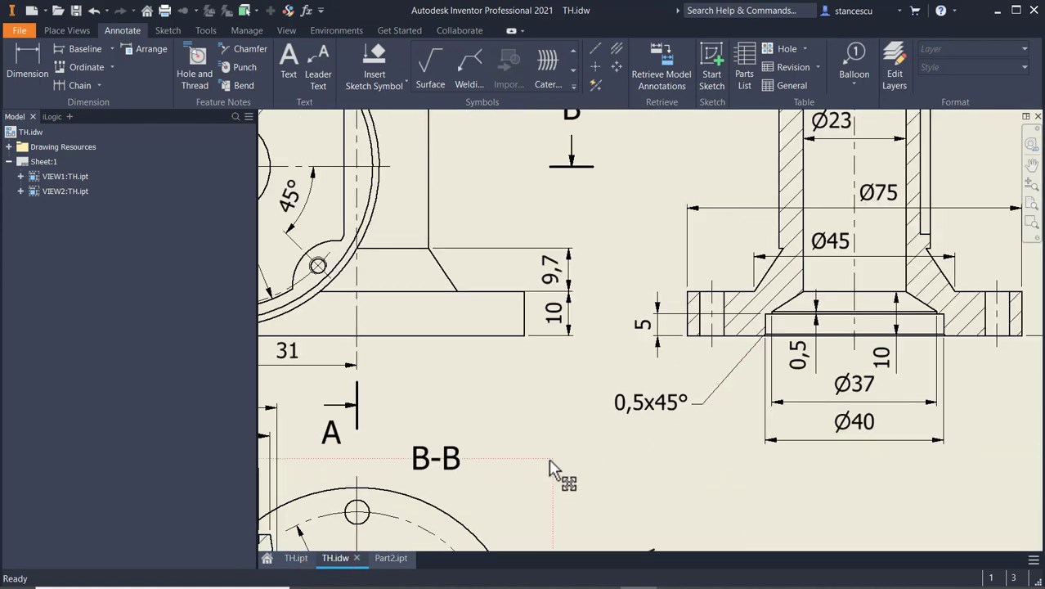
left_click(391, 558)
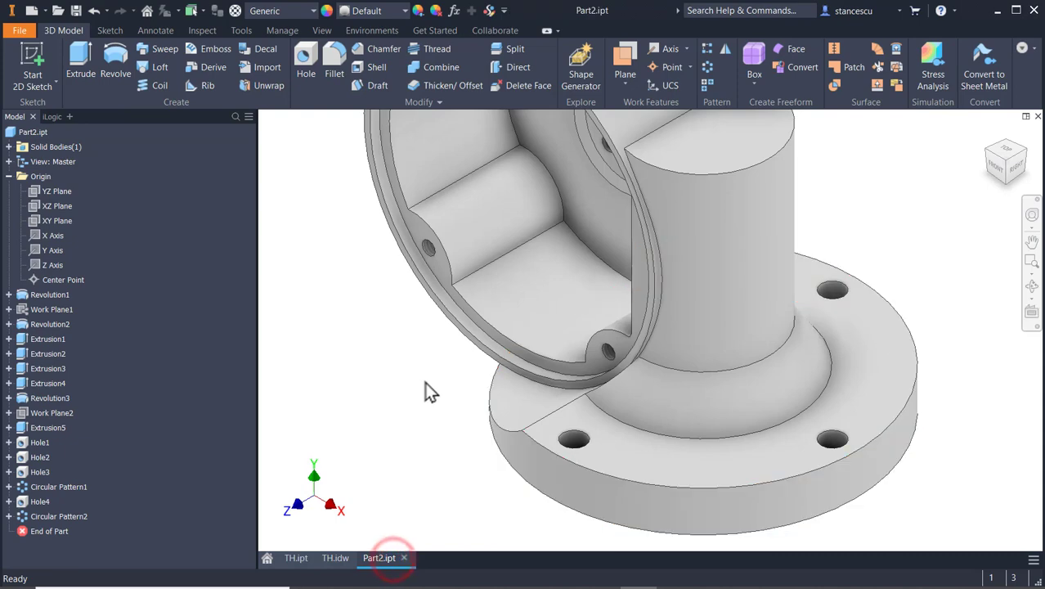
middle_click_drag(424, 428, 444, 373, "shift")
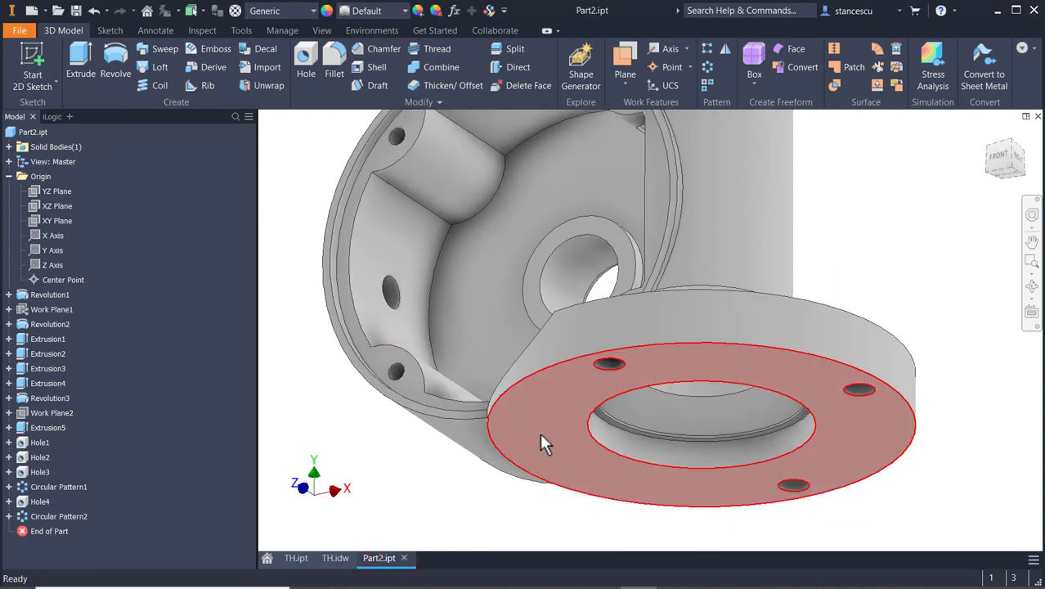
left_click(596, 448)
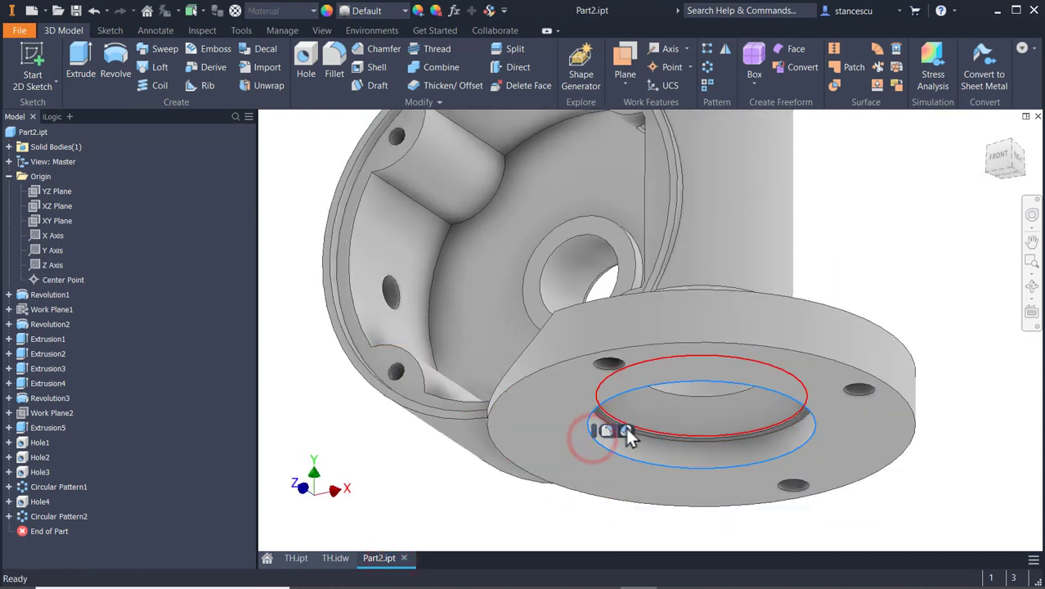
left_click(624, 432)
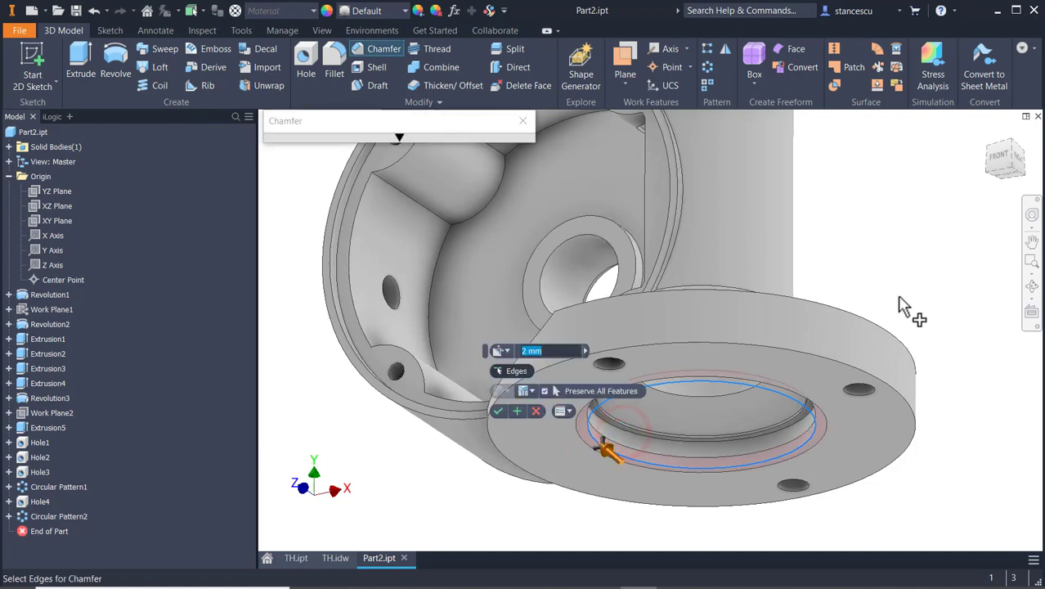
key("BackSpace")
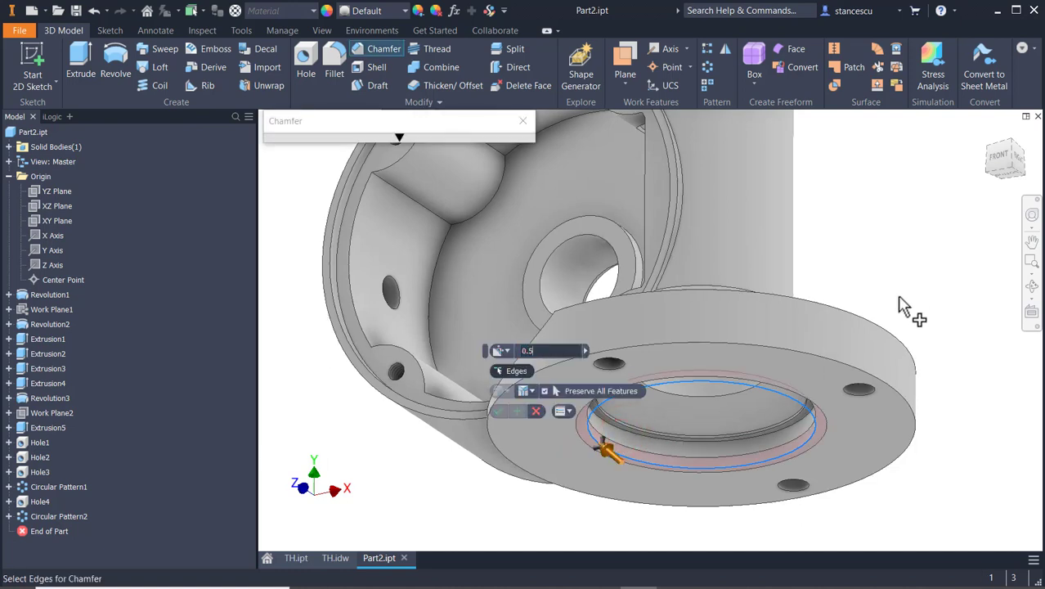
type("0.5")
key("Return")
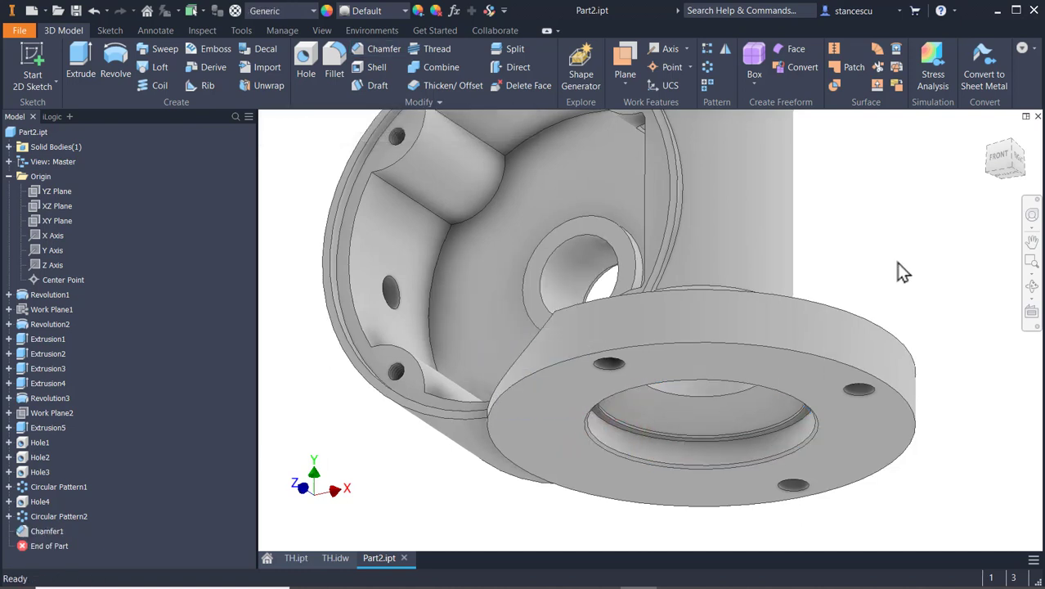
Assign the material Aluminum 6061-AHC to the housing part and return to the home view
key("F6")
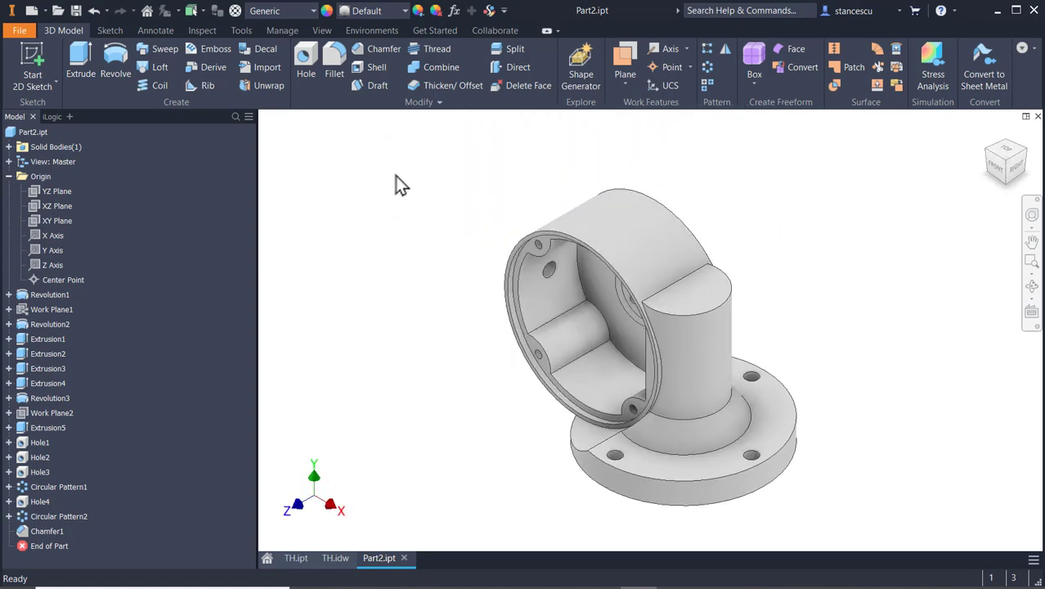
left_click(286, 11)
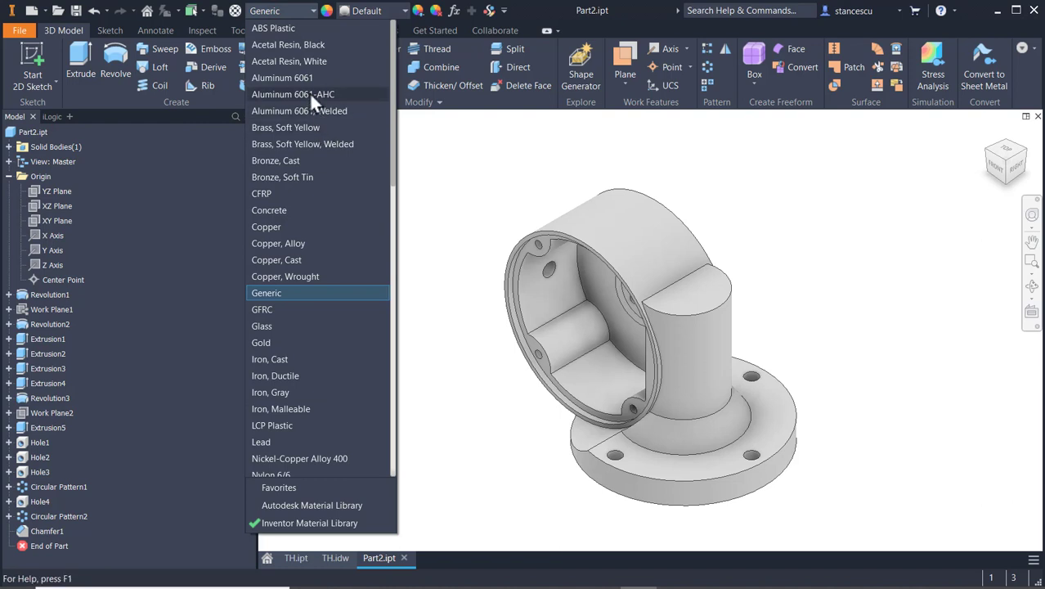
left_click(308, 94)
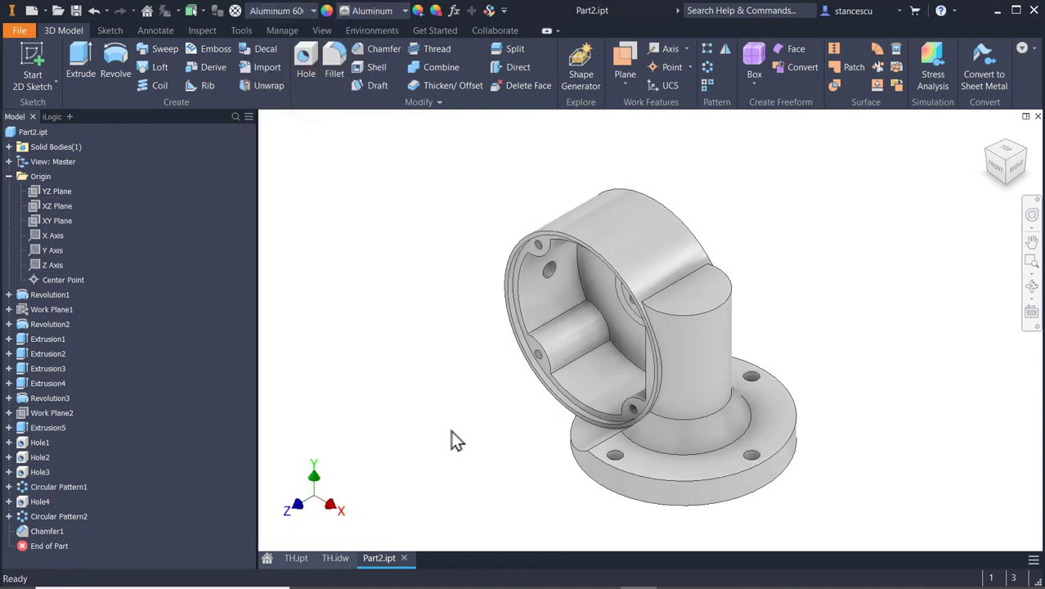
middle_click_drag(452, 430, 473, 436, "shift")
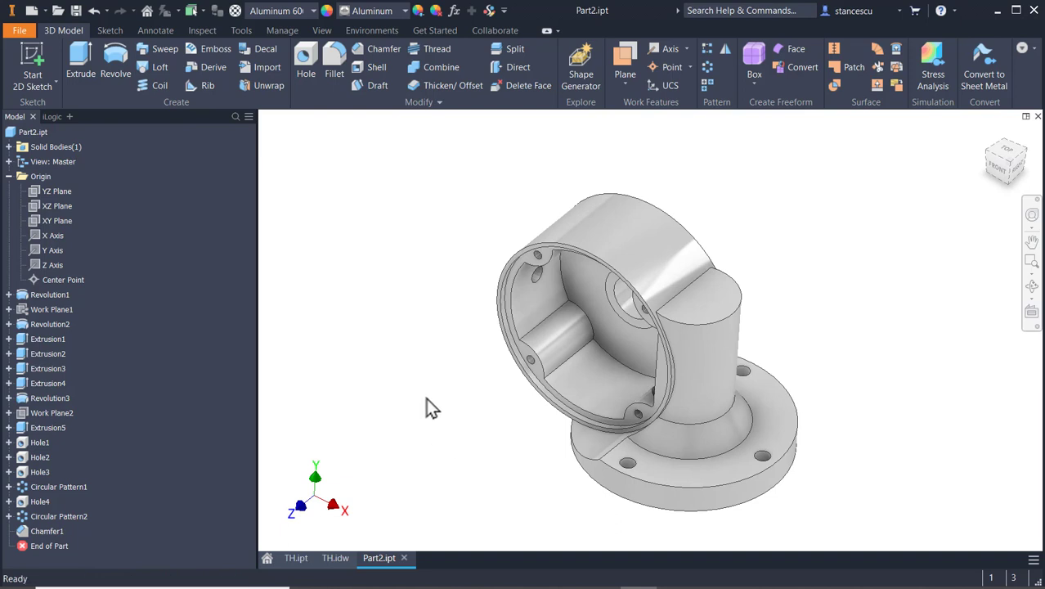
key("F6")
left_click(441, 286)
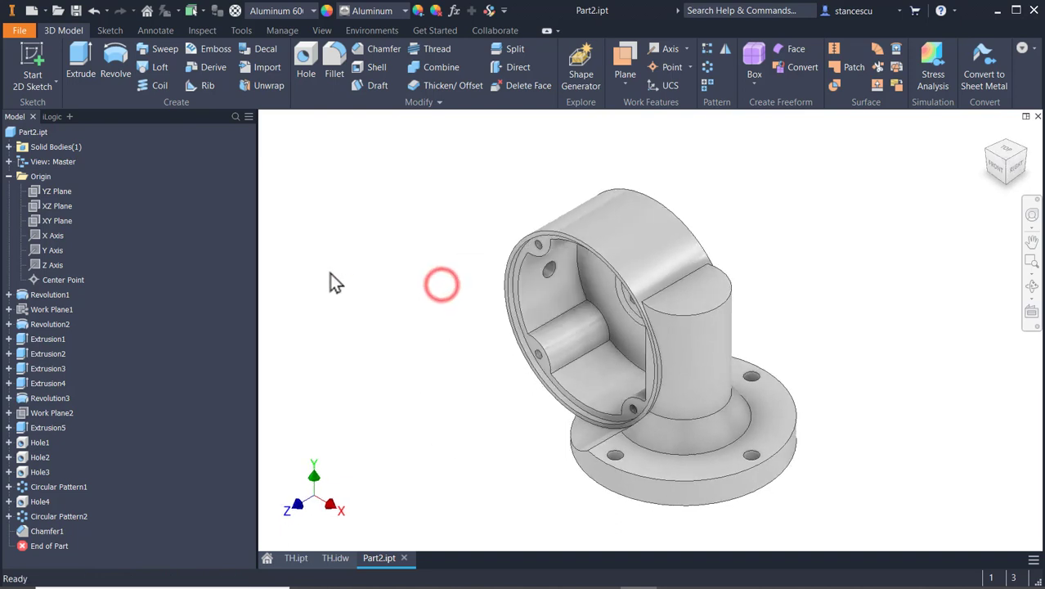
Update the physical properties in the part's iProperties to examine its mass, area and volume, and close the dialog
right_click(26, 132)
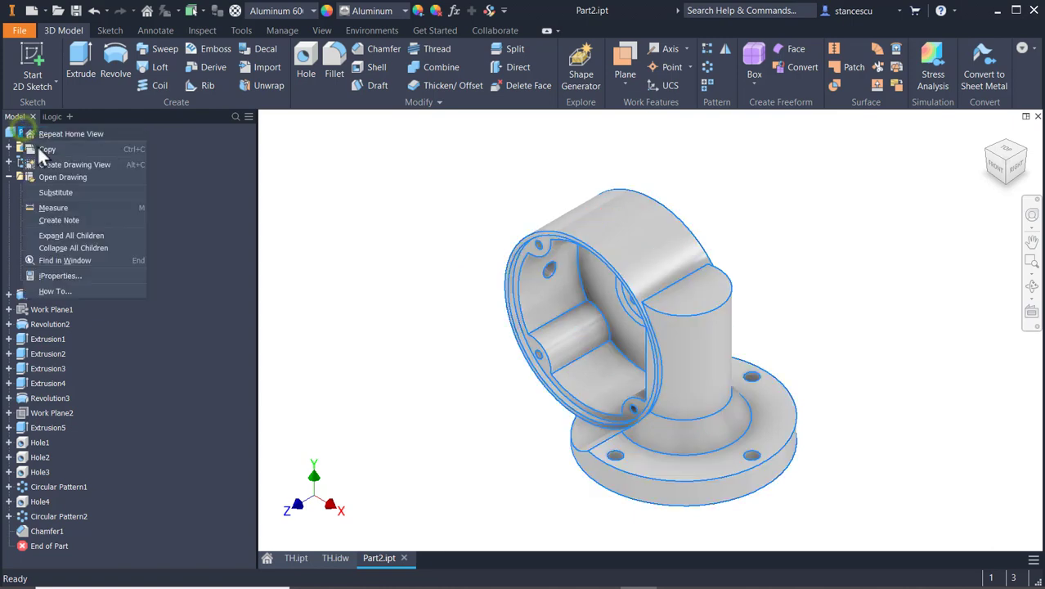
left_click(67, 273)
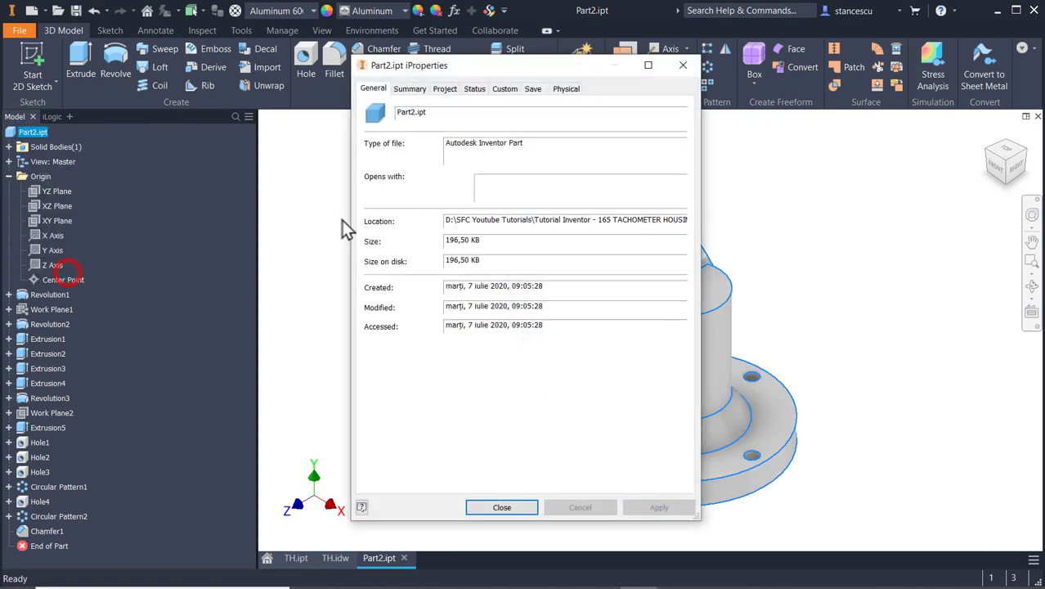
left_click(567, 90)
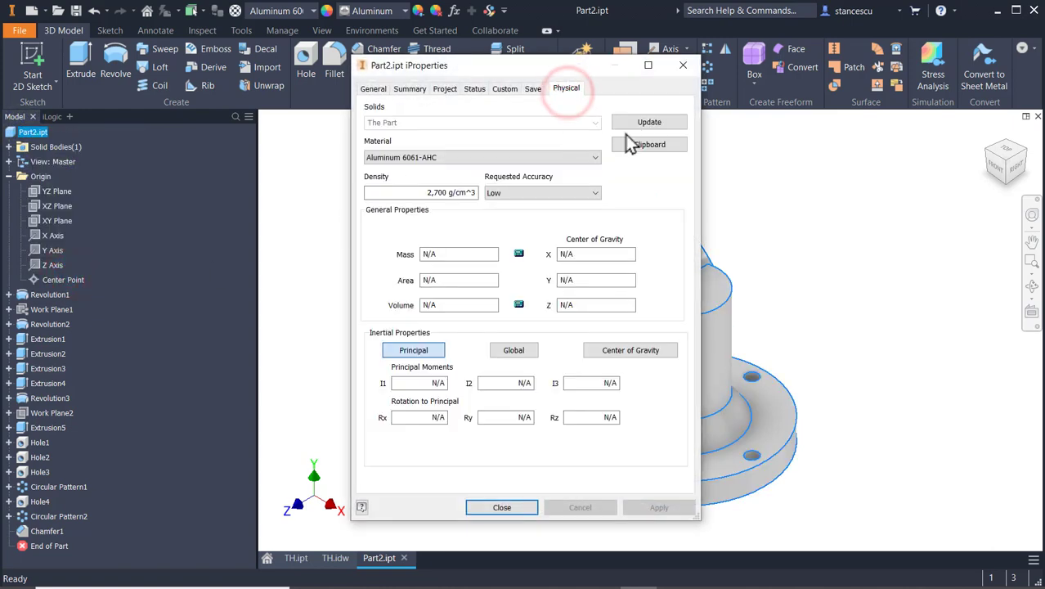
left_click(643, 123)
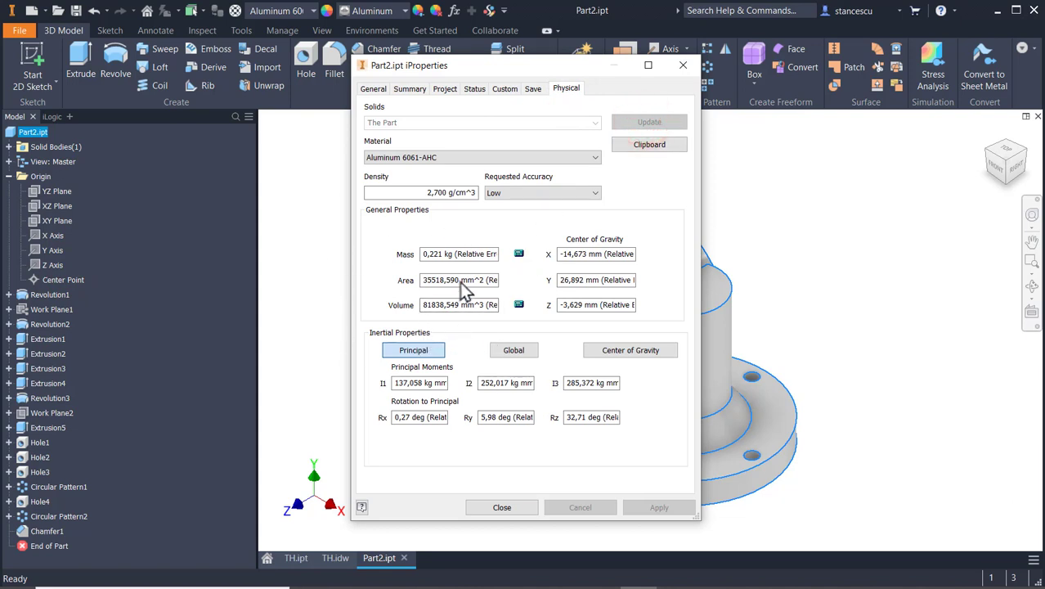
left_click(498, 508)
left_click(833, 263)
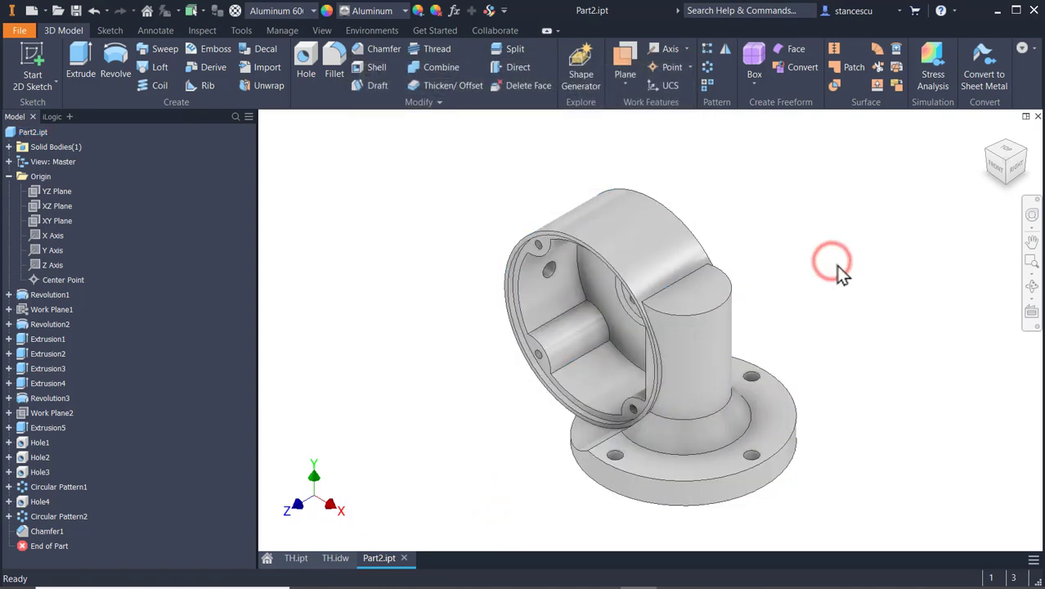